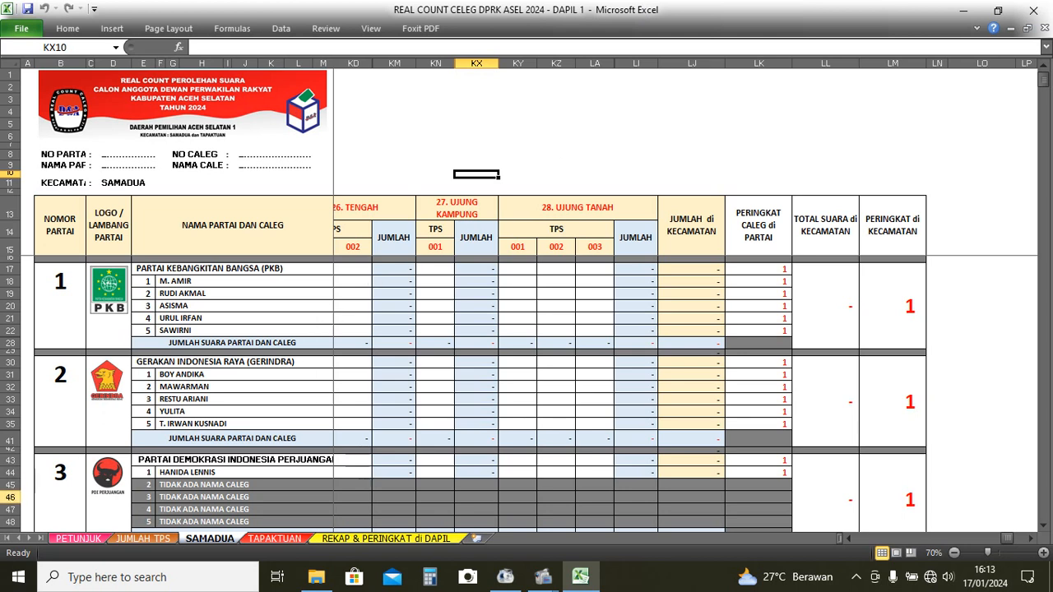
Open the PETUNJUK sheet and read through the instructions from the opening greeting to the closing signature.
left_click(79, 538)
scroll(403, 303, "up", 15)
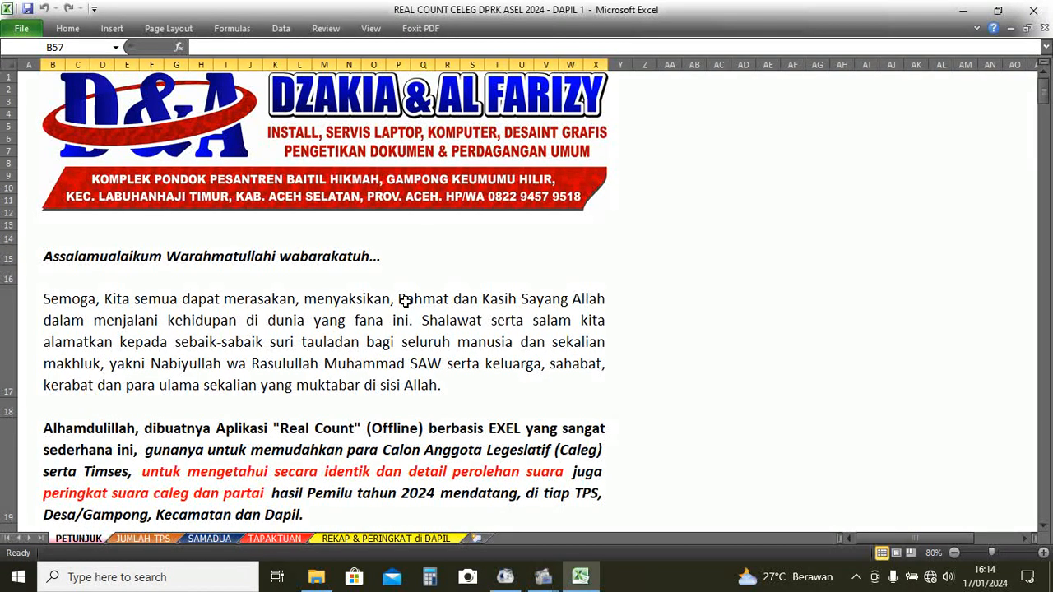
scroll(406, 299, "down", 15)
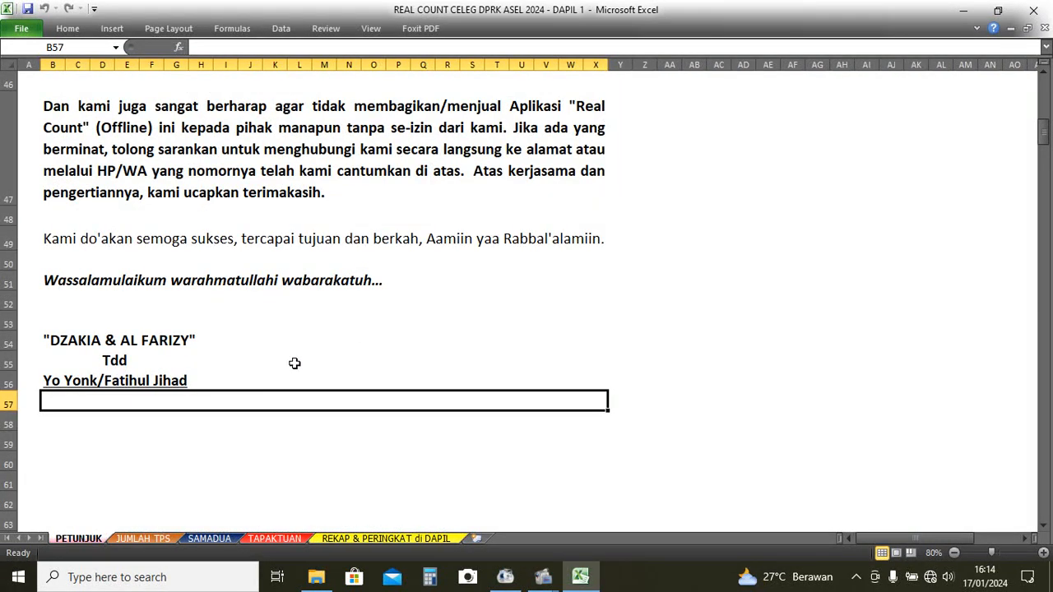
scroll(281, 366, "up", 15)
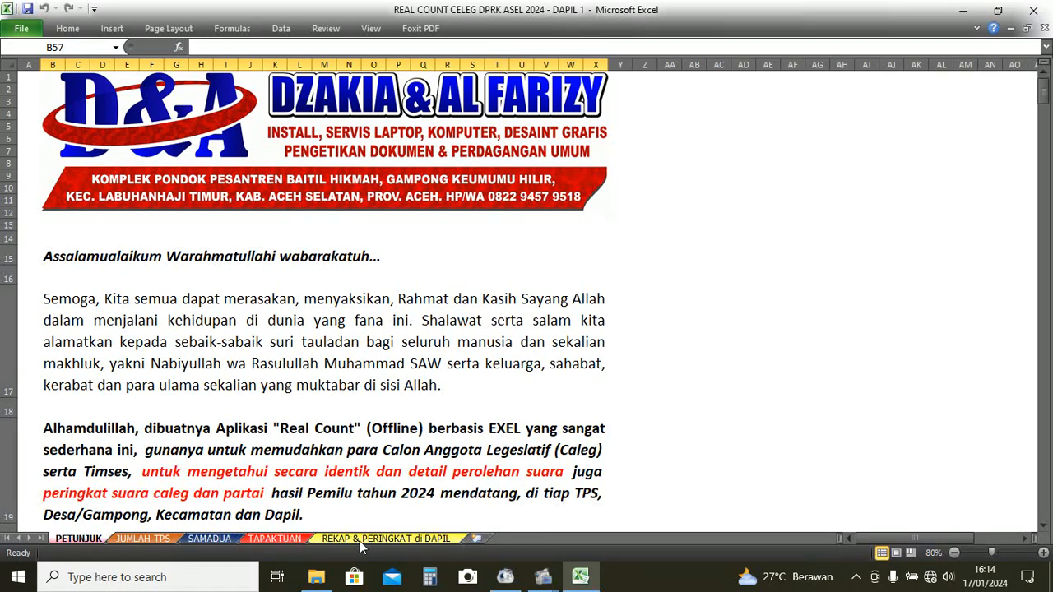
Open the REKAP & PERINGKAT di DAPIL sheet and browse its list of parties and candidates.
left_click(360, 541)
scroll(294, 409, "down", 15)
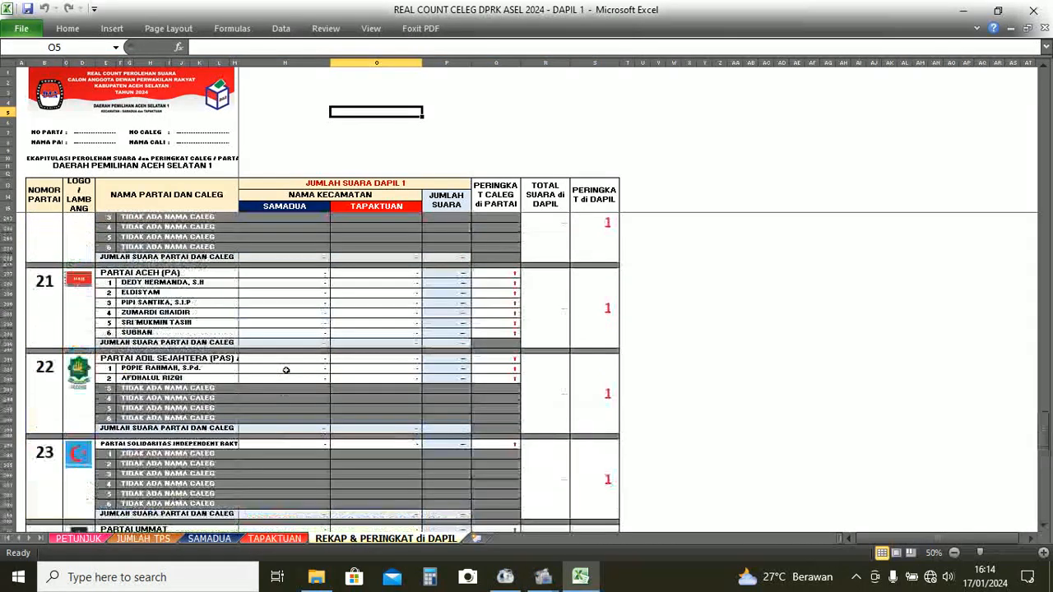
scroll(285, 370, "up", 20)
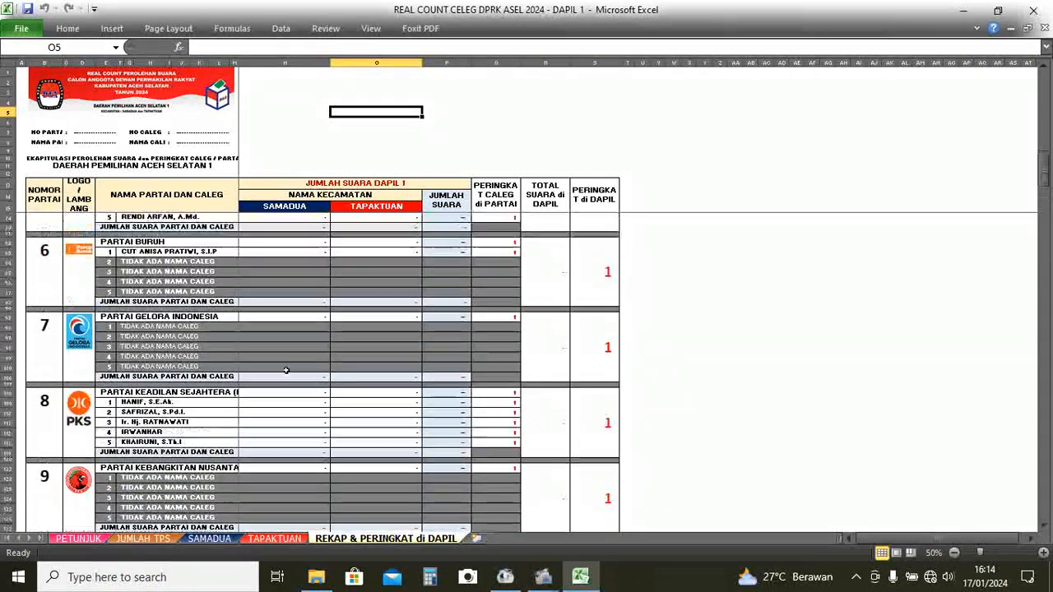
scroll(285, 370, "up", 5)
Enlarge the recap sheet's zoom to 90% and point out its recapitulation title and the Aceh Selatan 1 district heading.
left_click(1043, 553)
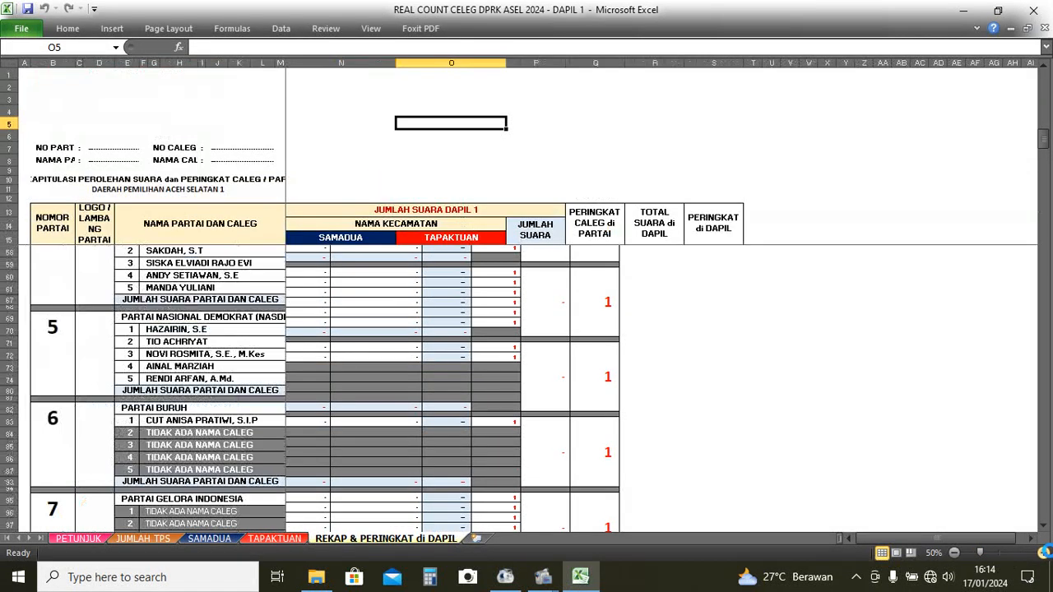
left_click(1043, 552)
left_click(1043, 553)
left_click(1043, 552)
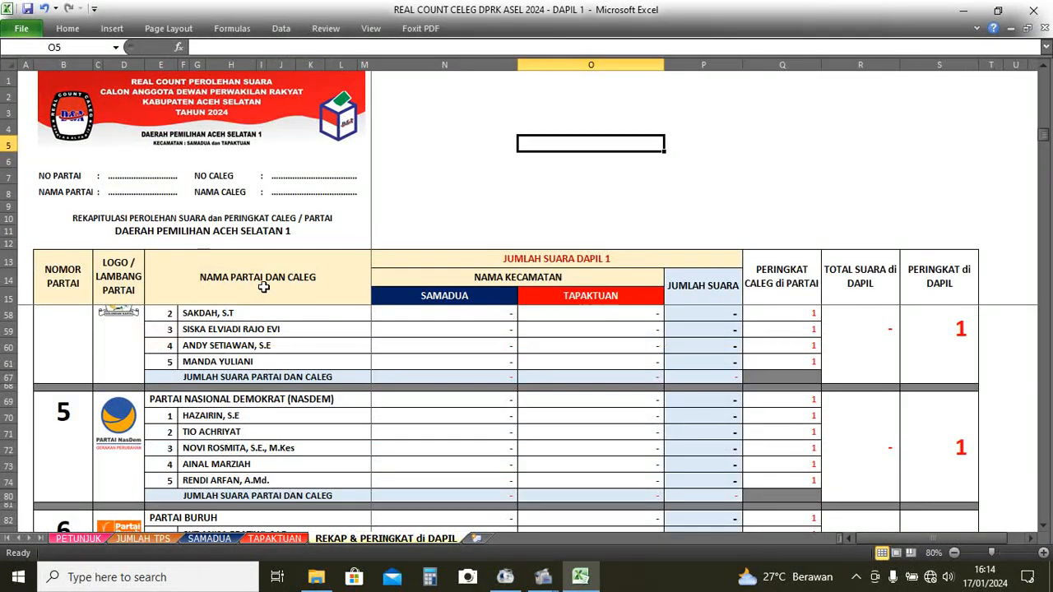
left_click(246, 231)
left_click(250, 218)
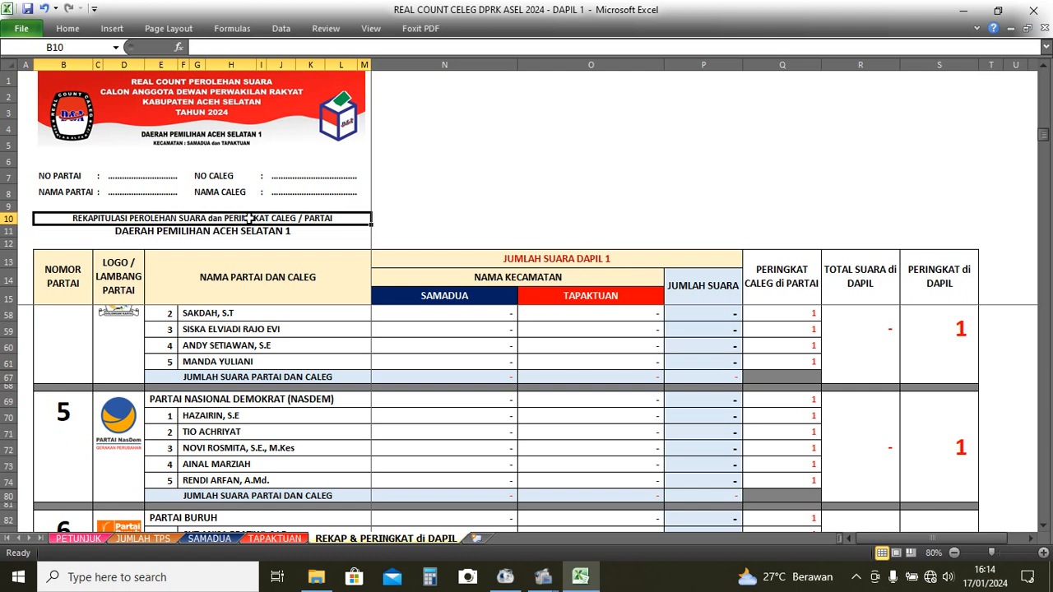
left_click(250, 234)
left_click(260, 219)
left_click(1043, 552)
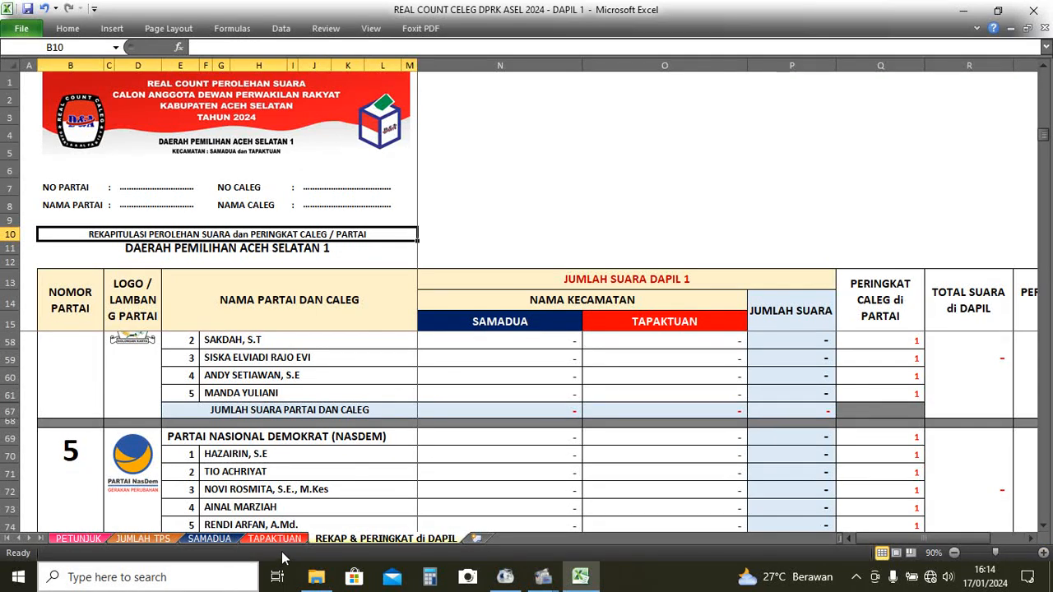
Look over the TAPAKTUAN, SAMADUA, JUMLAH TPS and REKAP & PERINGKAT di DAPIL sheets to see how the workbook is organised.
left_click(277, 538)
left_click(232, 539)
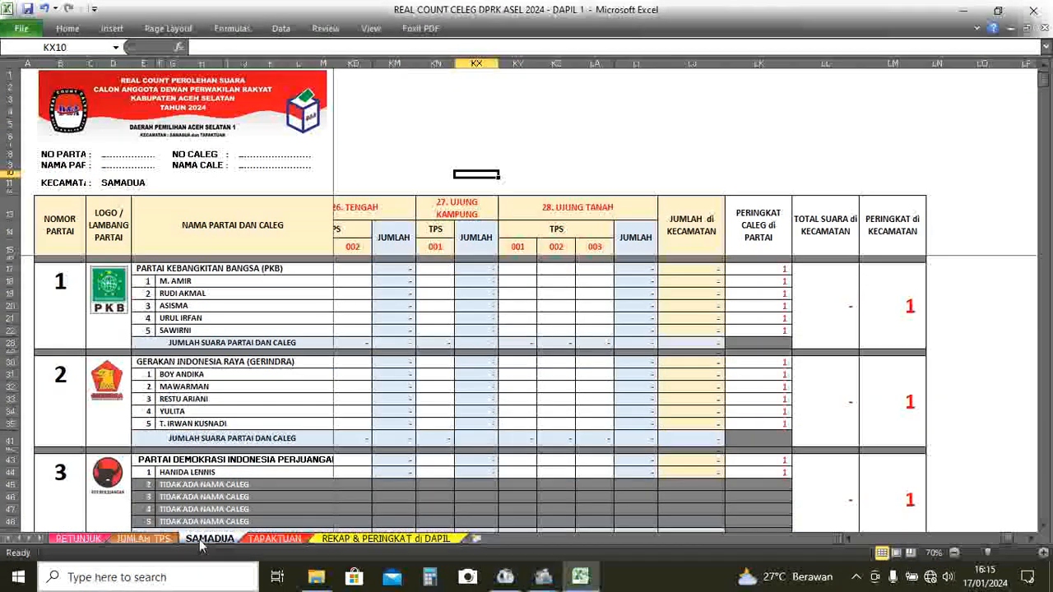
left_click(168, 536)
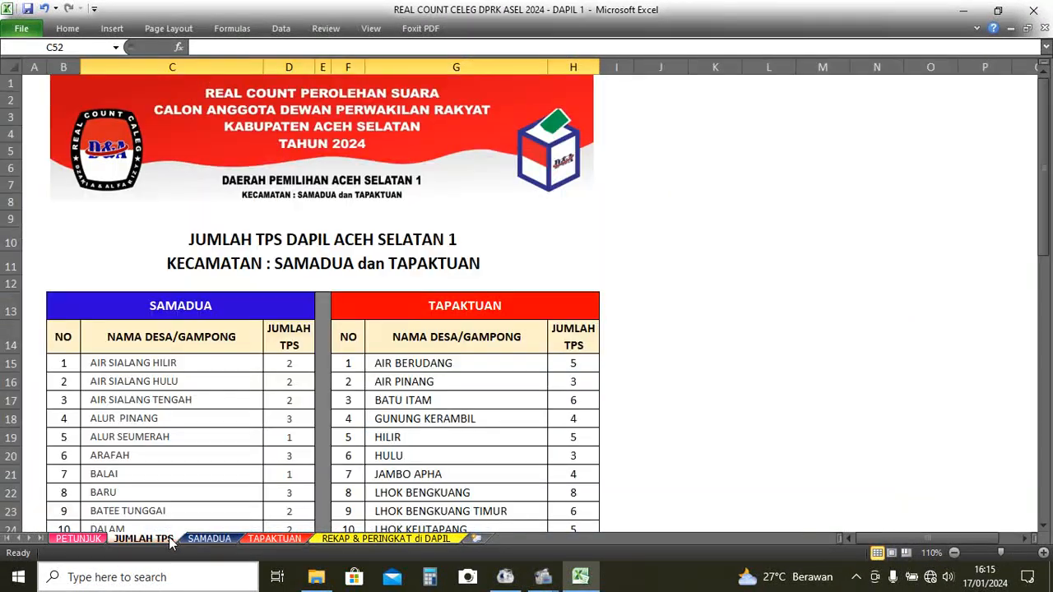
left_click(218, 539)
left_click(264, 540)
left_click(363, 540)
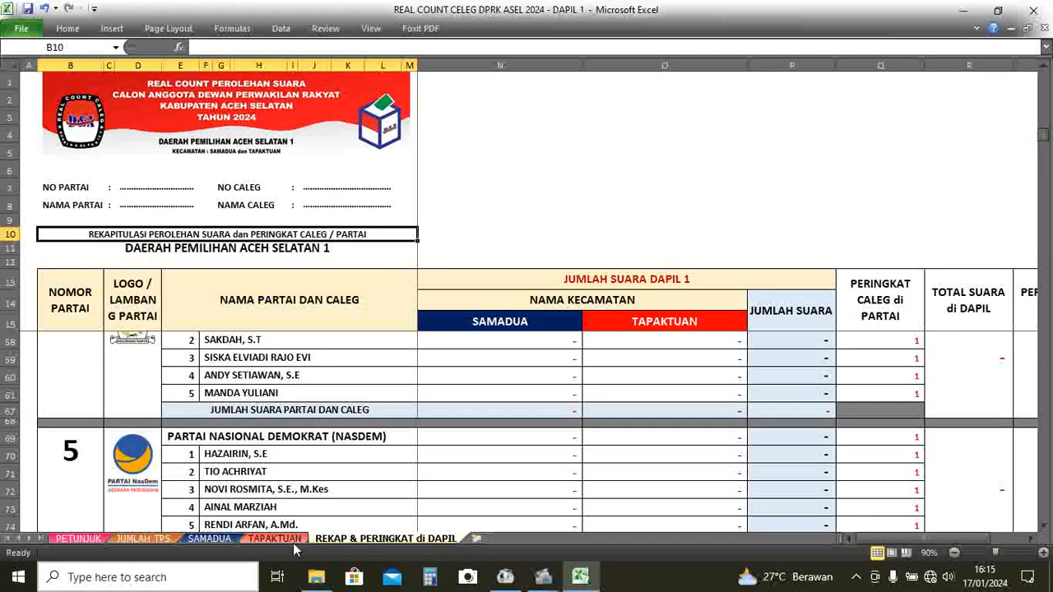
left_click(291, 540)
left_click(216, 539)
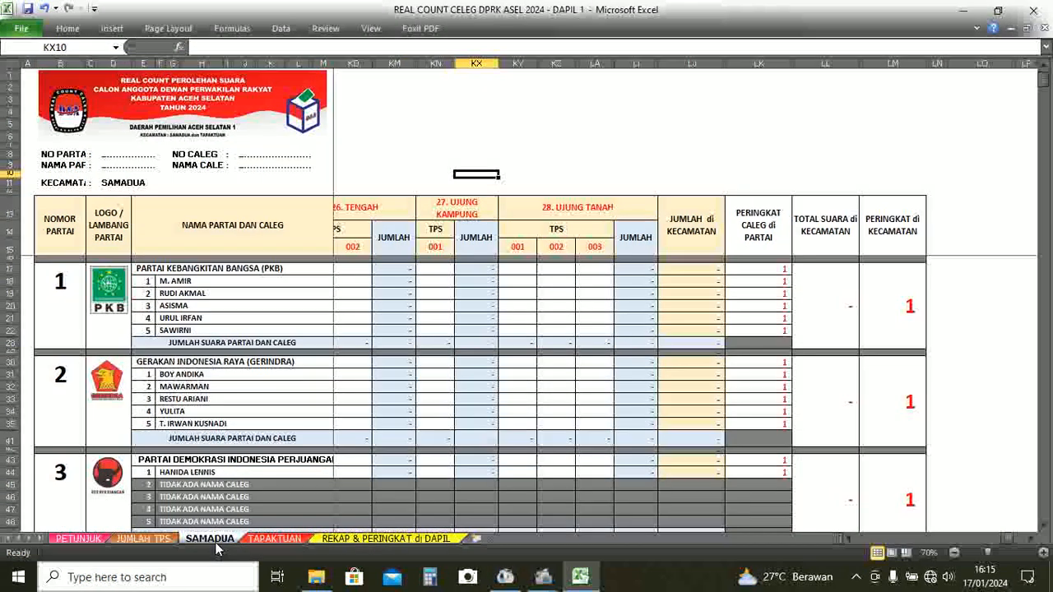
View the village polling station list on JUMLAH TPS, followed by the SAMADUA, TAPAKTUAN and recap sheets.
left_click(138, 538)
scroll(219, 477, "down", 3)
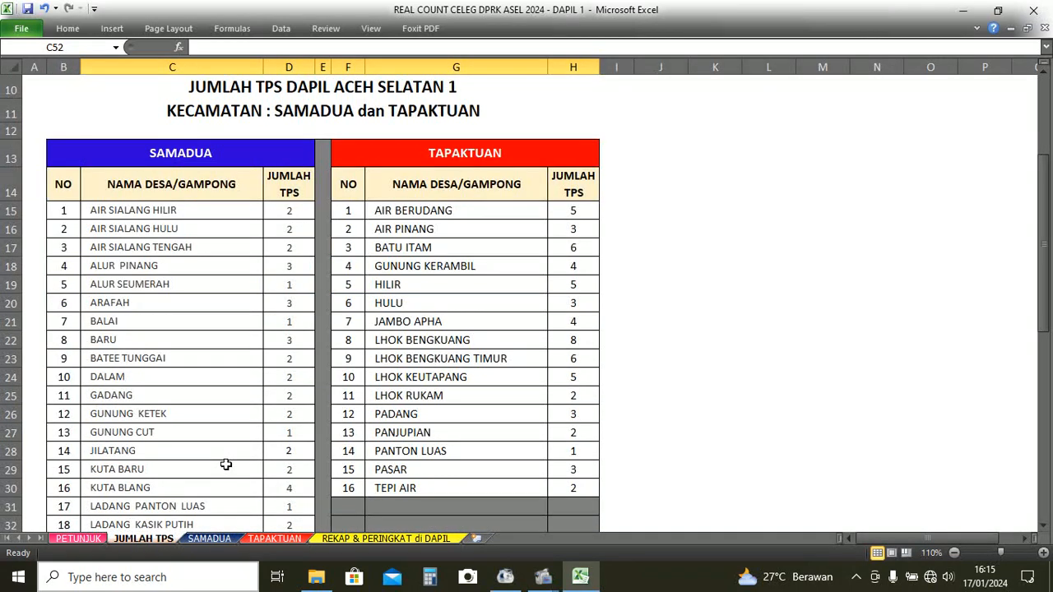
left_click(213, 538)
left_click(274, 538)
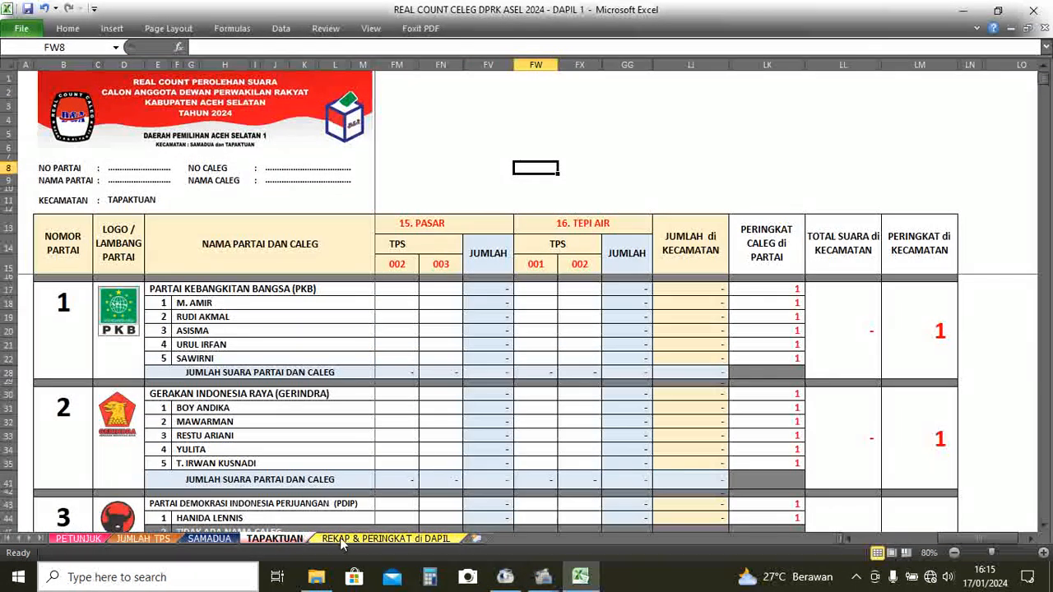
left_click(343, 538)
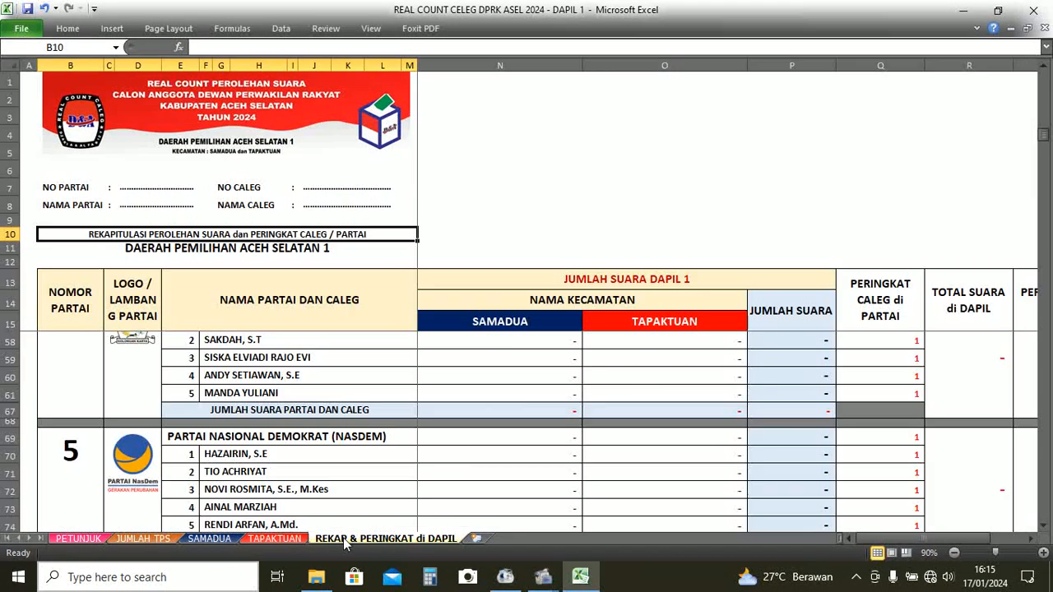
Read the PETUNJUK usage instructions about filling only the TPS columns, pointing out the first numbered instruction.
left_click(90, 538)
scroll(338, 399, "down", 4)
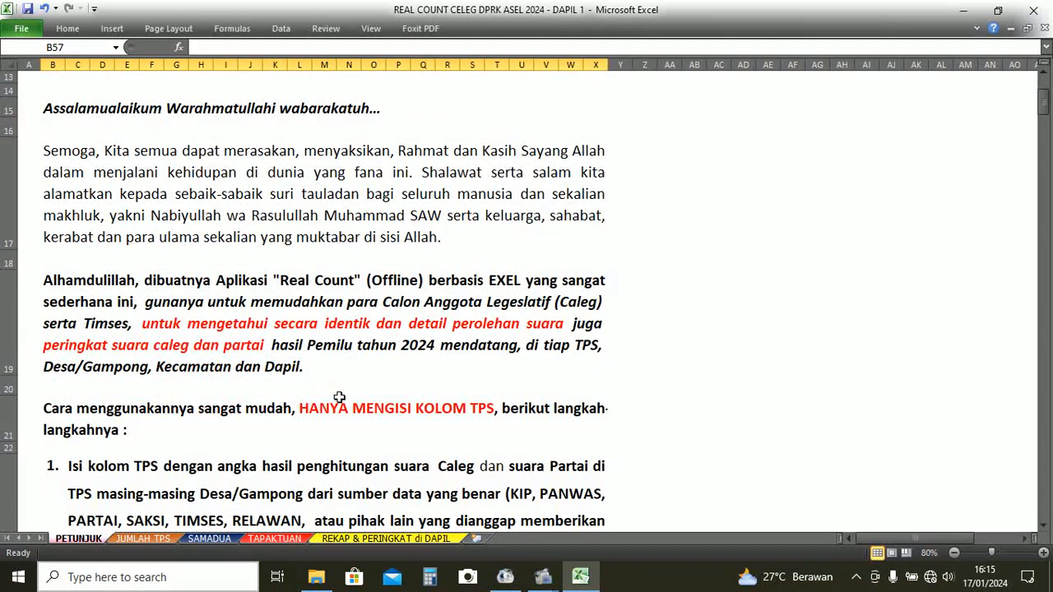
scroll(338, 398, "down", 3)
left_click(347, 278)
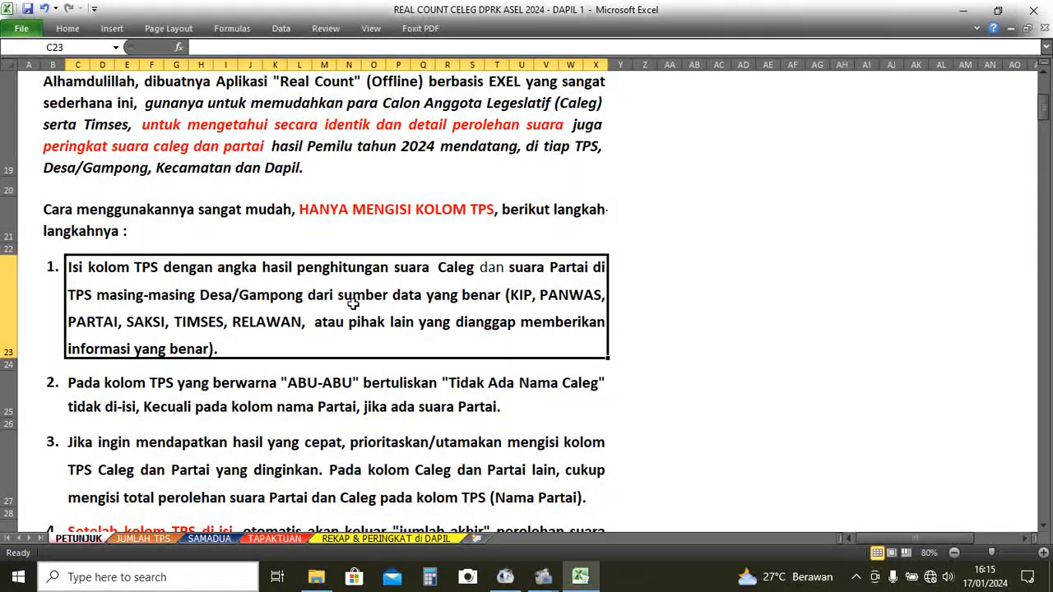
scroll(355, 323, "up", 2)
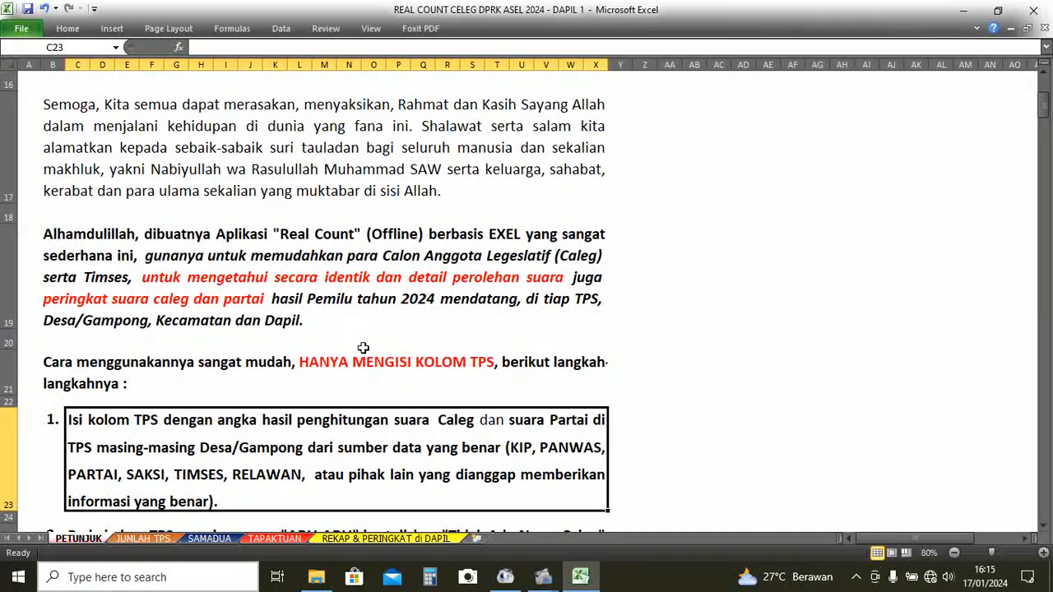
left_click(398, 366)
left_click(356, 448)
Examine the party and candidate rows and the village TPS columns on the SAMADUA sheet.
left_click(208, 538)
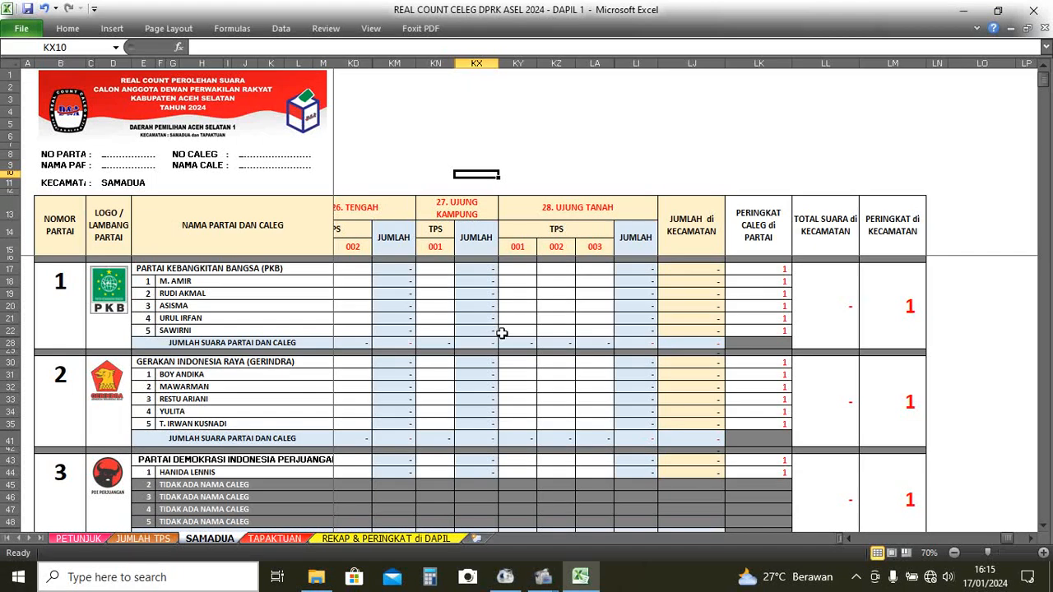
scroll(462, 351, "down", 2)
scroll(463, 351, "down", 1)
scroll(750, 432, "down", 3)
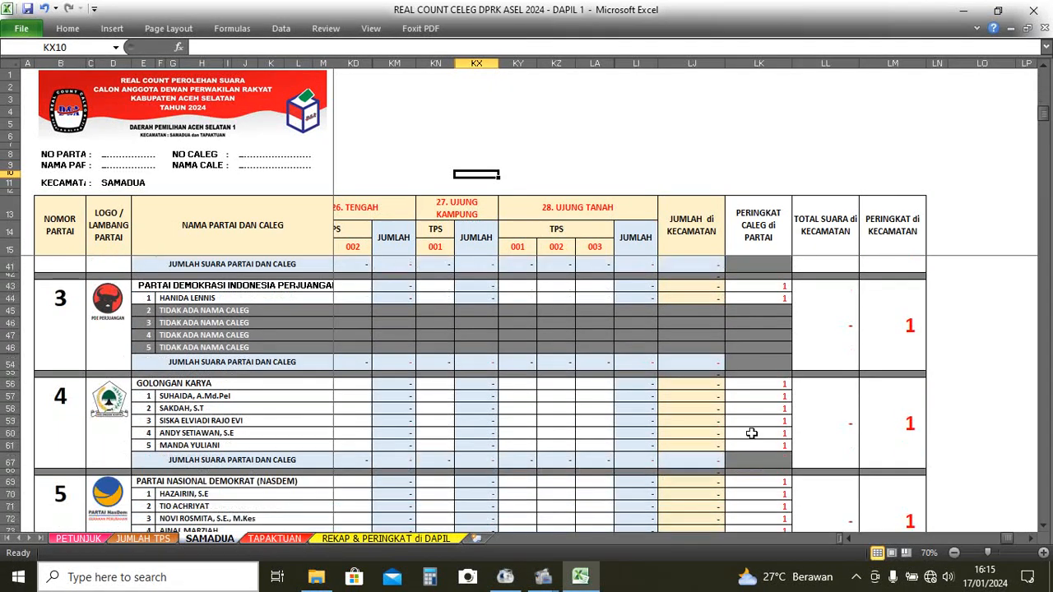
scroll(750, 432, "down", 3)
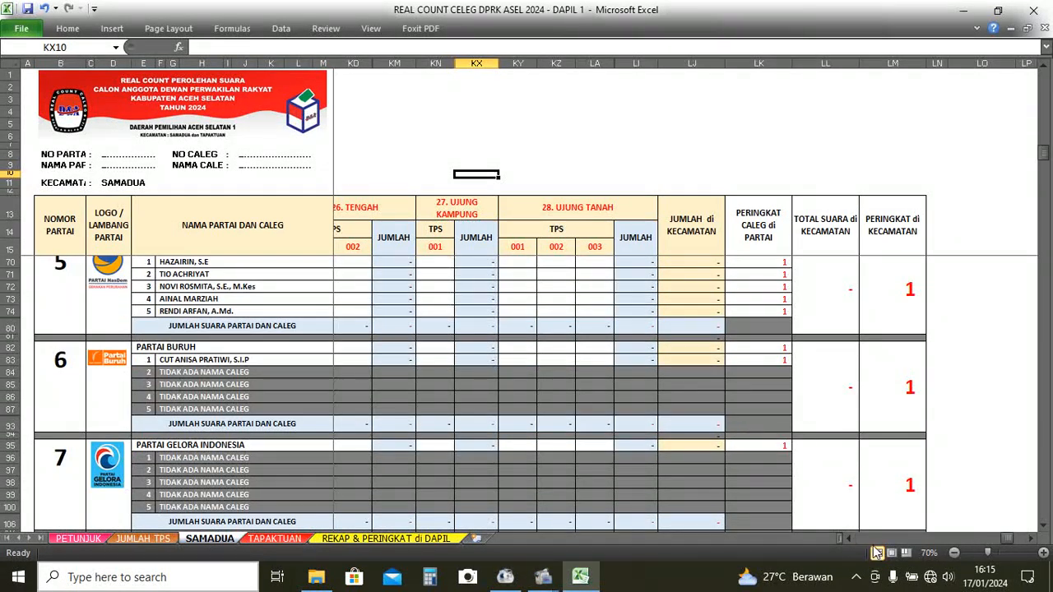
left_click_drag(871, 538, 871, 539)
scroll(747, 449, "up", 12)
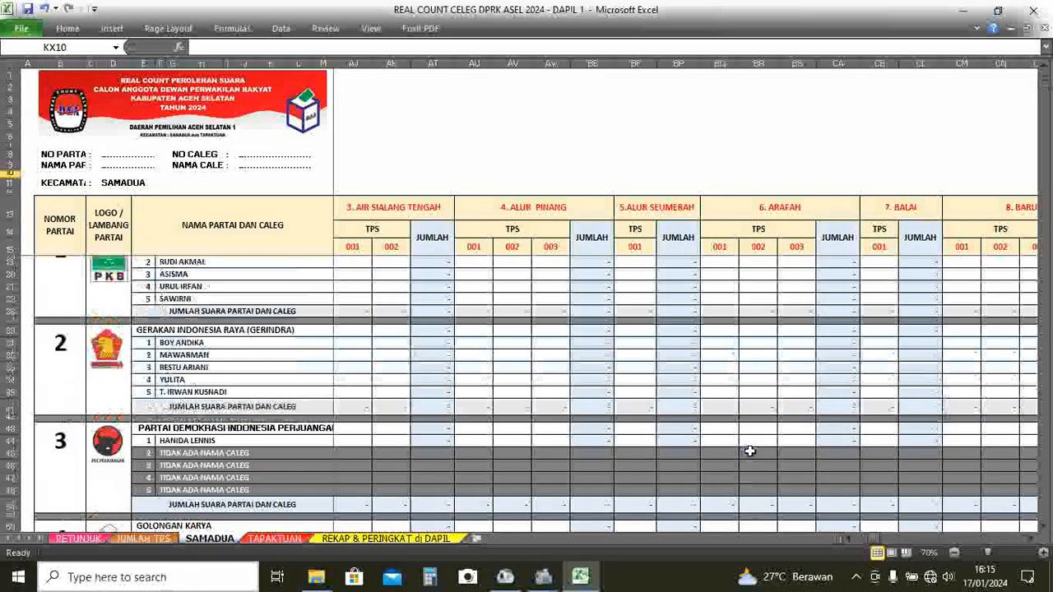
scroll(749, 451, "down", 8)
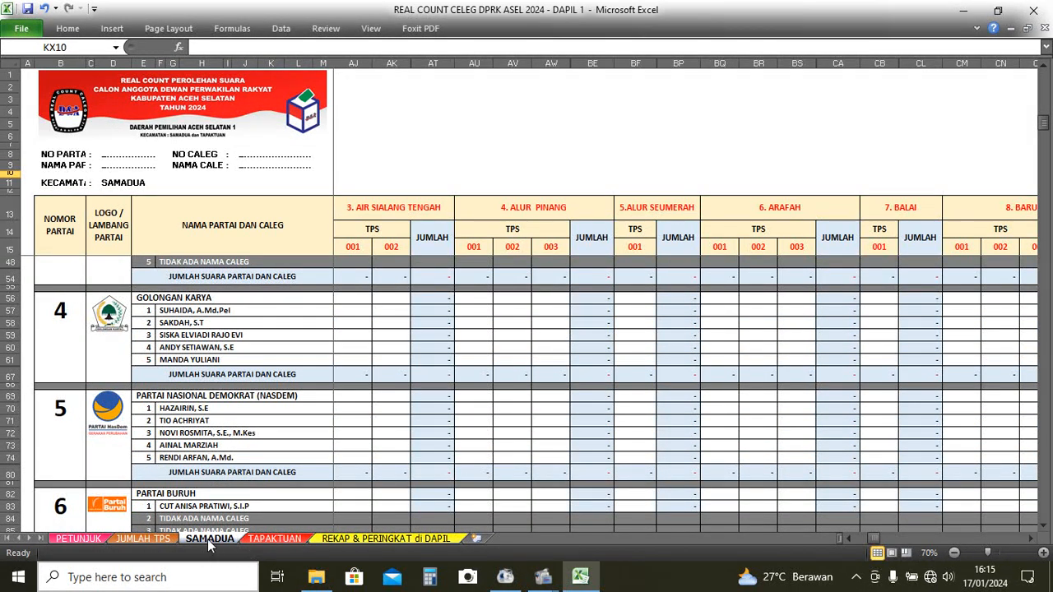
Find the 27. UJUNG KAMPUNG section on the SAMADUA sheet and point out its heading, TPS 001 column and vote cells.
left_click(1032, 539)
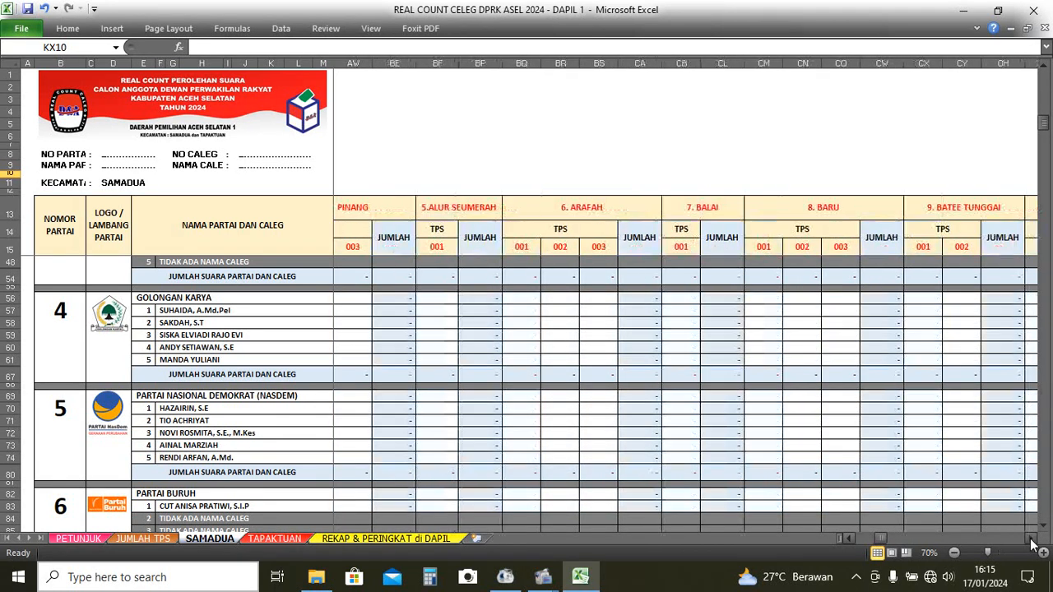
left_click_drag(1032, 543, 1032, 543)
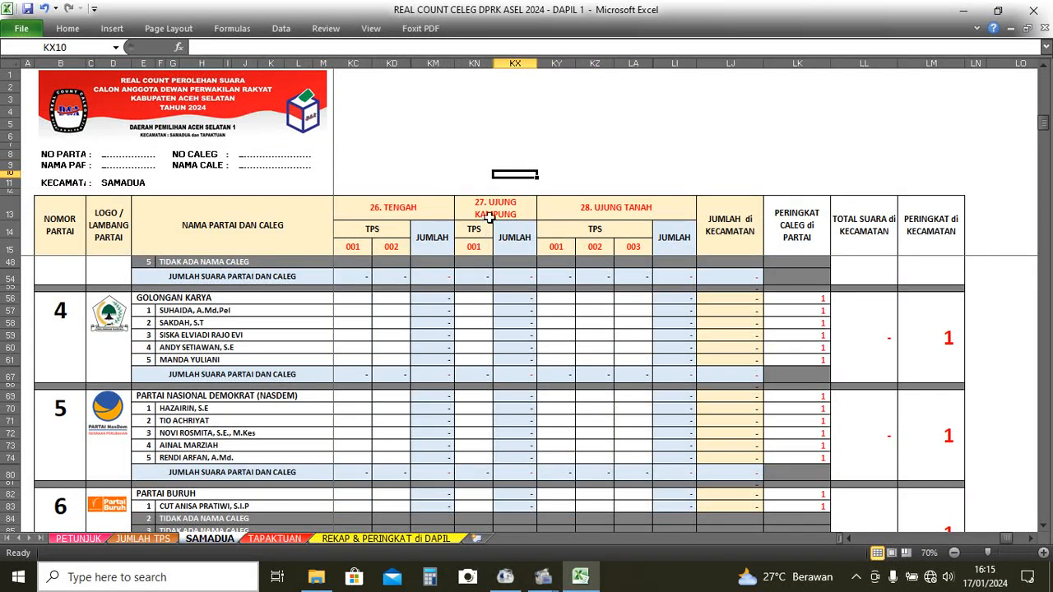
left_click(474, 63)
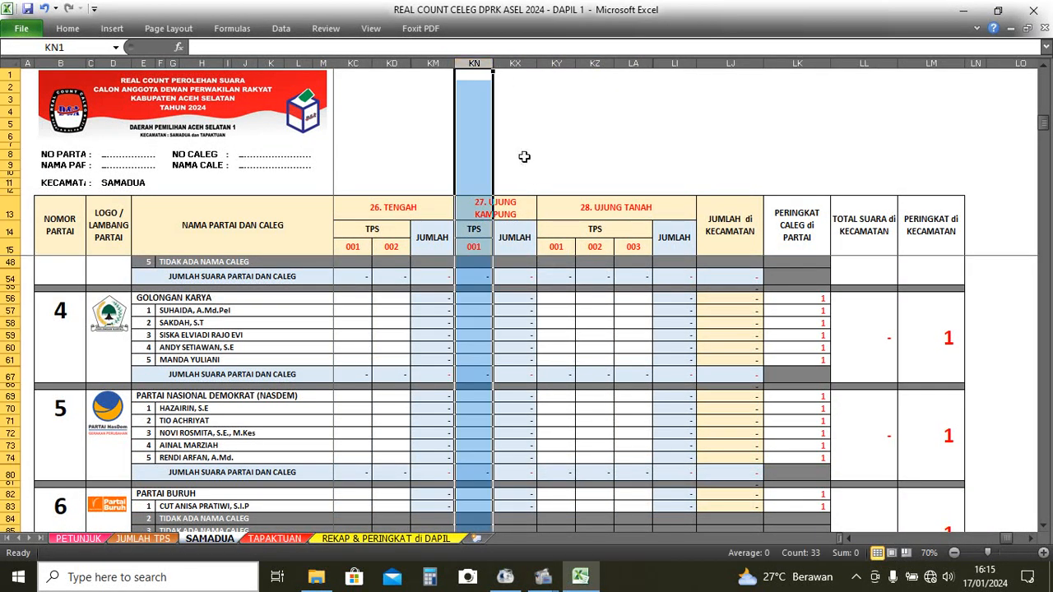
left_click(529, 215)
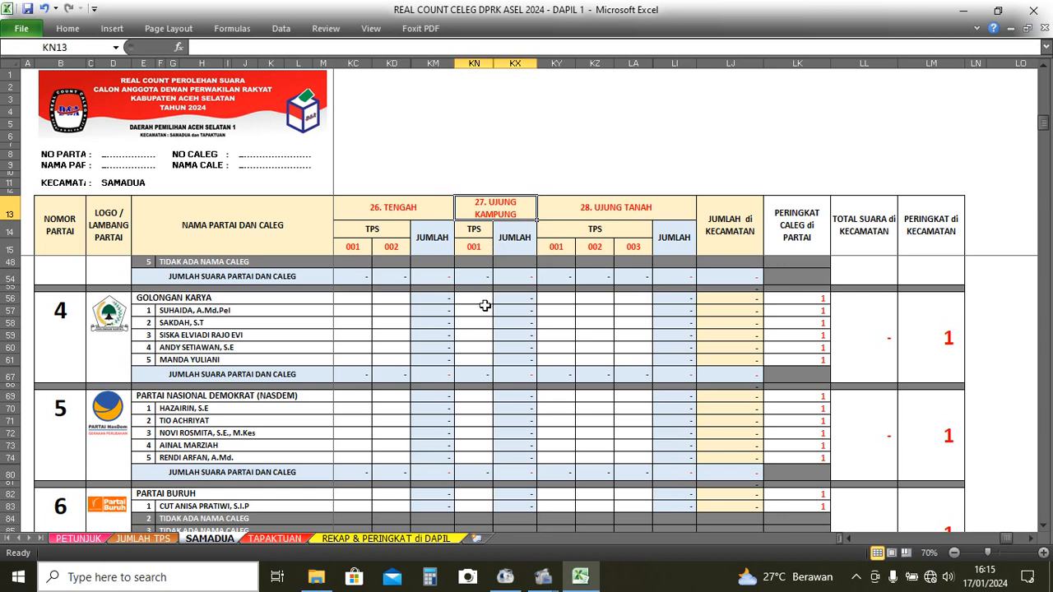
left_click(484, 247)
left_click(473, 309)
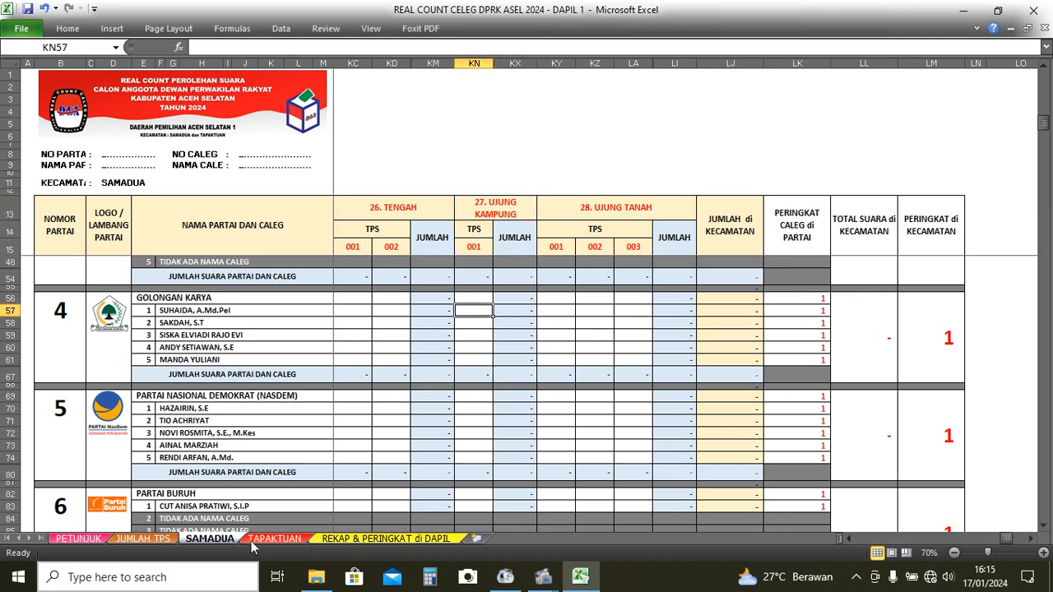
Check the polling station counts of Alur Seumerah and Ujung Kampung in the Samadua table on the JUMLAH TPS sheet.
left_click(138, 540)
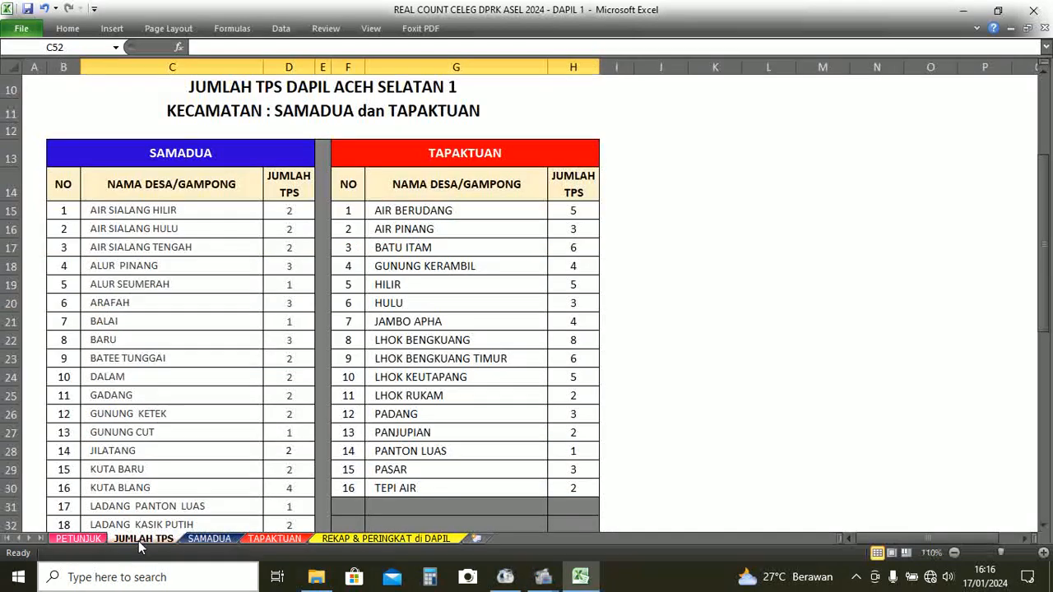
left_click(288, 283)
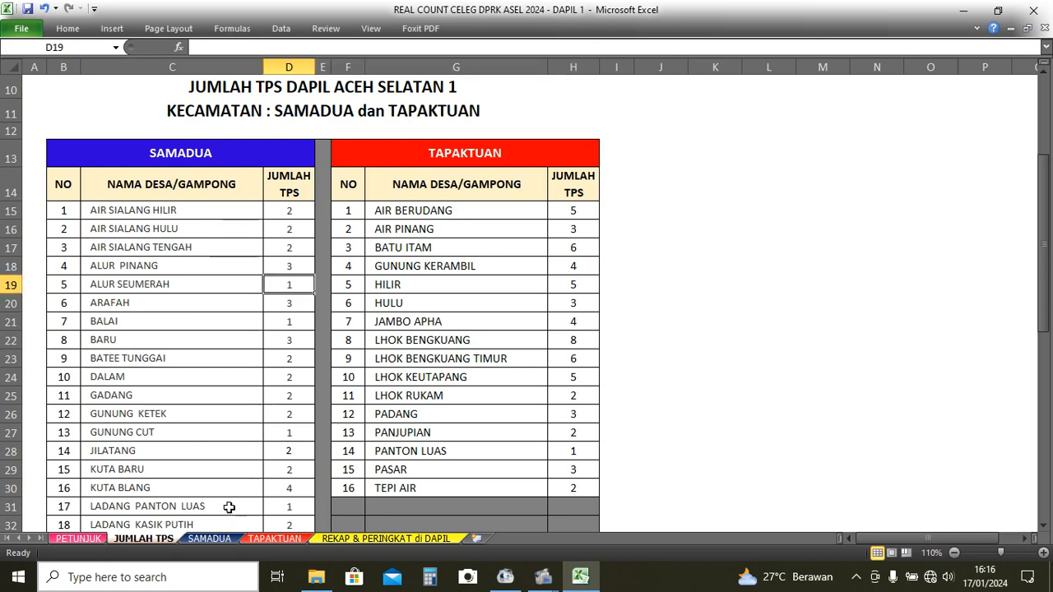
scroll(228, 499, "down", 1)
scroll(228, 499, "down", 3)
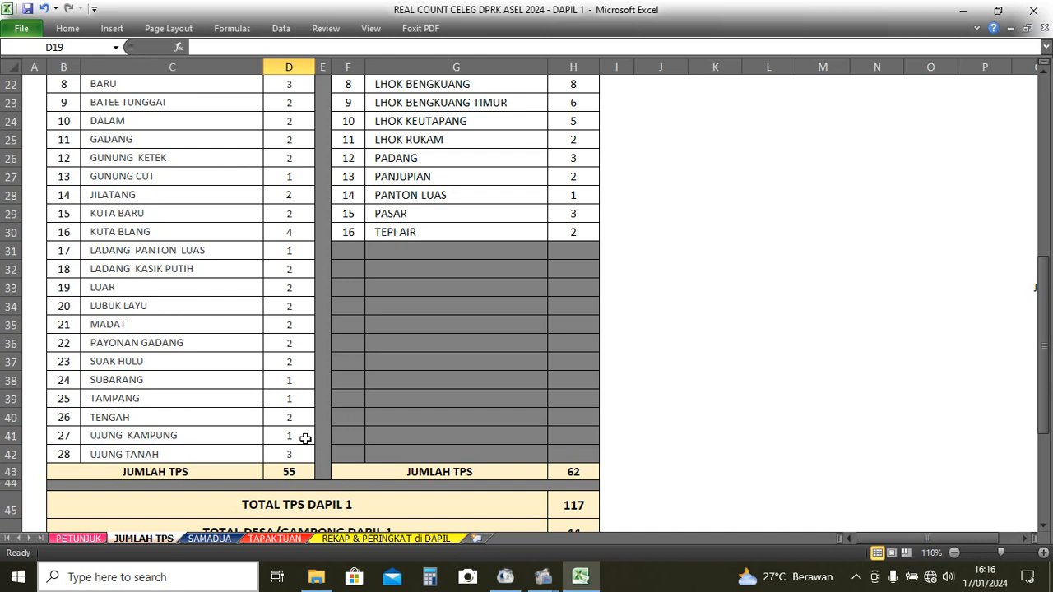
left_click(300, 437)
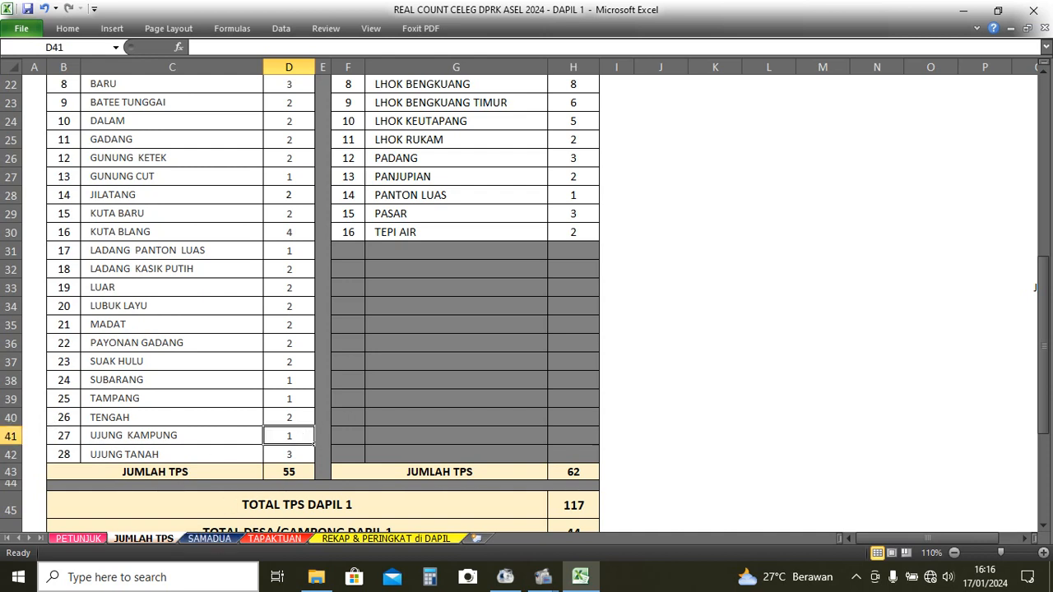
left_click(11, 435)
On the SAMADUA sheet, enter Ujung Kampung TPS 001 votes for Golongan Karya: party 1, candidate one 3, candidate two 4.
left_click(209, 539)
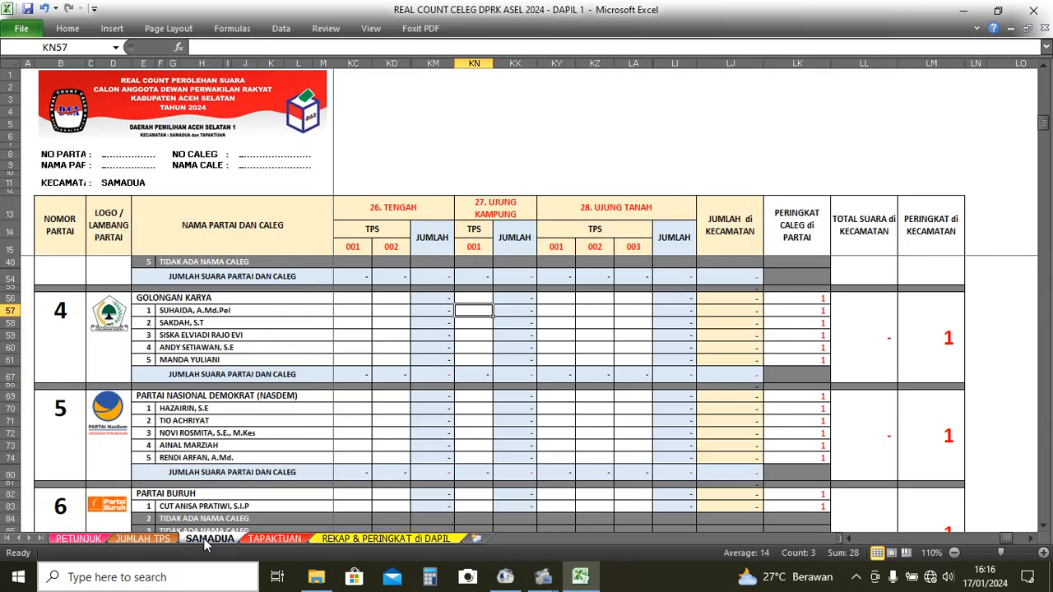
left_click(475, 335)
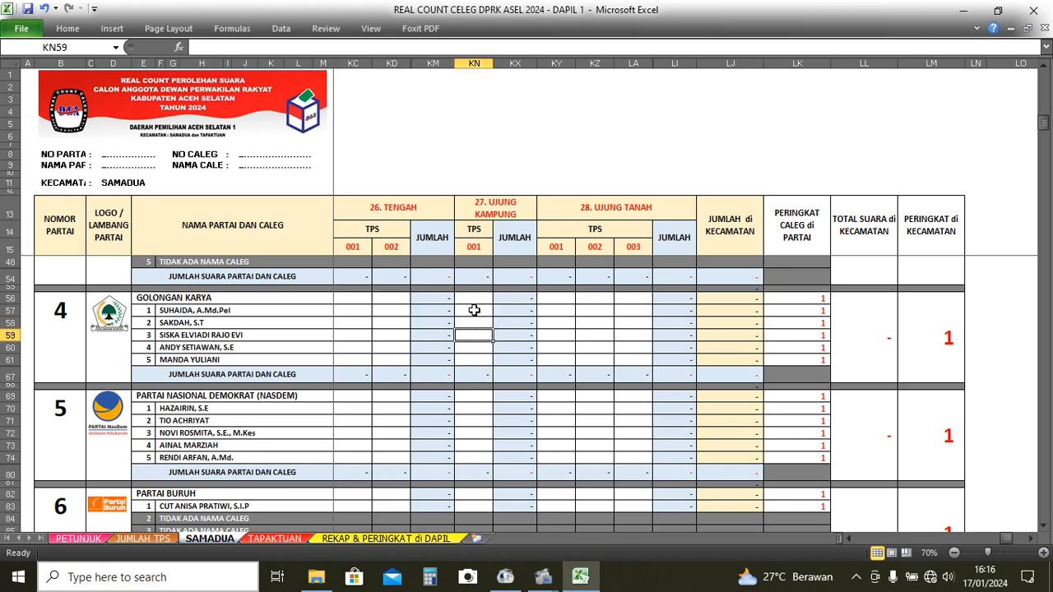
left_click(474, 310)
left_click(477, 298)
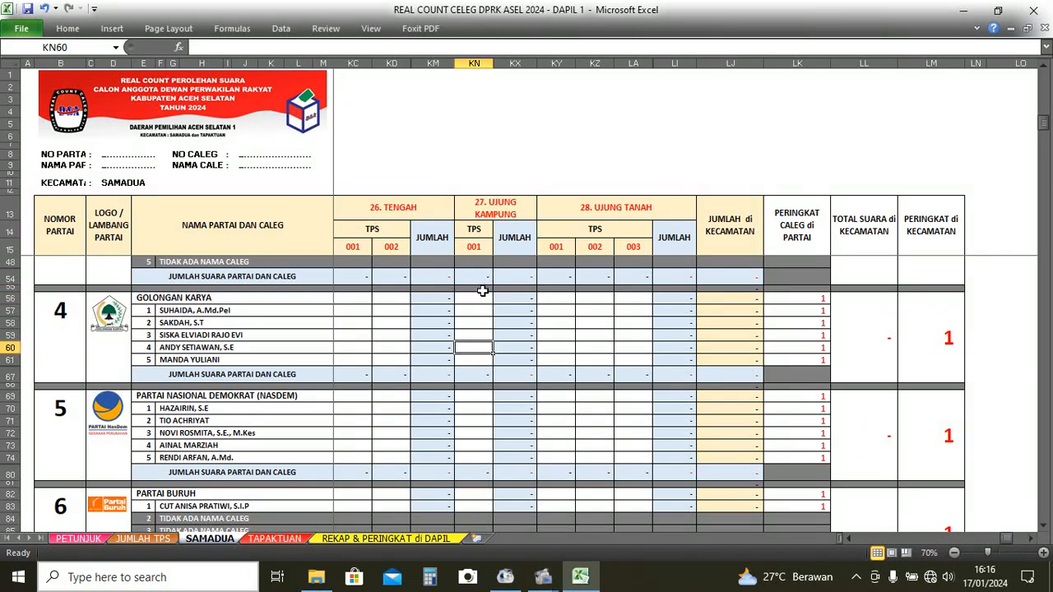
type("1")
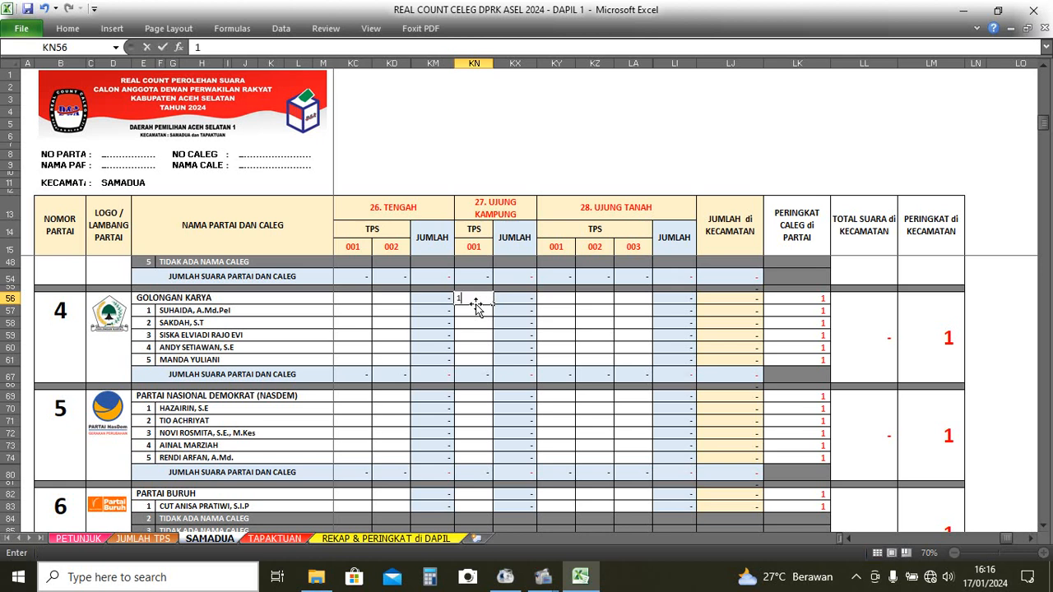
key("Return")
type("3")
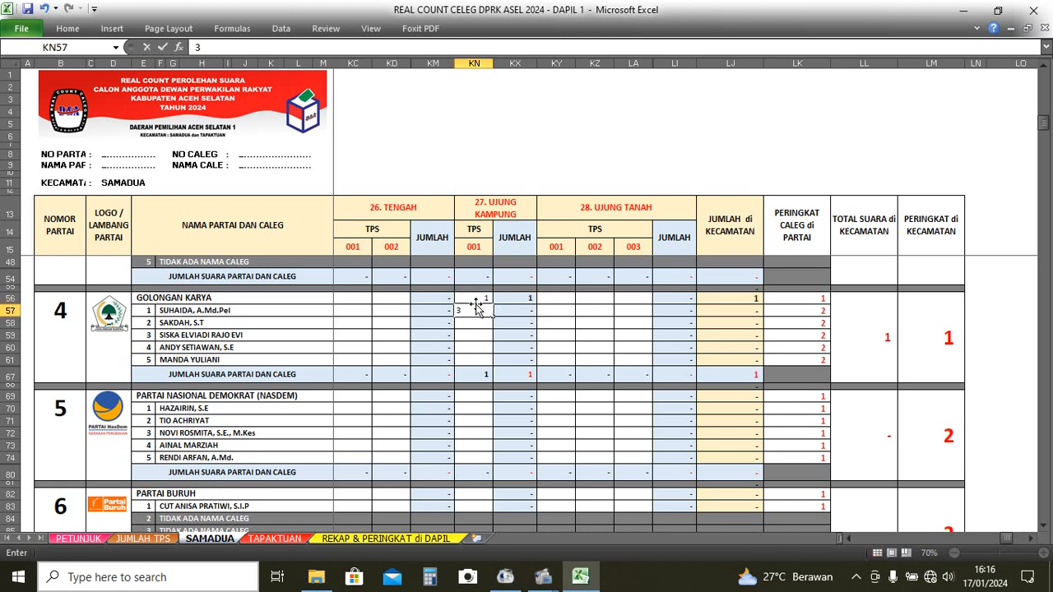
key("Return")
type("4")
key("Return")
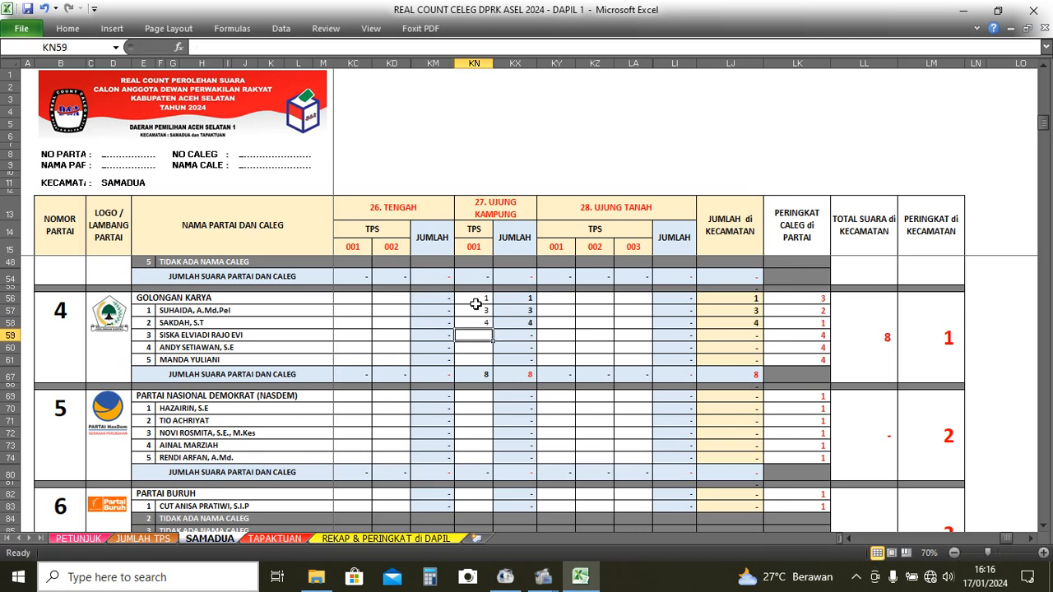
Leave Golongan Karya's third candidate blank and enter 1 vote for the fourth and 6 for the fifth in Ujung Kampung TPS 001.
key("Return")
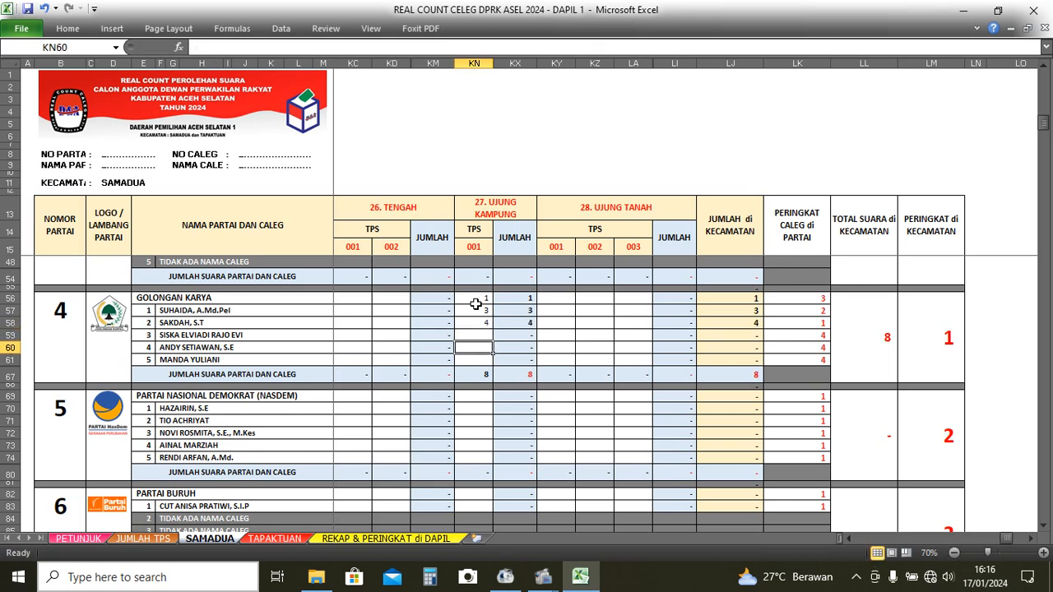
type("1")
key("Return")
type("6")
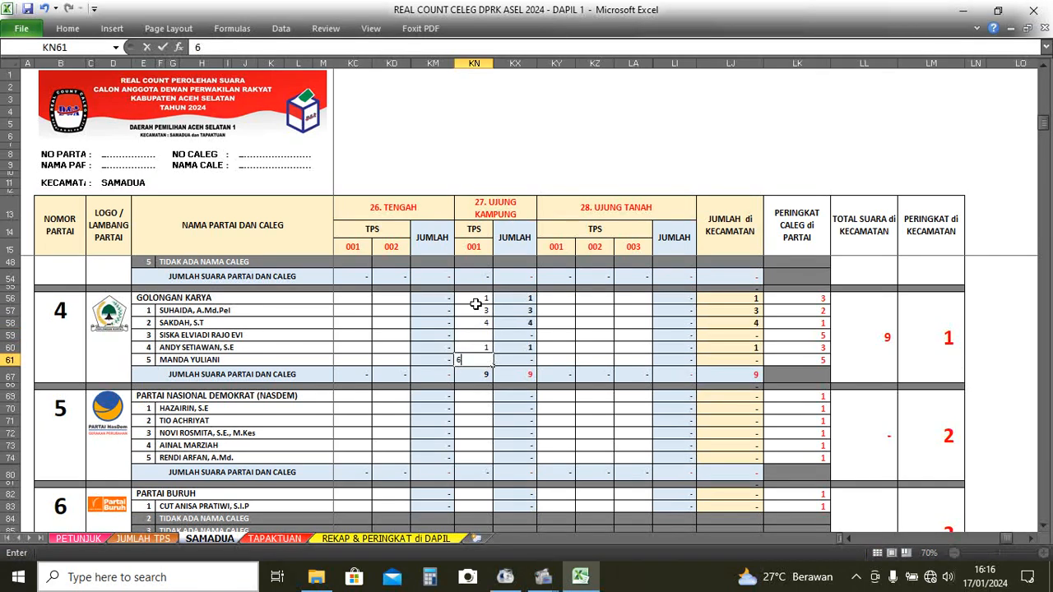
key("Return")
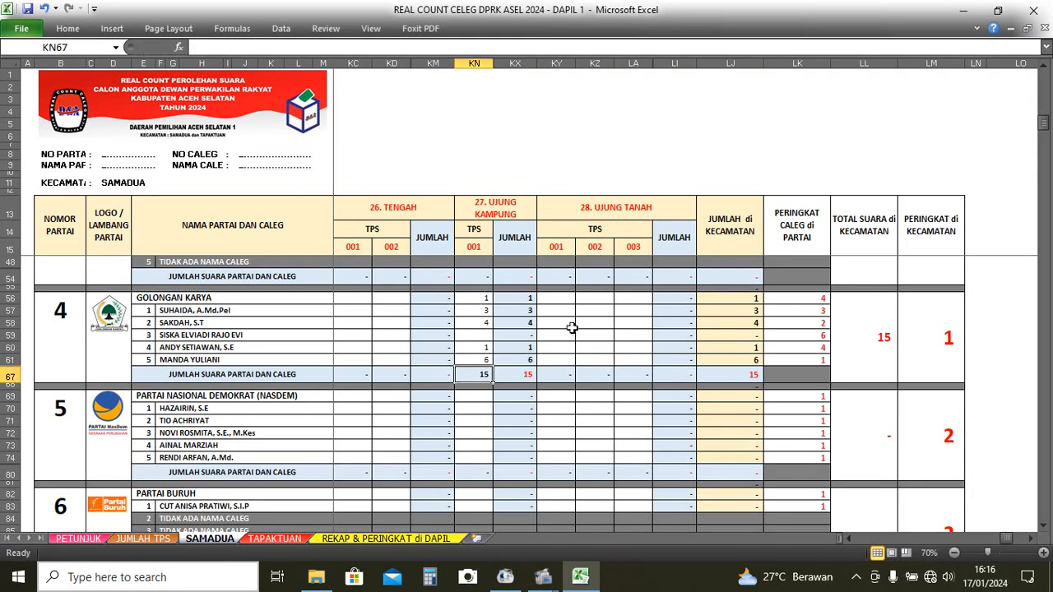
Review the Golongan Karya entries and subtotal for Ujung Kampung TPS 001, and fill in 4 votes for the third candidate.
left_click(483, 298)
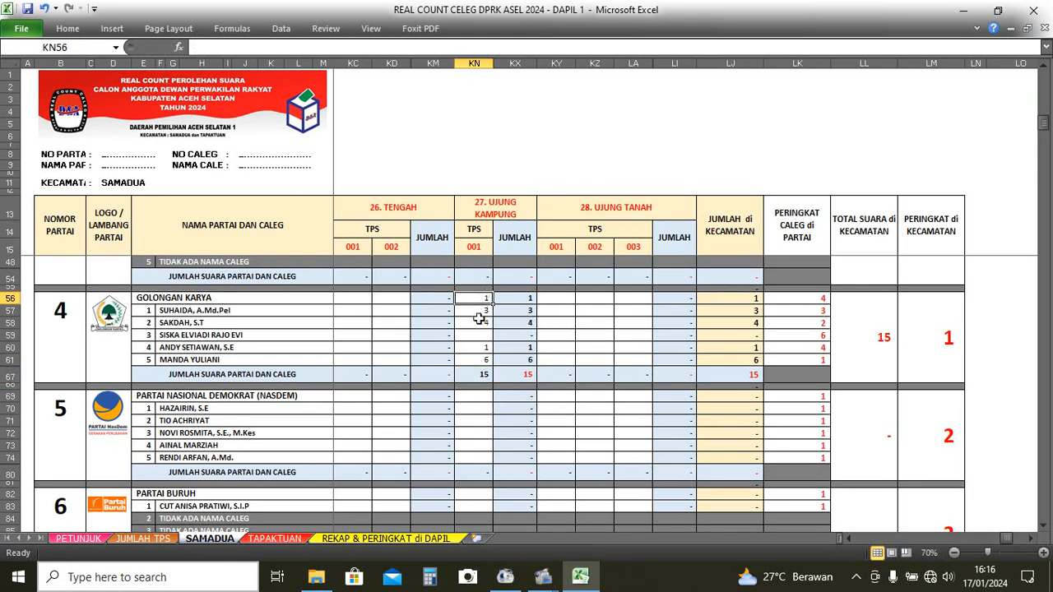
left_click(482, 347)
left_click(483, 374)
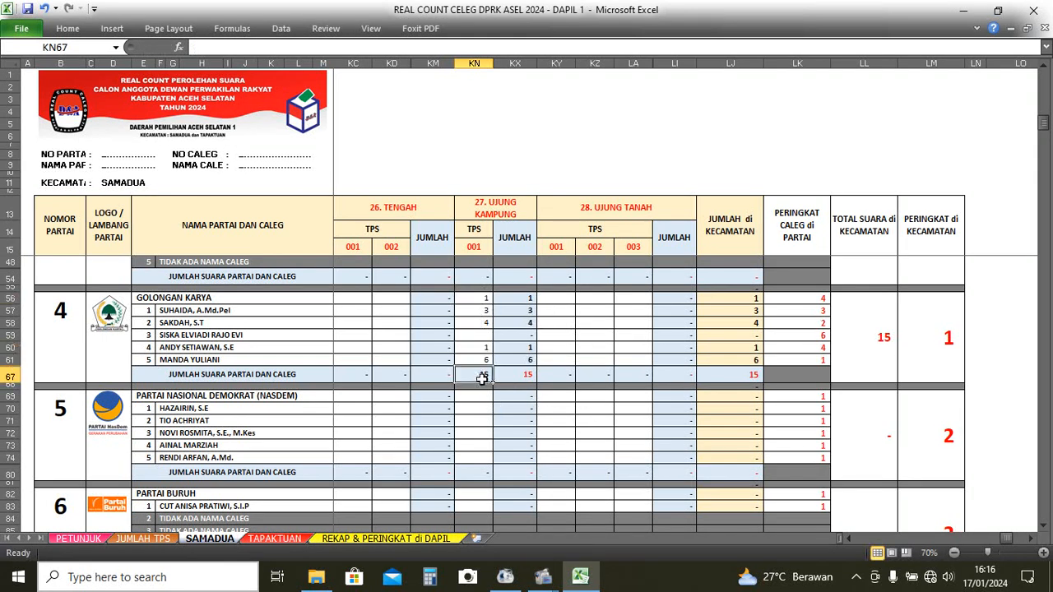
left_click(471, 335)
type("4")
key("Return")
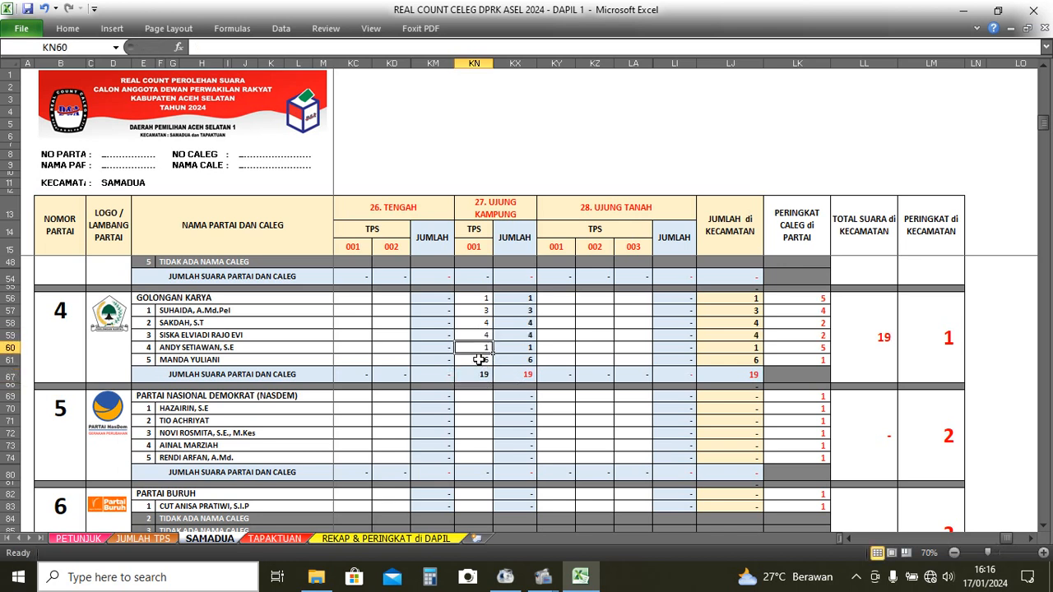
Compare Ujung Kampung's JUMLAH column with its TPS 001 subtotal for Golongan Karya.
left_click(520, 239)
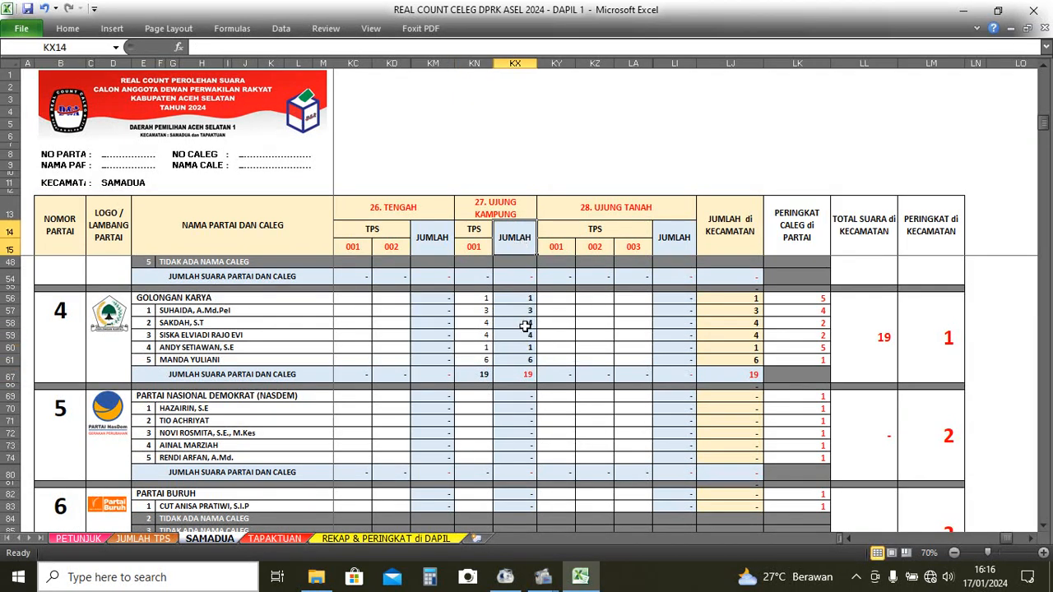
left_click(525, 374)
left_click(482, 376)
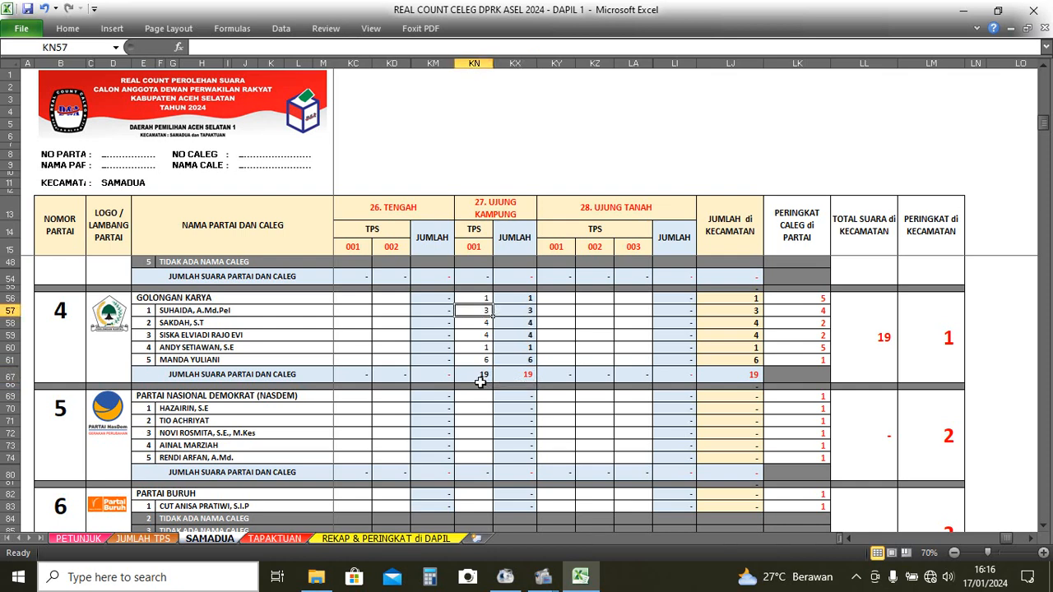
Find the TOTAL SUARA PARTAI DAN CALEG row on the SAMADUA sheet and check its Ujung Kampung TPS 001 total.
scroll(480, 385, "down", 20)
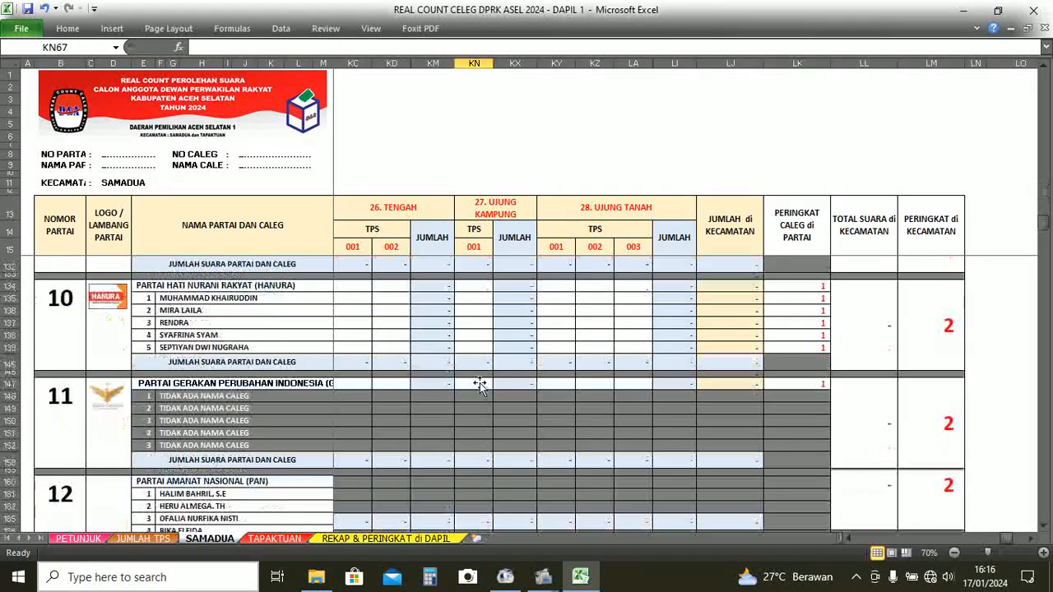
scroll(479, 385, "down", 20)
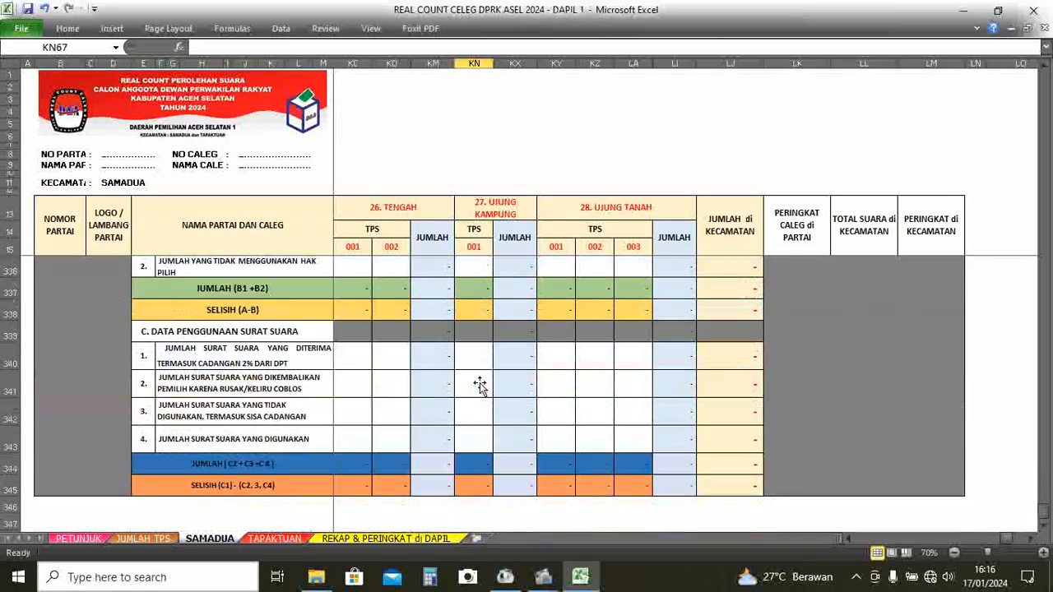
scroll(480, 385, "up", 5)
left_click(486, 346)
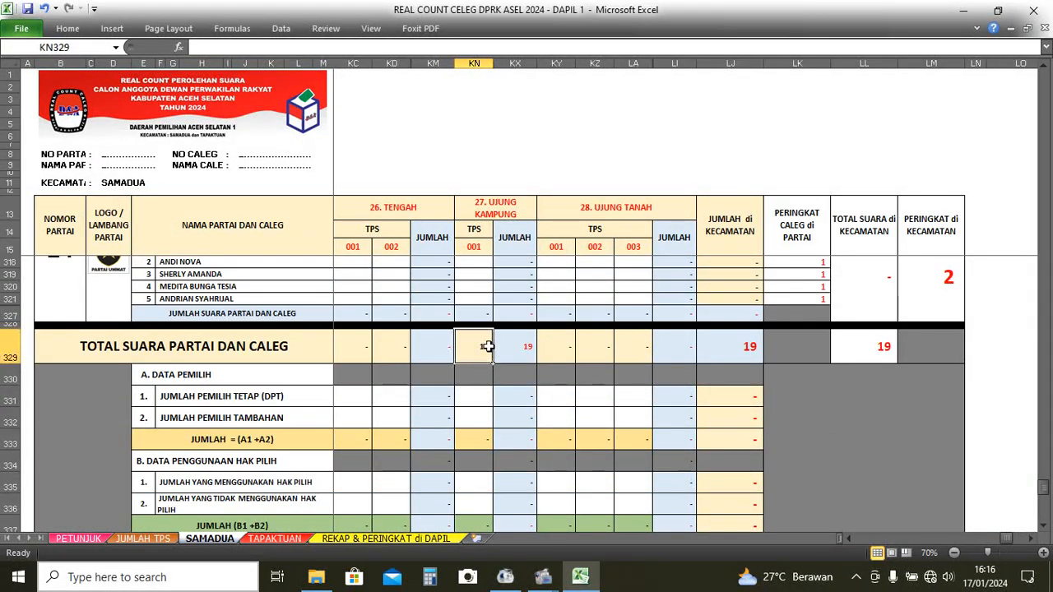
left_click(193, 352)
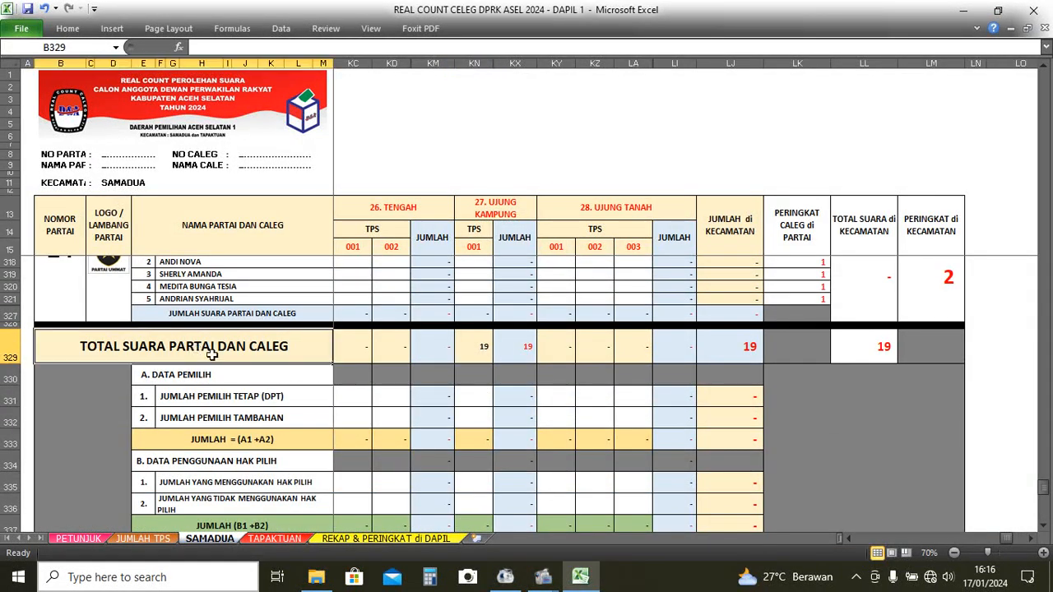
left_click(476, 350)
Enter Golongan Karya's Ujung Tanah TPS 001 votes: 3 for the party and 7, 6, 8, 9 and 9 for its five candidates.
scroll(486, 368, "up", 20)
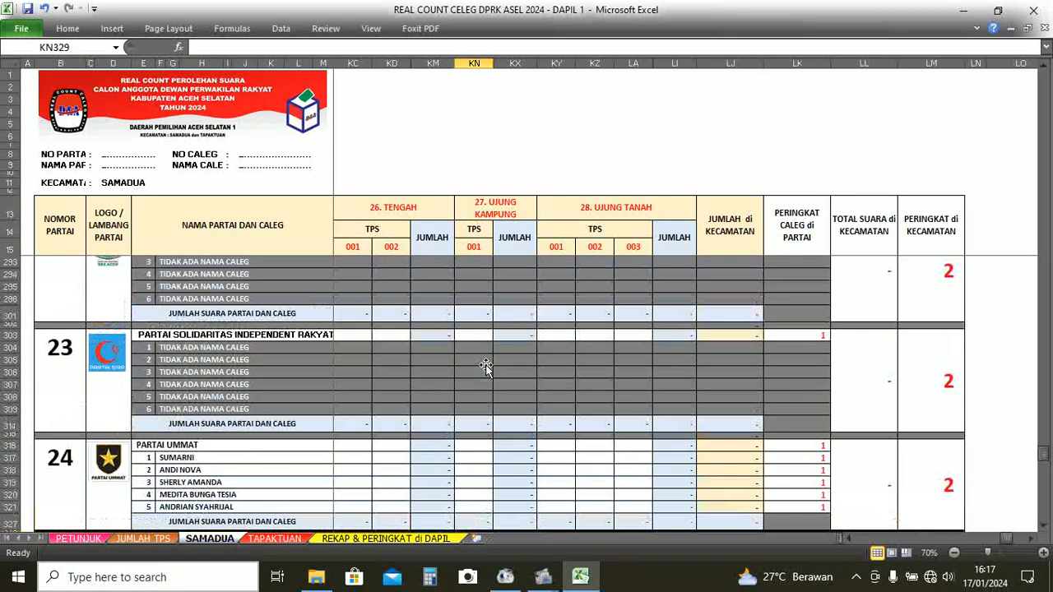
scroll(485, 368, "up", 20)
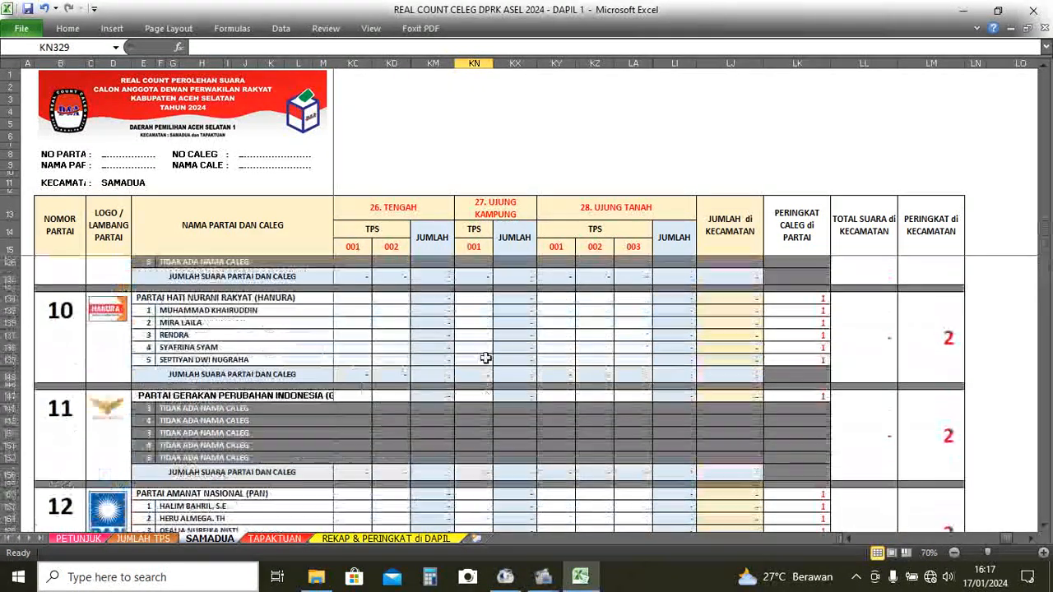
scroll(479, 340, "down", 5)
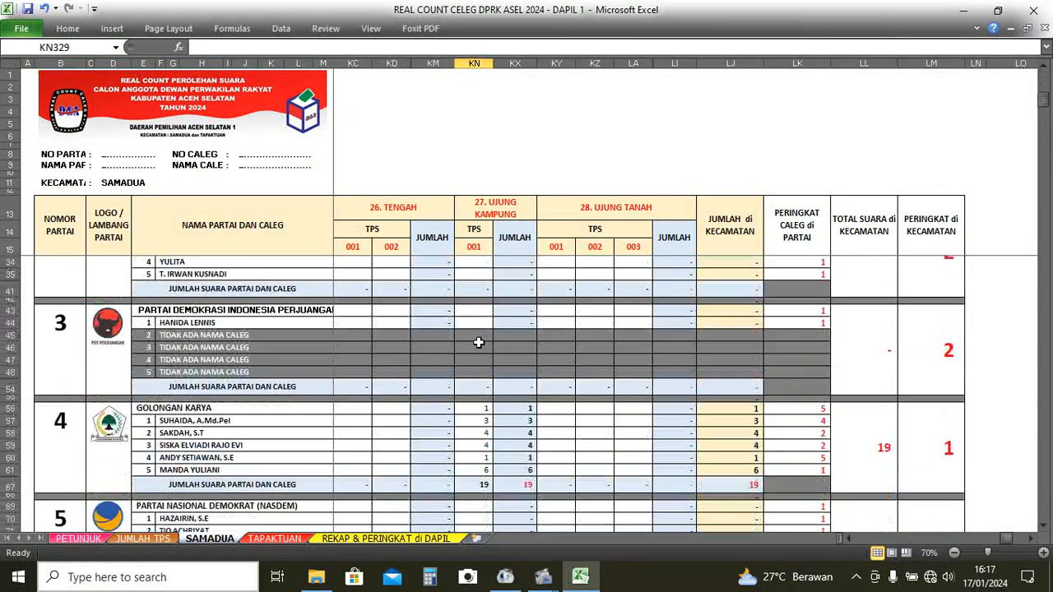
scroll(479, 342, "down", 3)
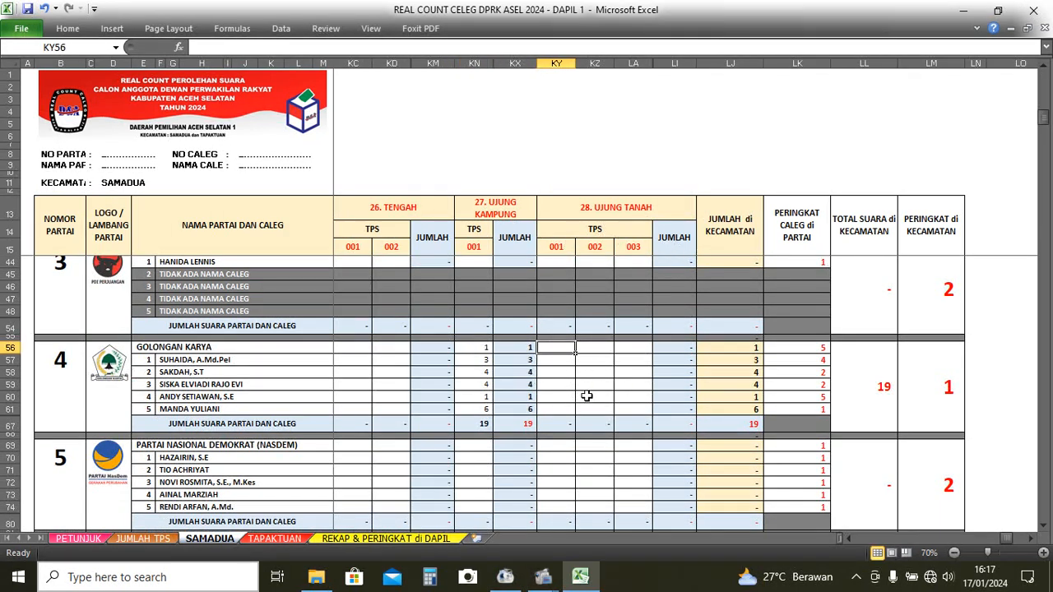
type("3")
key("Return")
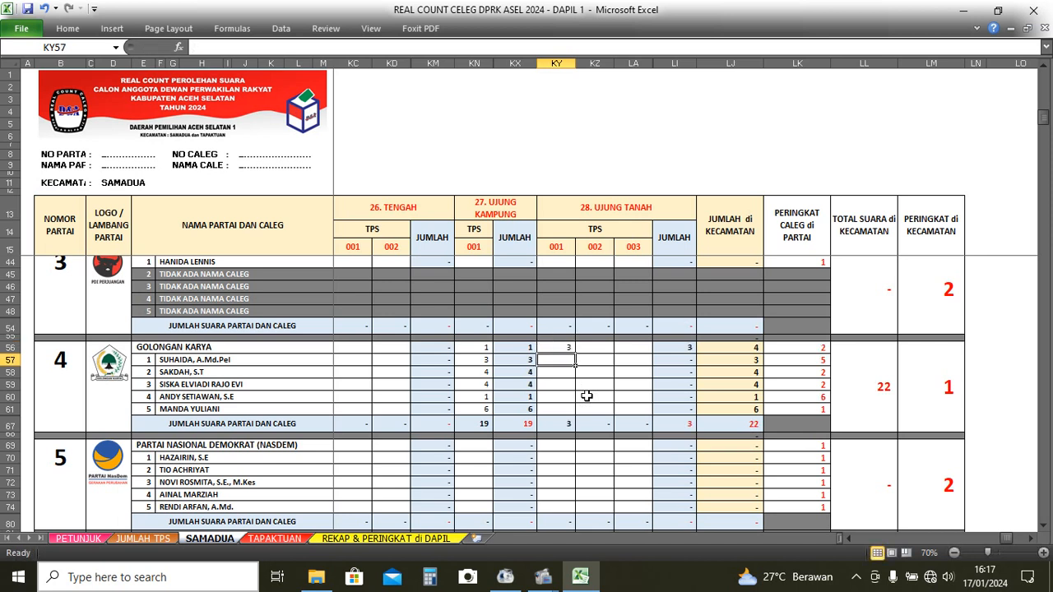
type("7")
key("Return")
type("6")
key("Return")
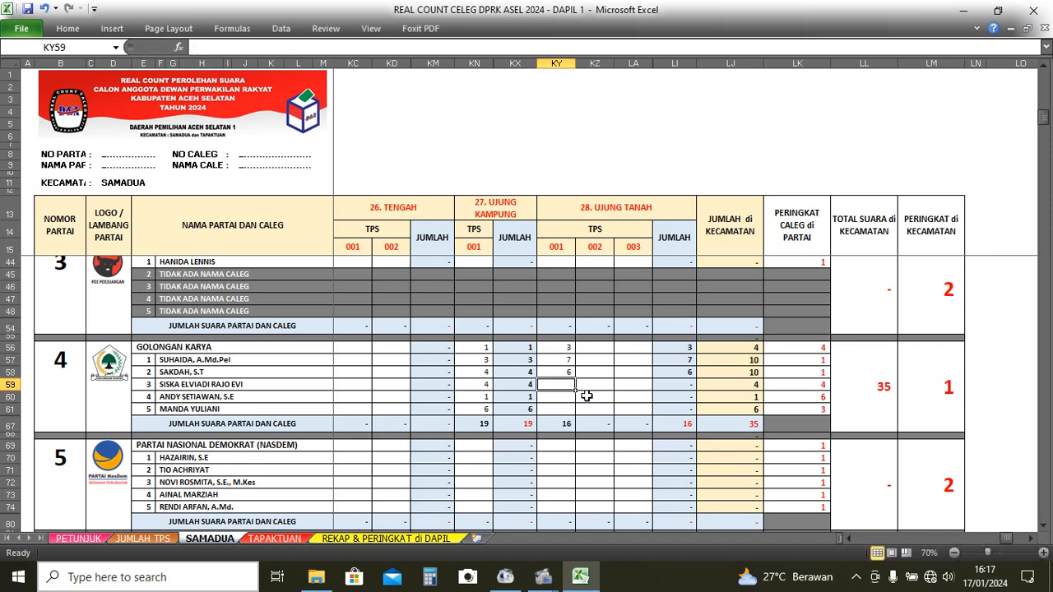
type("8")
key("Return")
type("9")
key("Return")
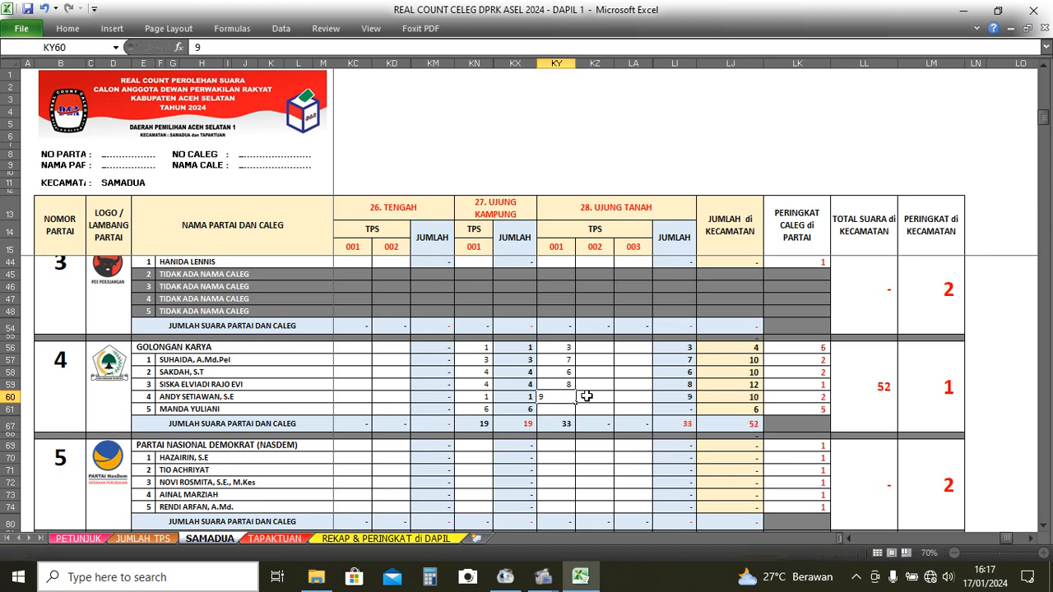
type("9")
key("Return")
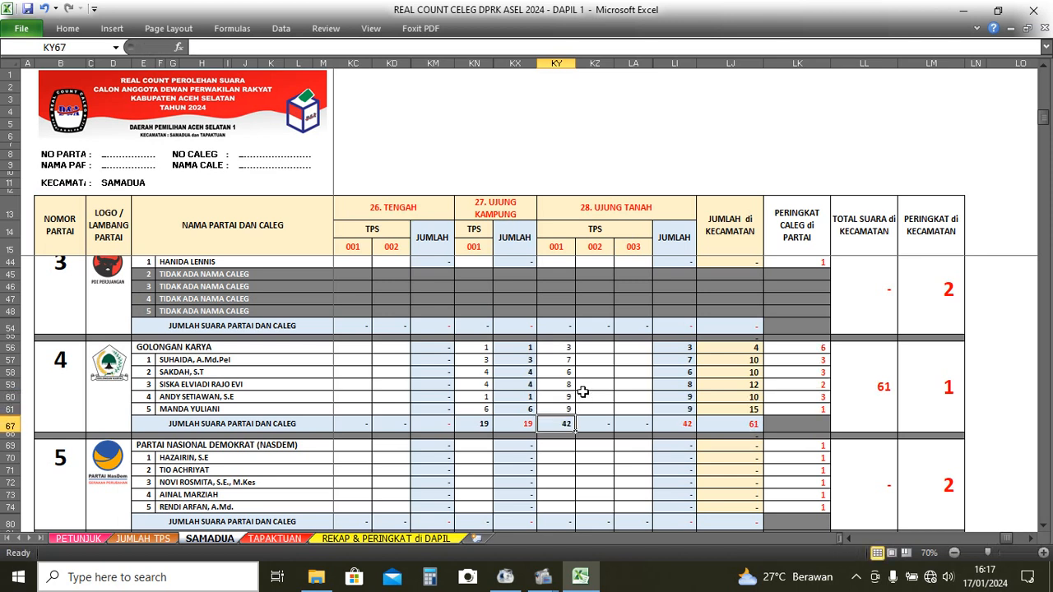
Fill Ujung Tanah TPS 002 for Golongan Karya with 4 party votes and 8, 9, 4, 7 and 6 for candidates one to five.
left_click(607, 349)
type("4")
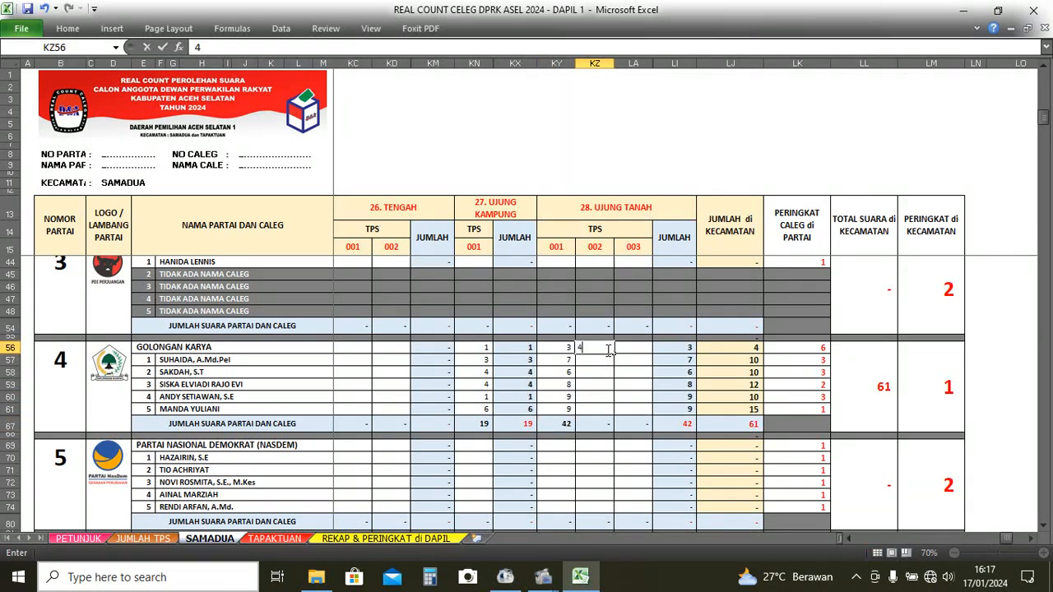
key("Return")
type("8")
key("Return")
type("9")
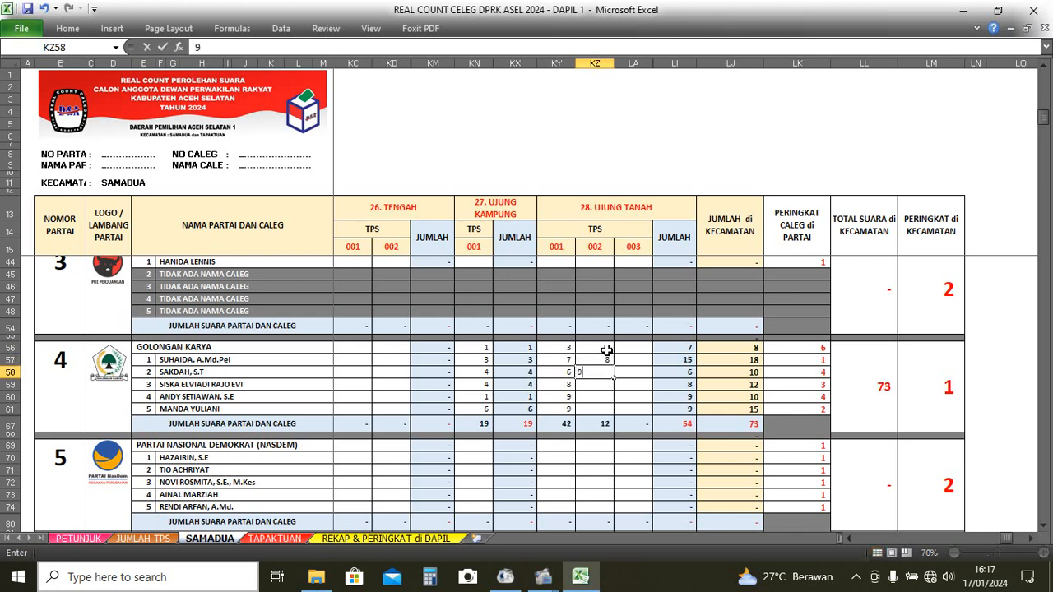
key("Return")
type("4")
key("Return")
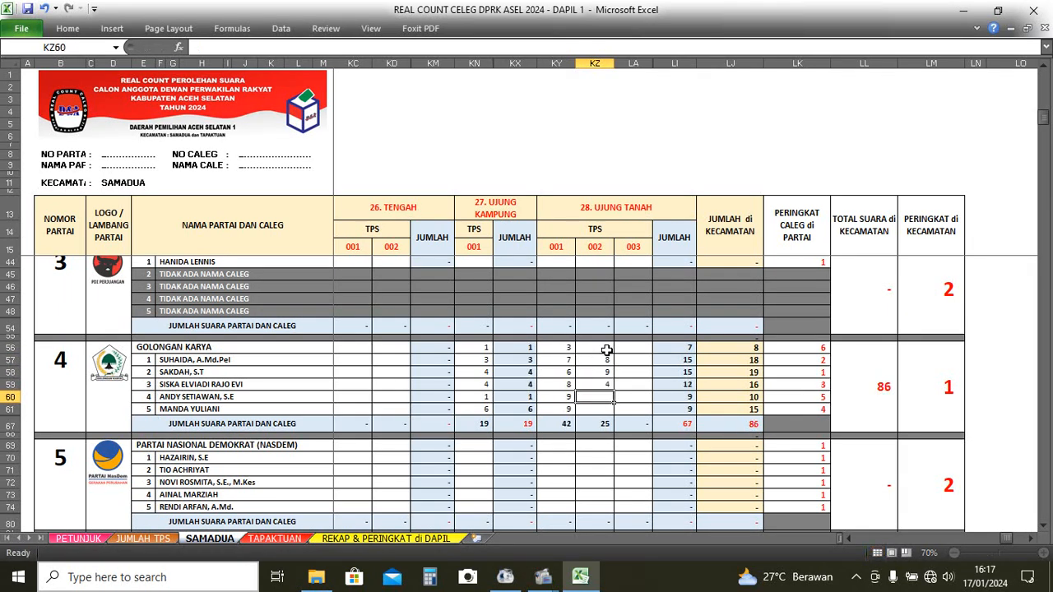
type("7")
key("Return")
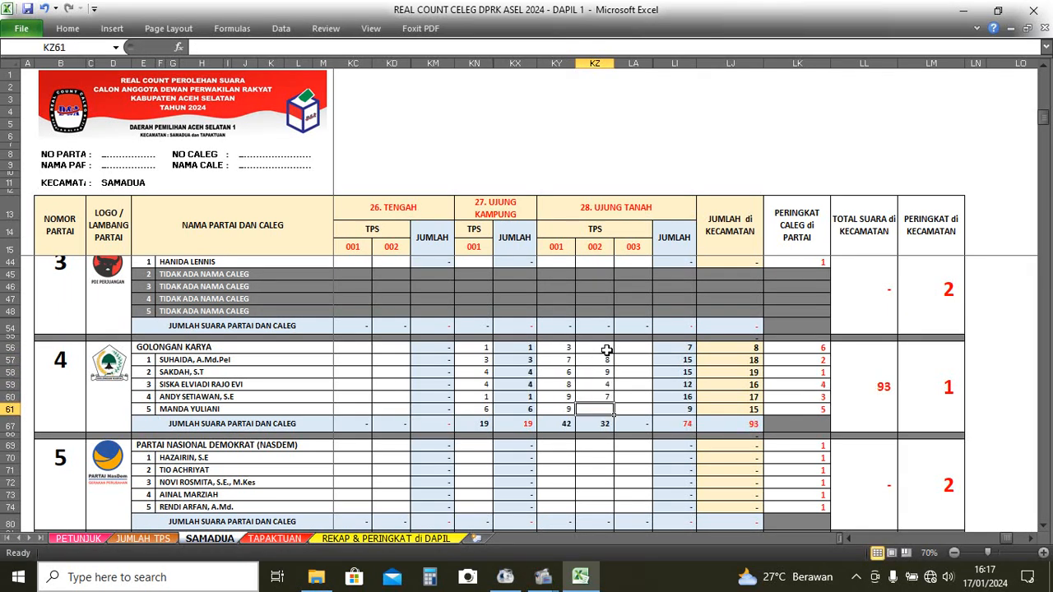
type("6")
left_click(606, 350)
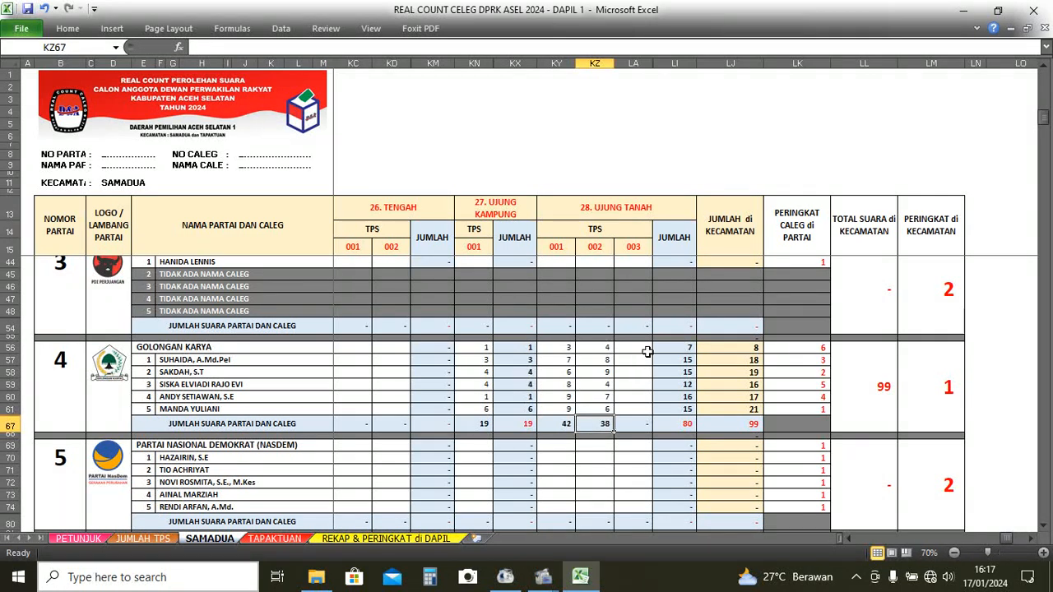
Enter Golongan Karya's Ujung Tanah TPS 003 votes: 3 for the party and 4, 6, 7, 6 and 8 for candidates one to five.
left_click(643, 350)
type("3")
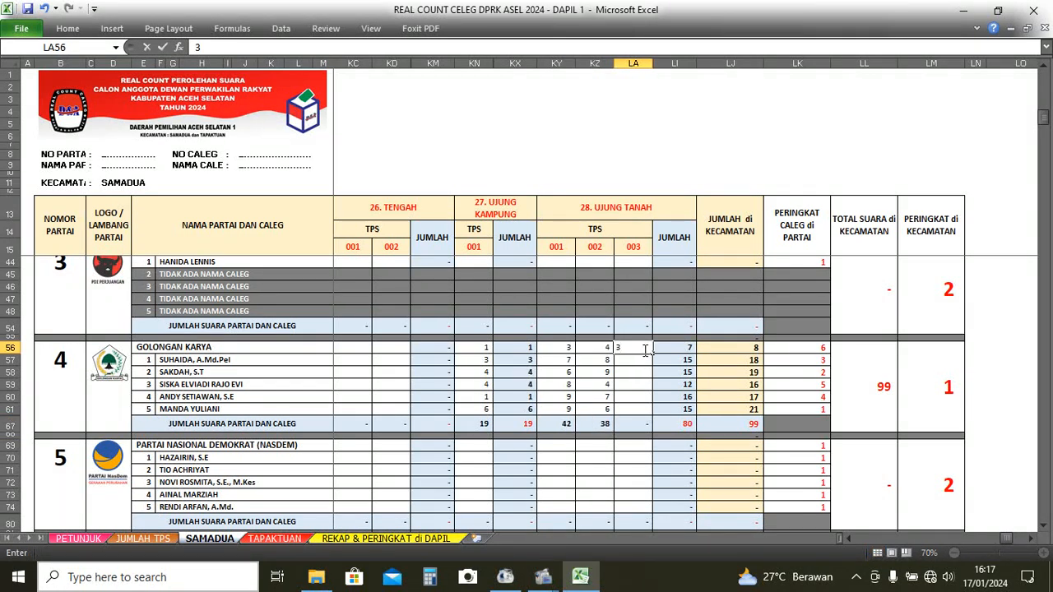
key("Return")
type("4")
key("Return")
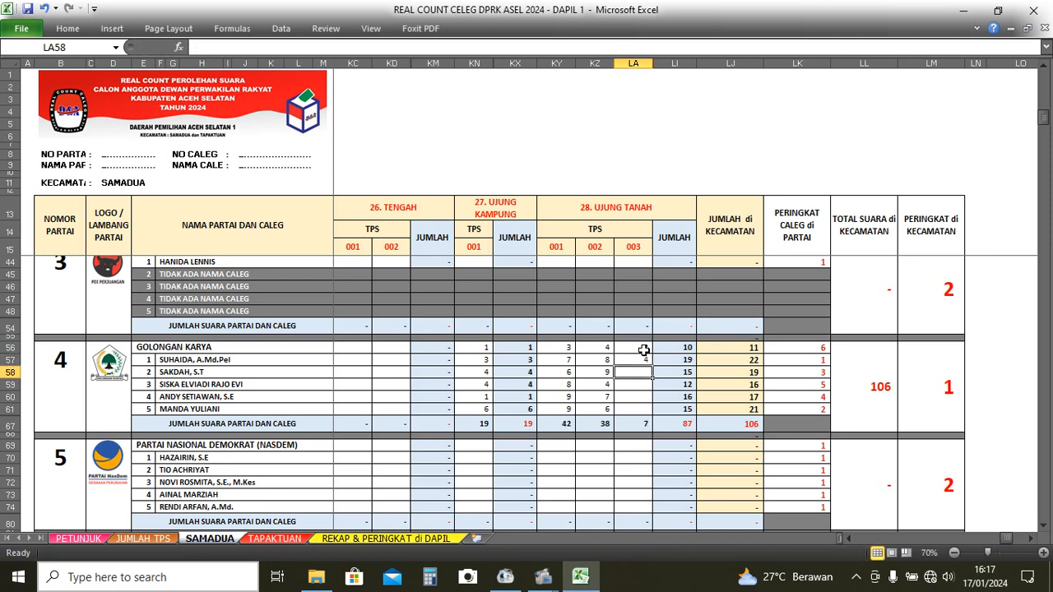
type("6")
key("Return")
type("7")
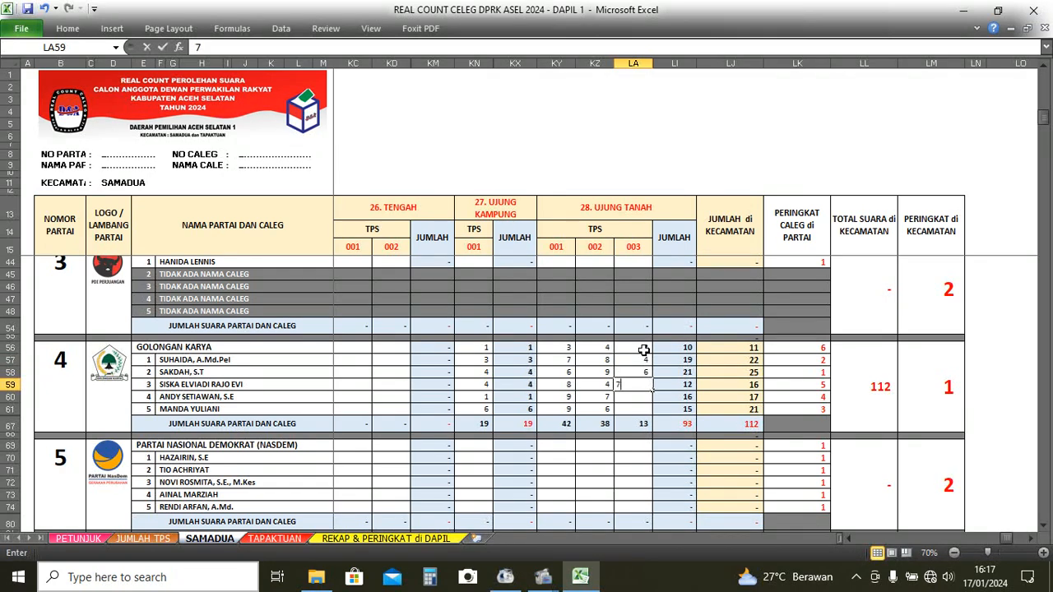
key("Return")
type("6")
key("Return")
type("8")
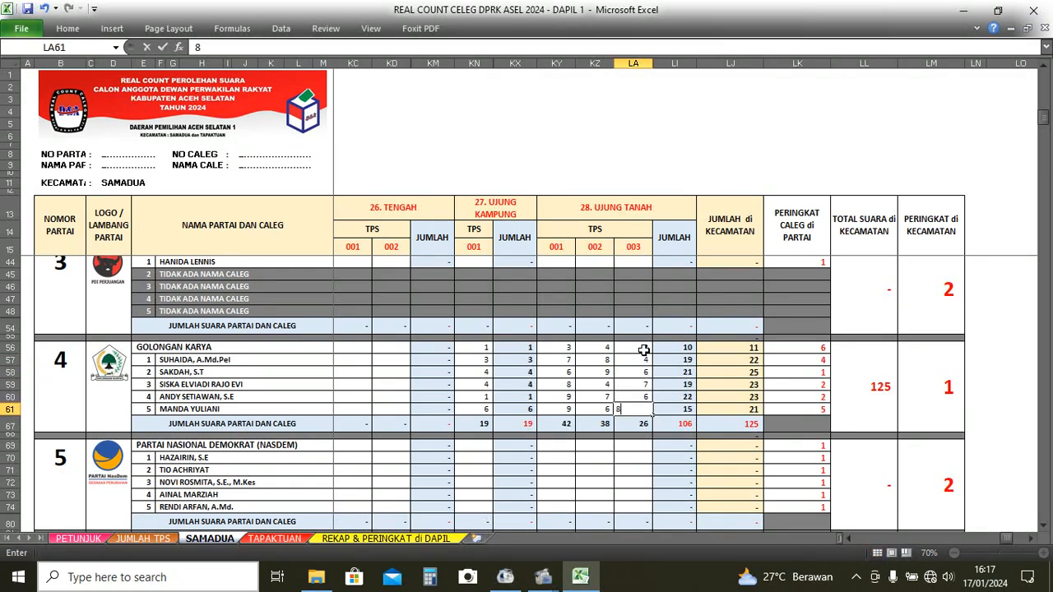
key("Return")
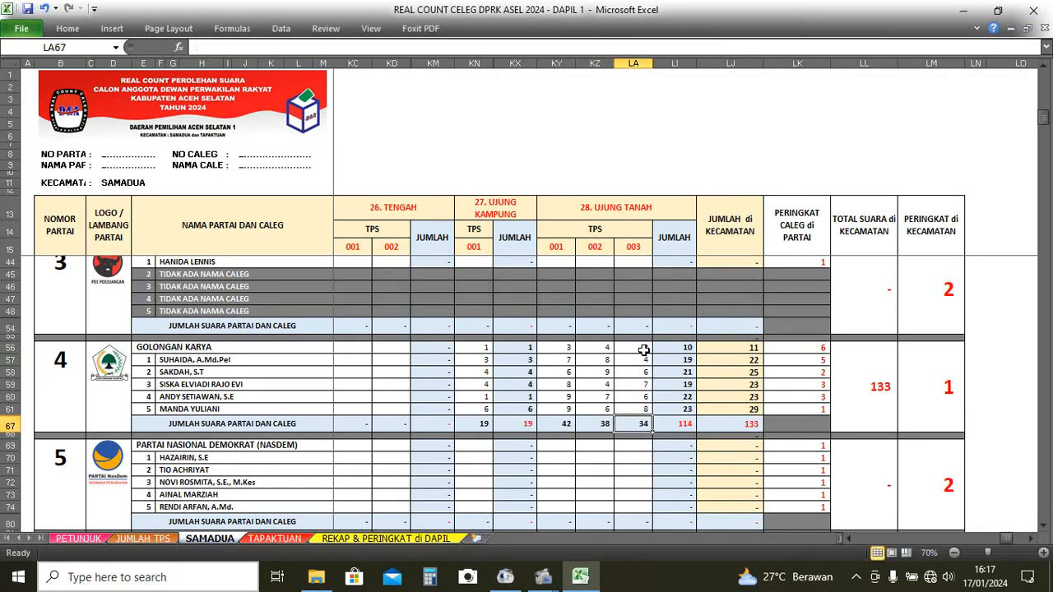
Check Golongan Karya's rank in the kecamatan and compare its fifth candidate's party ranking with that candidate's kecamatan vote total.
left_click(648, 482)
left_click(932, 394)
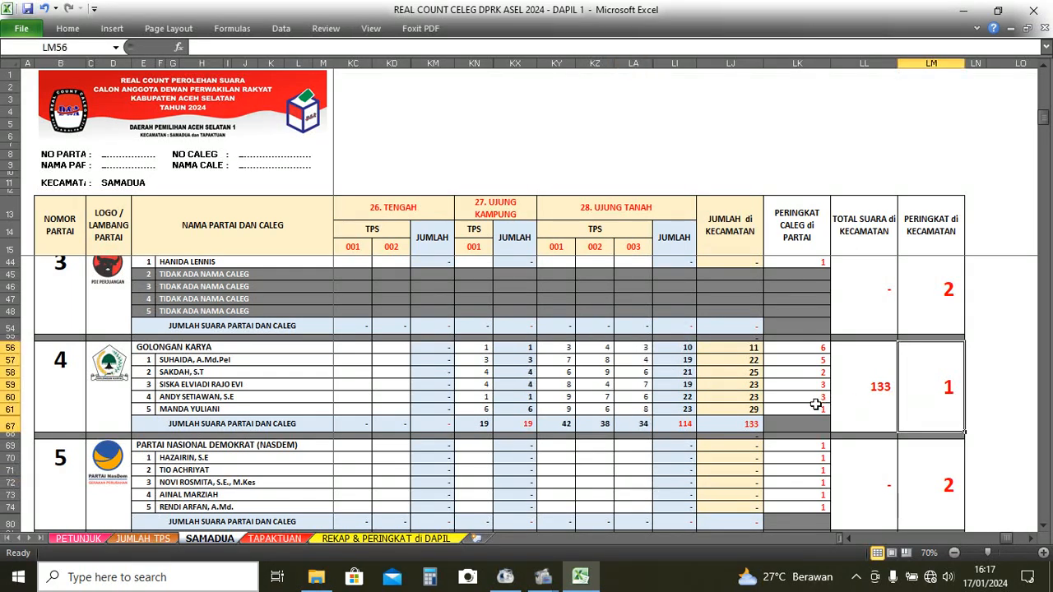
left_click(807, 408)
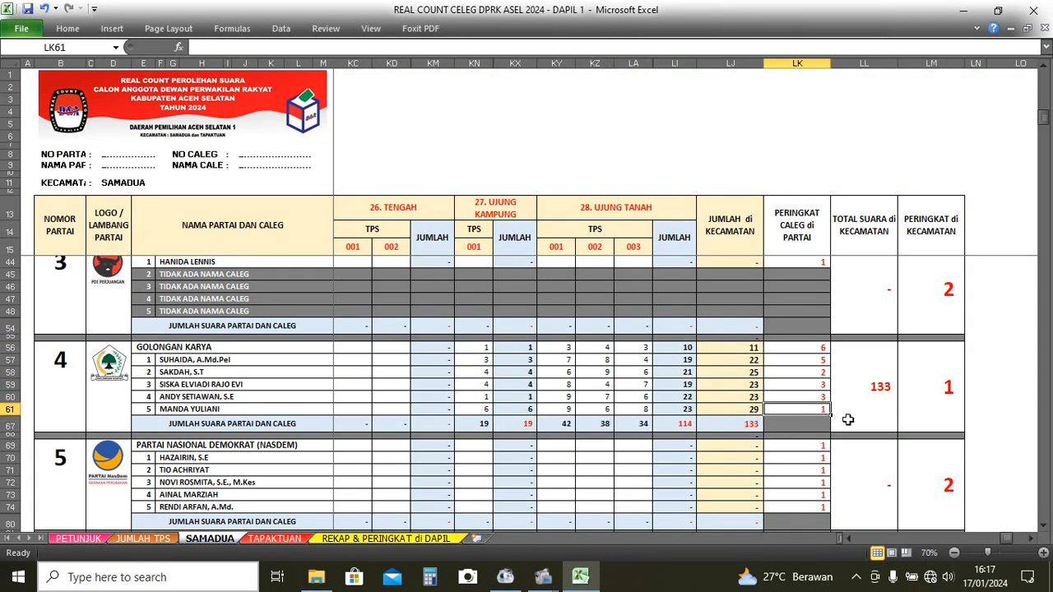
left_click(717, 470)
left_click(802, 408)
left_click(723, 411)
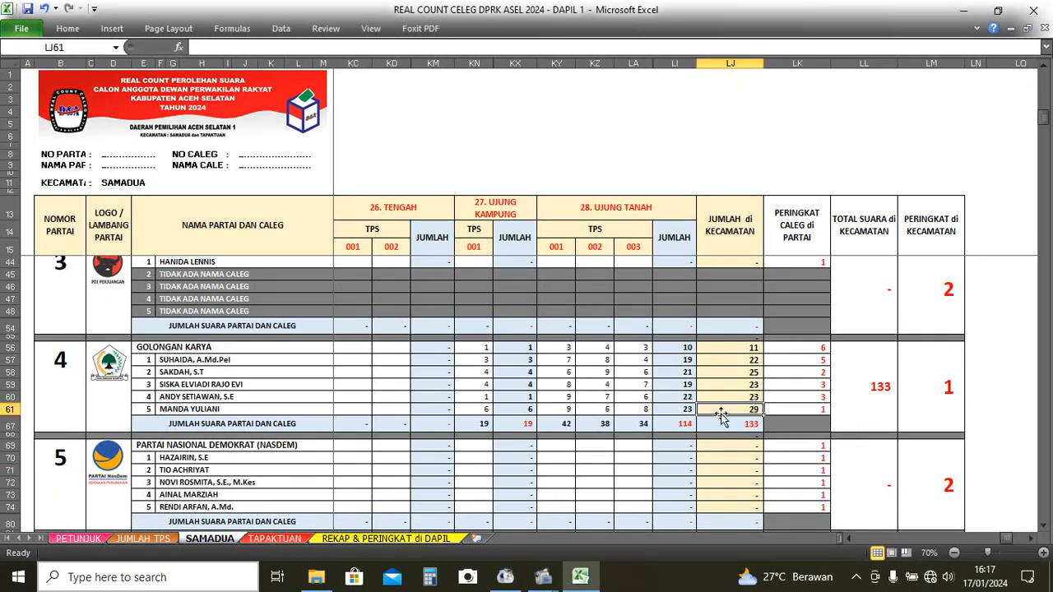
left_click(821, 410)
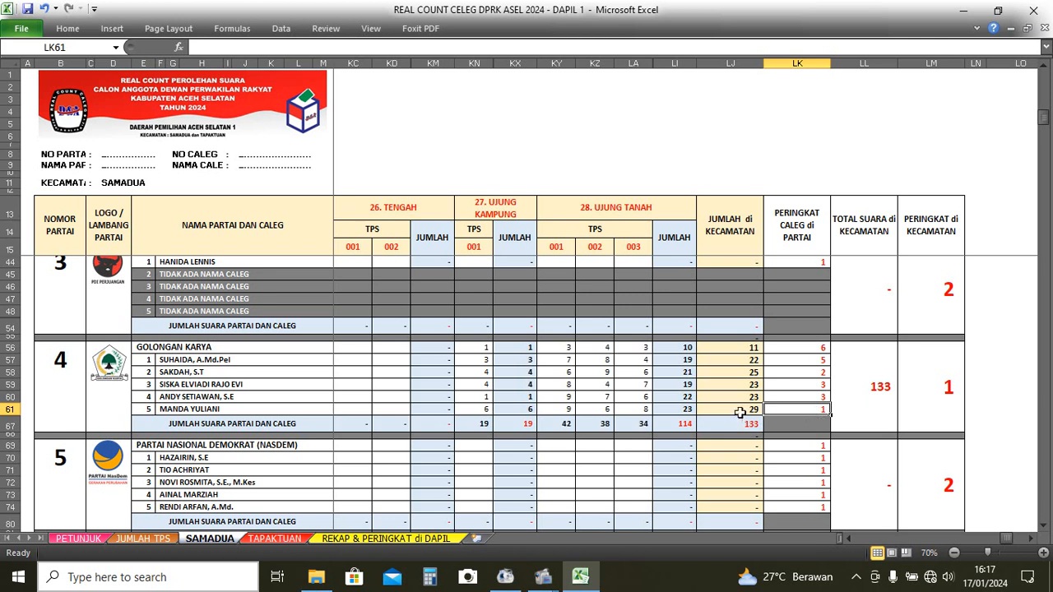
left_click(740, 411)
Review Golongan Karya's JUMLAH di KECAMATAN column against the PERINGKAT CALEG di PARTAI rankings of its candidates.
left_click(738, 65)
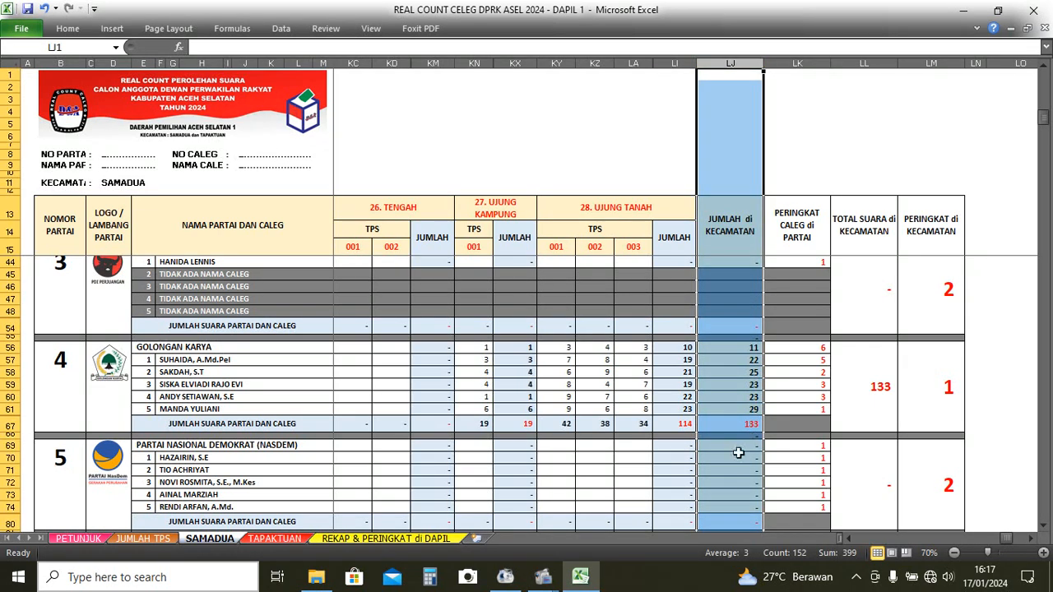
left_click(749, 423)
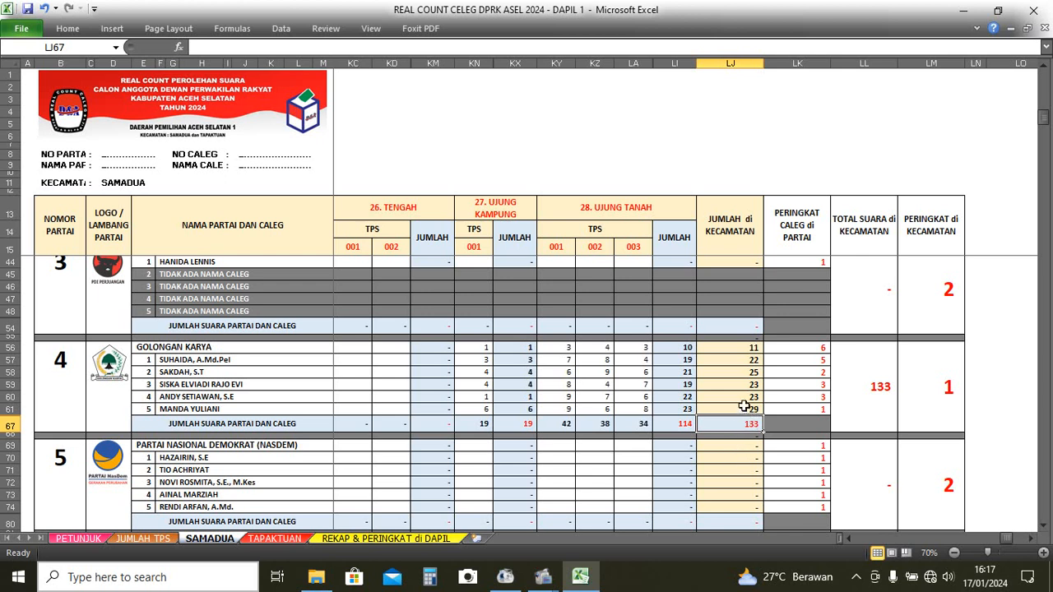
left_click(744, 406)
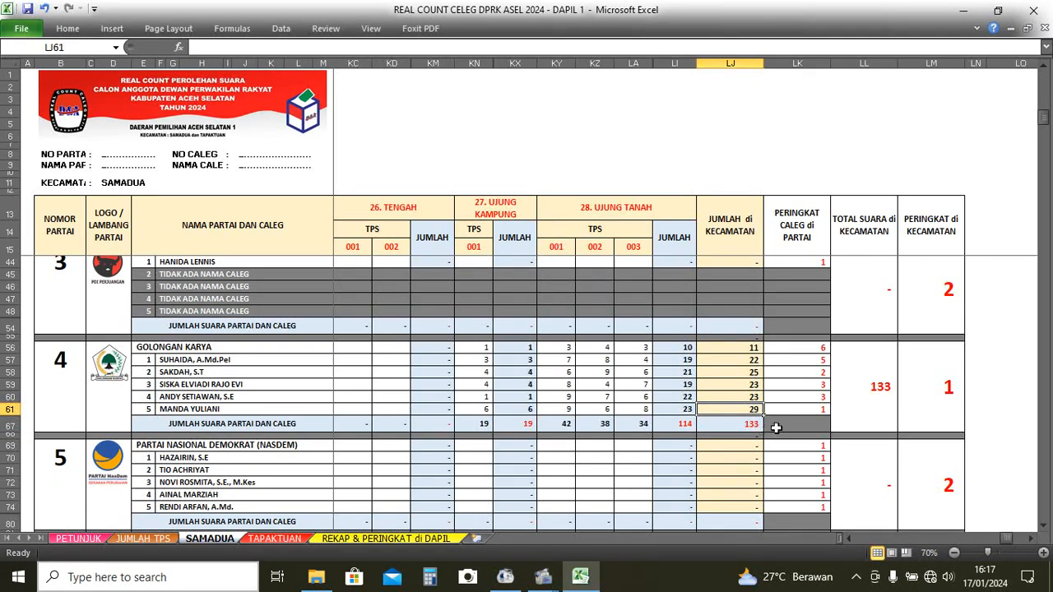
left_click(819, 409)
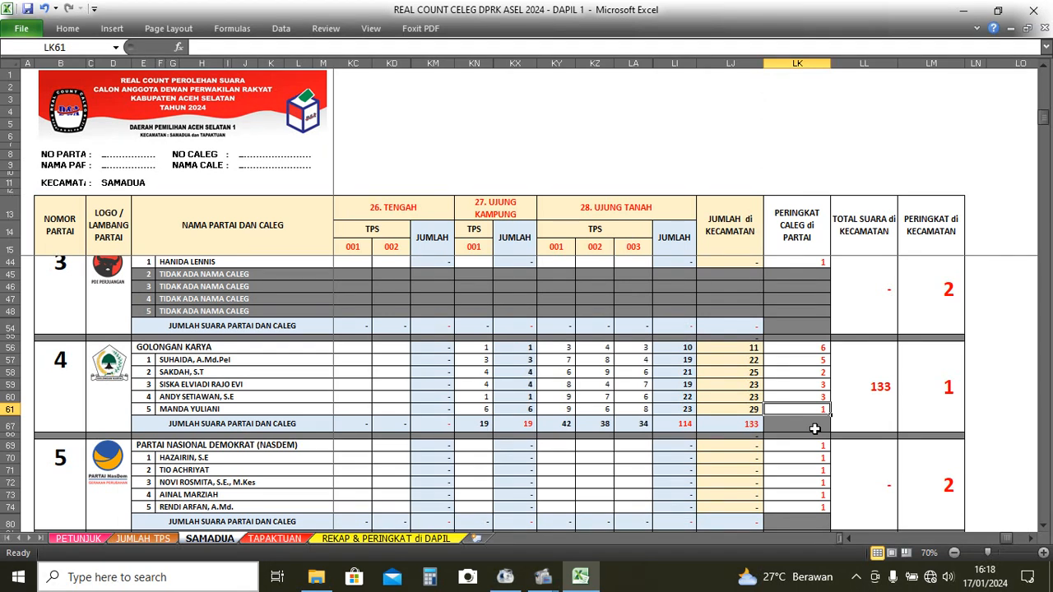
left_click(810, 372)
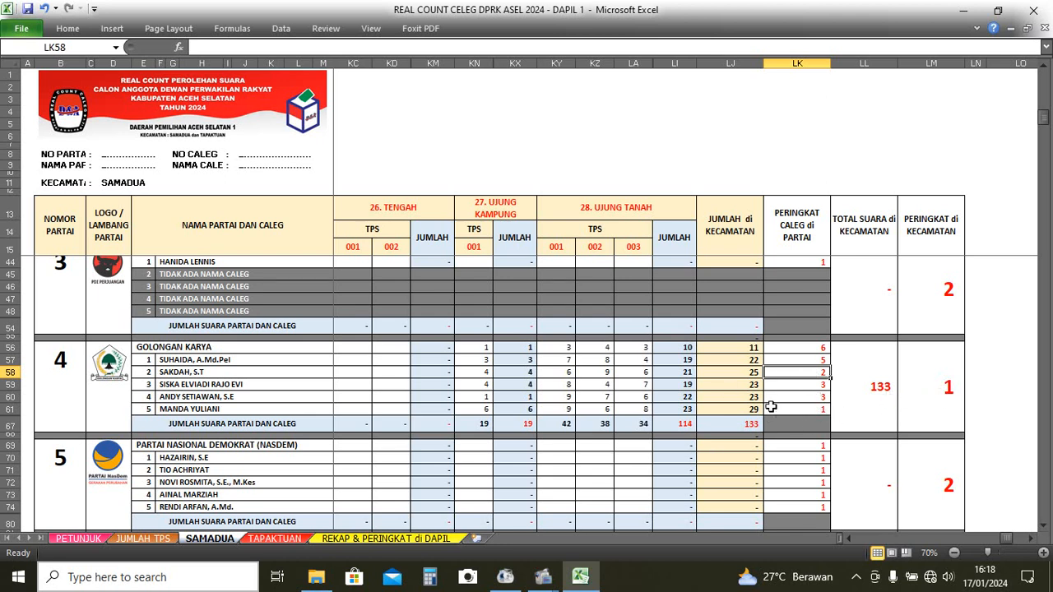
left_click(750, 370)
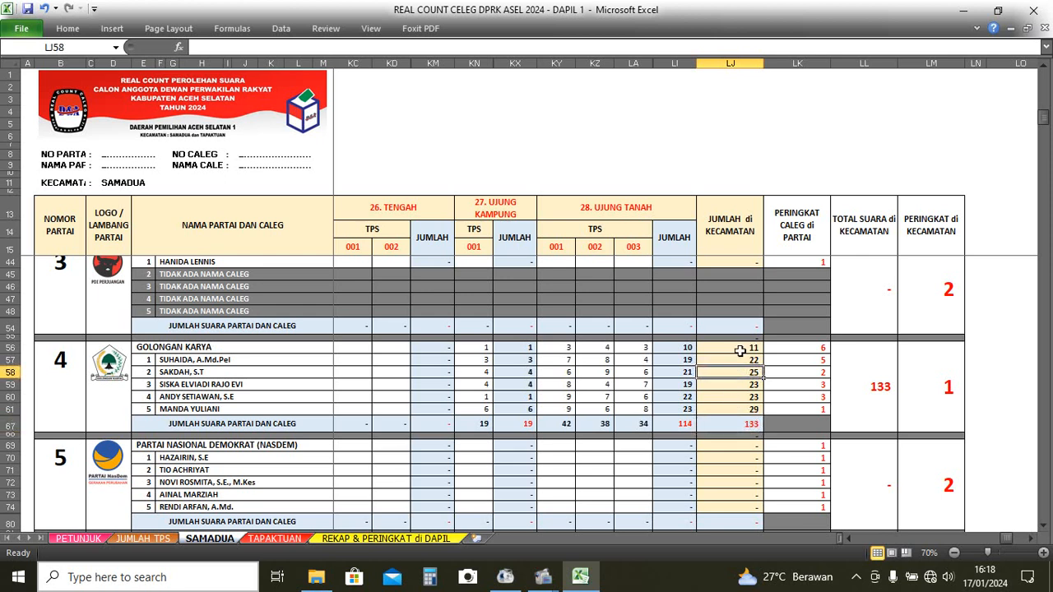
key("Down")
key("Down")
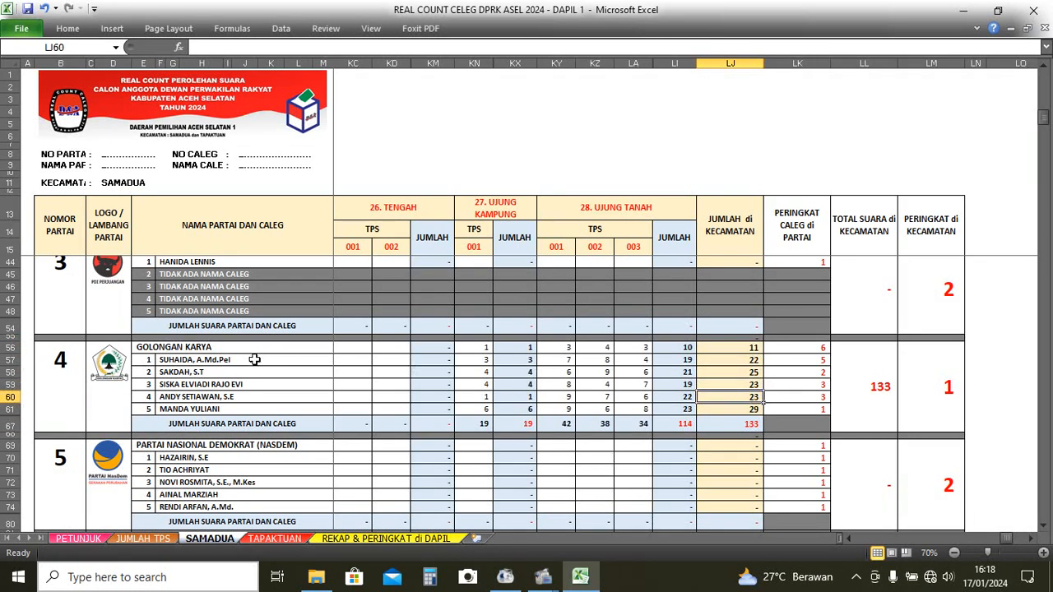
Examine Golongan Karya's Ujung Tanah JUMLAH column row by row and its TOTAL SUARA di KECAMATAN.
left_click(565, 350)
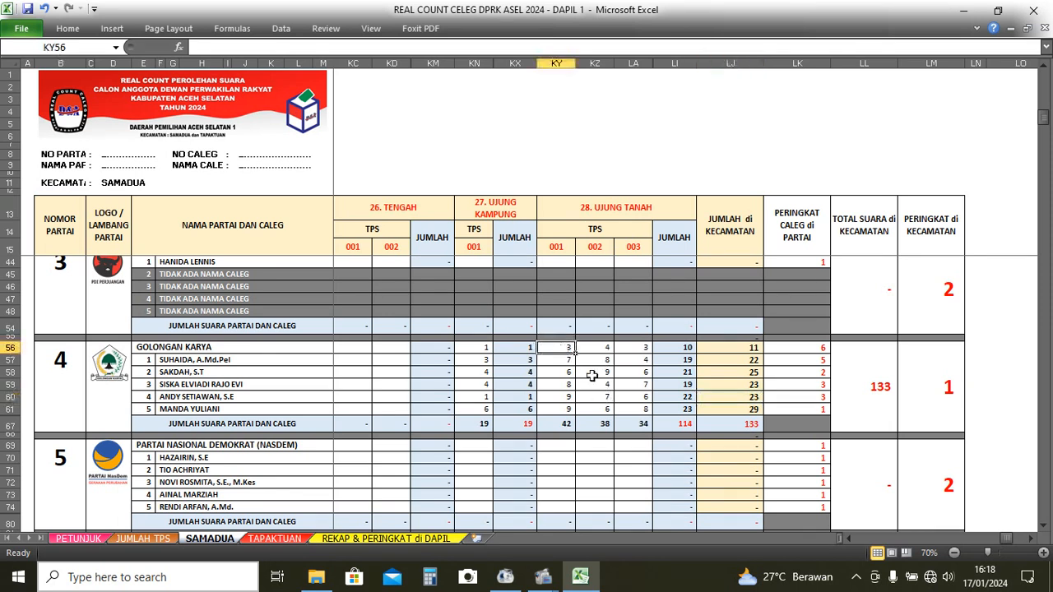
left_click(671, 63)
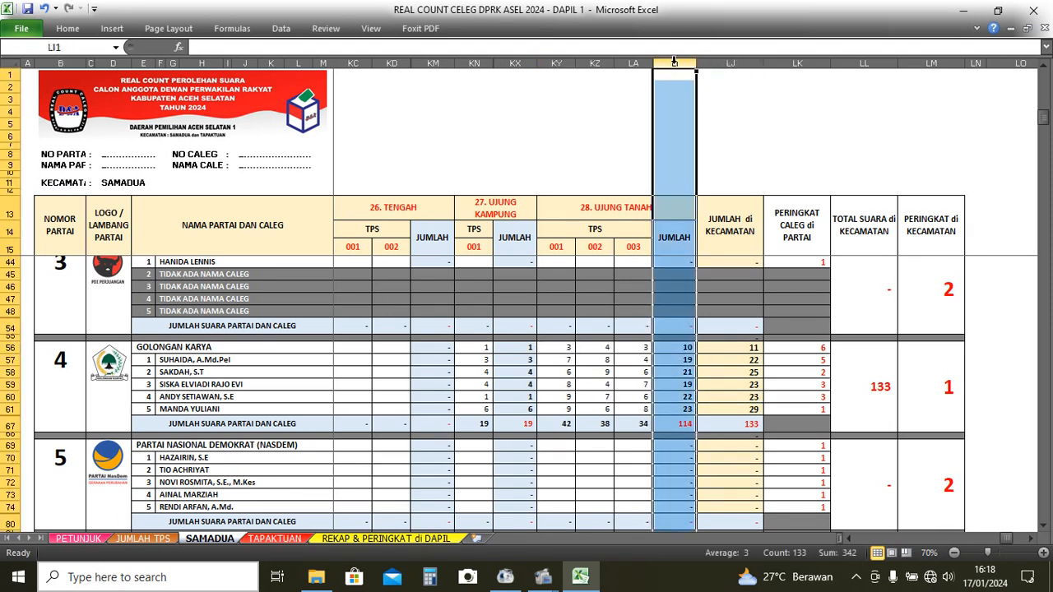
left_click(679, 351)
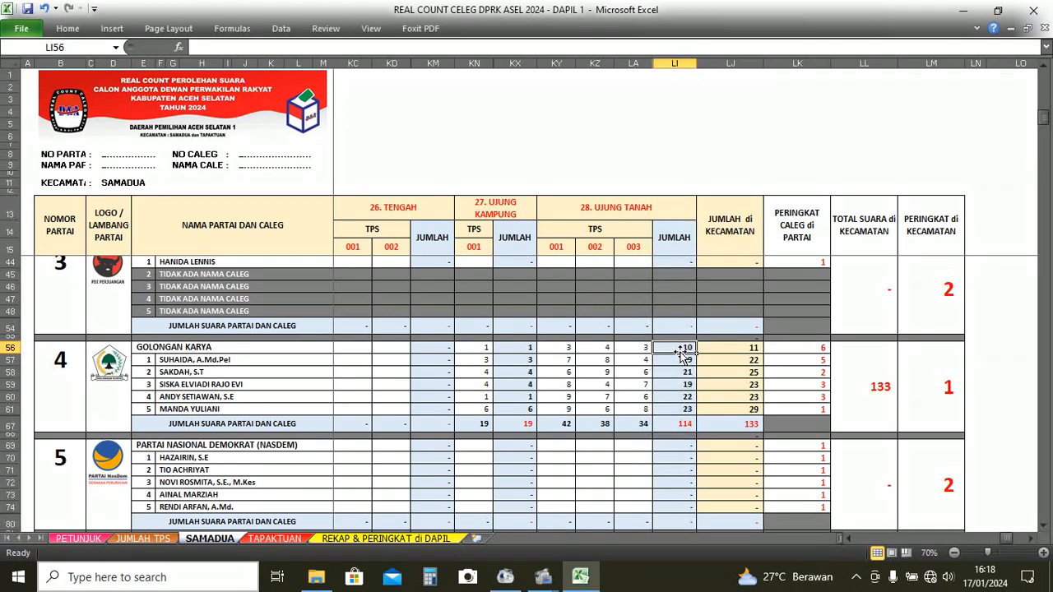
key("Down")
key("Down")
left_click(680, 384)
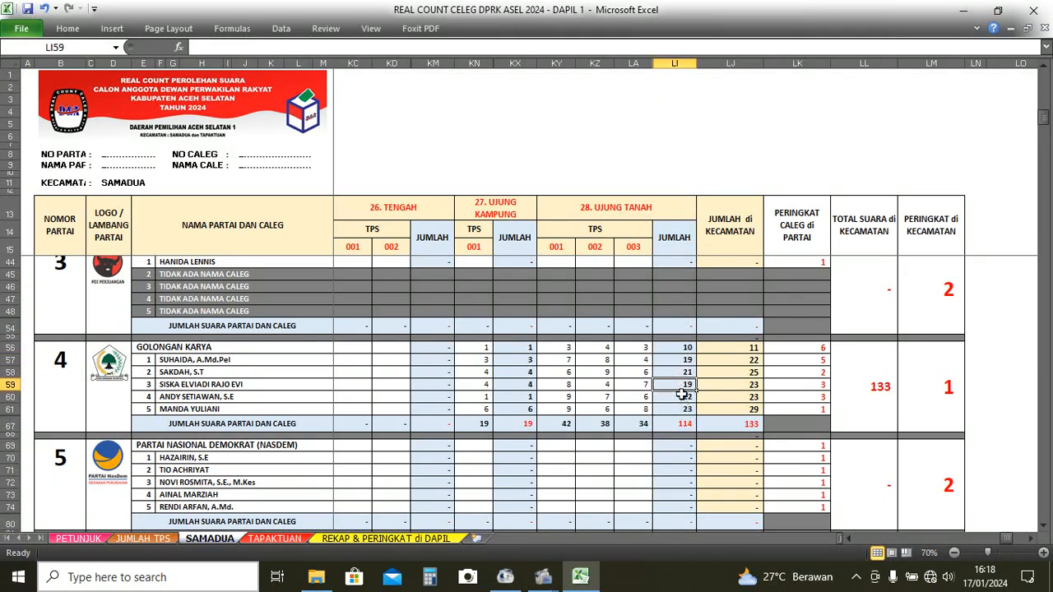
left_click(681, 396)
left_click(683, 409)
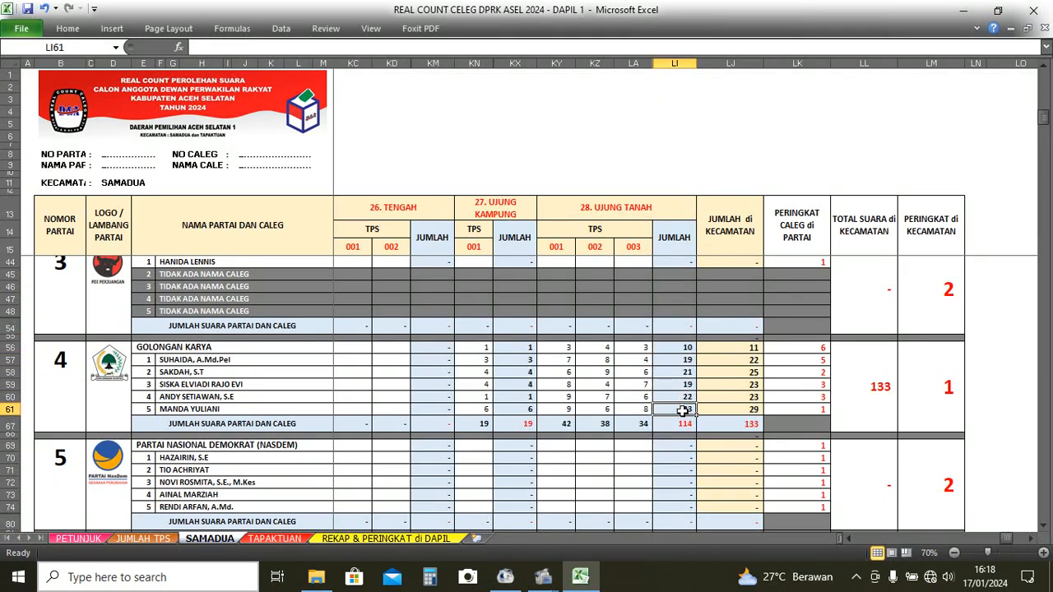
left_click(630, 217)
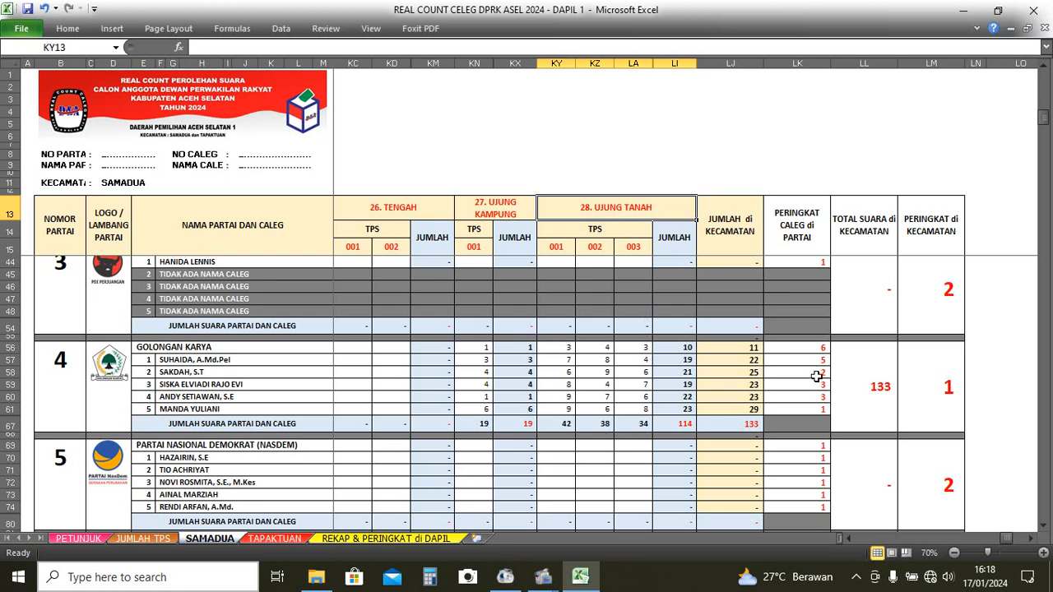
left_click(865, 396)
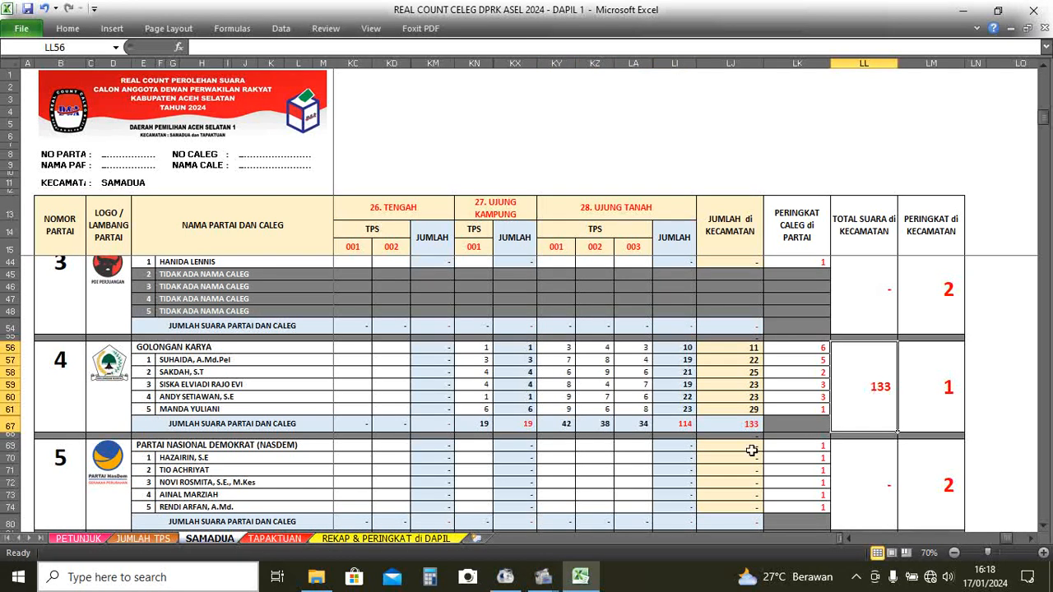
Check Golongan Karya's SAMADUA votes per candidate on the REKAP & PERINGKAT di DAPIL sheet.
left_click(392, 539)
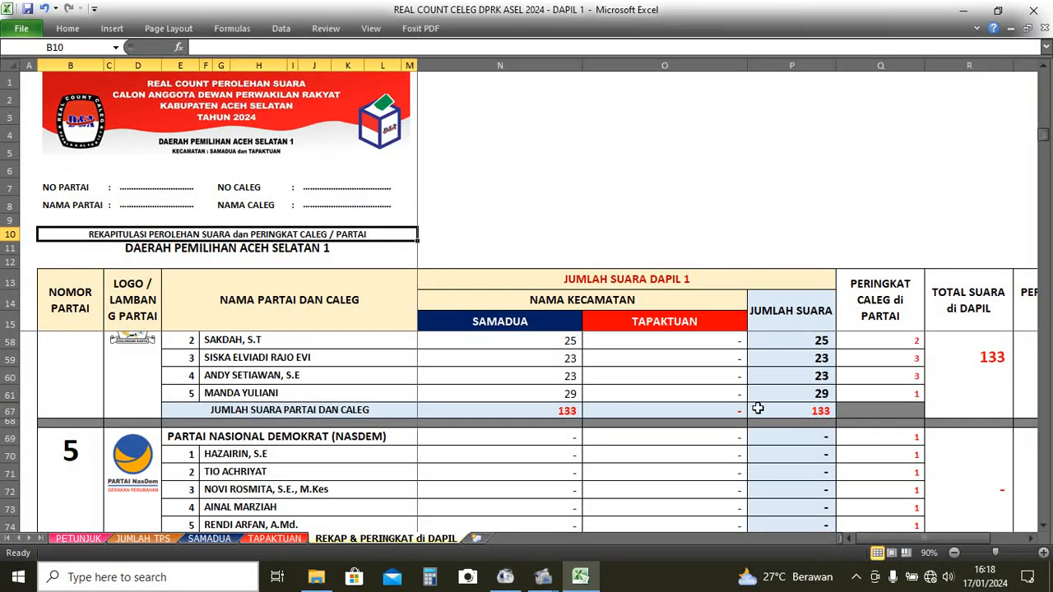
left_click(557, 341)
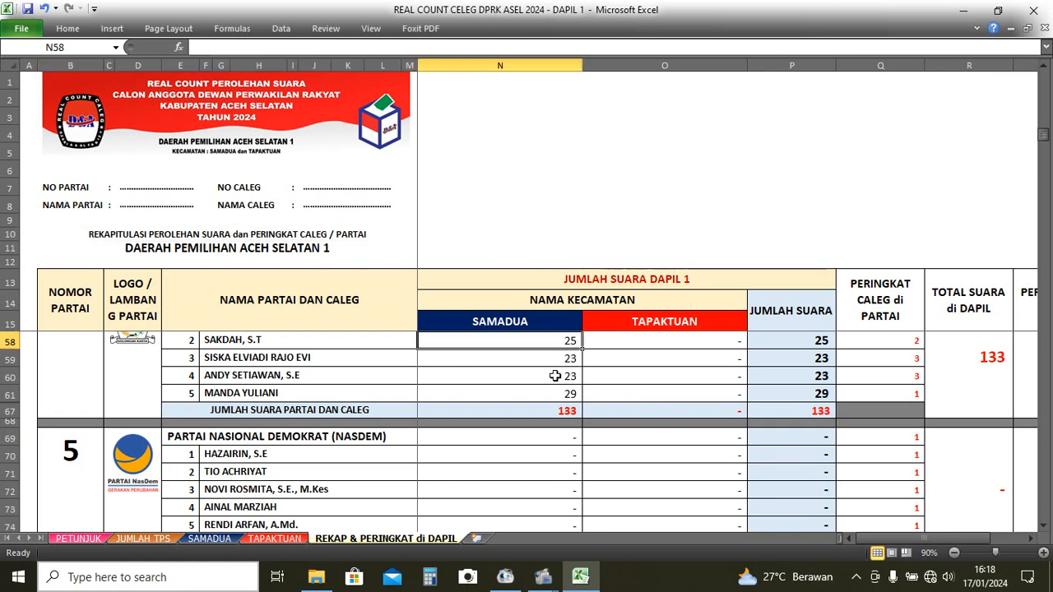
scroll(556, 374, "up", 1)
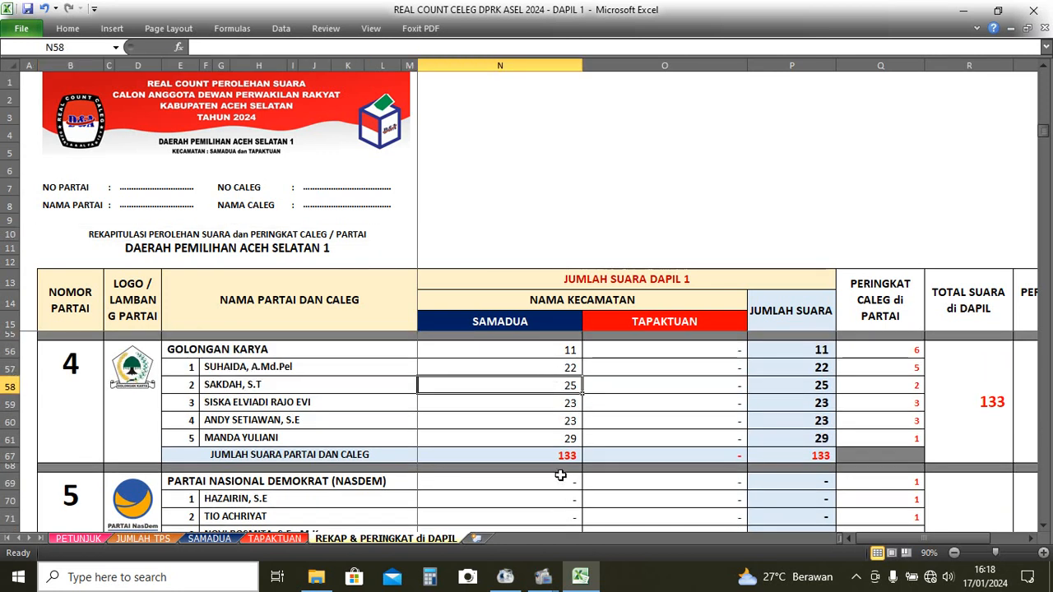
left_click(557, 423)
left_click(557, 437)
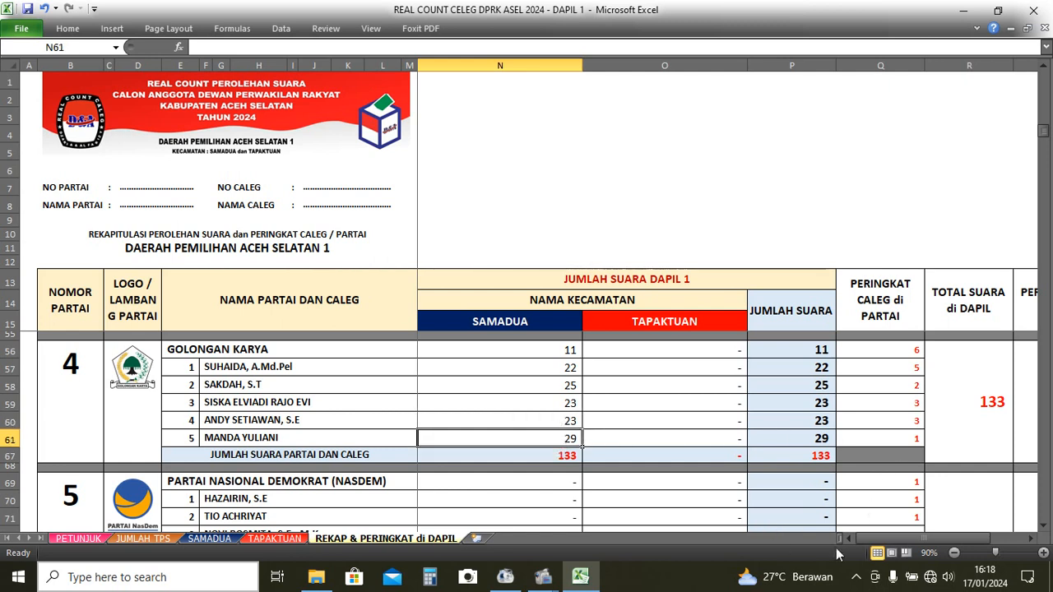
Review Golongan Karya's JUMLAH SUARA, candidate rankings and TOTAL SUARA di DAPIL on the recap sheet.
left_click_drag(914, 543, 926, 542)
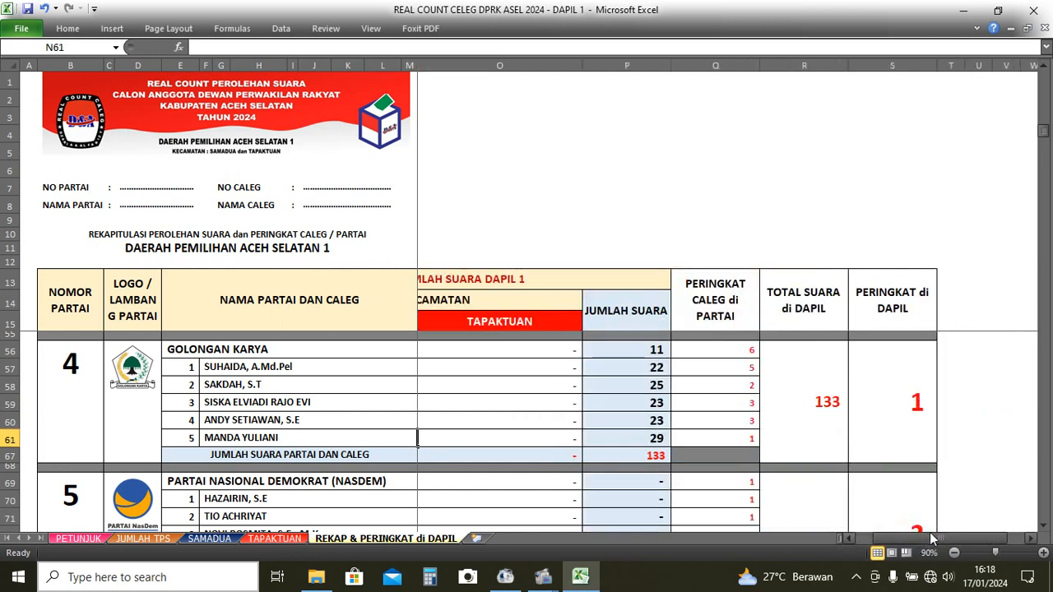
left_click(839, 415)
left_click(648, 435)
left_click(650, 421)
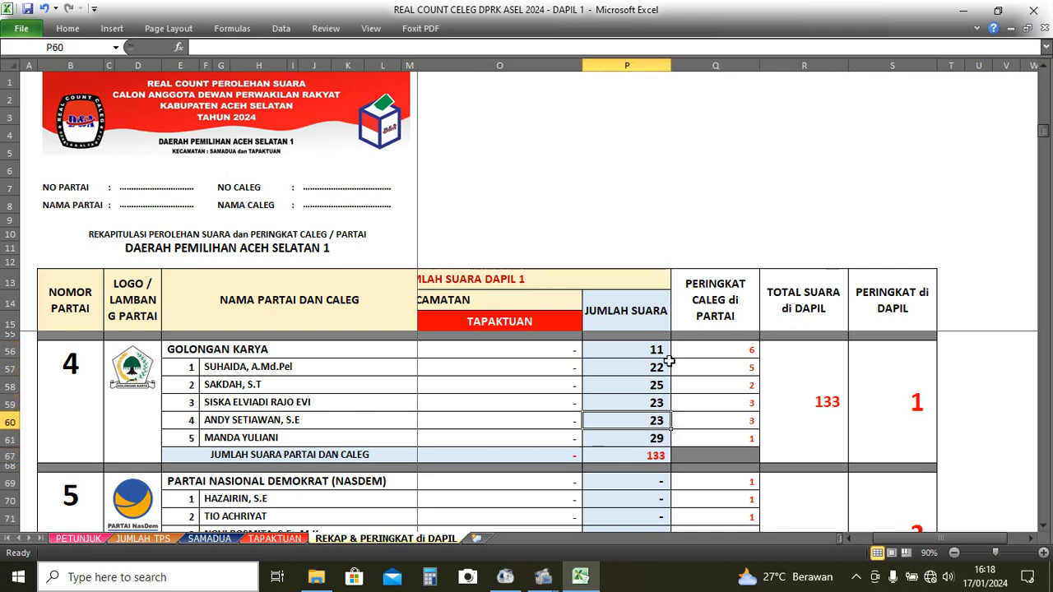
left_click(660, 366)
left_click(732, 384)
left_click(829, 399)
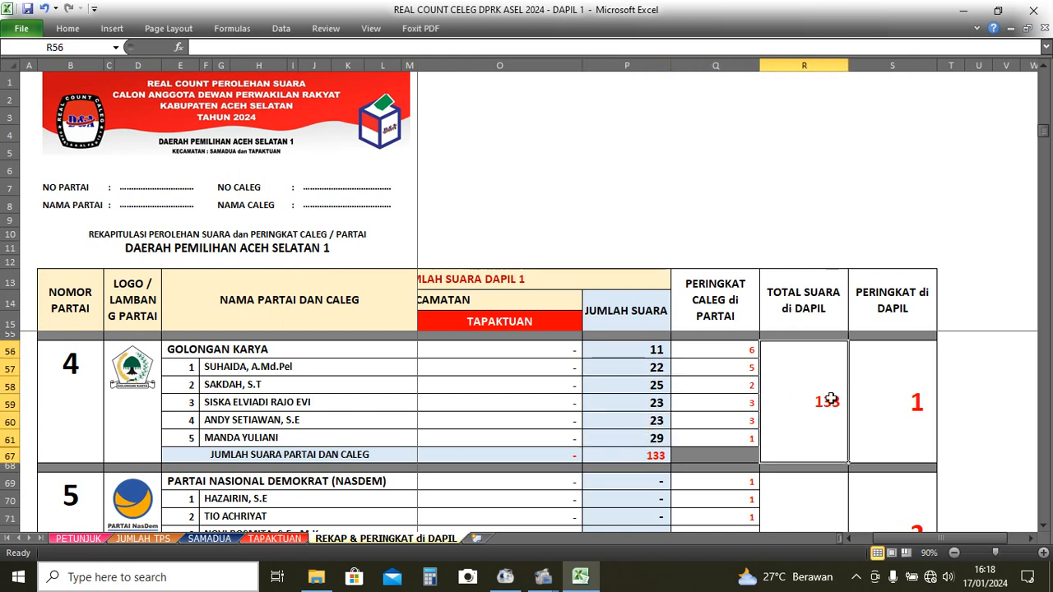
On the SAMADUA sheet, enter NasDem's Ujung Kampung TPS 001 votes from the party row down: 1, 2, 5, 7, 8, 7.
left_click(213, 538)
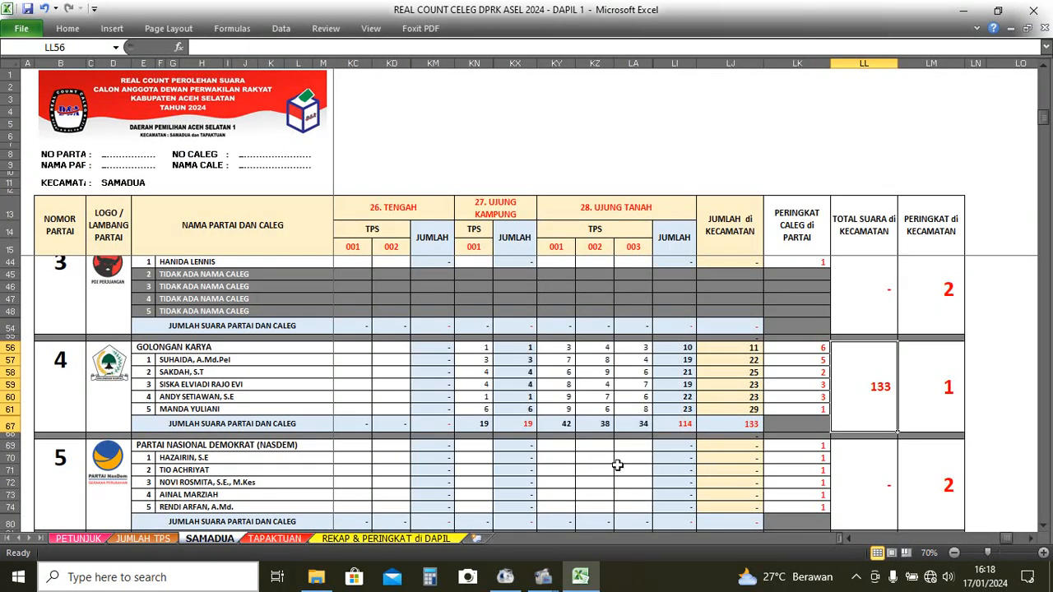
left_click(930, 403)
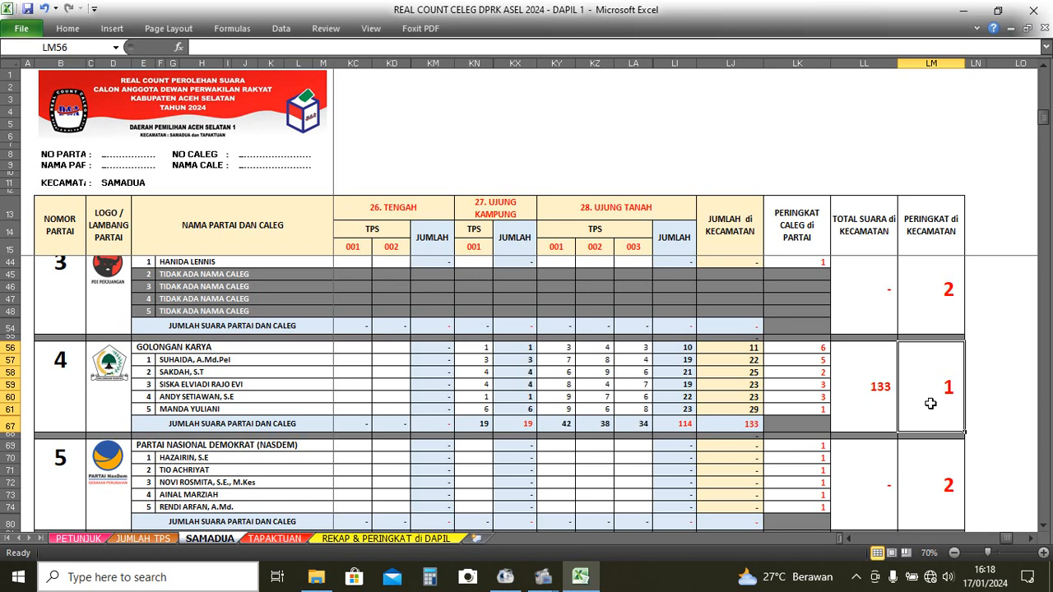
left_click(476, 447)
type("1")
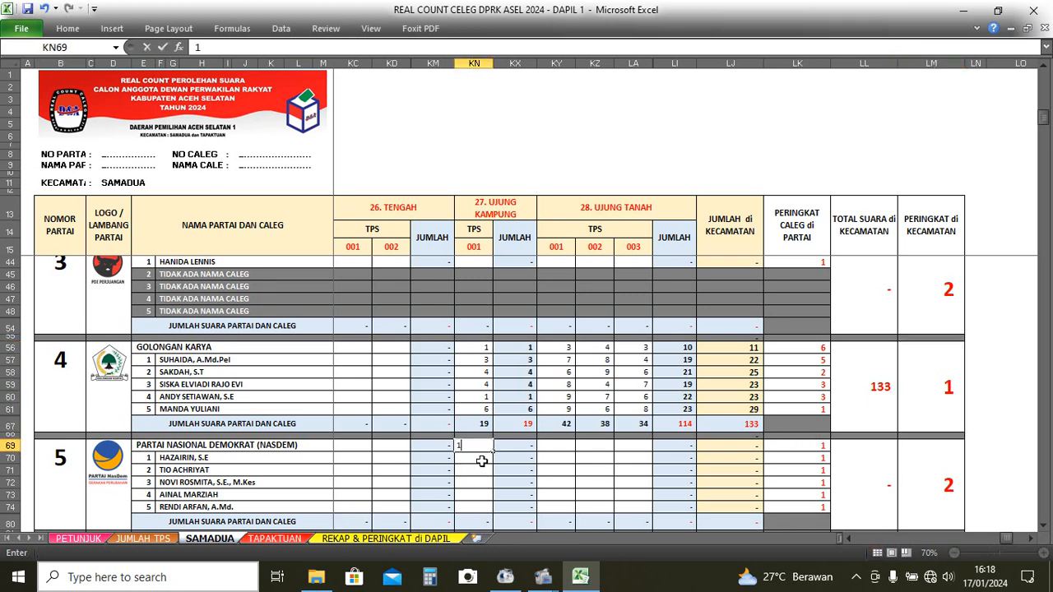
key("Return")
type("2")
key("Return")
type("5")
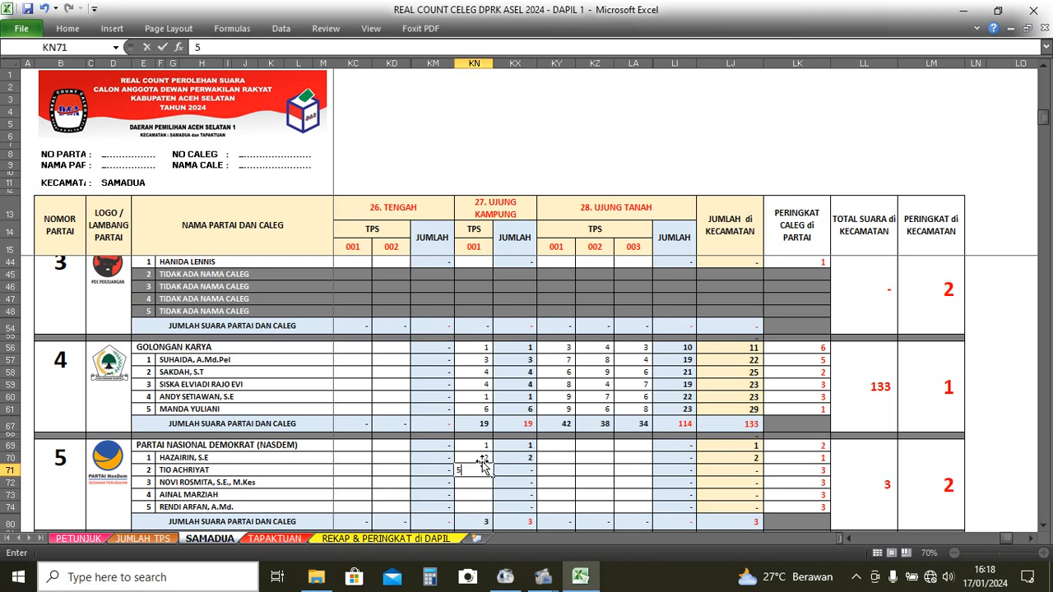
key("Return")
type("7")
key("Return")
type("8")
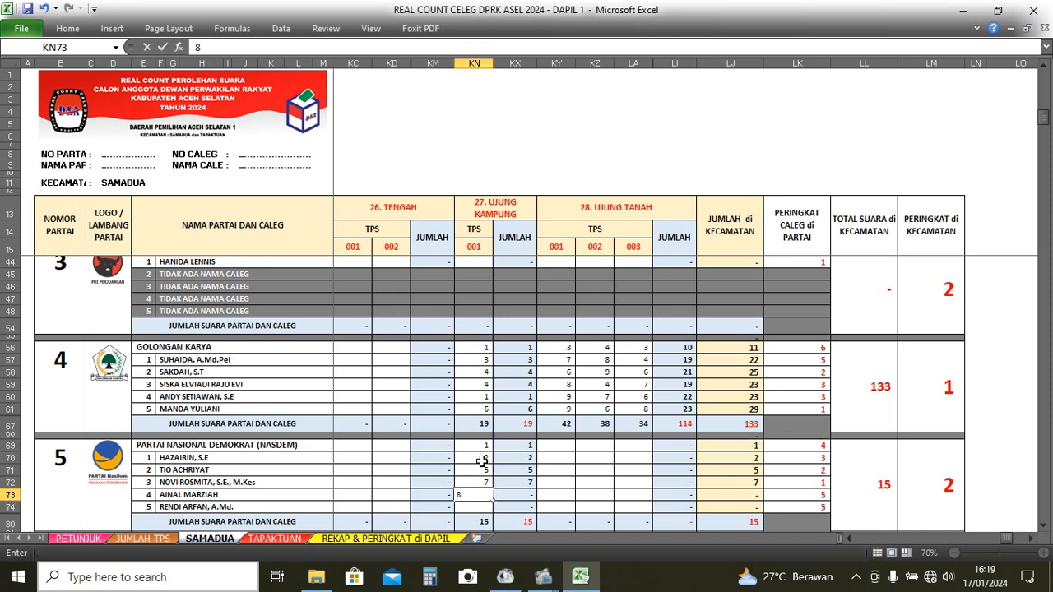
key("Return")
type("7")
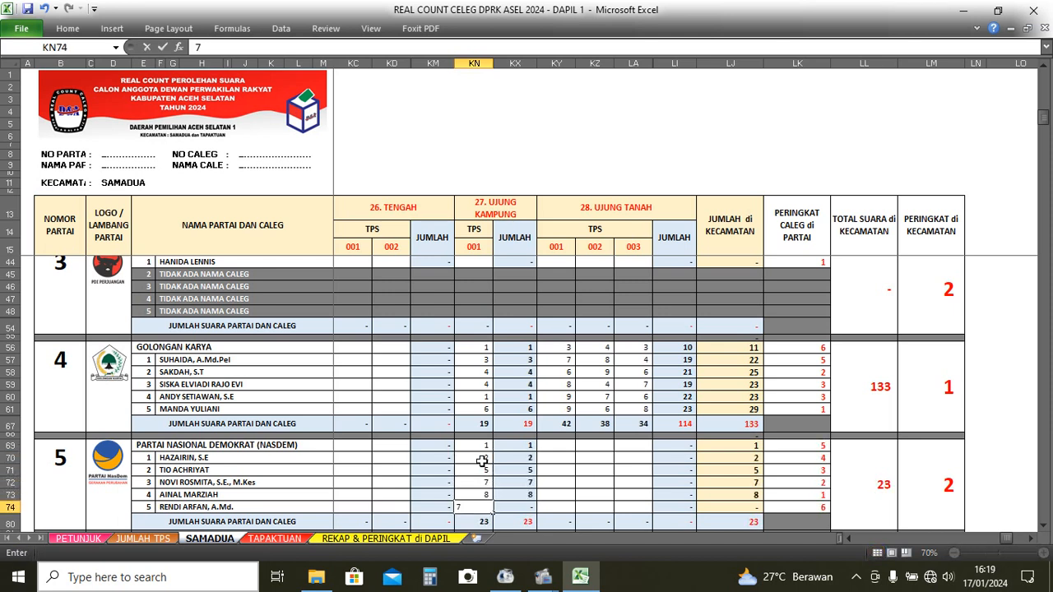
key("Return")
Fill in NasDem's Ujung Tanah TPS 001 votes from the party row through candidate 5: 1, 4, 7, 6, 8, 9.
left_click(562, 445)
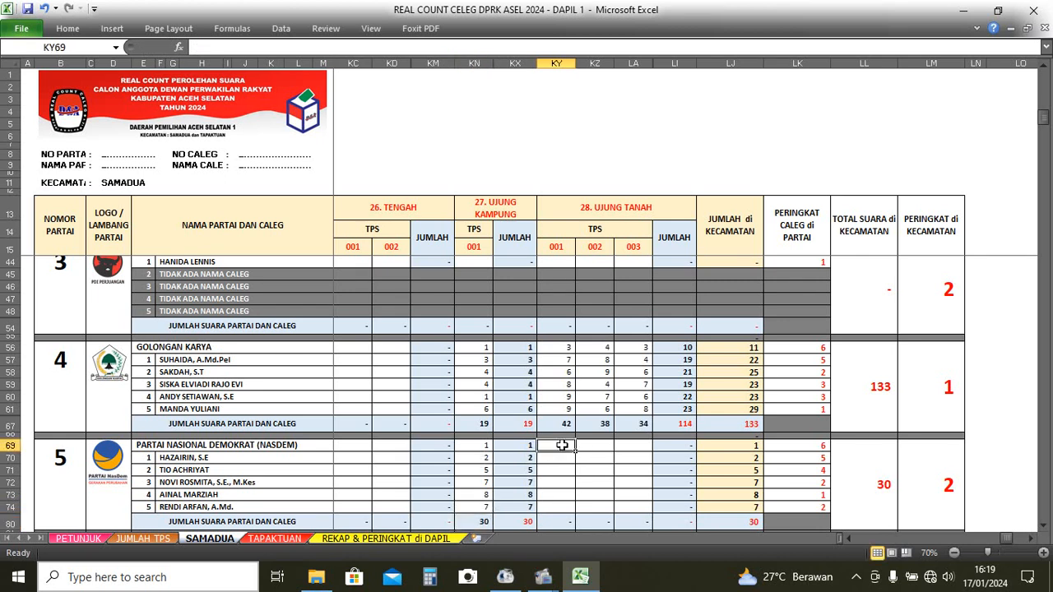
type("1")
key("Return")
type("4")
key("Return")
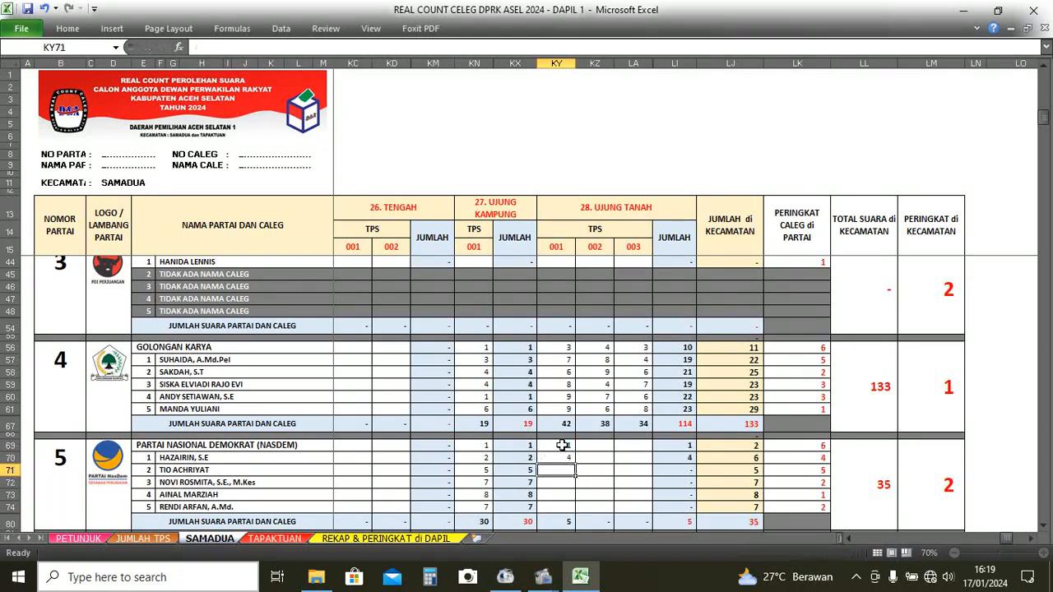
key("Return")
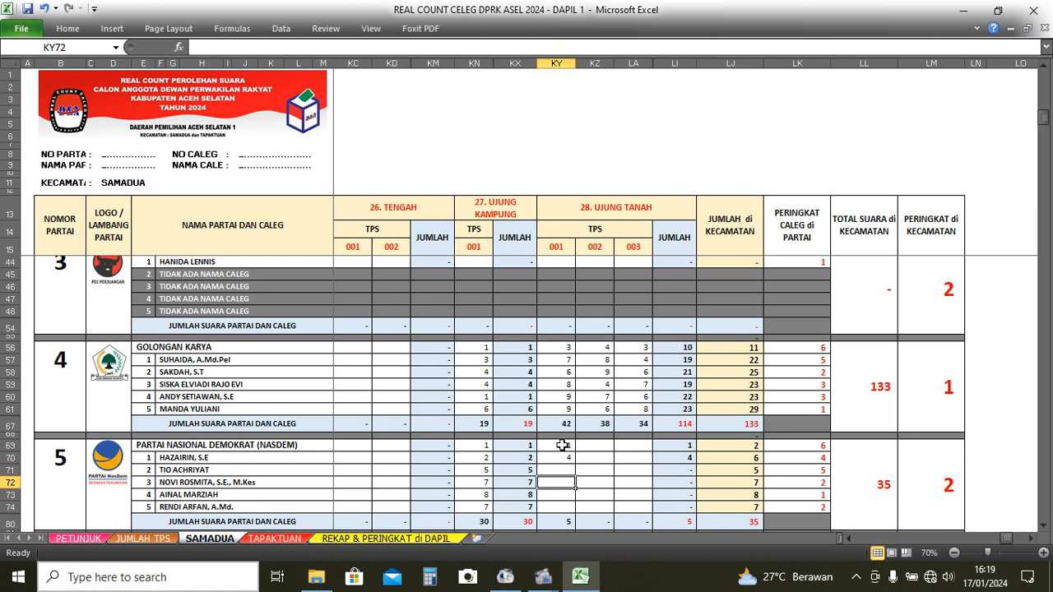
type("6")
key("Return")
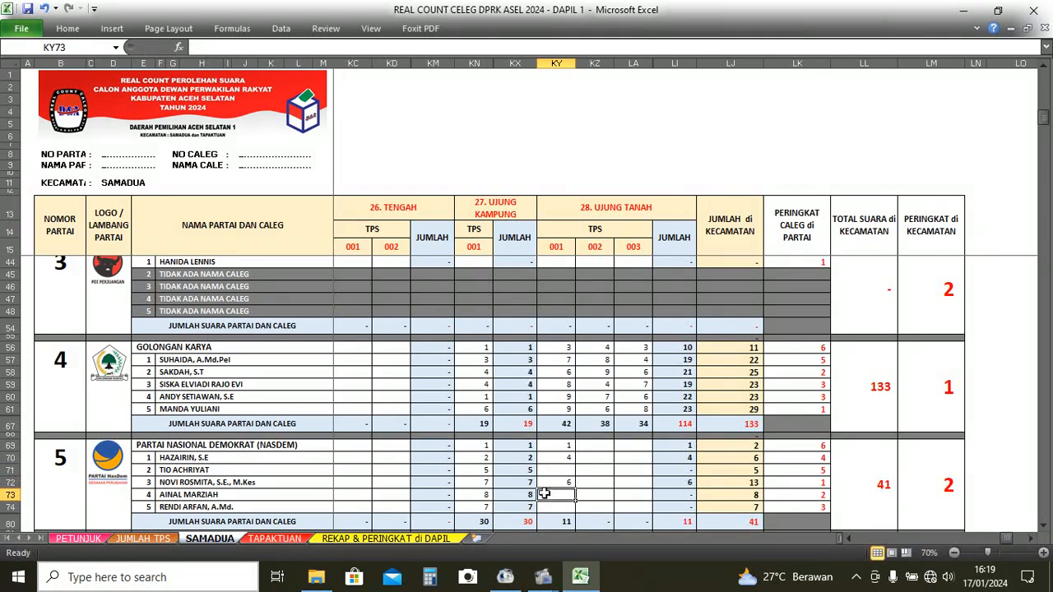
left_click(560, 469)
type("7")
key("Return")
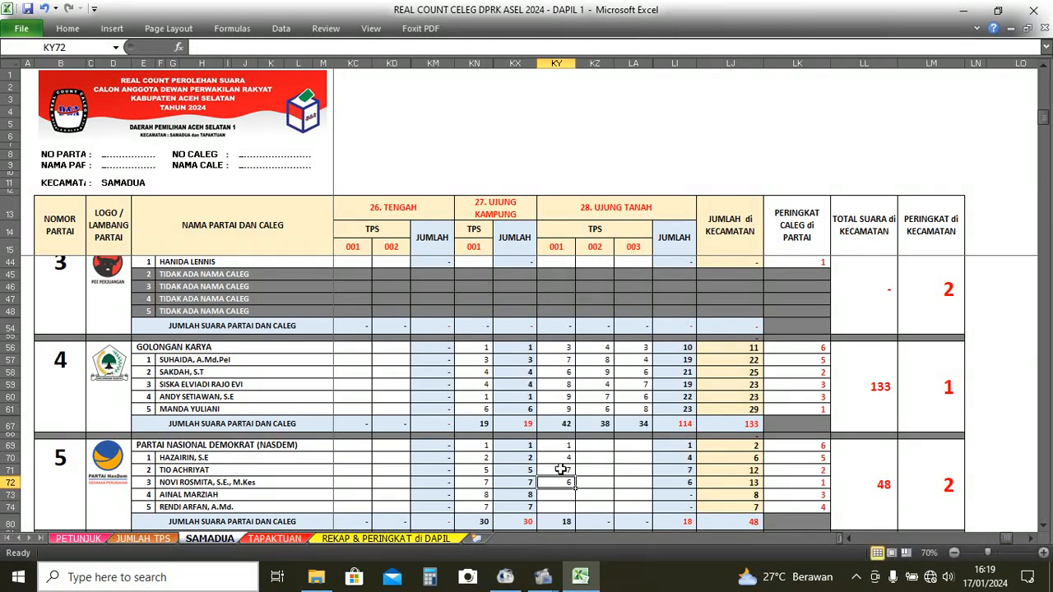
key("Return")
type("8")
key("Return")
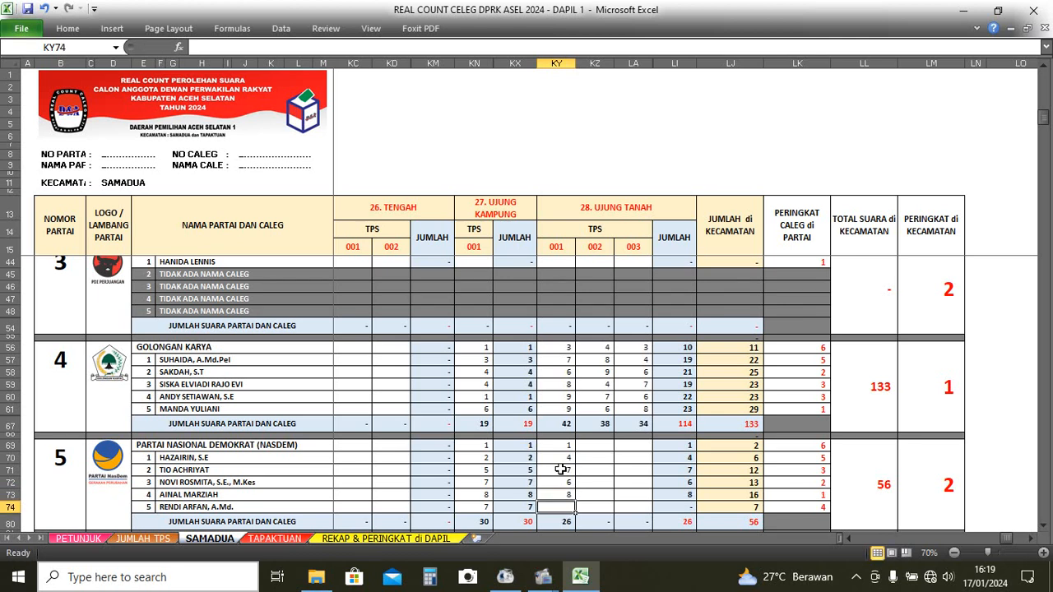
type("9")
key("Return")
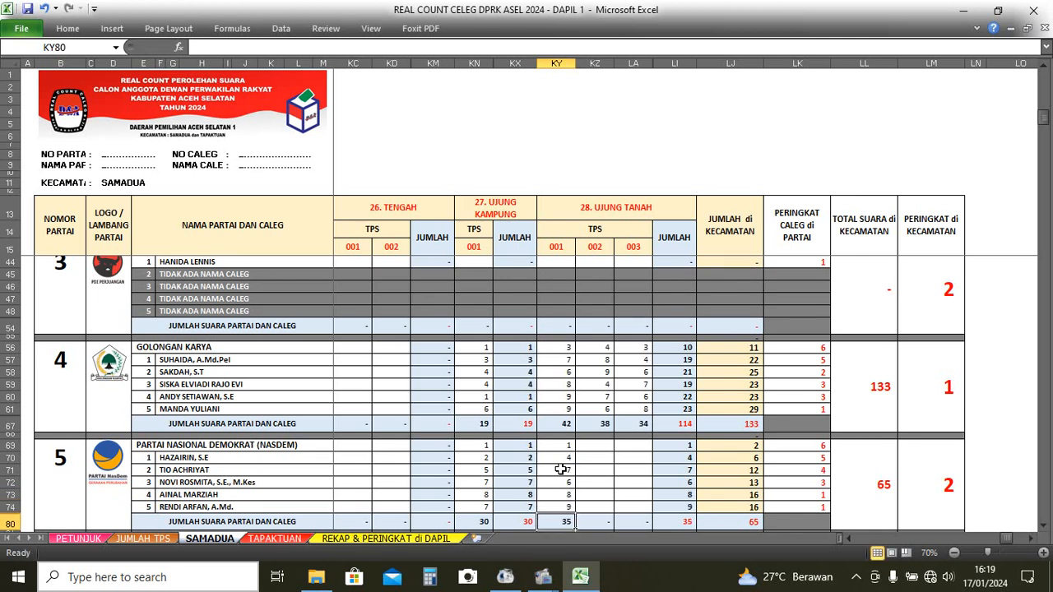
Enter NasDem's Ujung Tanah TPS 002 votes for the party and its five candidates: 6, 4, 7, 8, 9, 8.
left_click(602, 446)
type("6")
key("Return")
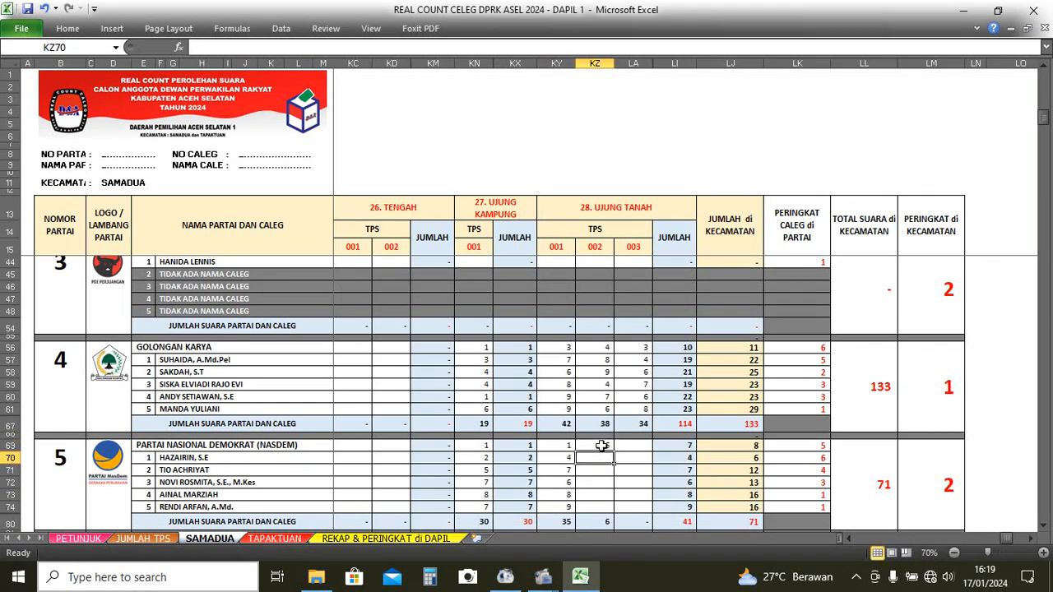
type("4")
key("Return")
type("7")
key("Return")
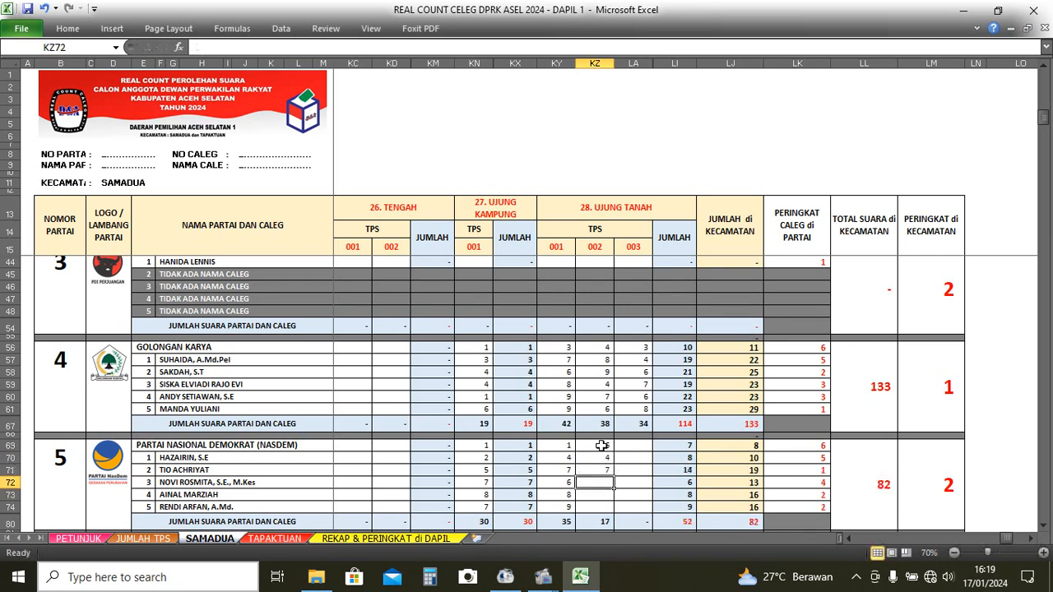
type("8")
key("Return")
type("9")
key("Return")
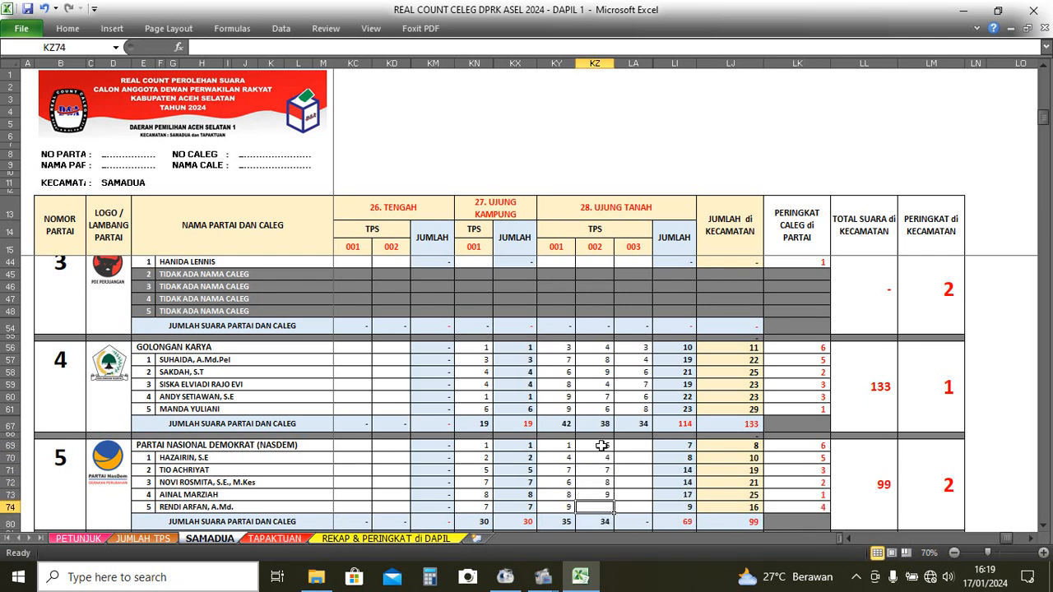
type("8")
key("Return")
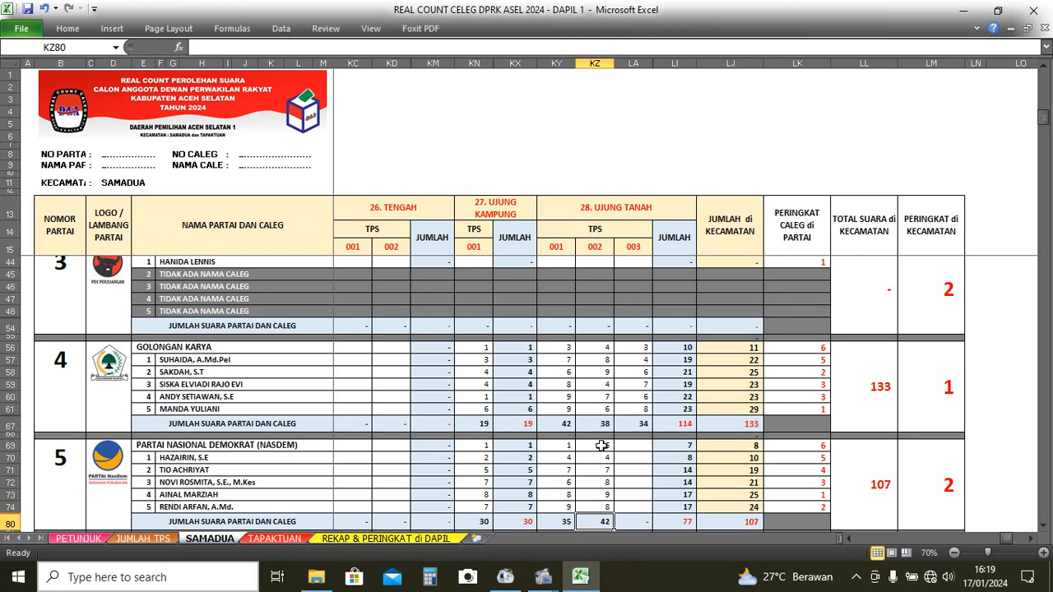
Enter NasDem's Ujung Tanah TPS 003 votes for the party and its five candidates: 9, 9, 8, 7, 6, 9.
left_click(640, 445)
type("9")
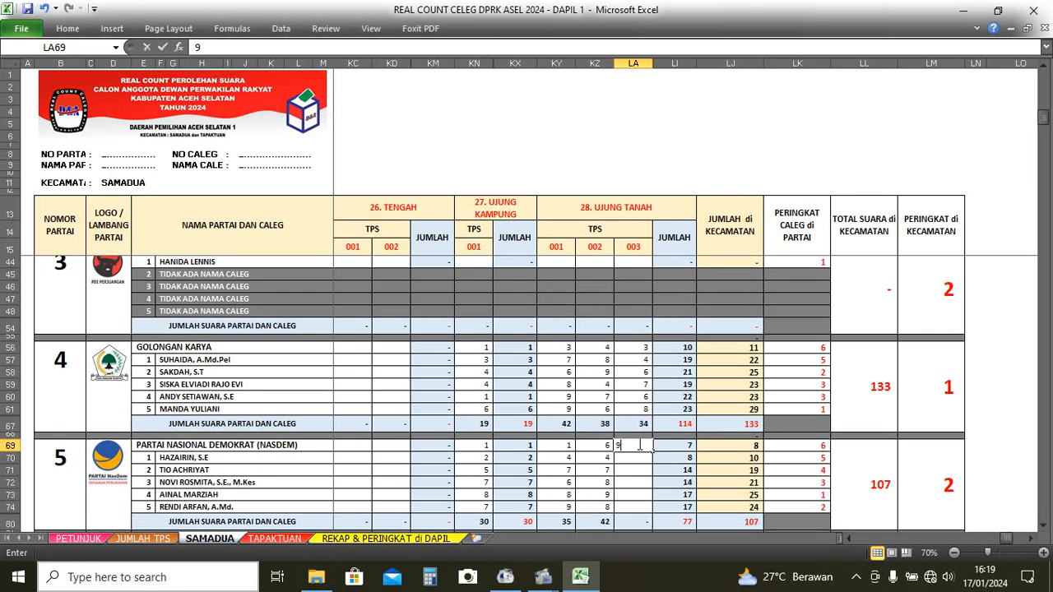
key("Return")
type("9")
key("Return")
type("8")
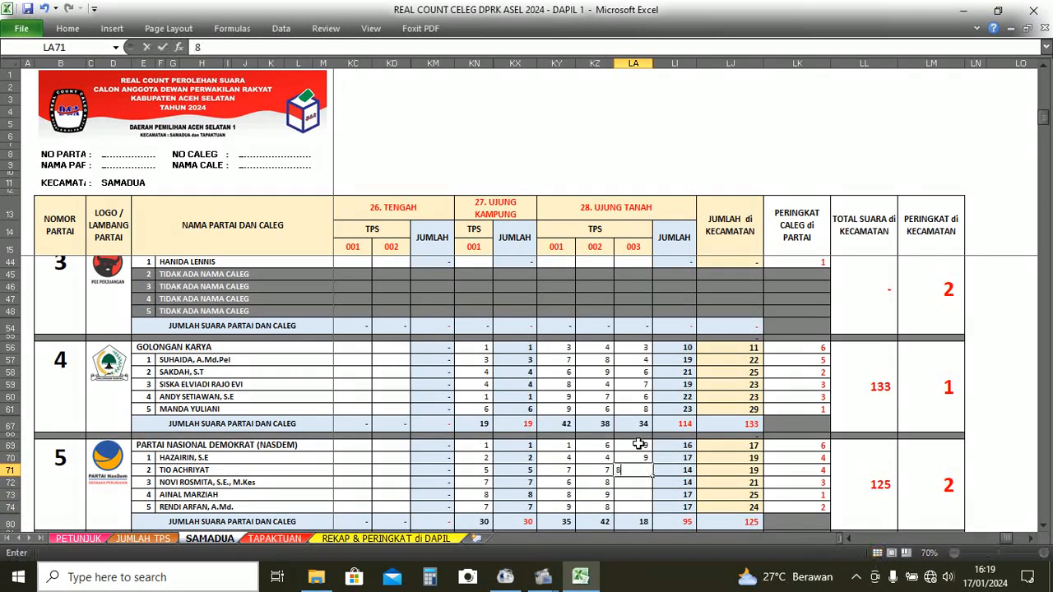
key("Return")
type("7")
key("Return")
type("6")
key("Return")
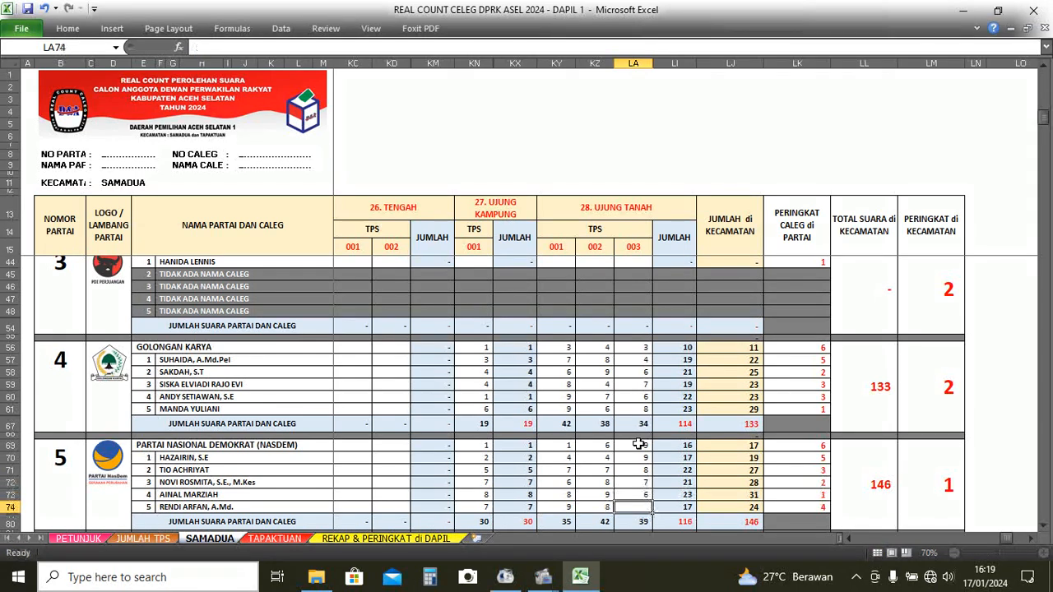
type("9")
key("Return")
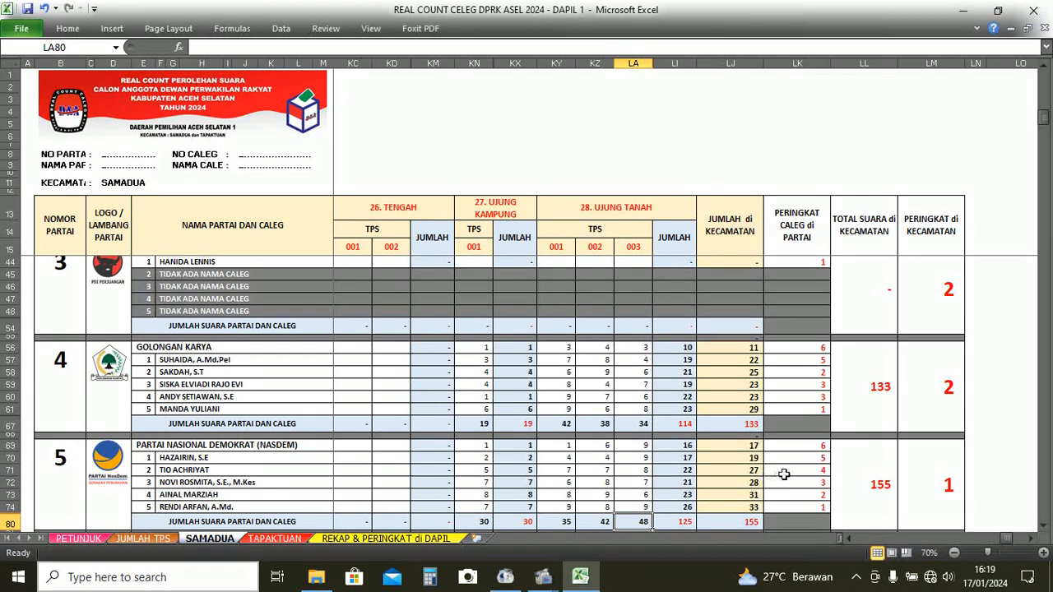
Check NasDem's TOTAL SUARA di KECAMATAN and the Ujung Tanah figures in the TOTAL SUARA PARTAI DAN CALEG row.
left_click(854, 485)
scroll(852, 482, "down", 20)
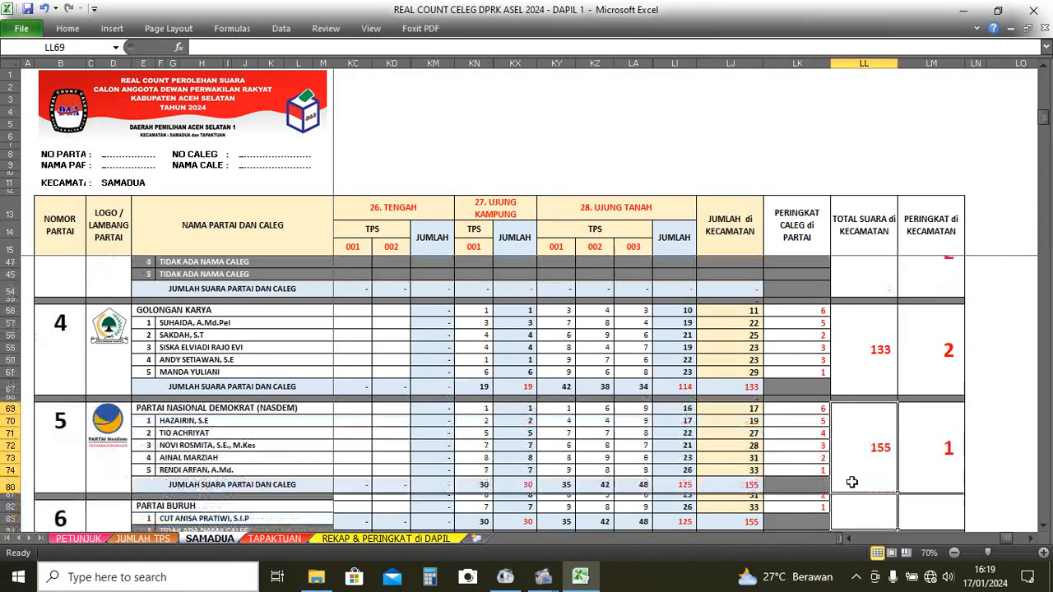
scroll(850, 482, "down", 20)
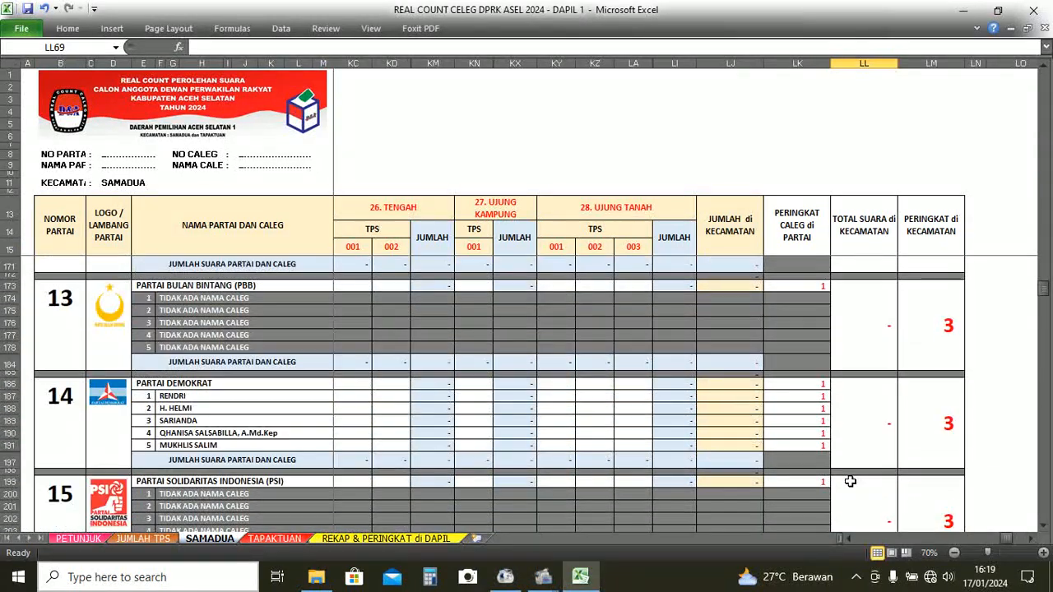
scroll(850, 481, "down", 5)
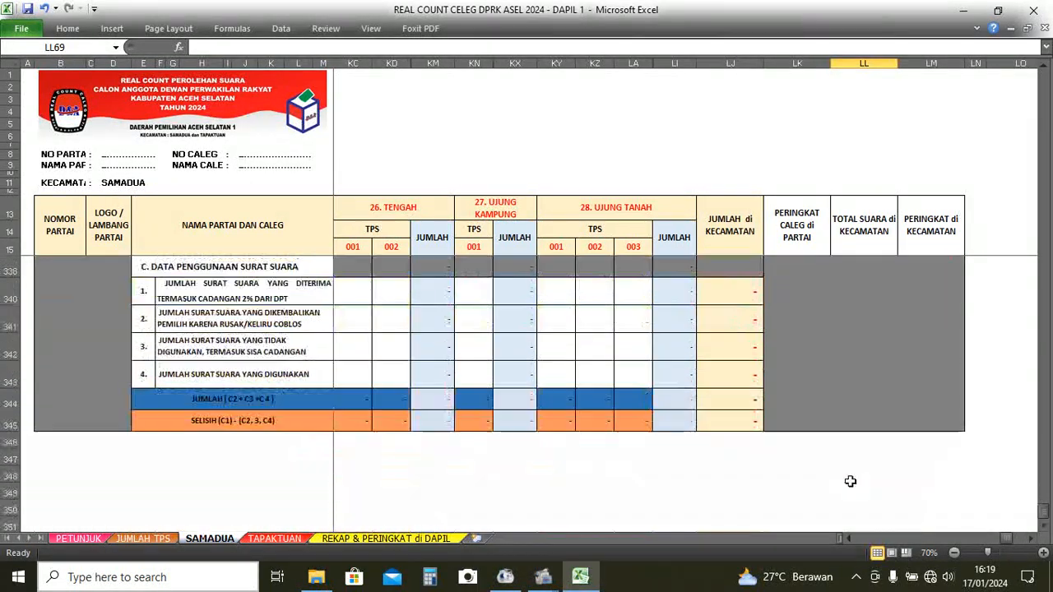
scroll(851, 482, "up", 5)
left_click(591, 442)
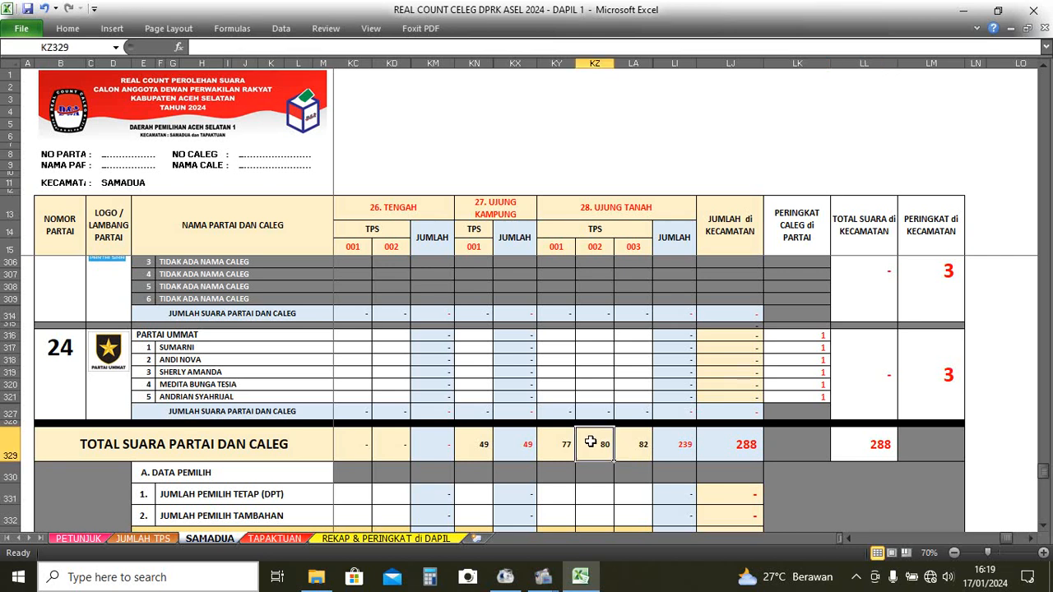
left_click(678, 448)
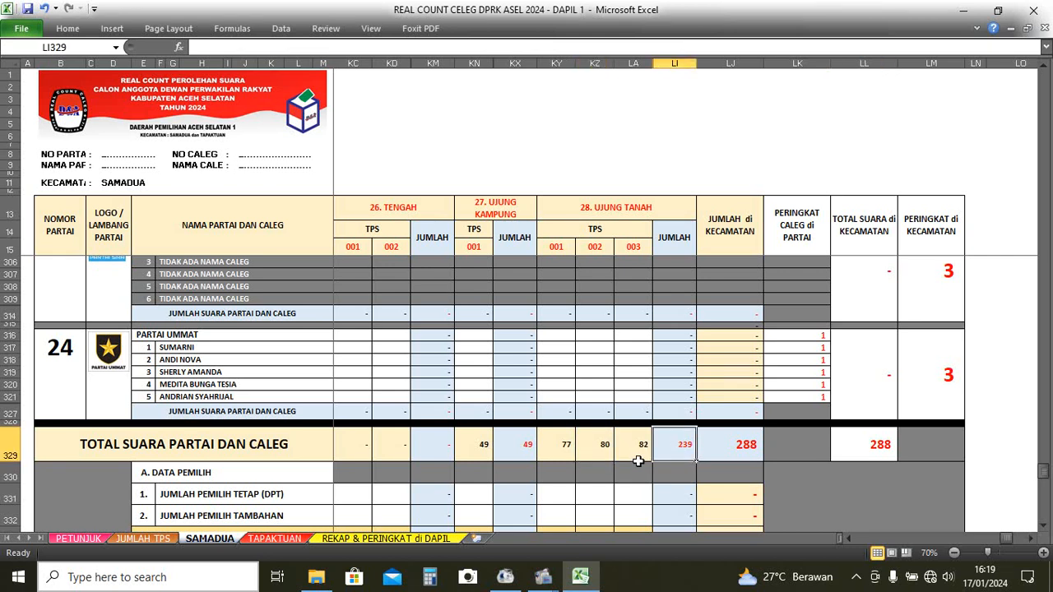
Go back to Golongan Karya's block and review its party, candidate and JUMLAH SUARA PARTAI DAN CALEG rows.
scroll(637, 461, "up", 2)
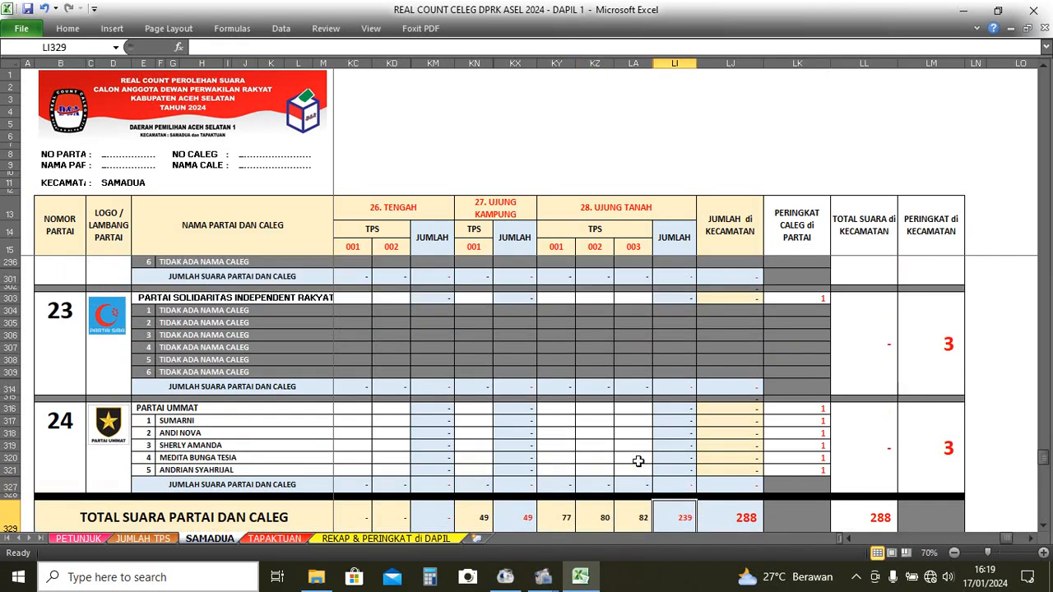
scroll(637, 462, "up", 20)
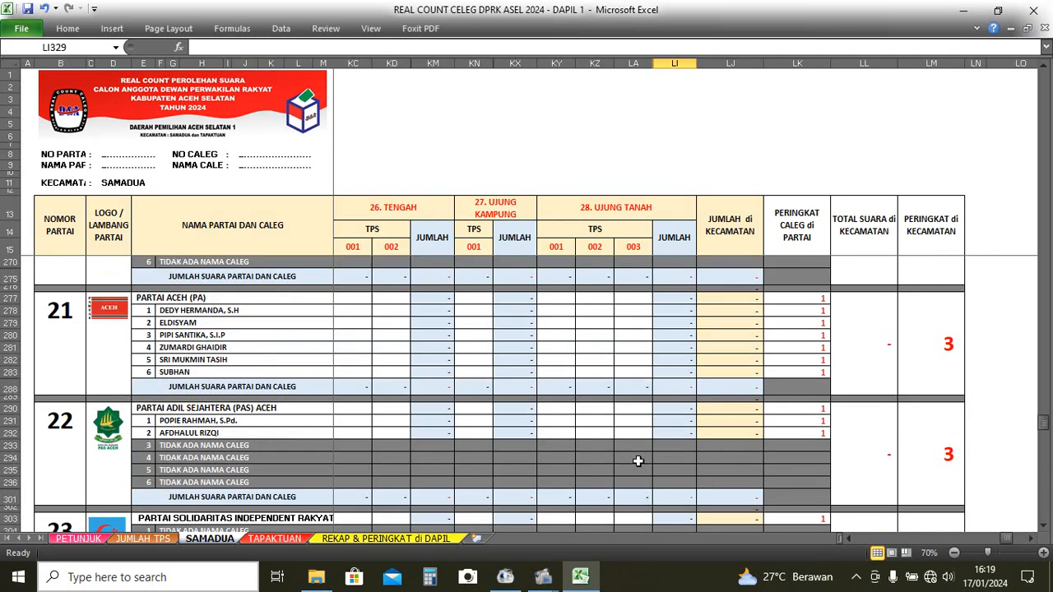
scroll(633, 456, "up", 20)
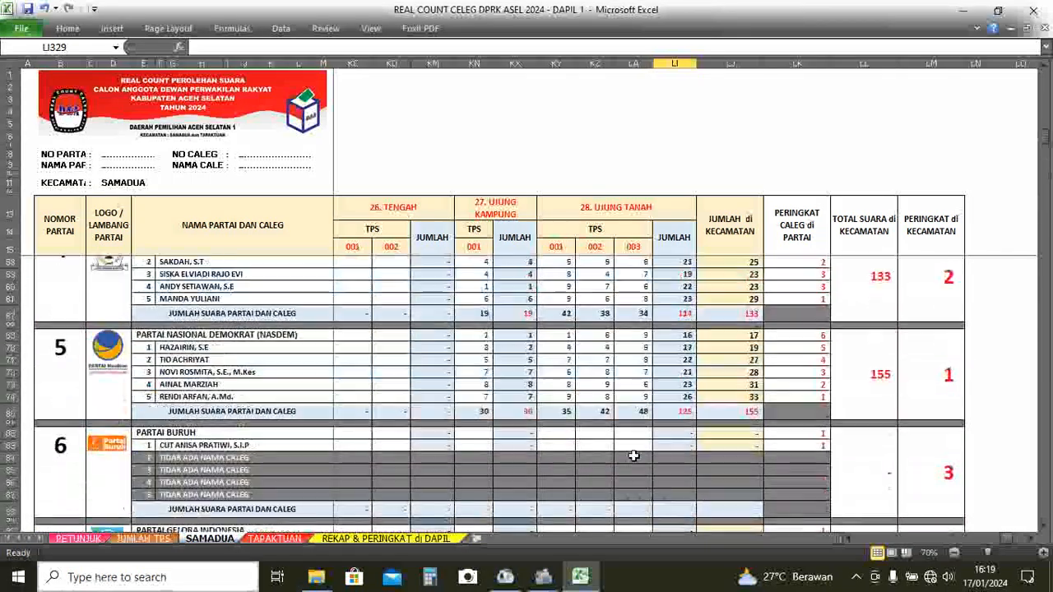
scroll(635, 460, "down", 5)
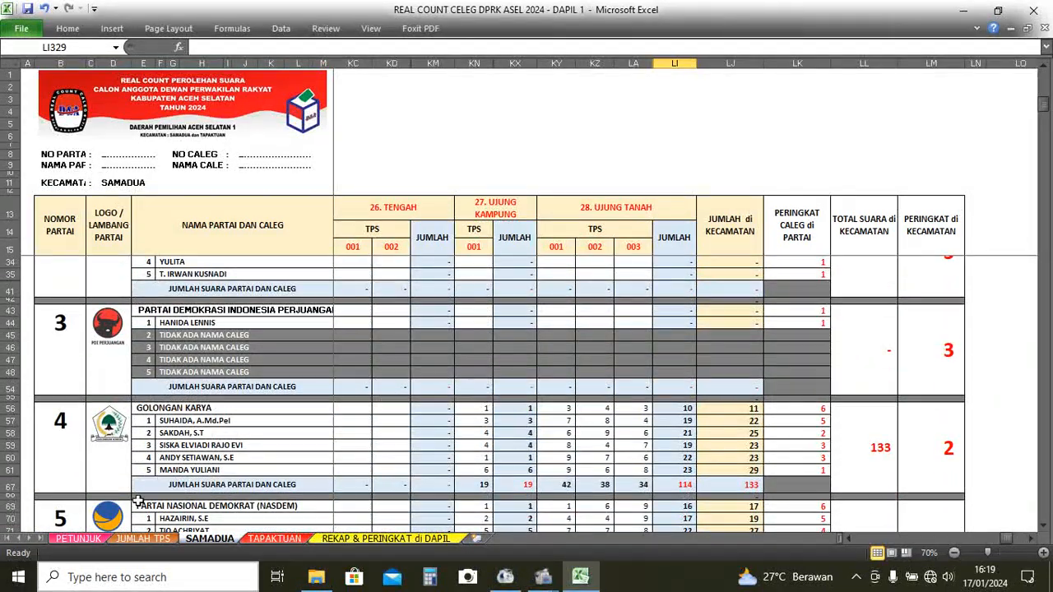
left_click(12, 409)
left_click(11, 433)
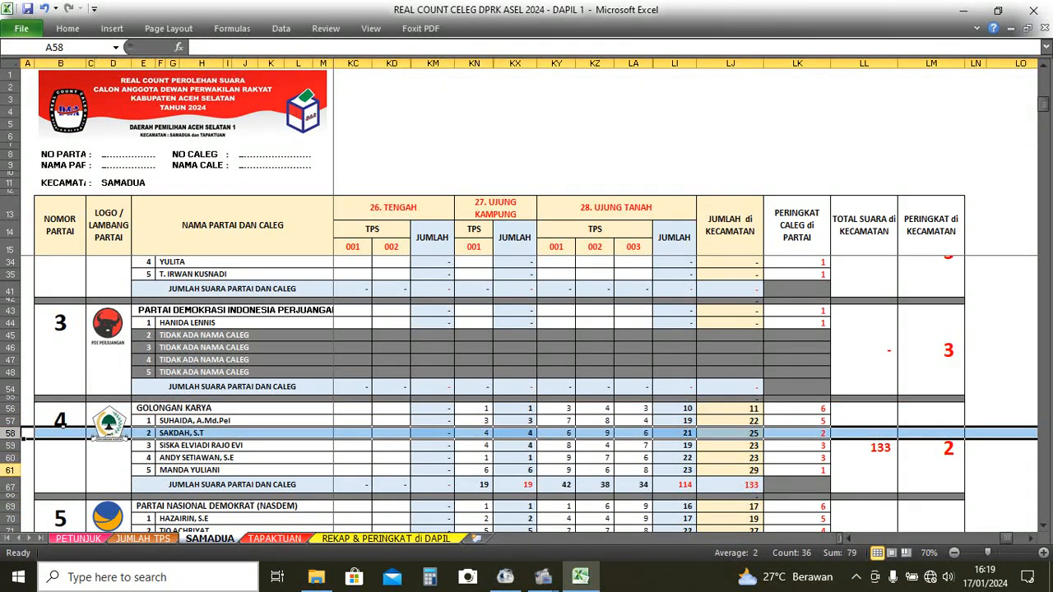
left_click(12, 469)
left_click(11, 486)
Review NasDem's party and candidate rows and its JUMLAH SUARA PARTAI DAN CALEG row across the TPS columns.
left_click(11, 506)
scroll(15, 501, "down", 3)
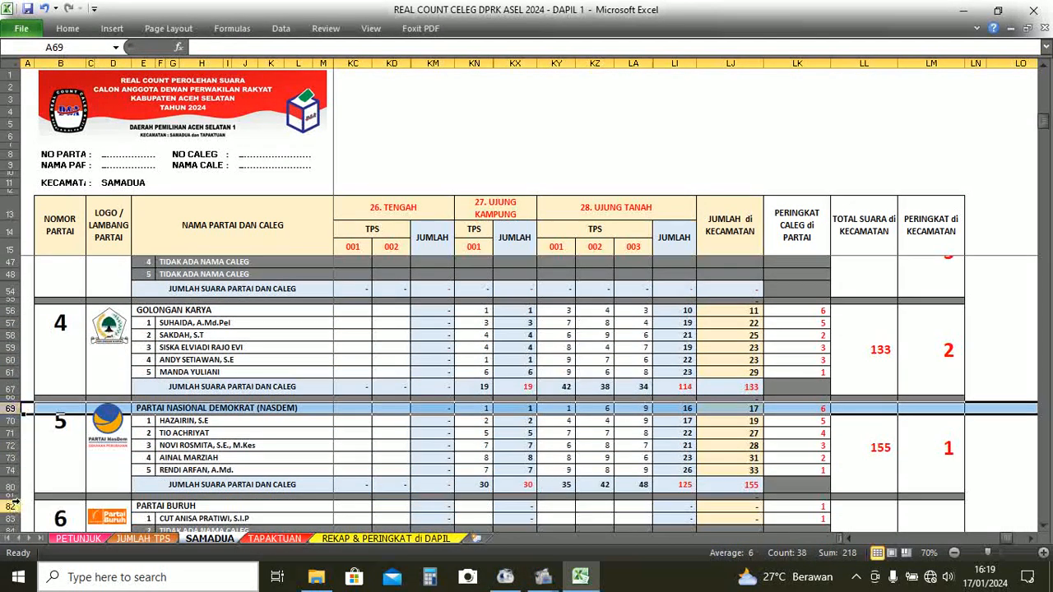
left_click(14, 421)
left_click(15, 432)
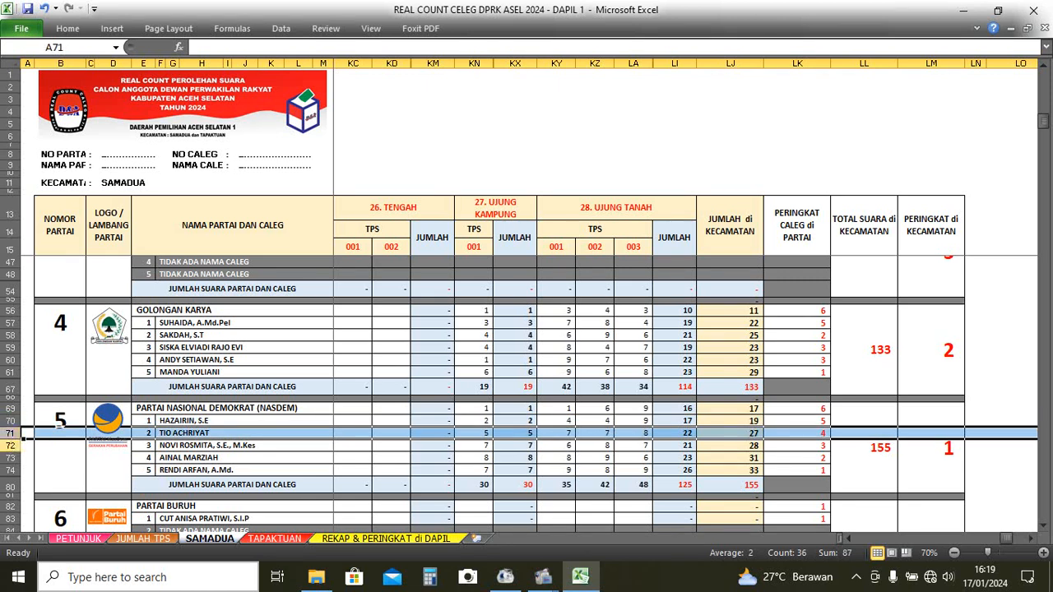
left_click(12, 470)
left_click(11, 485)
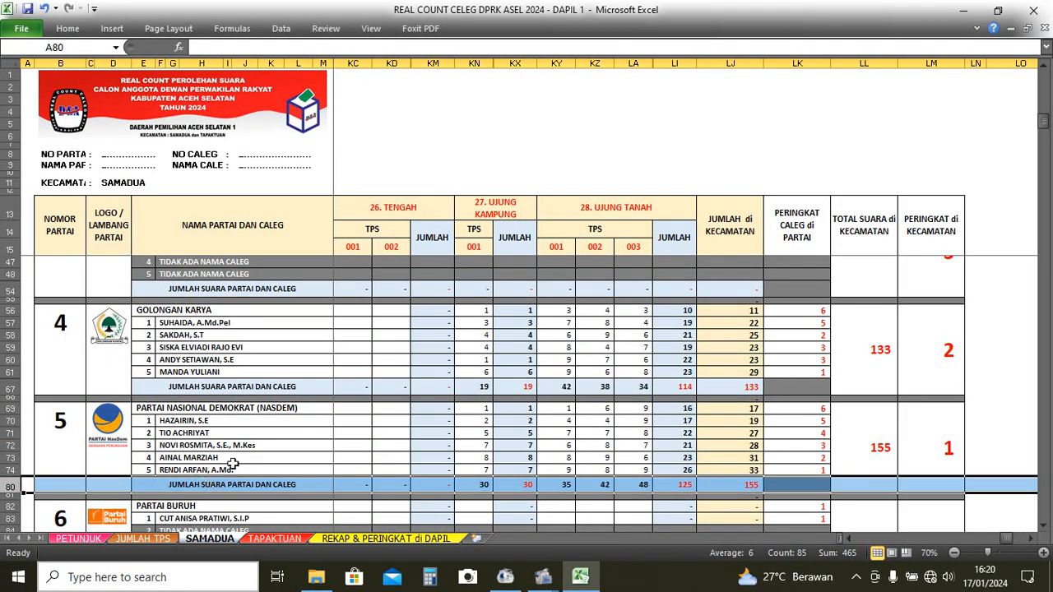
left_click(581, 489)
scroll(604, 499, "down", 2)
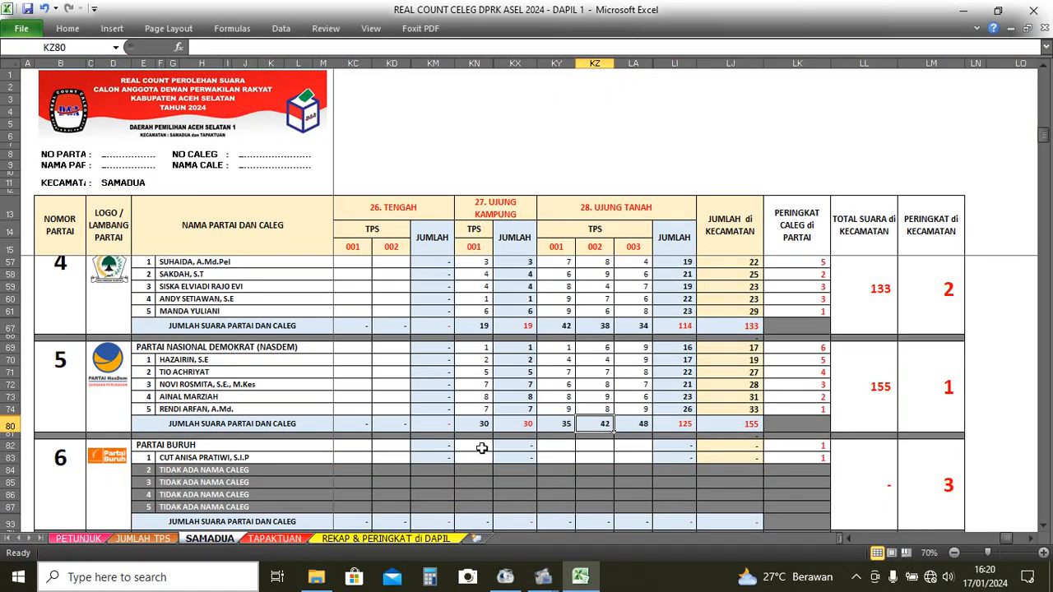
Enter Partai Buruh's Ujung Kampung TPS 001 votes: 1 for the party and 3 for its only candidate.
left_click(481, 448)
key("Down")
key("Down")
key("Down")
key("Down")
key("Down")
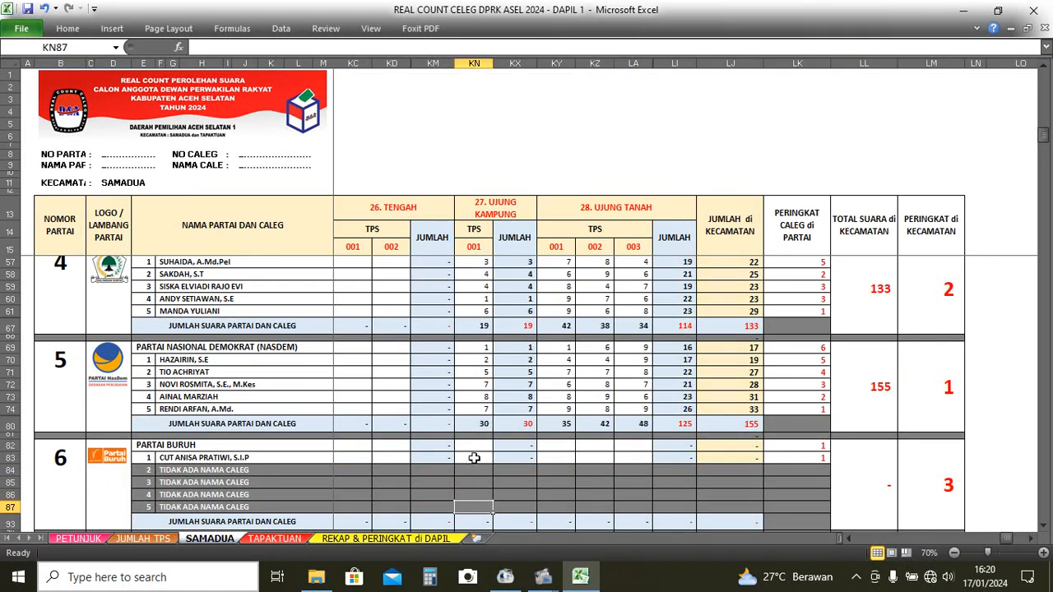
left_click(482, 452)
type("1")
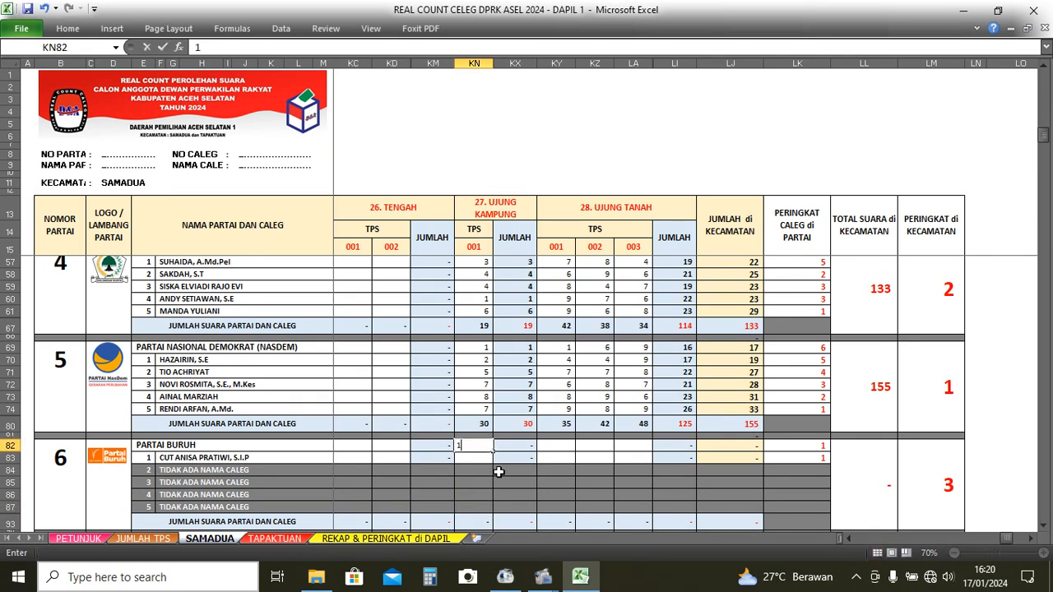
key("Return")
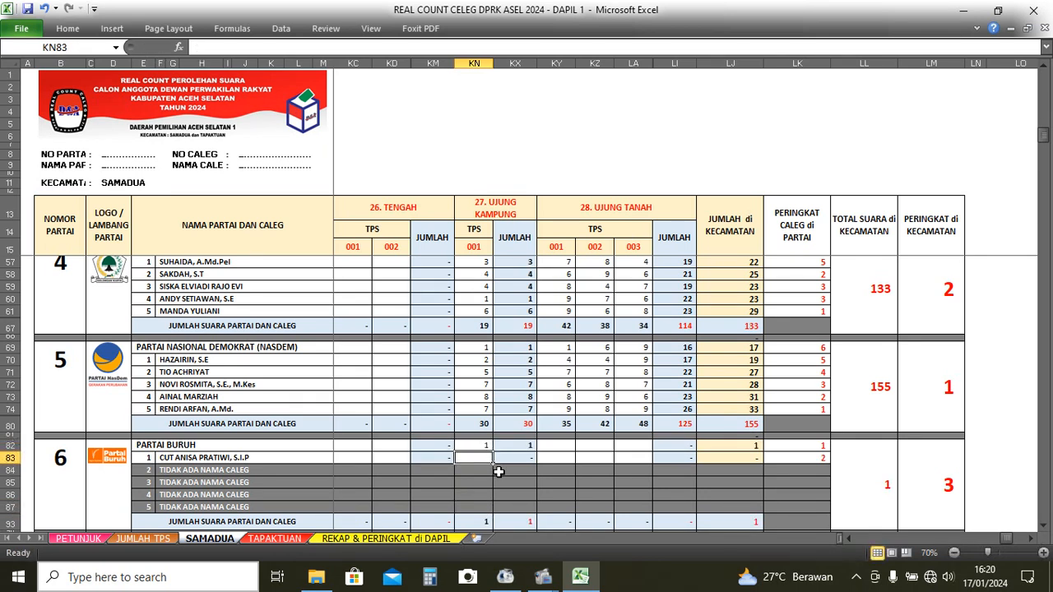
type("3")
key("Return")
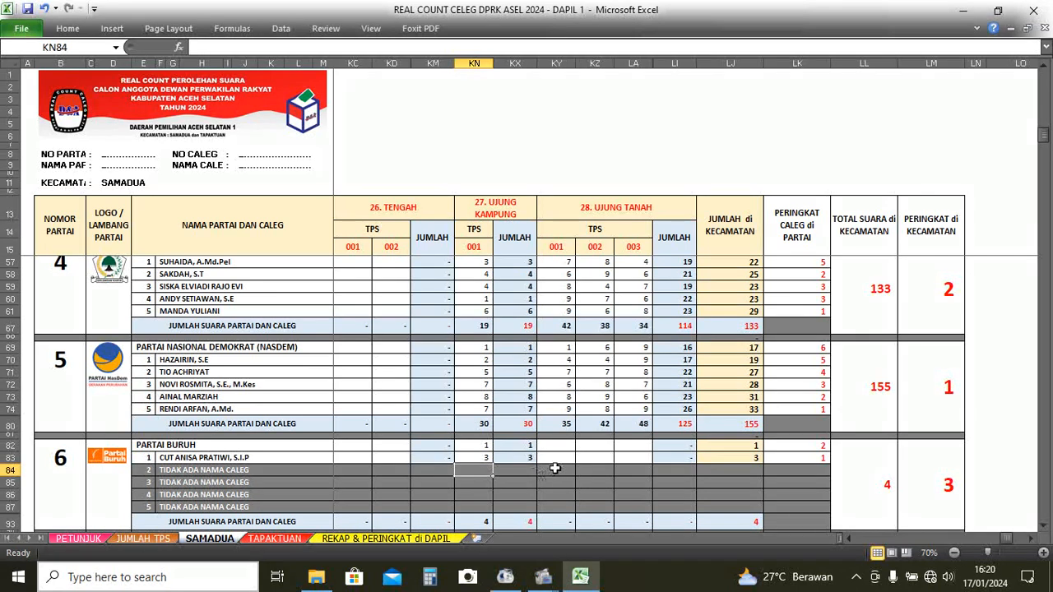
Enter Partai Buruh's Ujung Tanah TPS 001 votes: 1 for the party and 2 for its candidate.
left_click(570, 446)
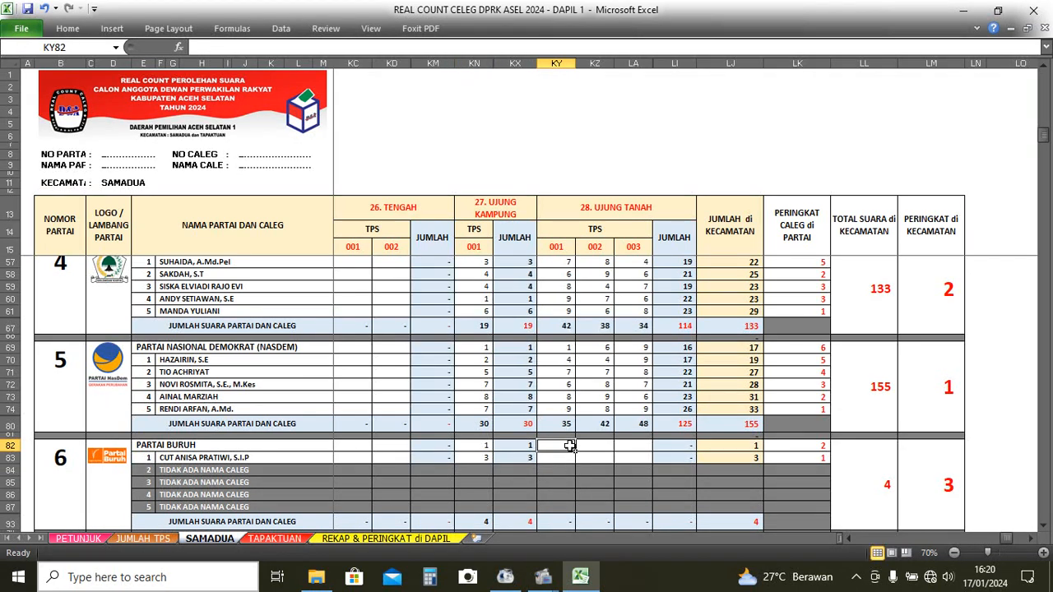
type("1")
key("Return")
type("2")
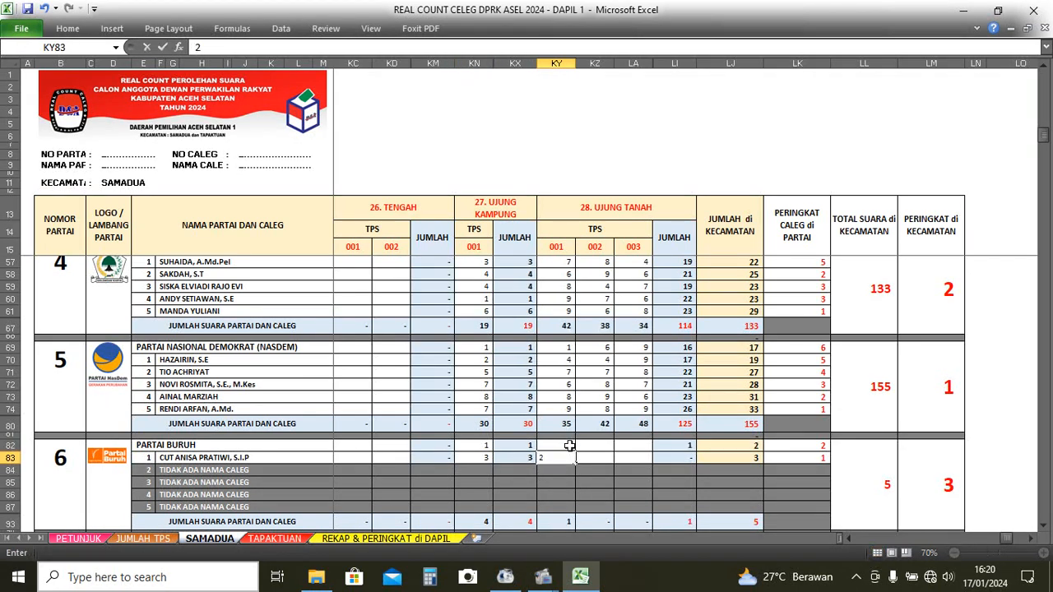
key("Return")
Enter Partai Buruh's Ujung Tanah TPS 002 votes: 1 for the party and 1 for its candidate.
left_click(589, 446)
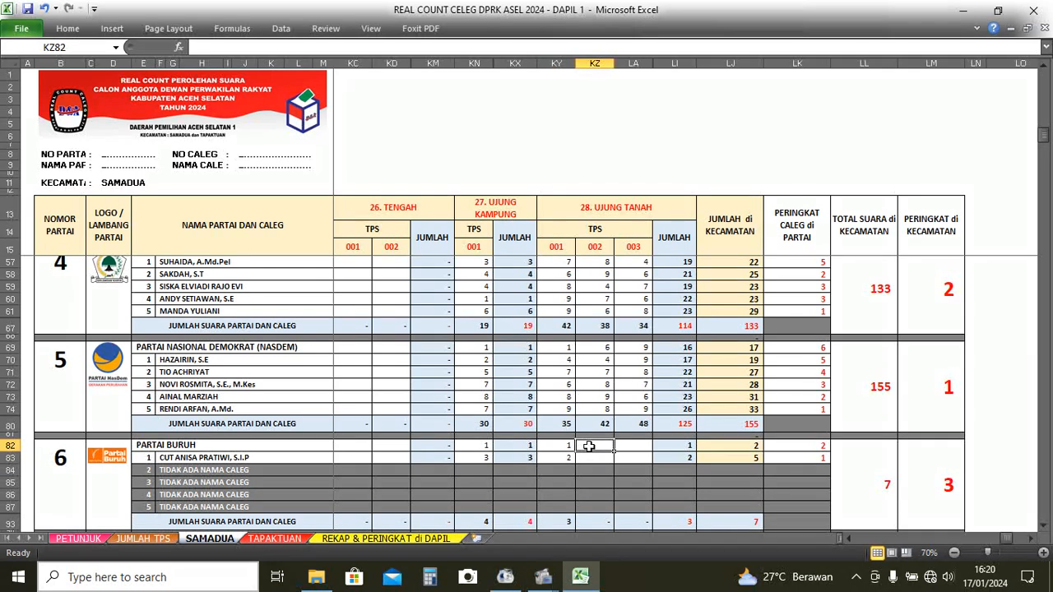
type("1")
key("Return")
type("1")
key("Return")
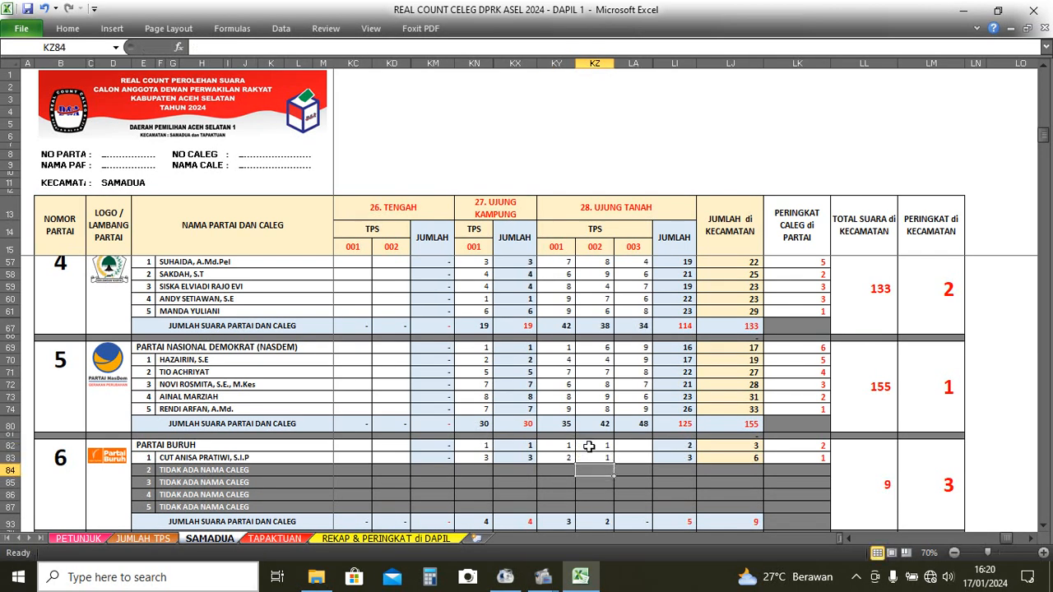
Enter Partai Buruh's Ujung Tanah TPS 003 votes: 1 for the party and 2 for its candidate.
left_click(630, 447)
type("1")
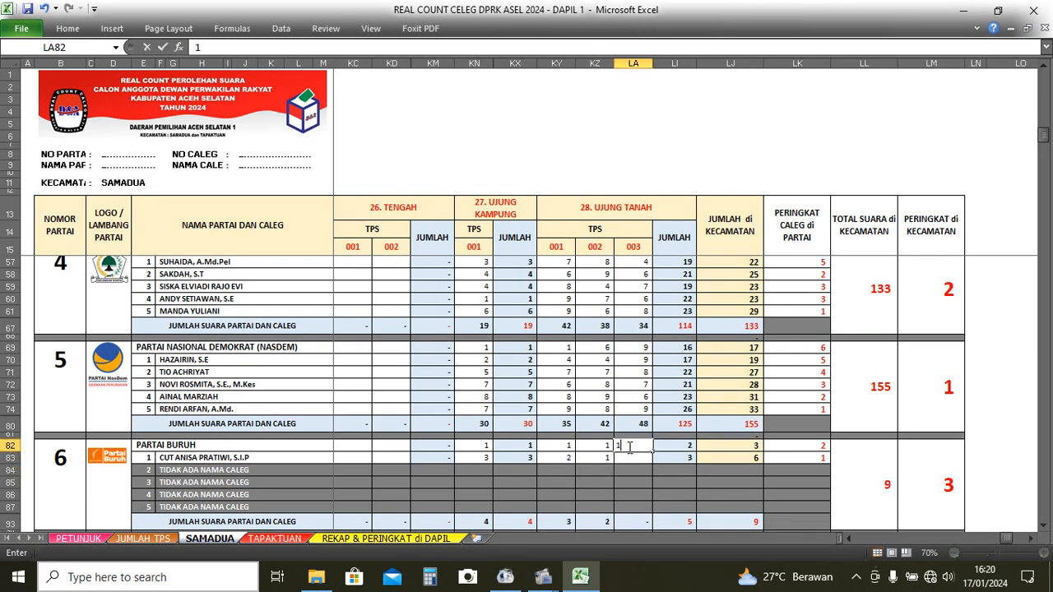
key("Return")
type("2")
key("Return")
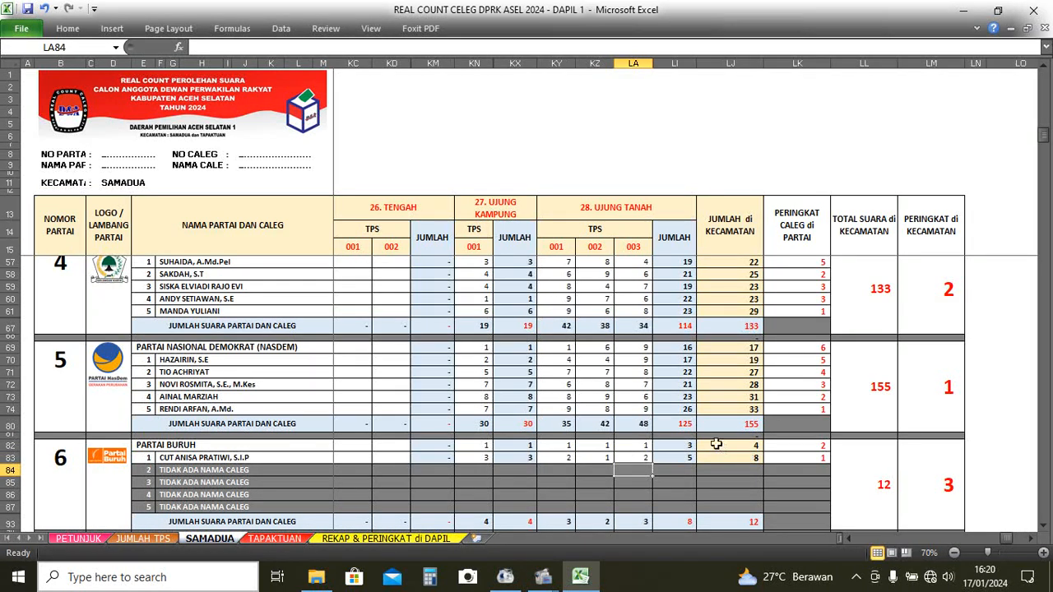
Enter Partai Gelora Indonesia's party votes: 1 for Ujung Kampung TPS 001, and 1, 2 and 6 for Ujung Tanah TPS 001, 002 and 003.
scroll(709, 465, "down", 4)
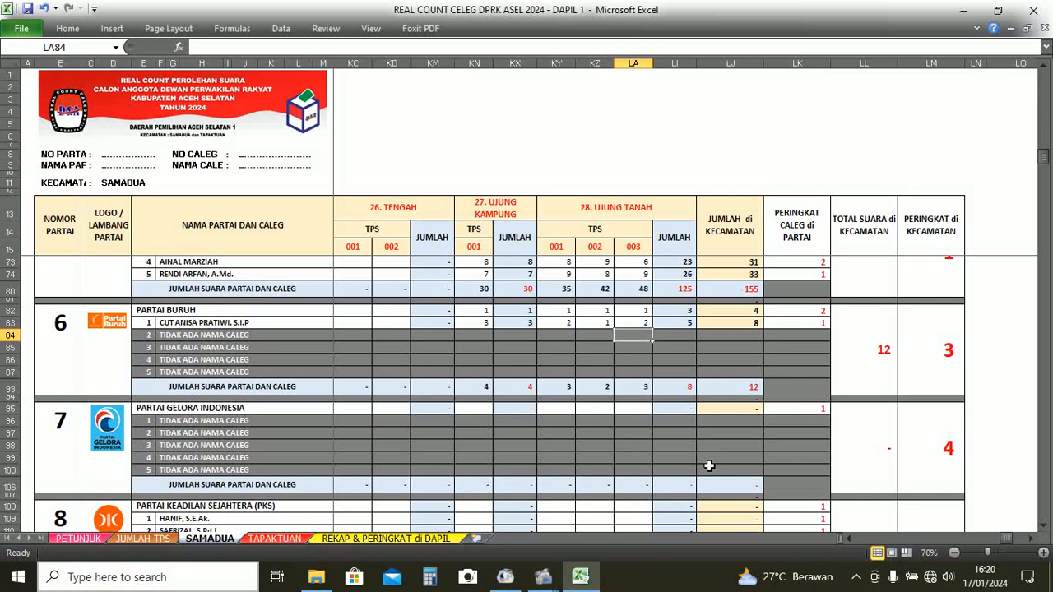
scroll(619, 487, "up", 2)
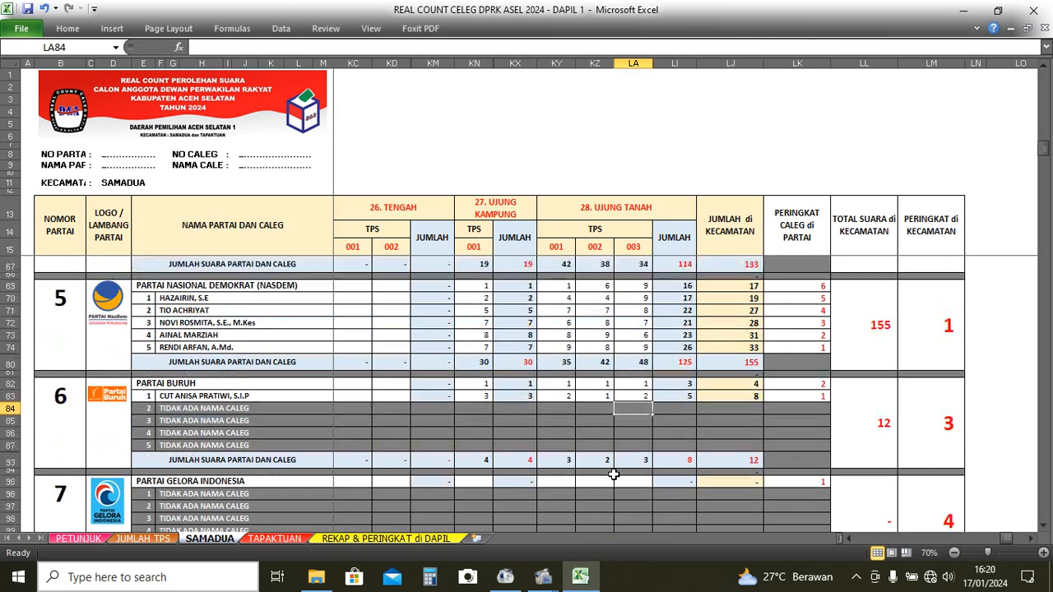
left_click(483, 482)
scroll(503, 487, "down", 2)
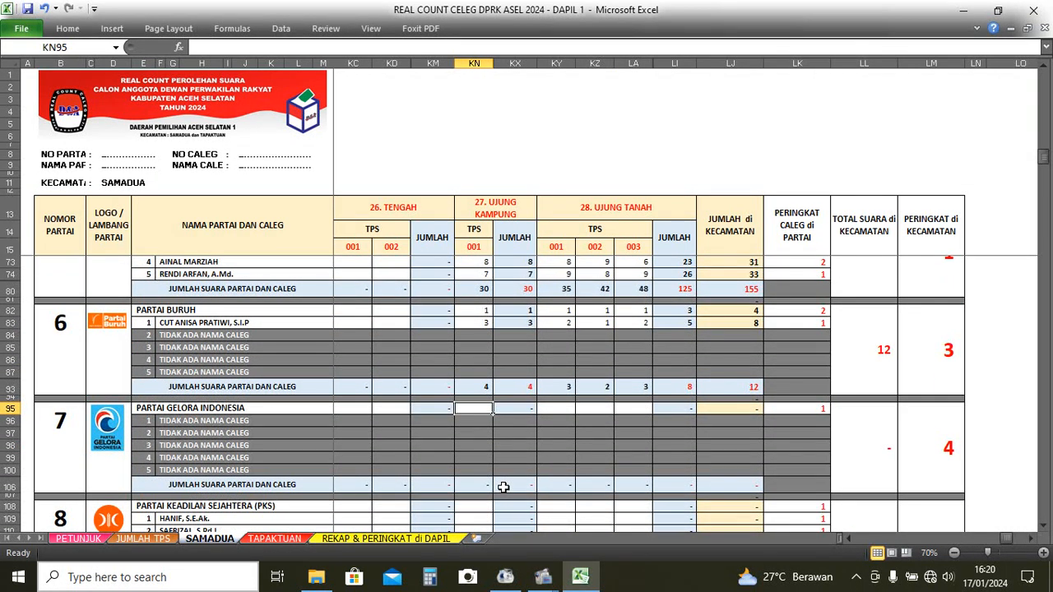
type("1")
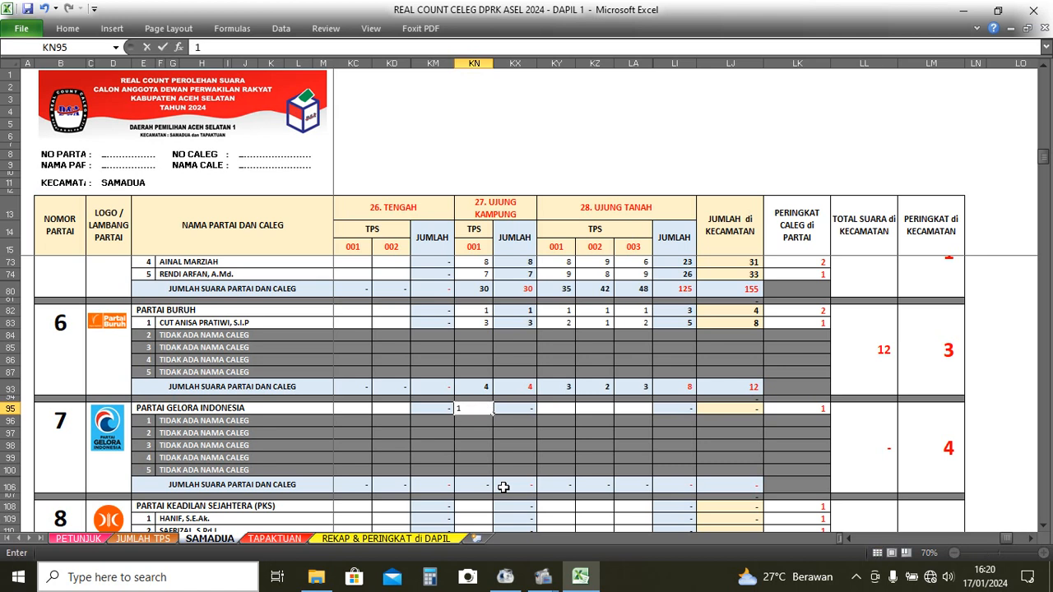
key("Tab")
key("Tab")
type("1")
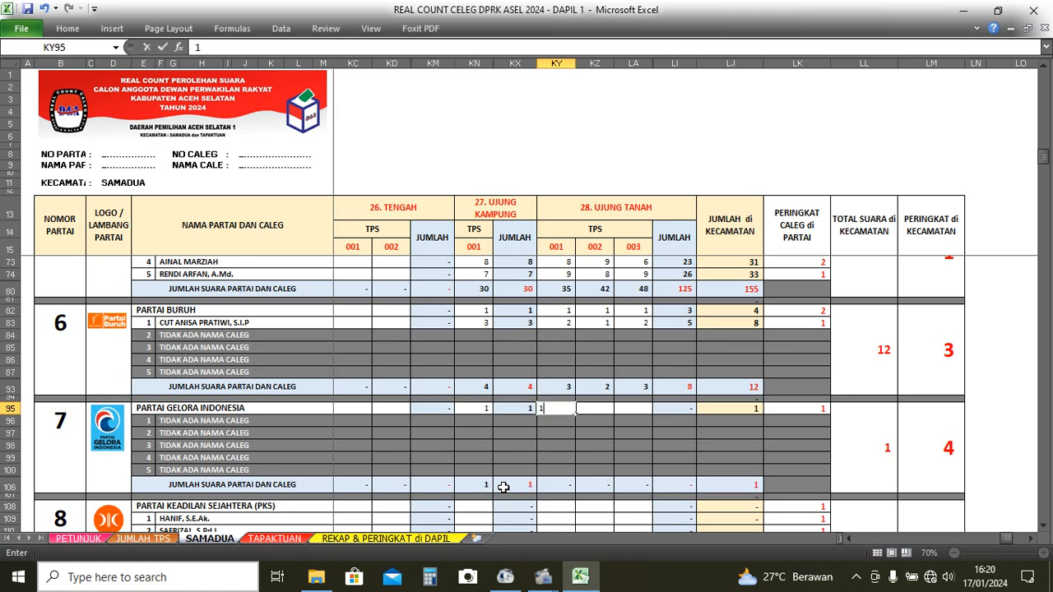
key("Tab")
type("2")
key("Tab")
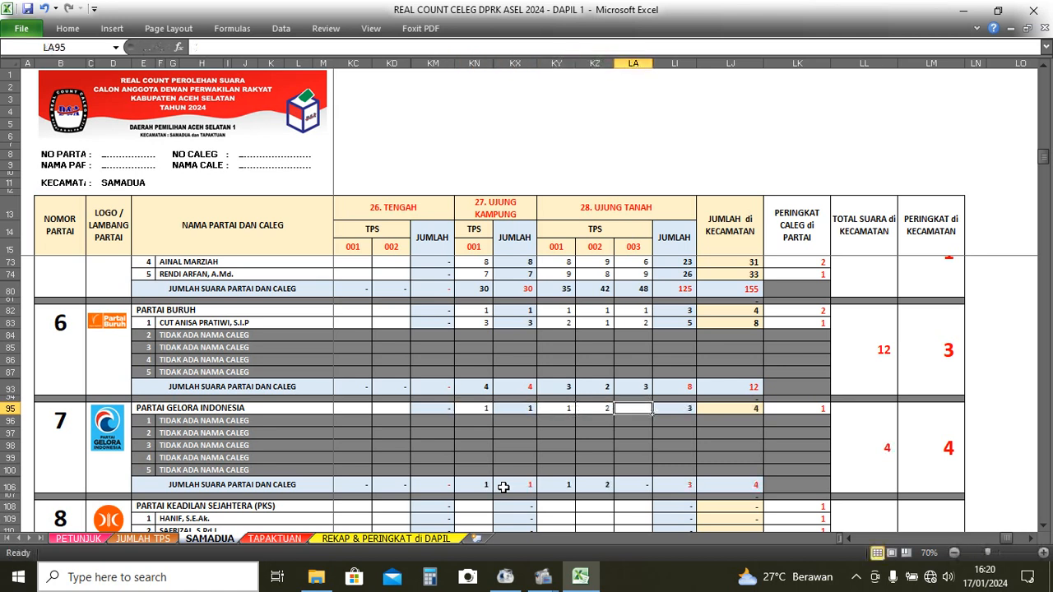
type("6")
key("Tab")
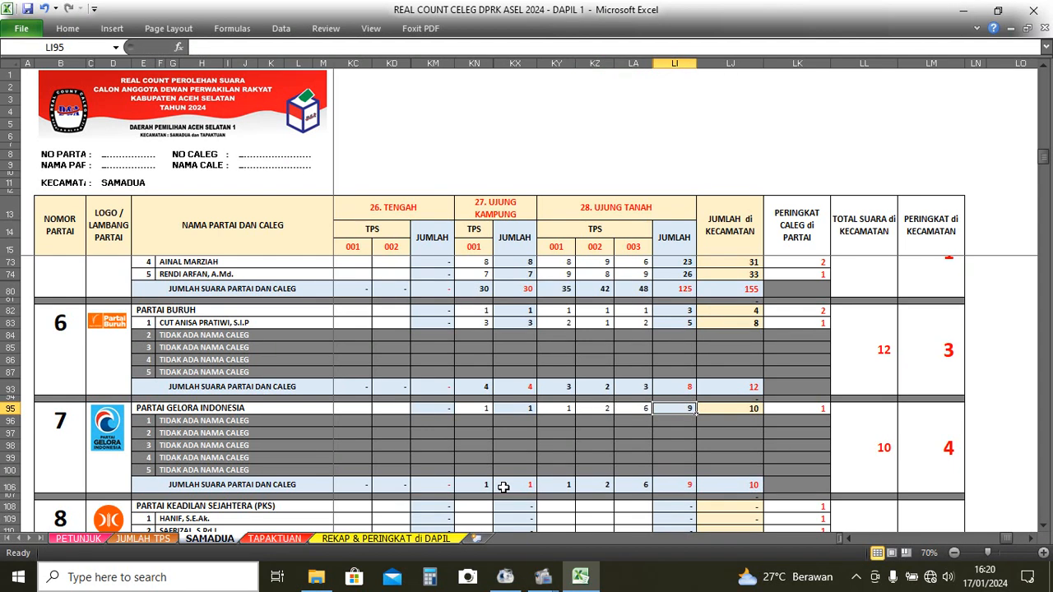
Review the TOTAL SUARA di KECAMATAN and PERINGKAT di KECAMATAN figures of party blocks 1 to 8 on the SAMADUA sheet.
scroll(542, 499, "up", 5)
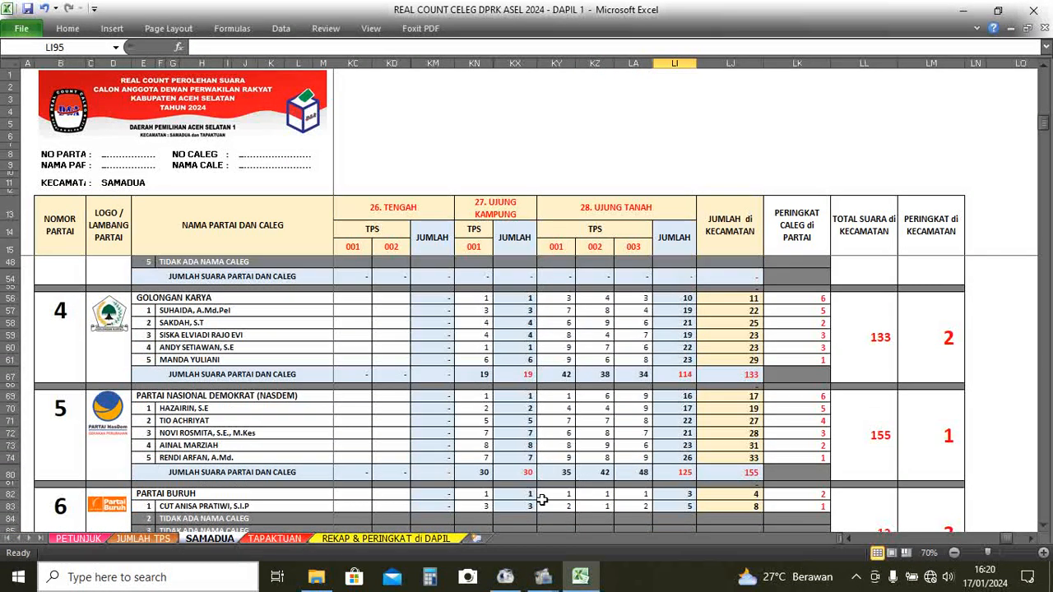
scroll(542, 500, "down", 6)
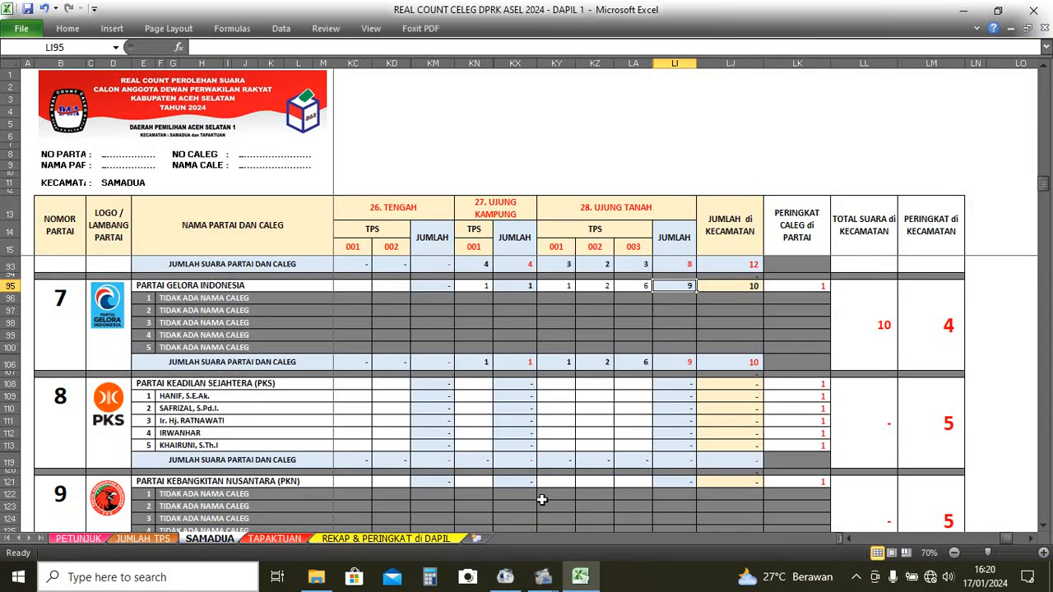
scroll(548, 461, "up", 15)
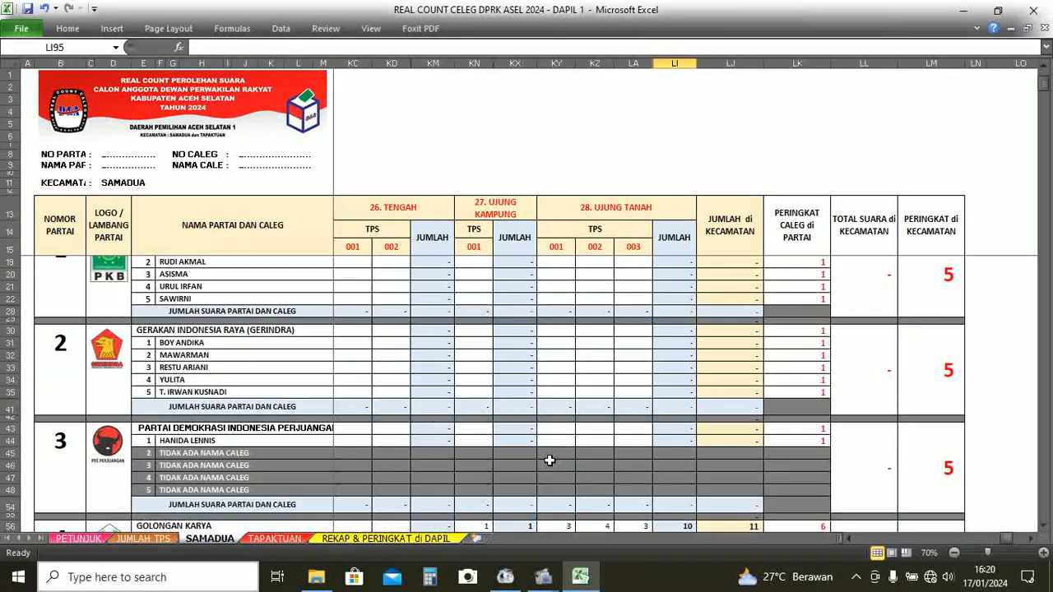
scroll(550, 460, "down", 10)
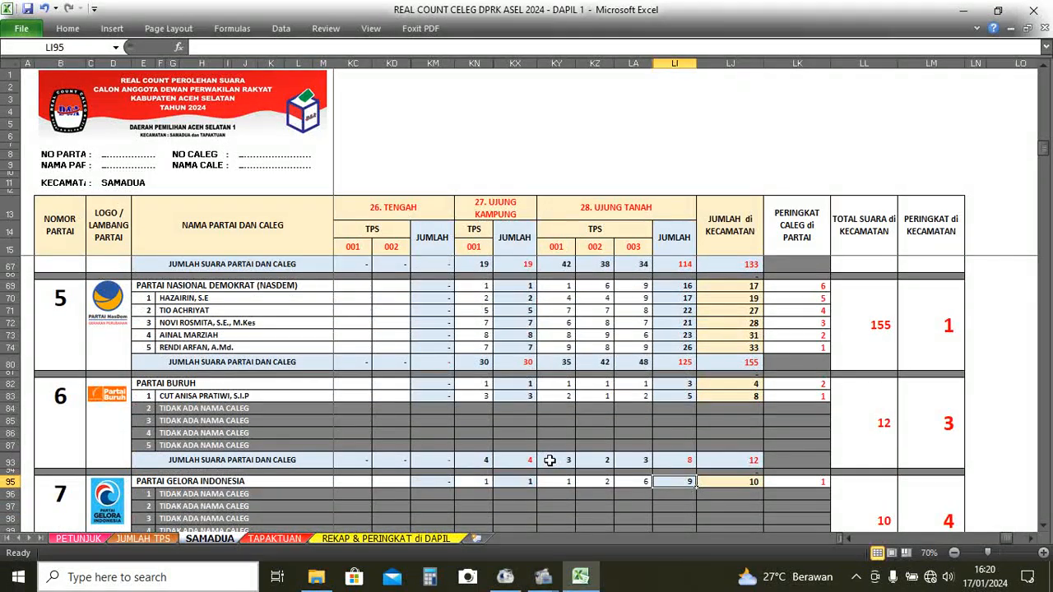
scroll(550, 460, "down", 4)
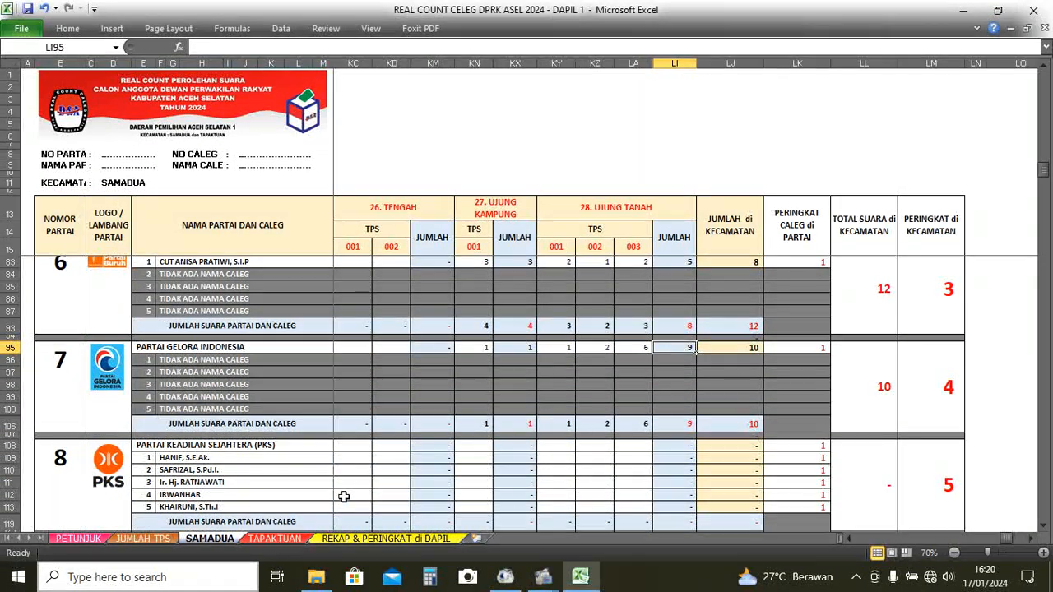
Open the REKAP & PERINGKAT di DAPIL sheet and look through its party blocks for the recapped votes.
left_click(386, 538)
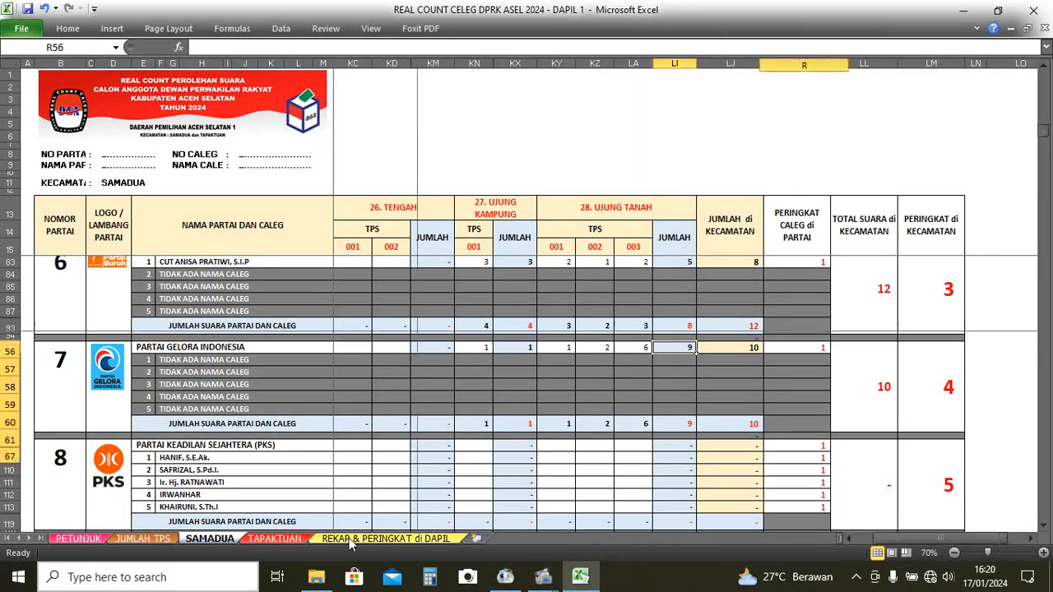
scroll(765, 448, "down", 5)
scroll(765, 448, "down", 4)
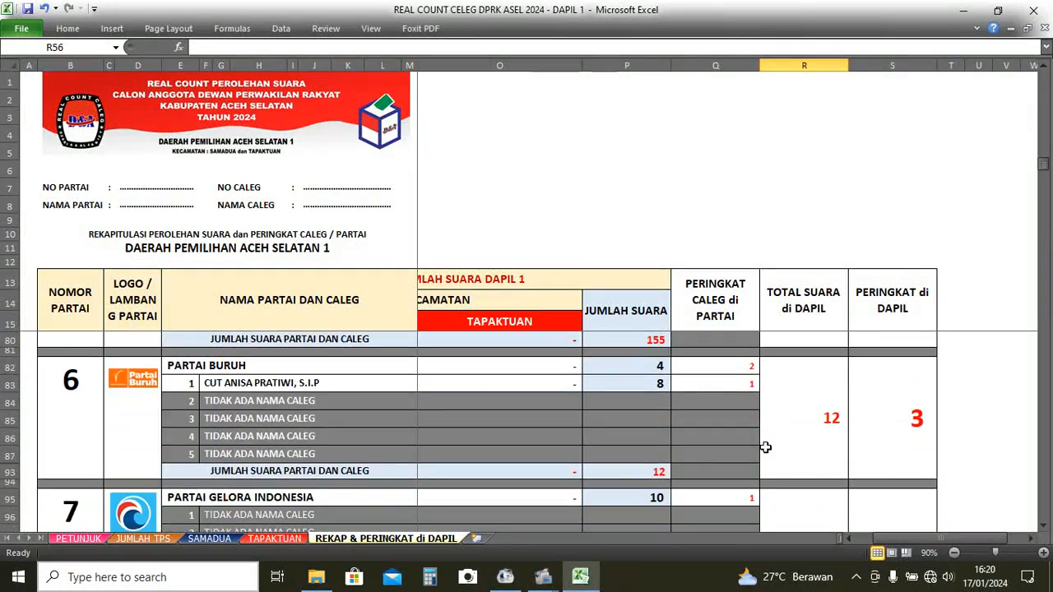
scroll(765, 448, "up", 7)
scroll(765, 447, "up", 8)
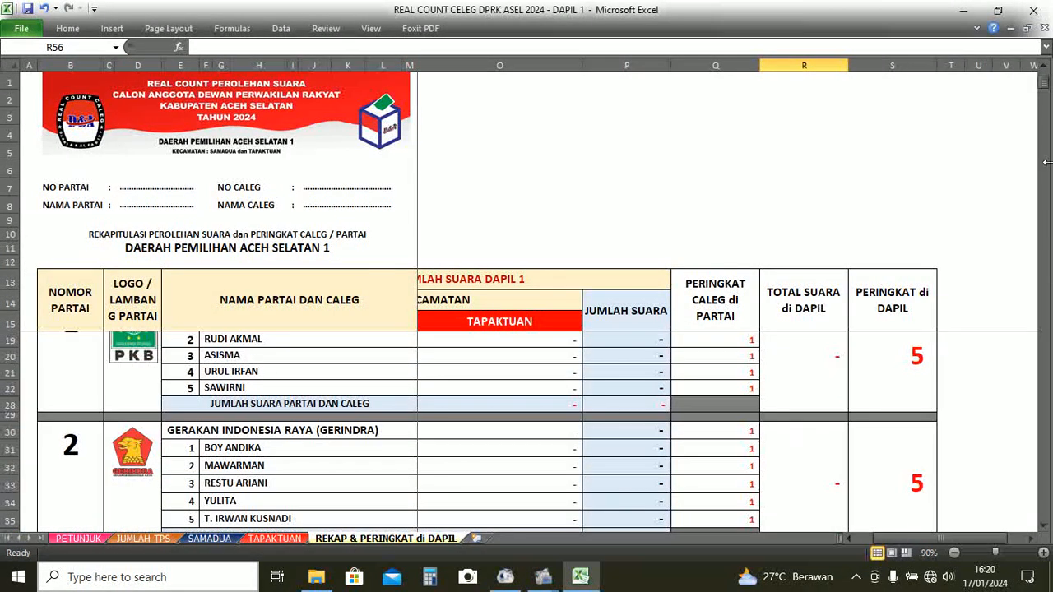
Select the recap's PERINGKAT di DAPIL column and its TOTAL SUARA di DAPIL column in turn, checking the party figures in each.
left_click(890, 66)
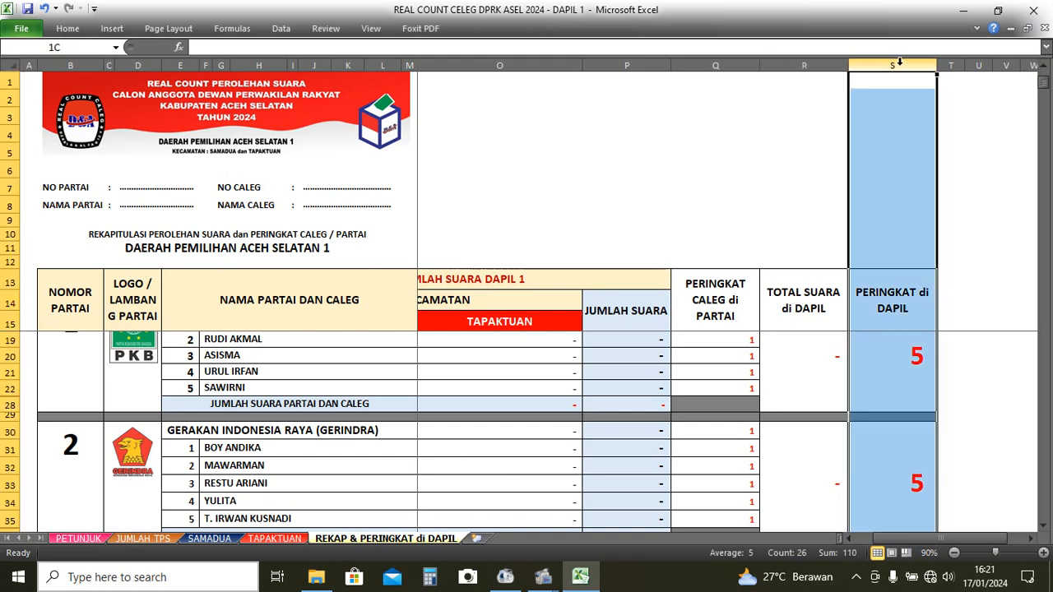
scroll(773, 130, "up", 1)
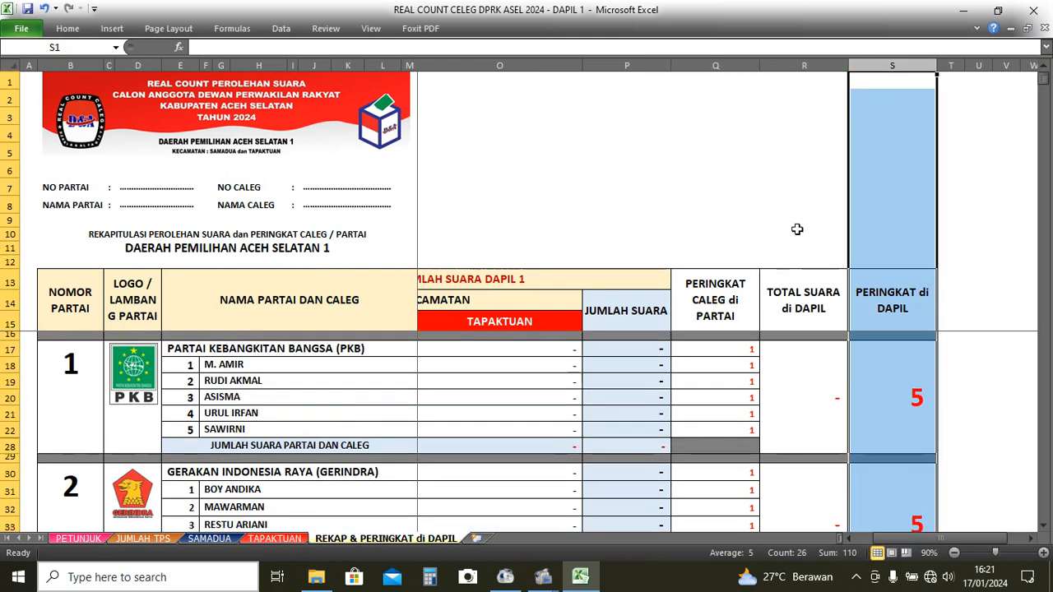
scroll(796, 227, "down", 3)
scroll(799, 223, "down", 3)
left_click(810, 66)
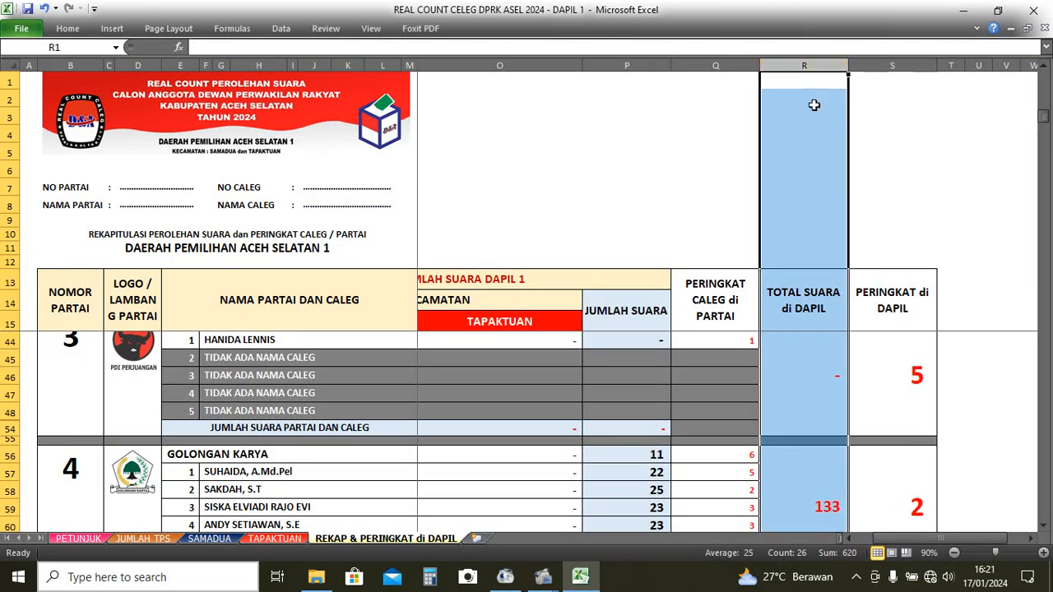
scroll(752, 142, "down", 3)
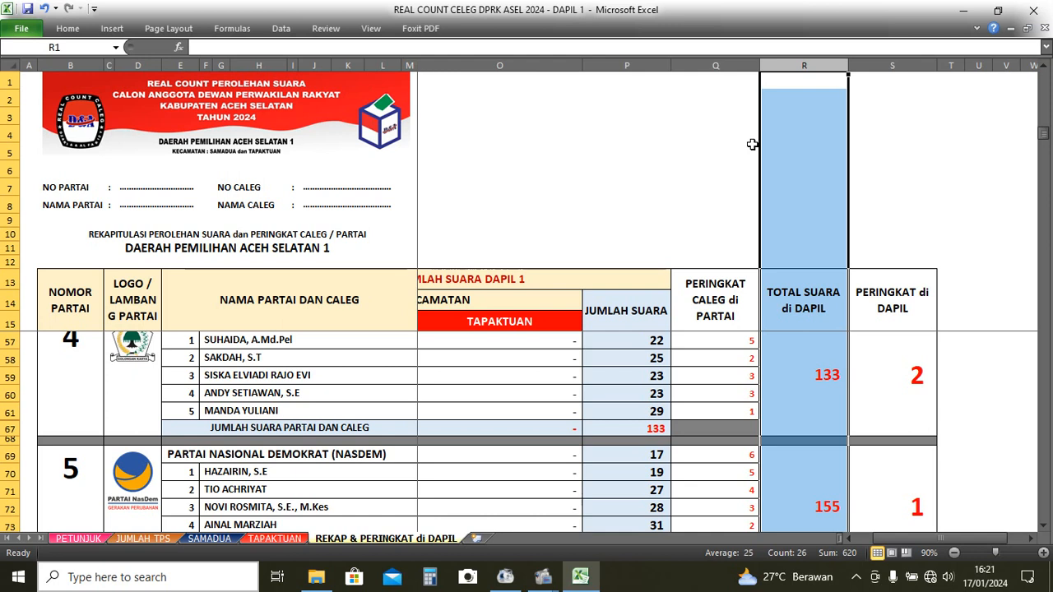
Reduce the recap sheet's zoom to 80% and select the PERINGKAT CALEG di PARTAI and JUMLAH SUARA columns in turn to examine them.
left_click(953, 553)
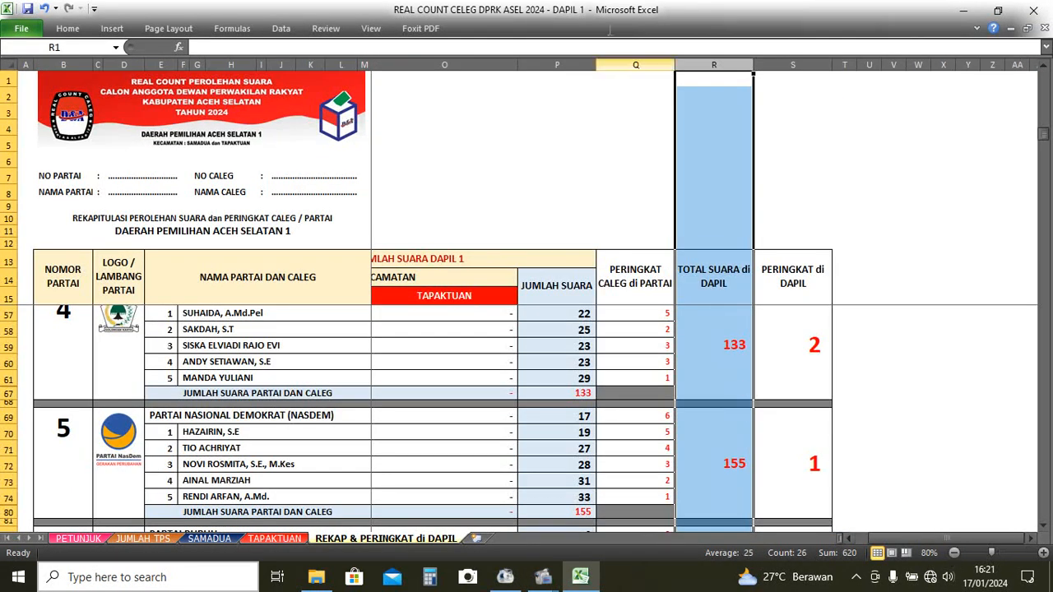
left_click(647, 63)
left_click(645, 59)
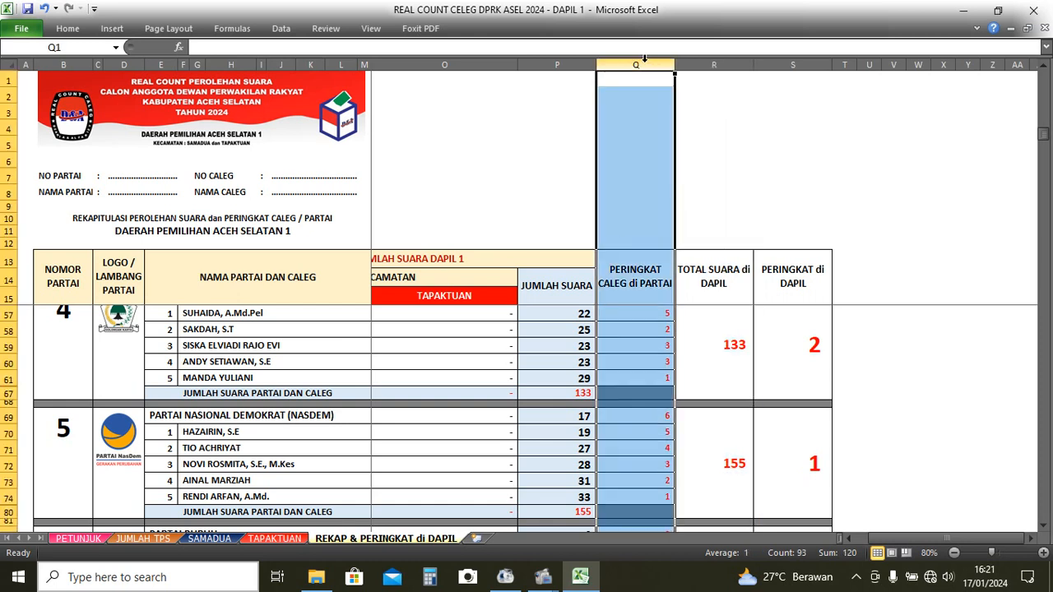
left_click(566, 63)
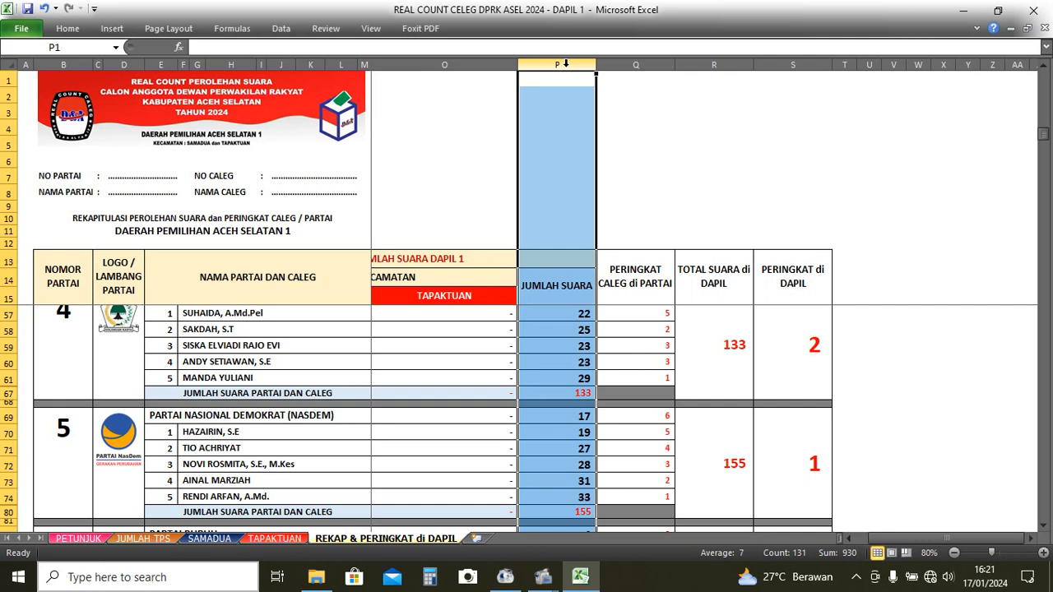
Compare the SAMADUA and TAPAKTUAN columns in the recap for party blocks 4 to 7.
left_click_drag(920, 536, 858, 537)
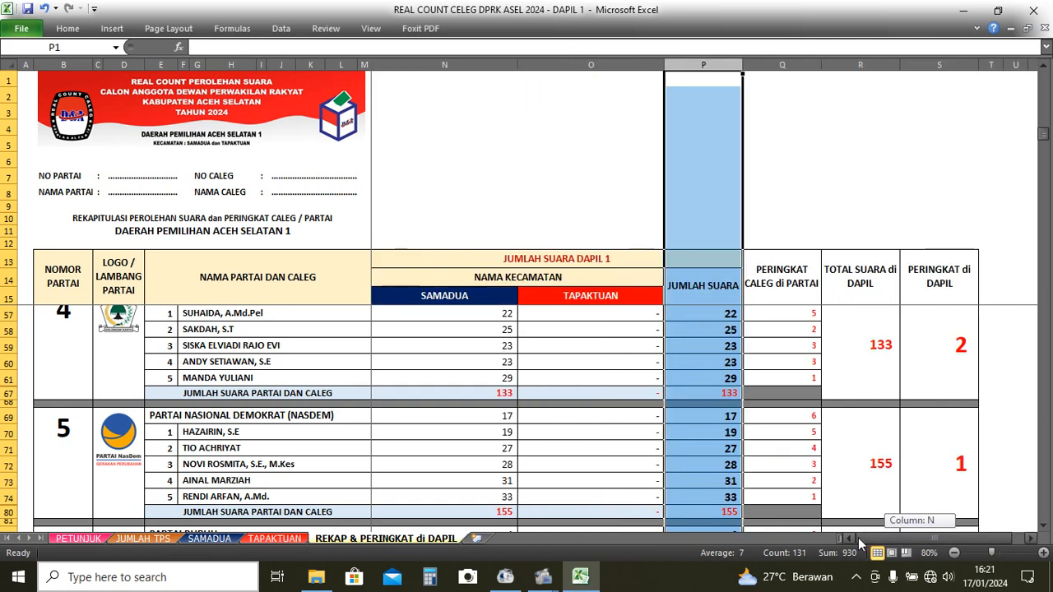
left_click(603, 363)
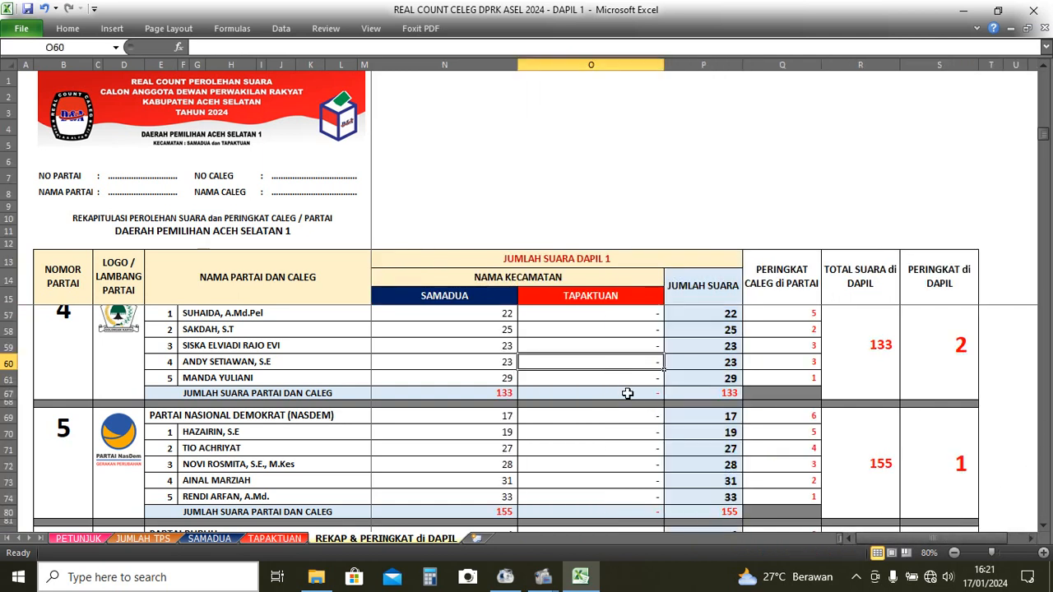
scroll(627, 393, "down", 5)
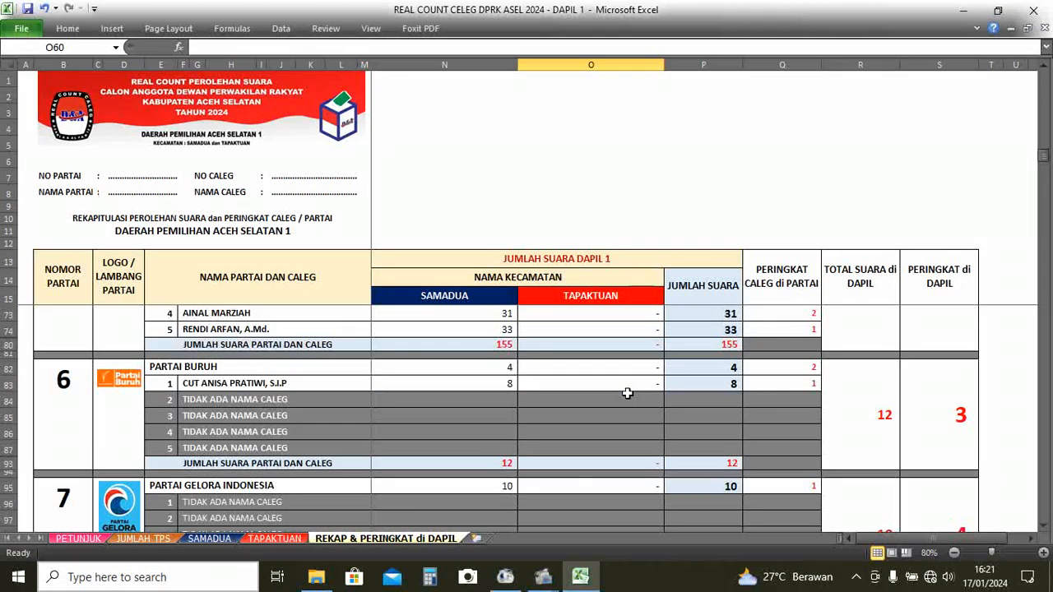
Open the TAPAKTUAN sheet and bring party block 4 into view, comparing the 15. PASAR and 16. TEPI AIR village columns.
scroll(627, 393, "down", 2)
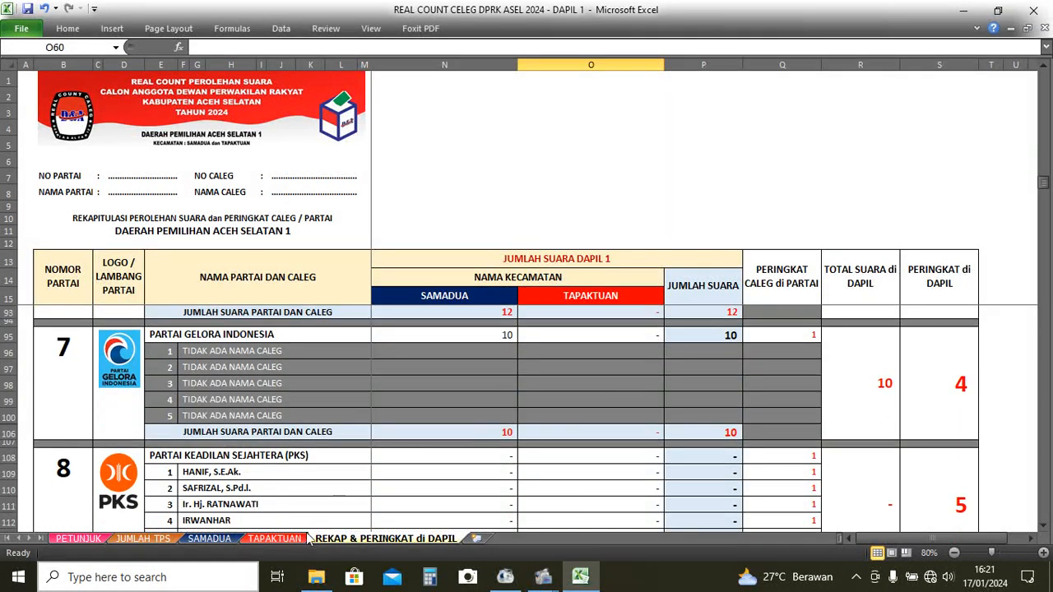
left_click(293, 539)
scroll(482, 450, "down", 2)
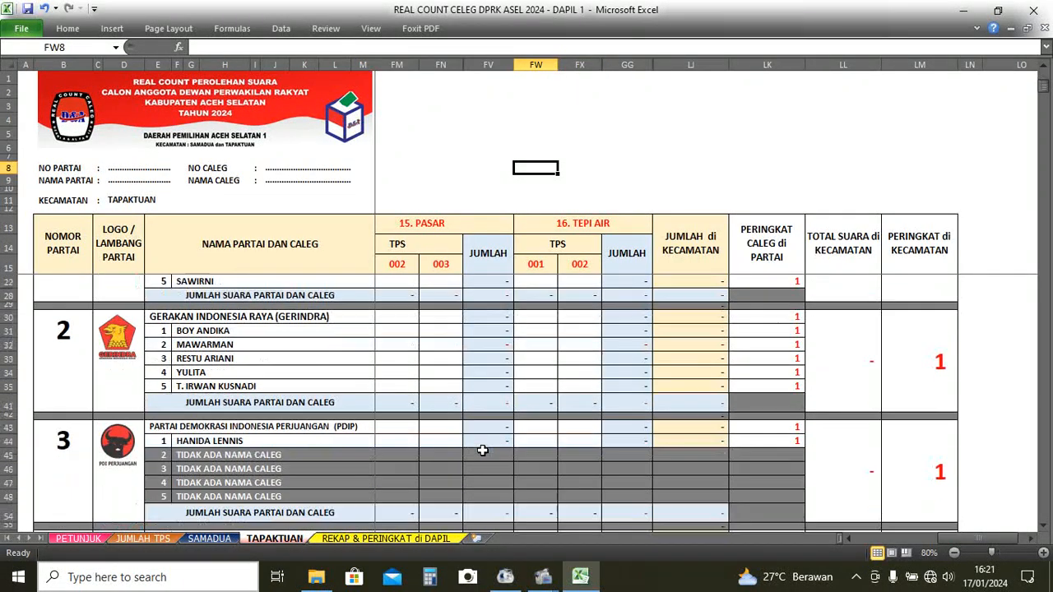
scroll(482, 450, "down", 5)
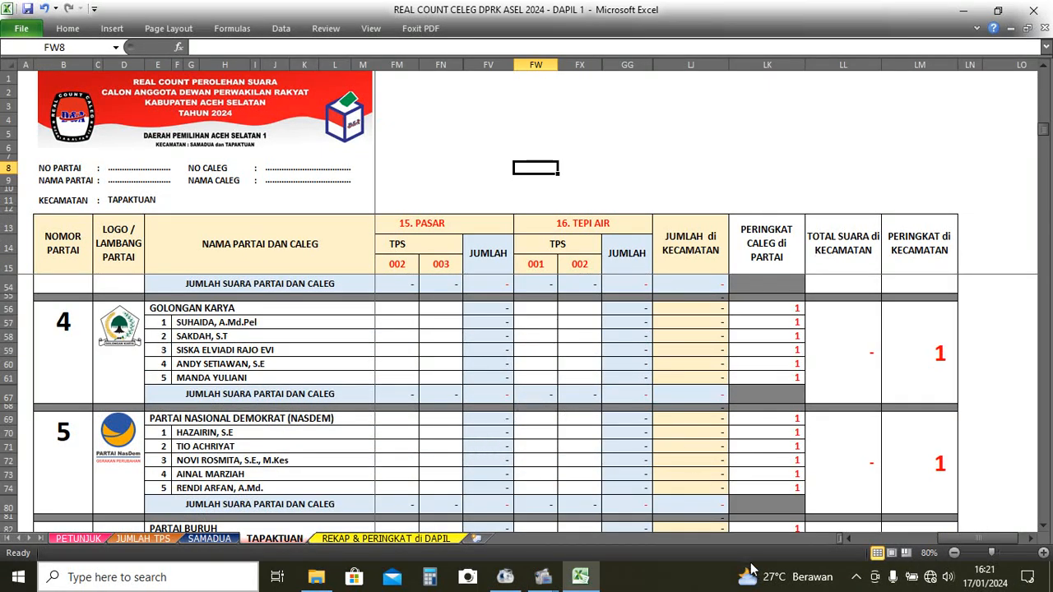
double_click(851, 539)
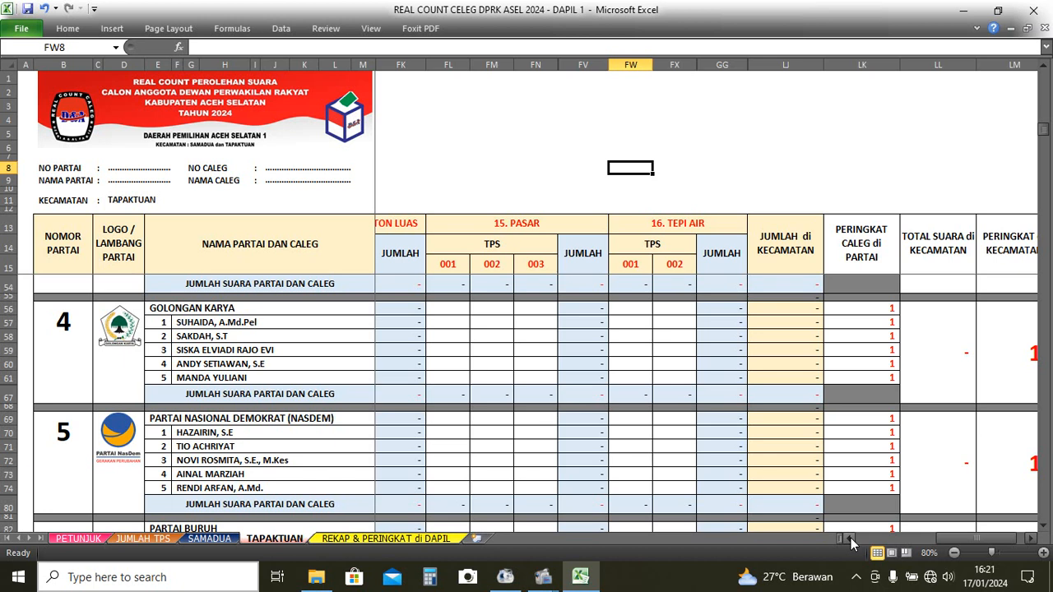
left_click(505, 229)
left_click(677, 226)
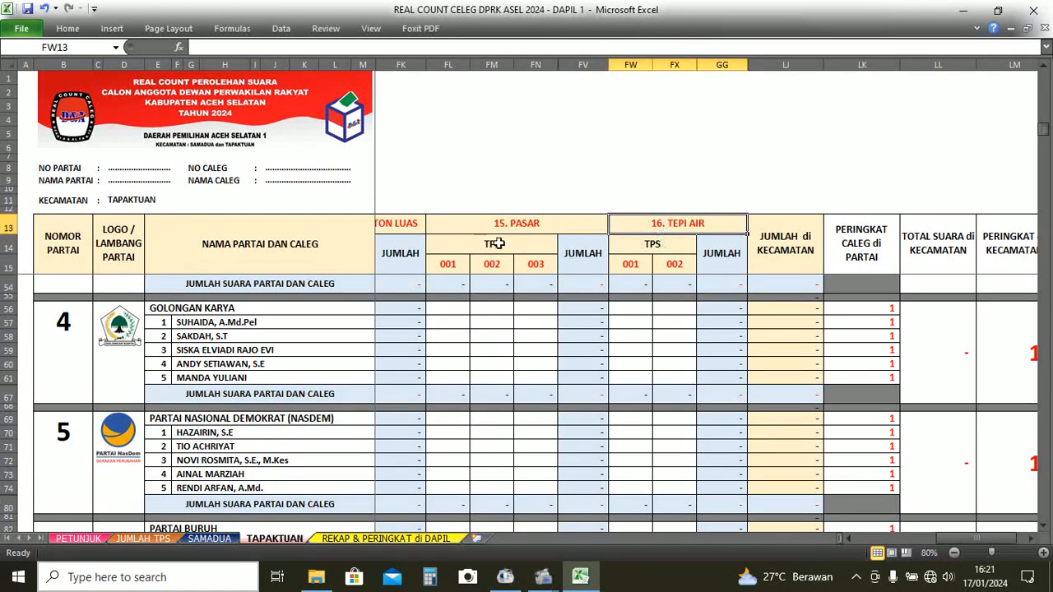
left_click(480, 218)
left_click(695, 225)
left_click(514, 231)
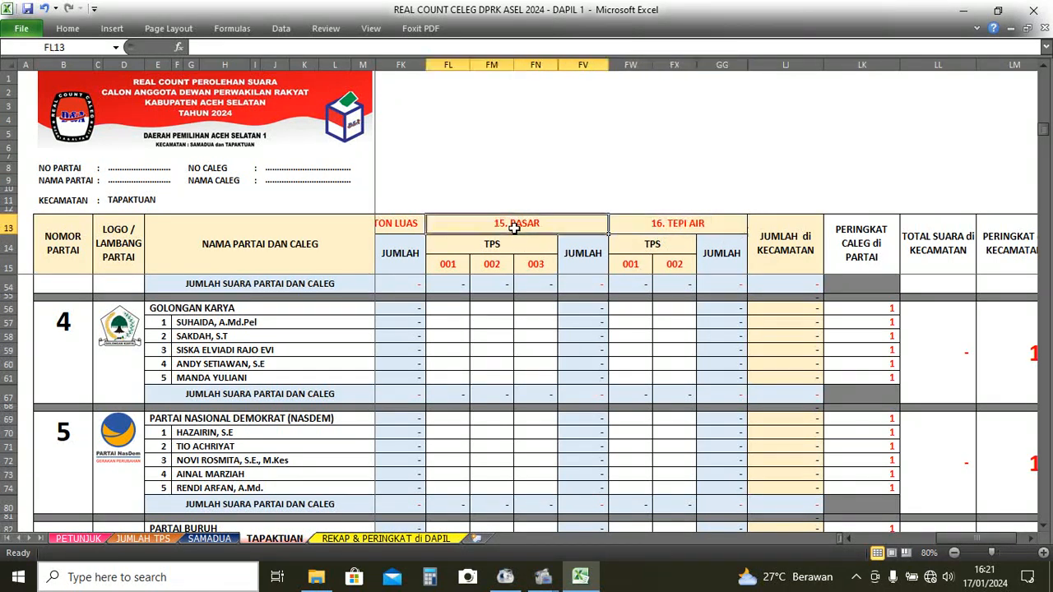
left_click(663, 227)
Enter the Golongan Karya votes 1, 4, 6, 7, 8 and 6 for PASAR TPS 001, from the party row down to candidate 5.
left_click(459, 308)
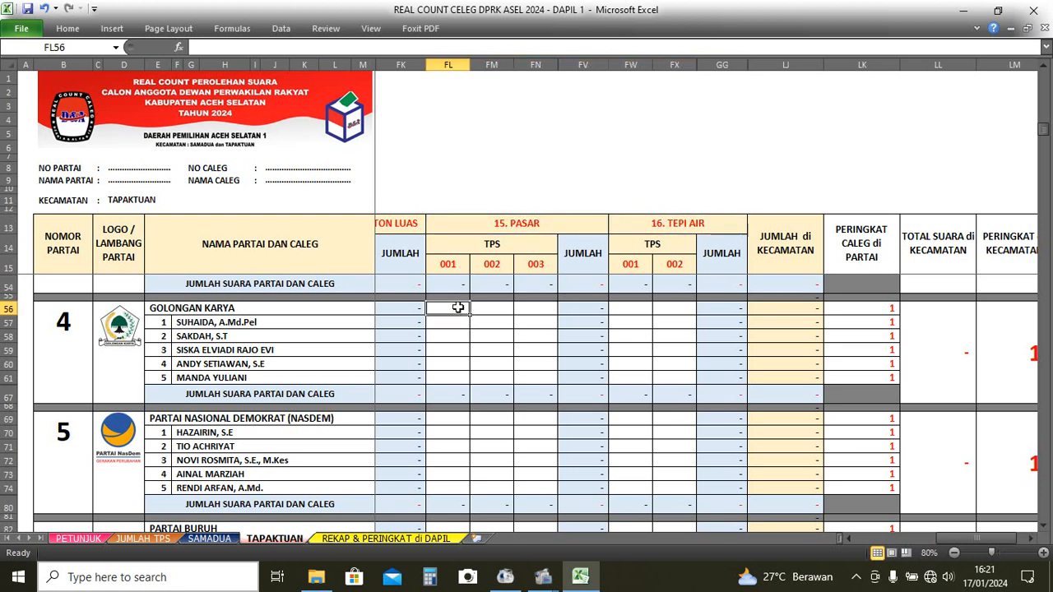
type("1")
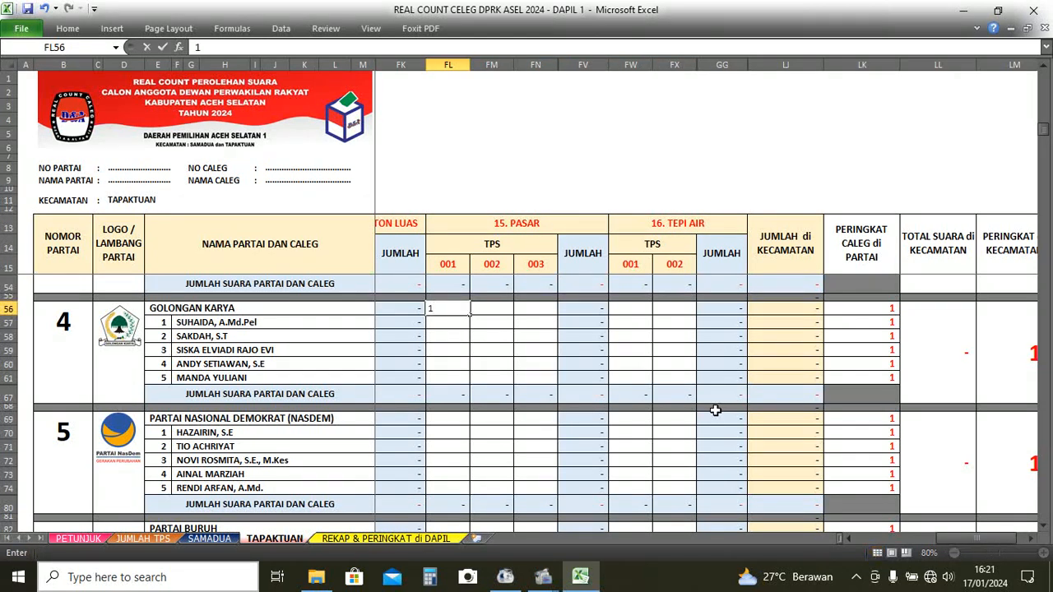
key("Return")
type("4")
key("Return")
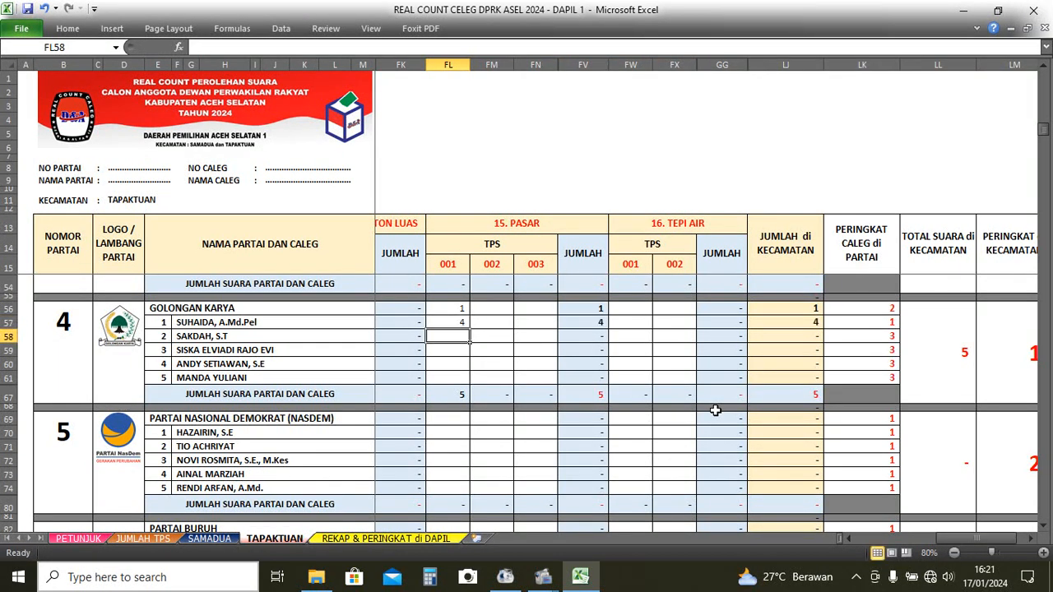
type("6")
key("Return")
type("7")
key("Return")
type("8")
key("Return")
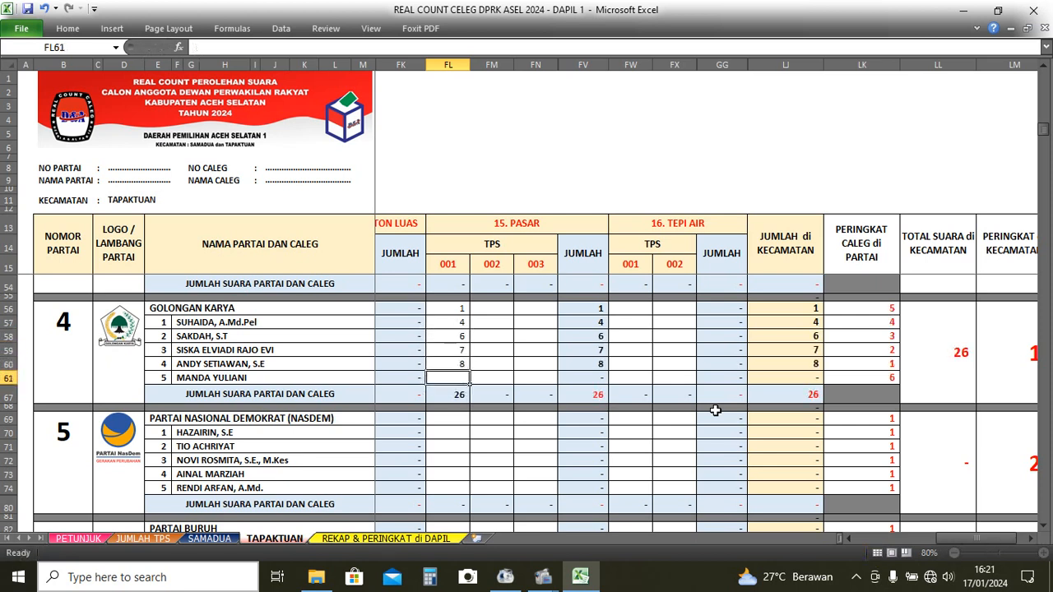
type("6")
key("Return")
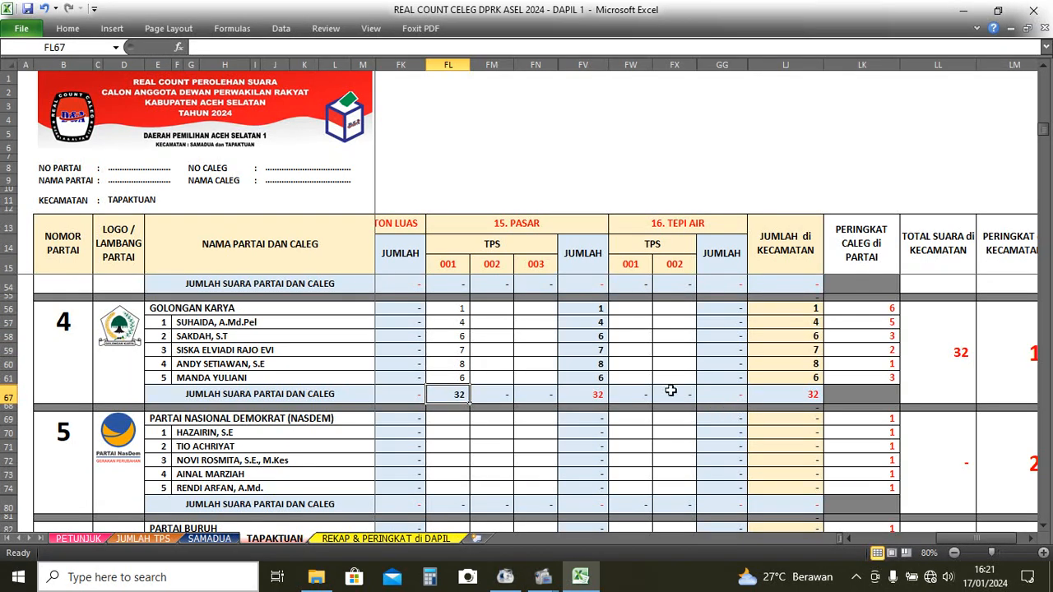
Enter the Golongan Karya votes 1, 2, 4, 6, 7 and 1 for PASAR TPS 002, from the party row down to candidate 5.
left_click(502, 309)
type("1")
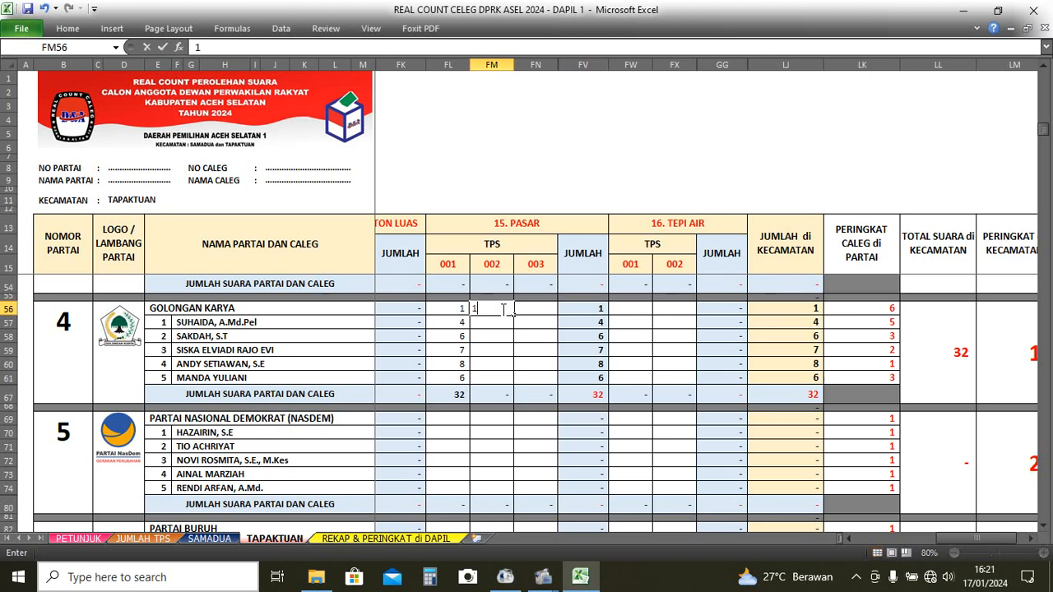
key("Return")
type("2")
key("Return")
type("4")
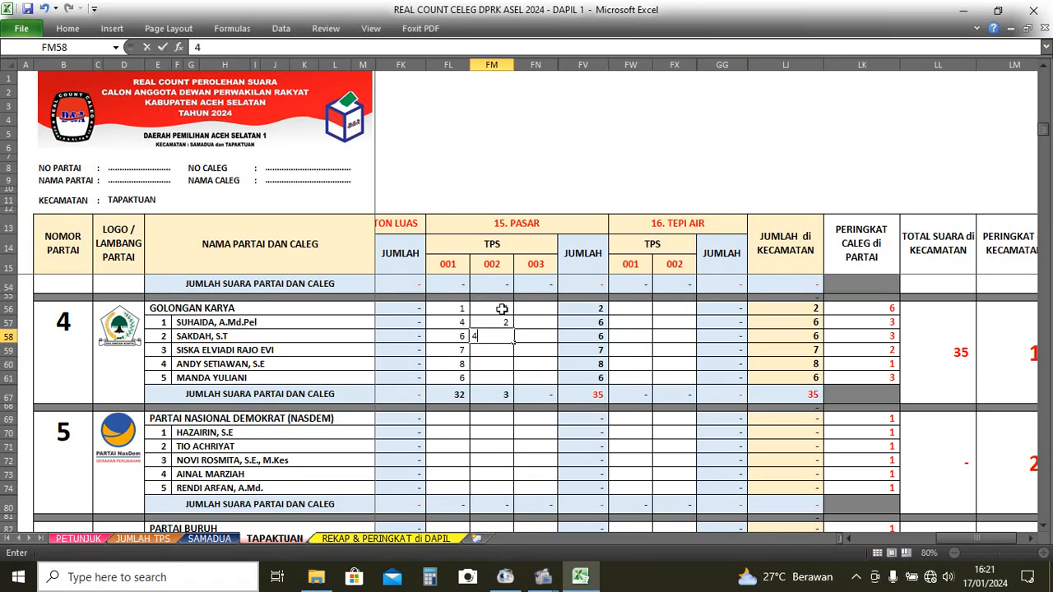
key("Return")
type("6")
key("Return")
type("7")
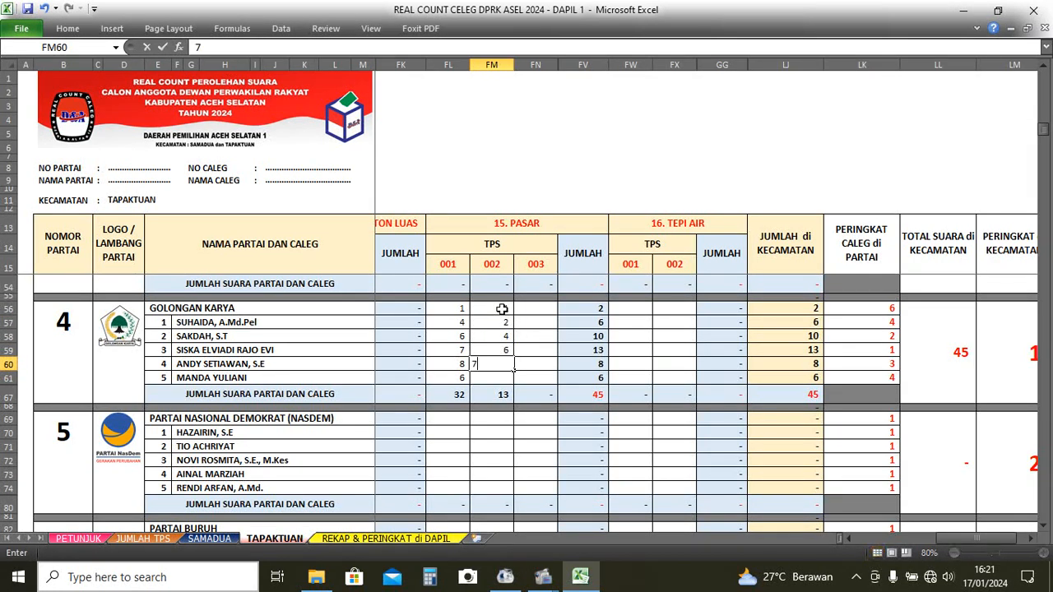
key("Return")
type("1")
key("Return")
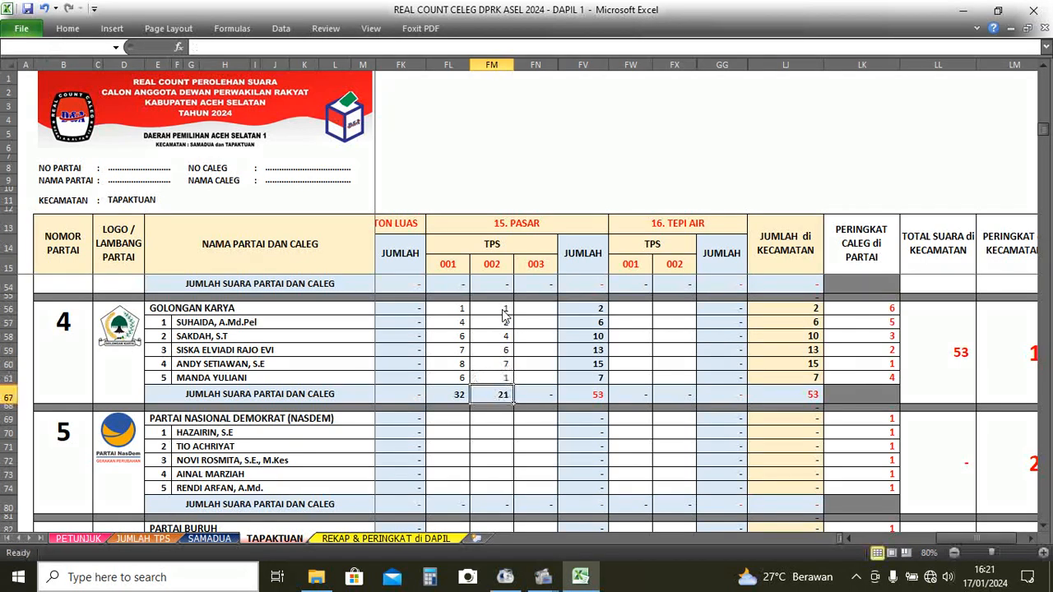
Try to enter 1 in Golongan Karya's PASAR TPS 002 total and check the total cells of TPS 001 and 002.
type("1")
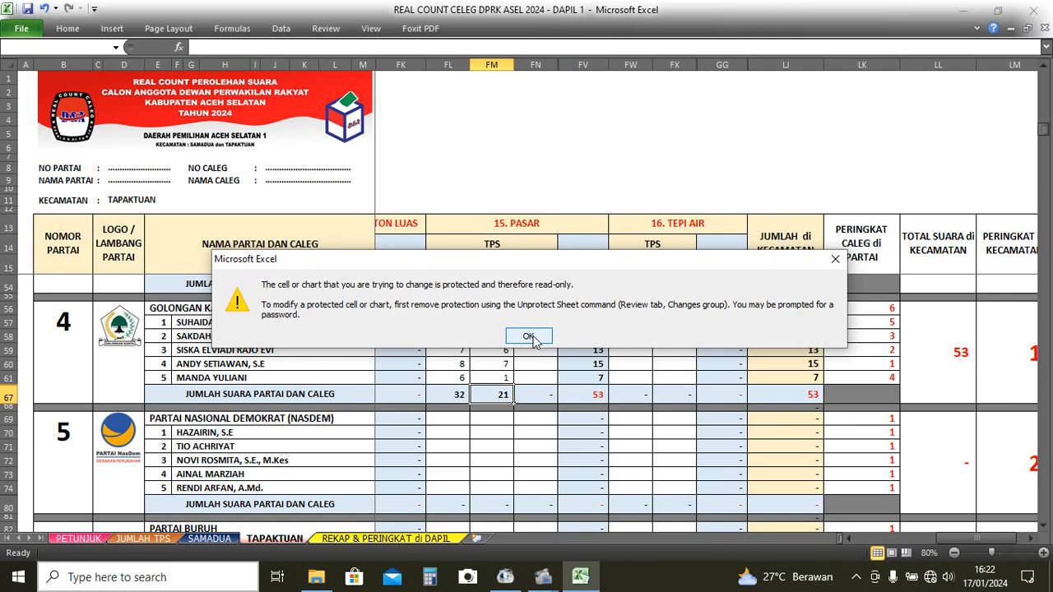
left_click(528, 337)
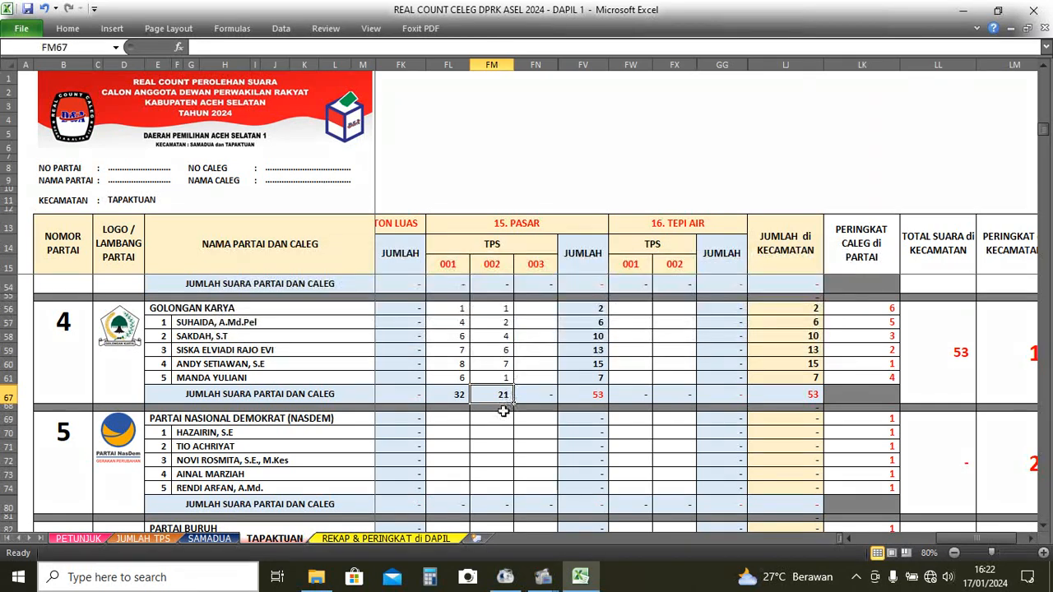
left_click(451, 399)
left_click(494, 321)
left_click(493, 398)
Go through Golongan Karya's PASAR TPS 002 vote cells, from the party row down to candidate 5.
left_click(499, 310)
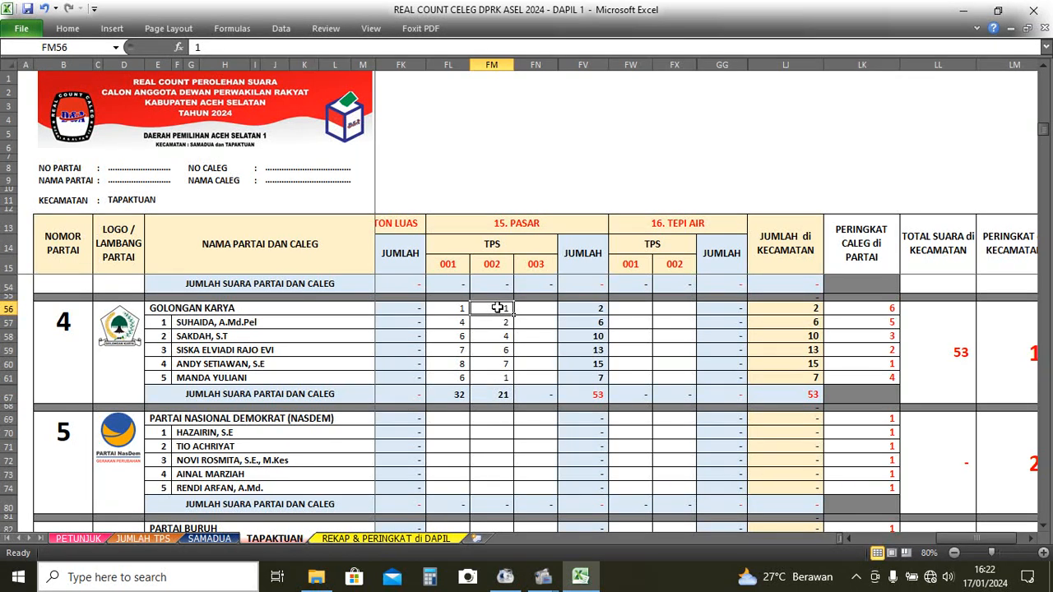
left_click(503, 336)
left_click(503, 350)
left_click(503, 364)
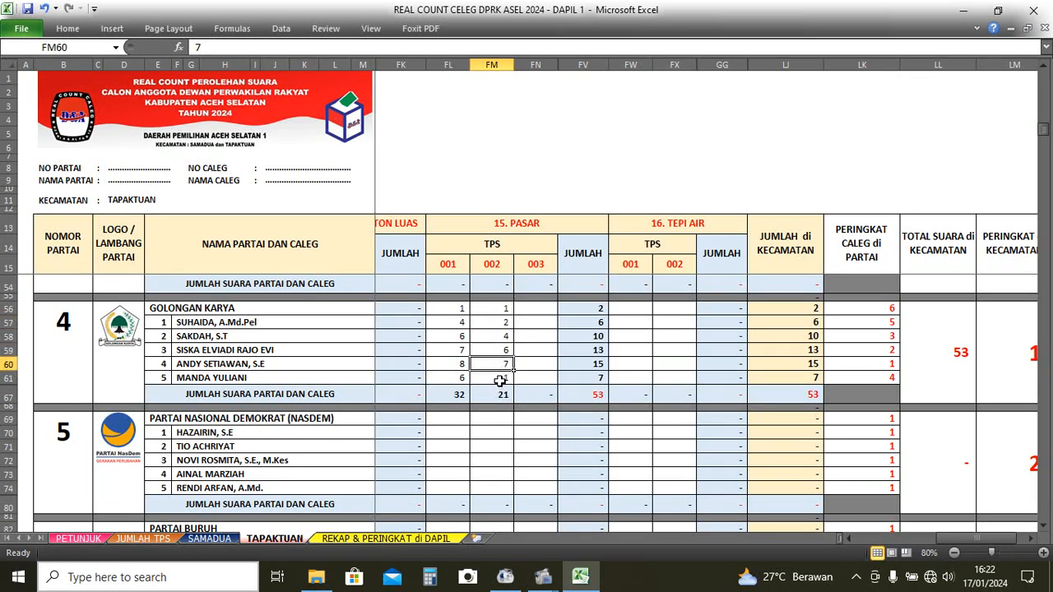
left_click(500, 378)
left_click(501, 350)
left_click(501, 310)
left_click(501, 335)
left_click(500, 364)
left_click(499, 380)
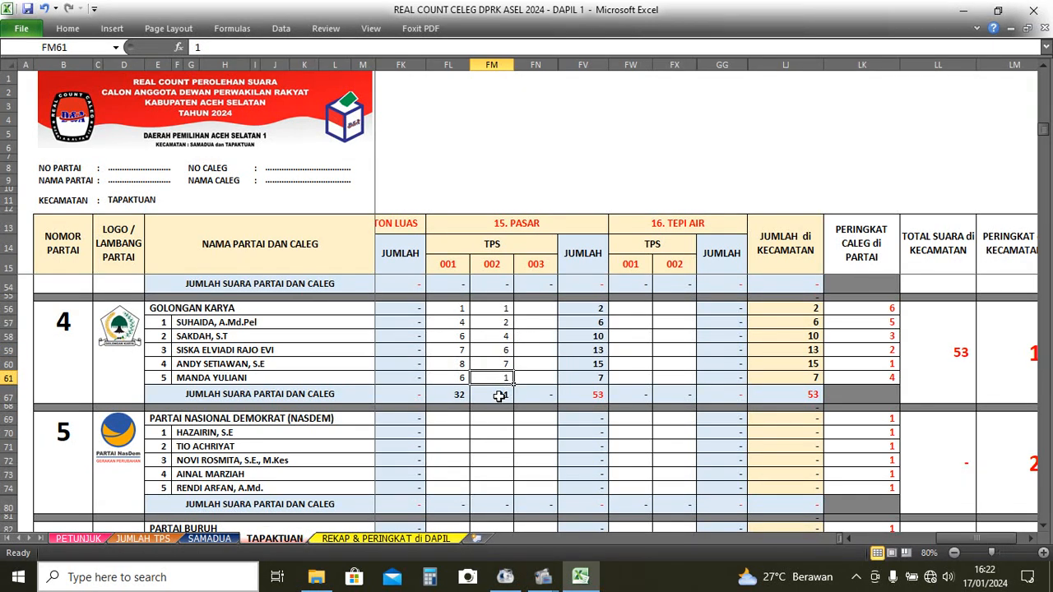
Try to clear Golongan Karya's PASAR TPS 002 total, and check its TPS 003 and village JUMLAH total cells.
left_click(503, 396)
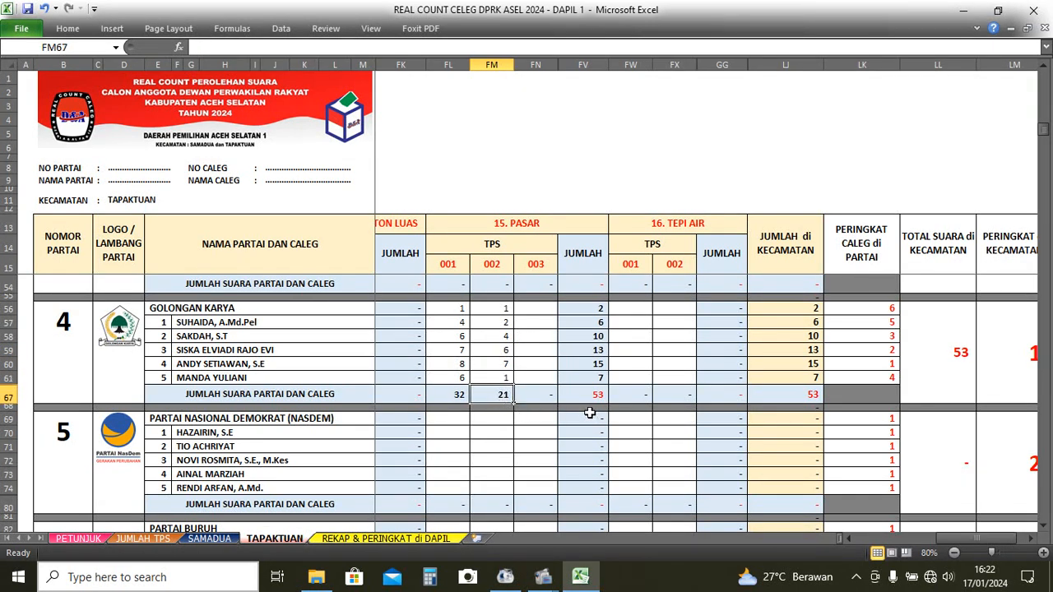
key("Delete")
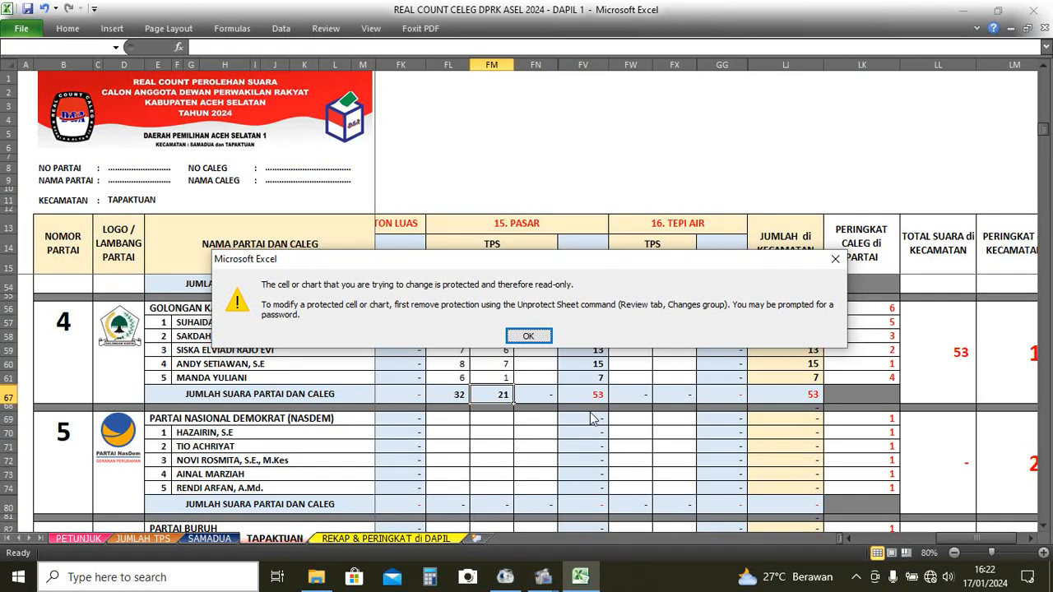
left_click(528, 336)
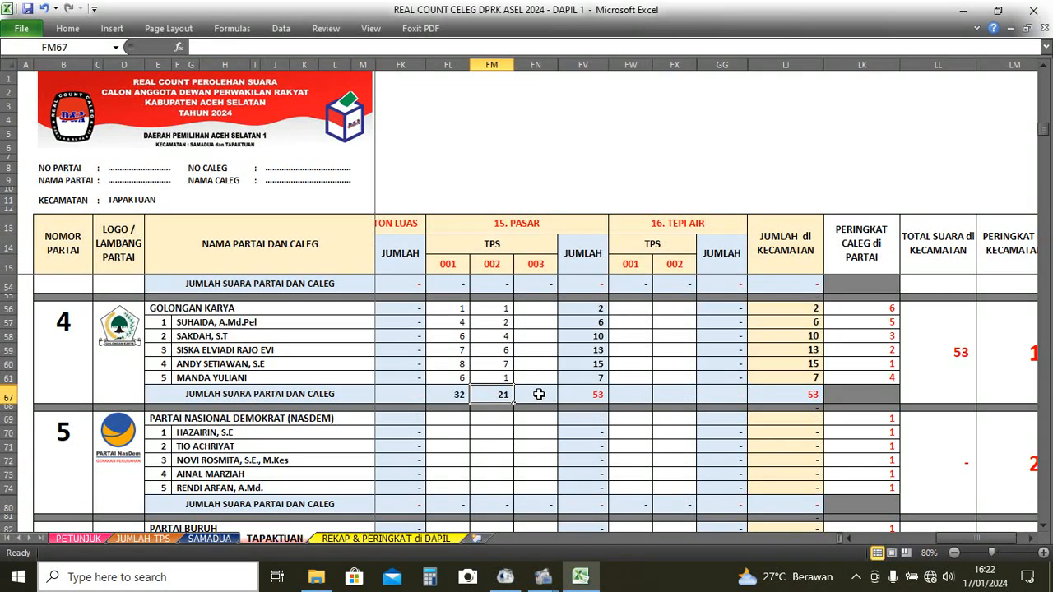
left_click(539, 395)
left_click(590, 338)
left_click(594, 397)
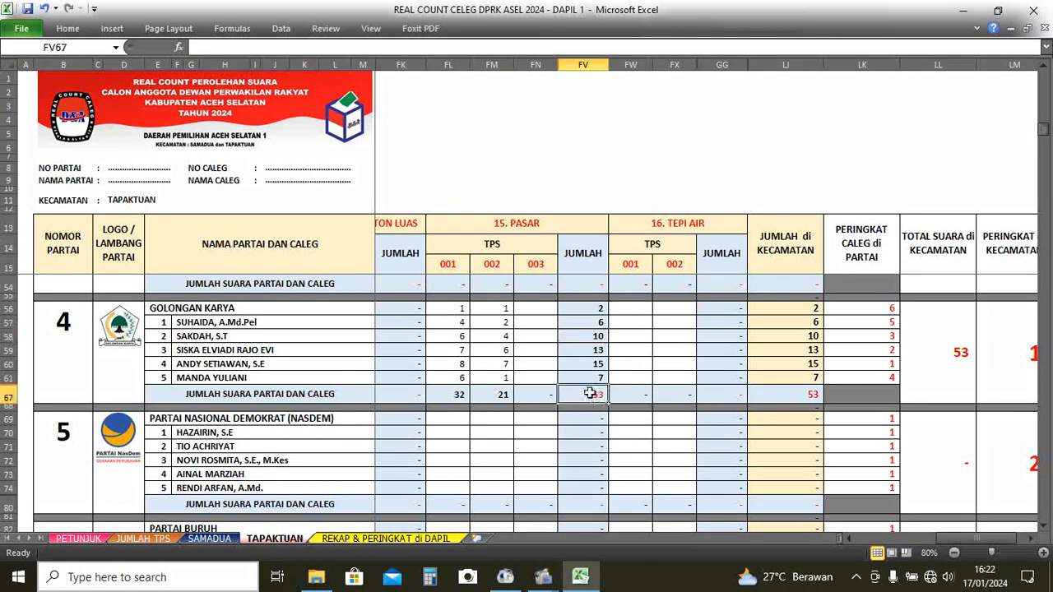
Try to edit the PASAR TPS 003 header and the JUMLAH di KECAMATAN cell of Golongan Karya's candidate 1.
left_click(534, 263)
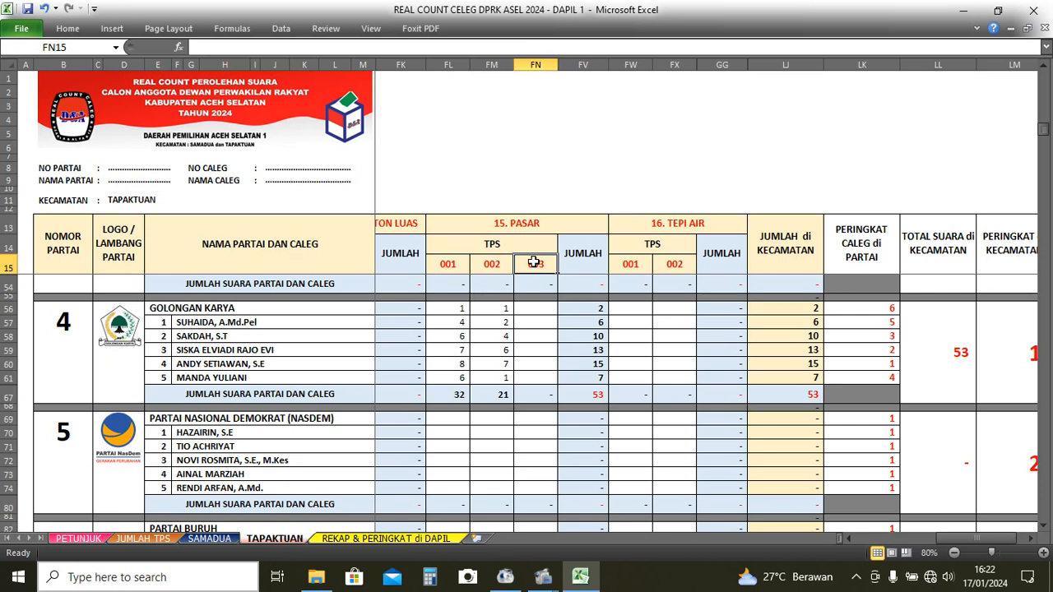
double_click(534, 262)
left_click(530, 335)
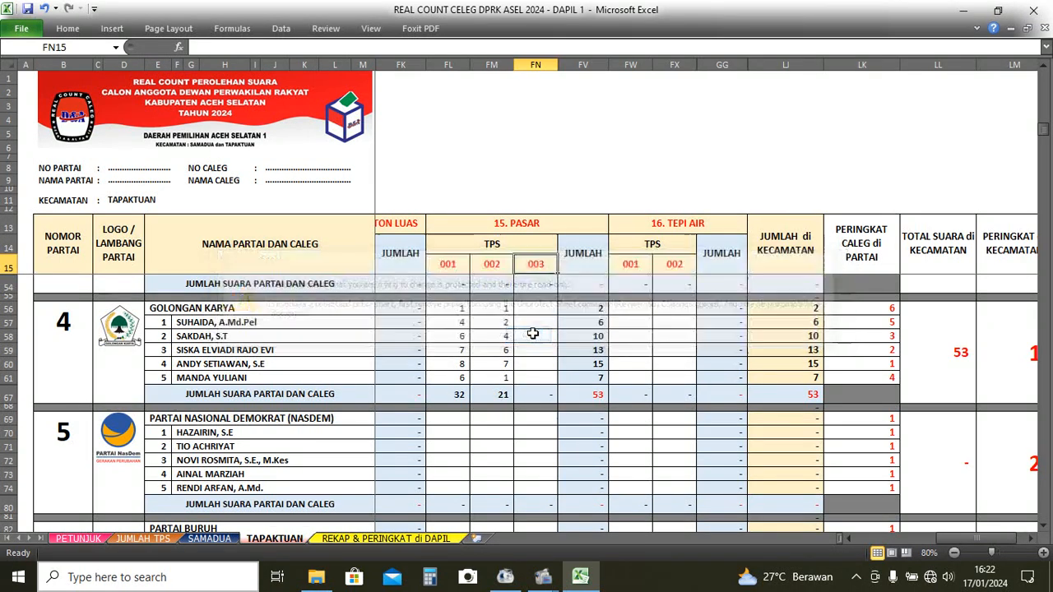
left_click(815, 322)
double_click(818, 321)
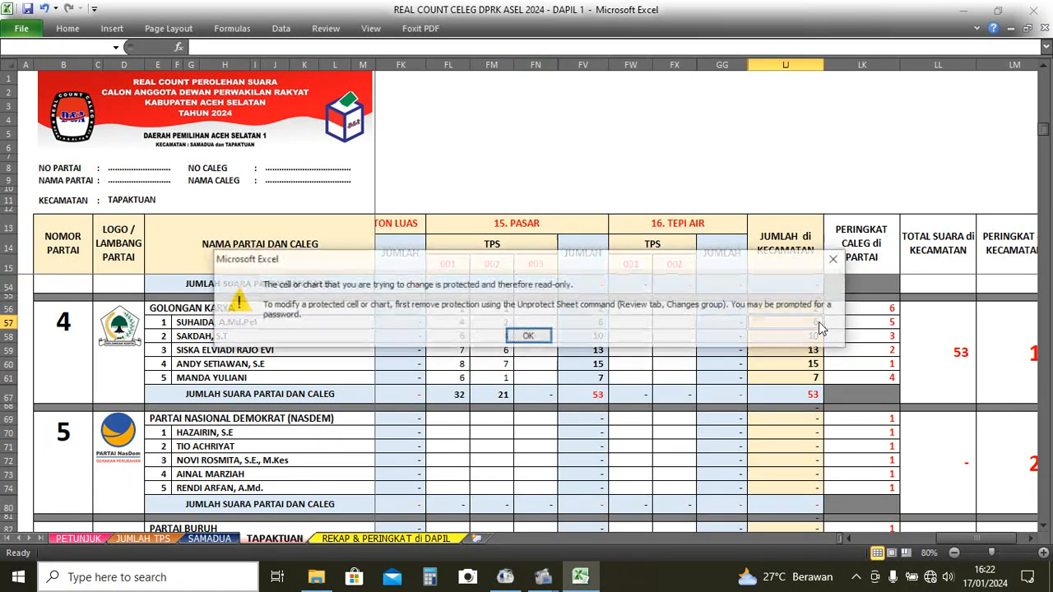
left_click(529, 336)
Try to edit Golongan Karya's TOTAL SUARA di KECAMATAN and PERINGKAT di KECAMATAN cells.
left_click(956, 349)
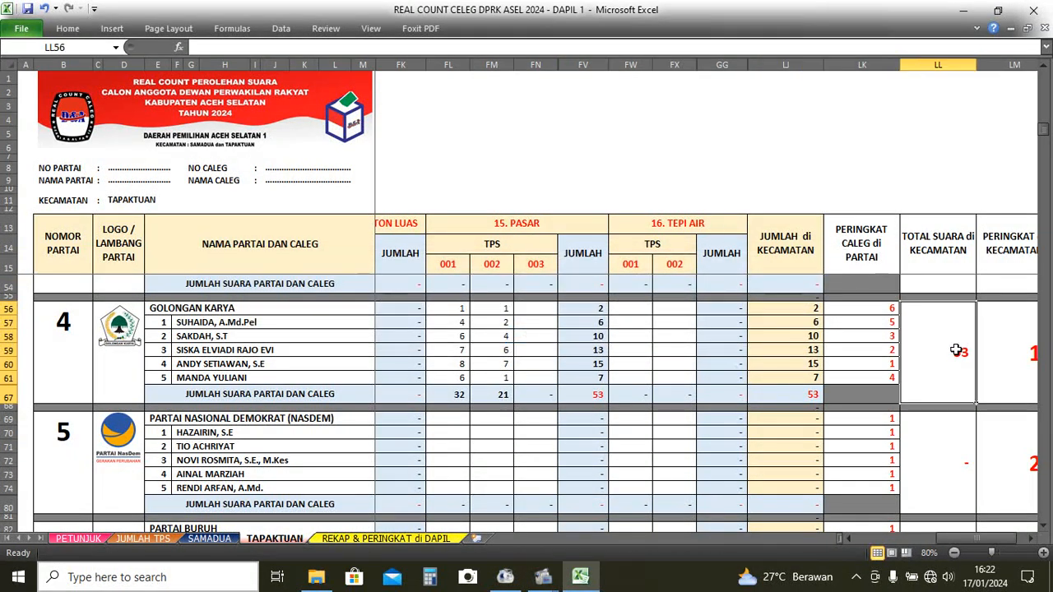
double_click(956, 350)
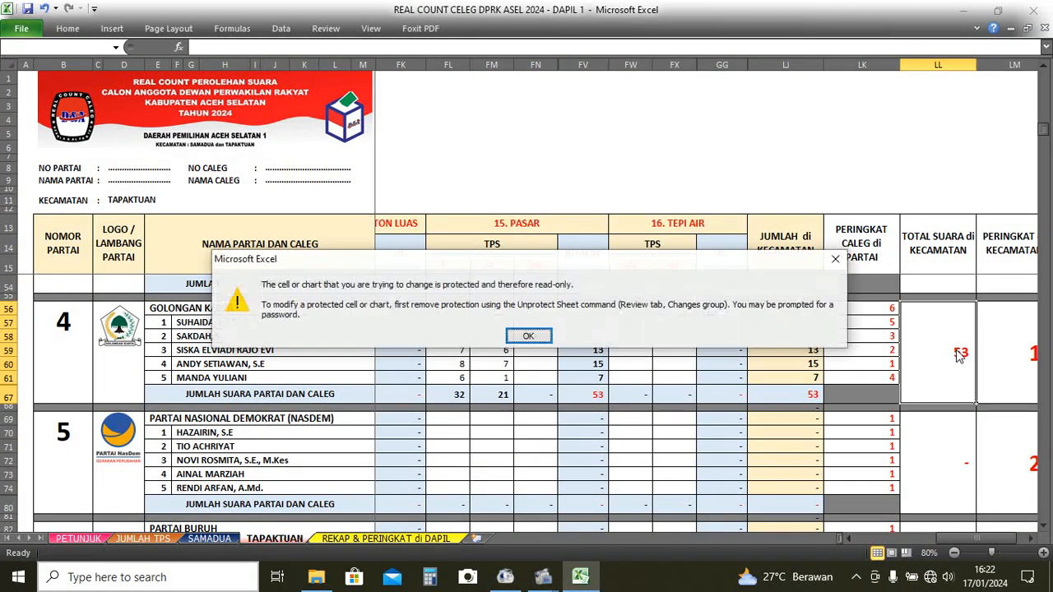
left_click(529, 336)
left_click(1005, 353)
double_click(1005, 353)
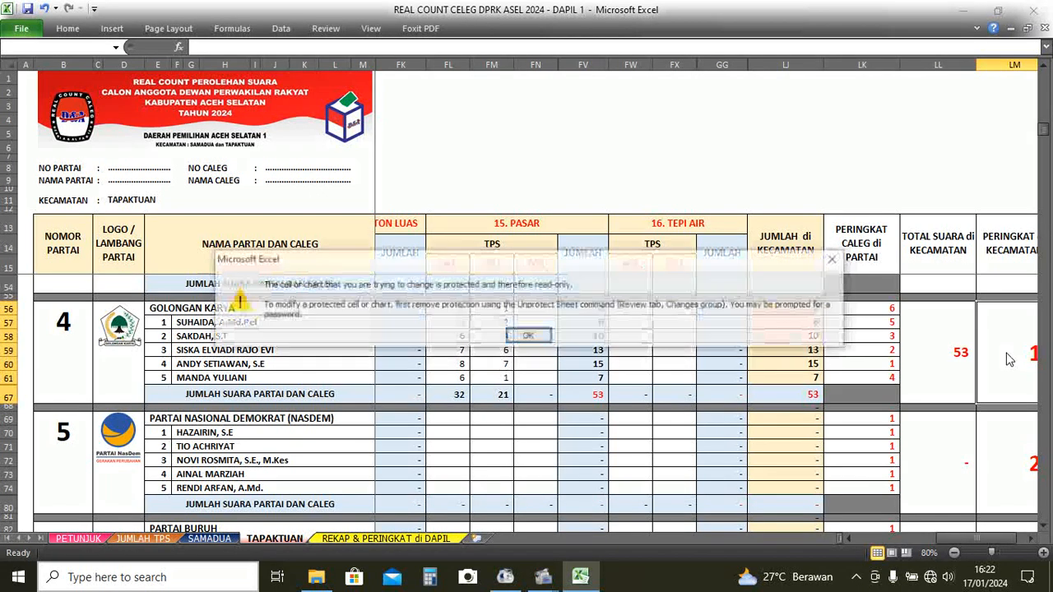
left_click(530, 335)
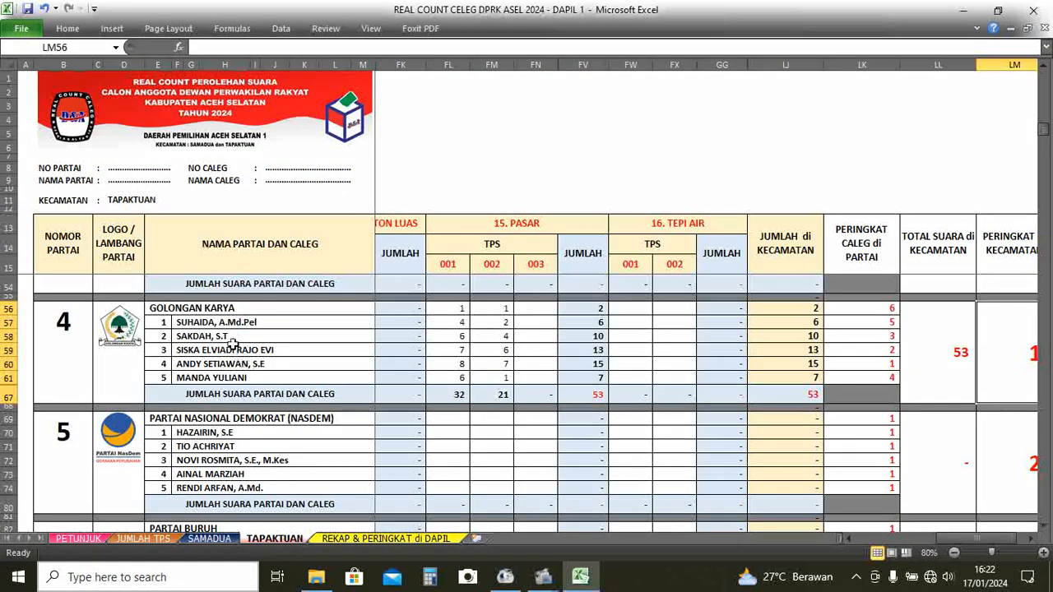
Try to edit the name of Golongan Karya's candidate 2 and the party's NOMOR PARTAI cell.
left_click(232, 339)
double_click(232, 339)
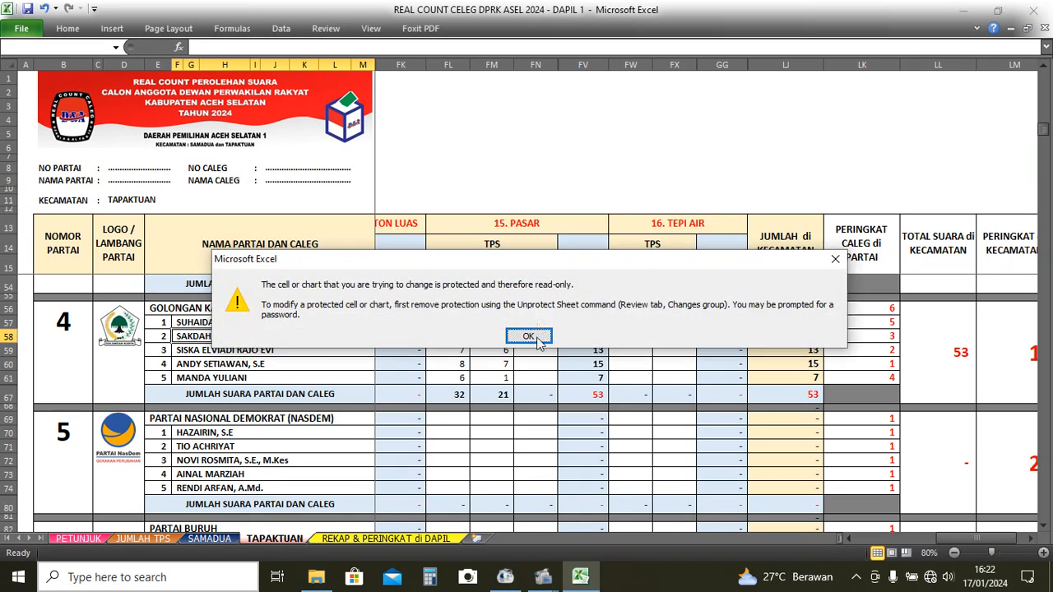
left_click(531, 336)
left_click(59, 333)
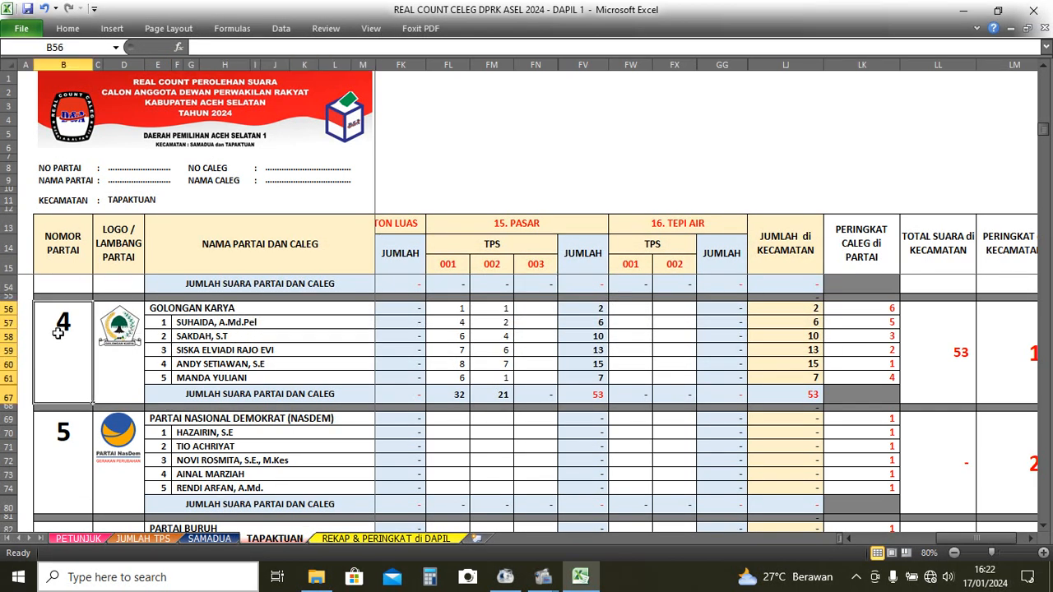
double_click(58, 332)
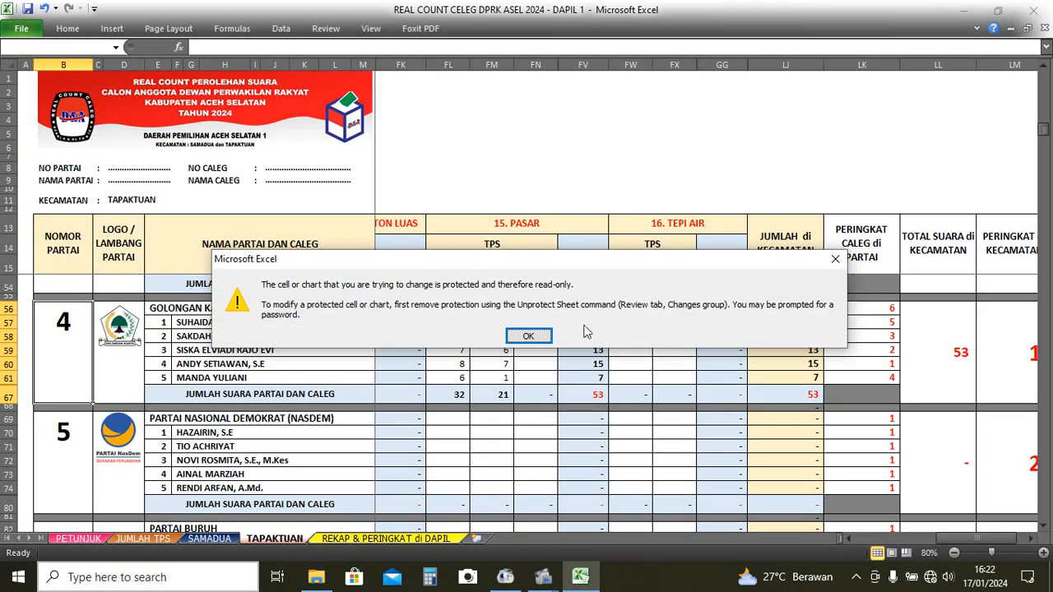
left_click(547, 337)
Enter Golongan Karya's PASAR TPS 003 votes: 1 for the party and 1, 2, 4, 5 and 6 for candidates 1 to 5.
left_click(537, 308)
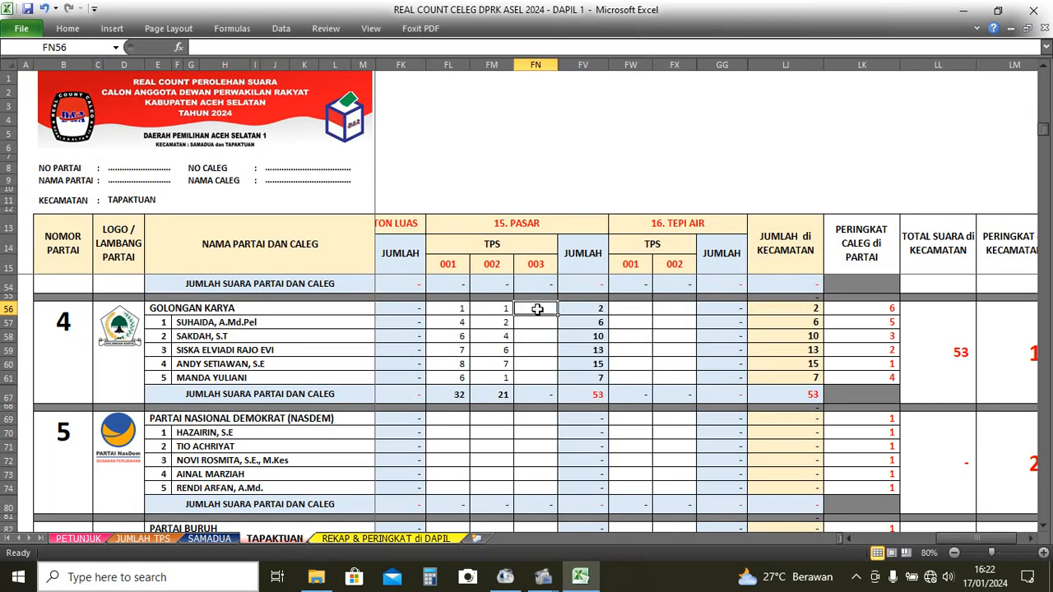
type("1")
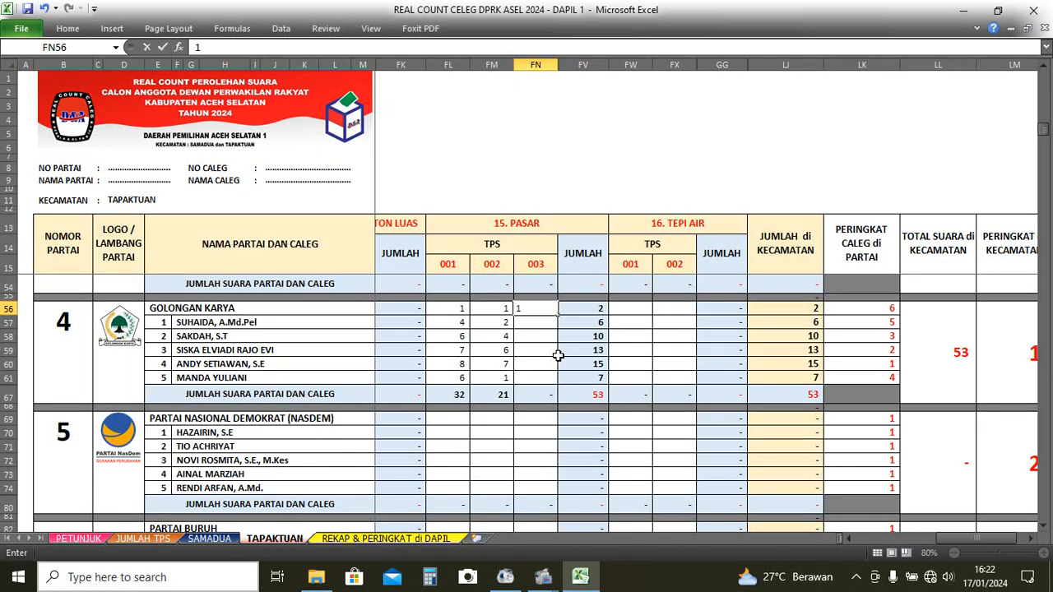
key("Return")
type("1")
key("Return")
type("2")
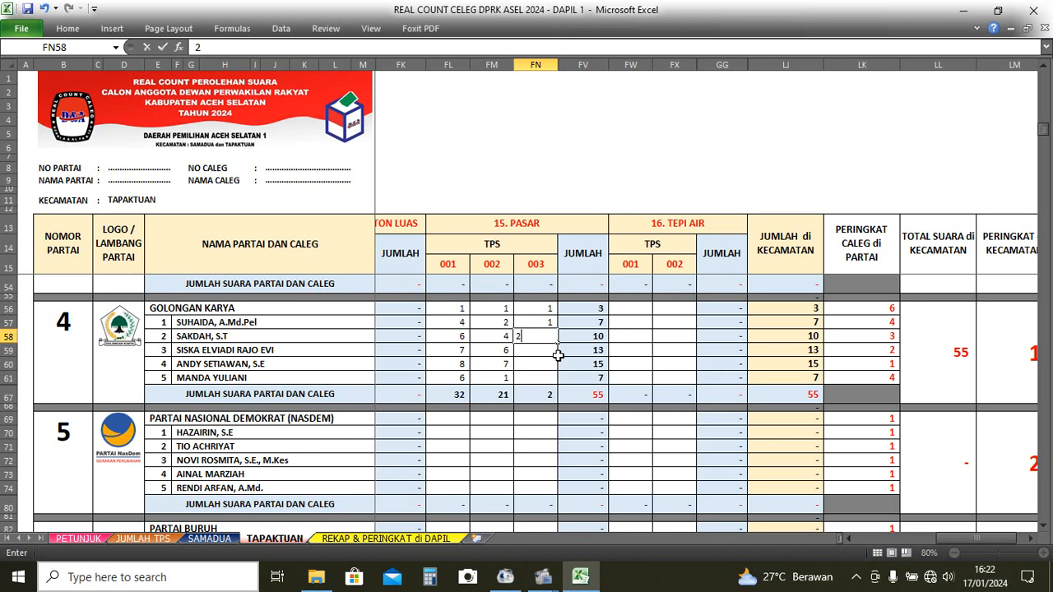
key("Return")
type("4")
key("Return")
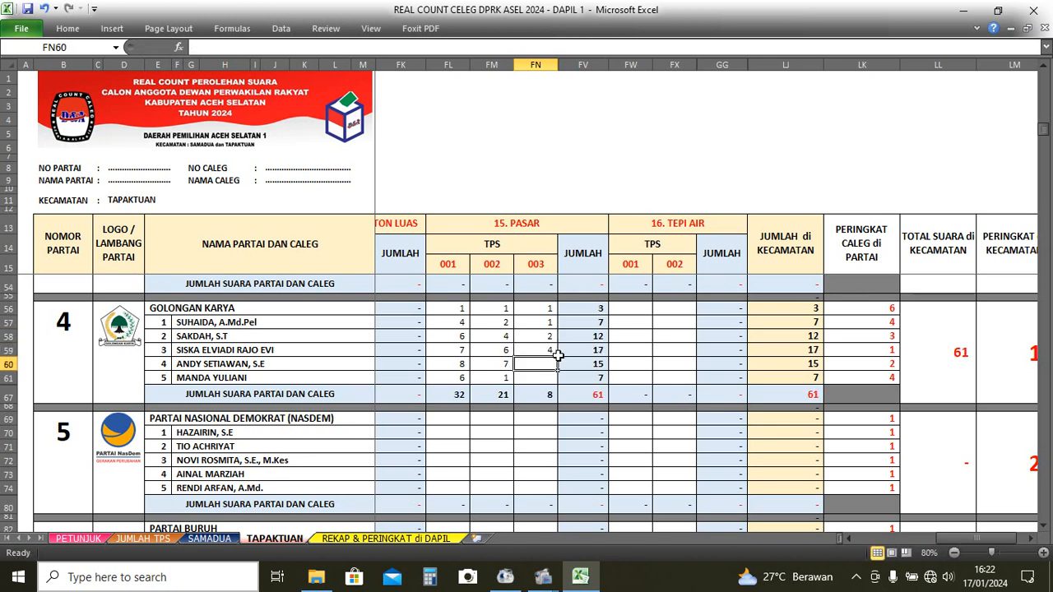
type("5")
key("Return")
type("6")
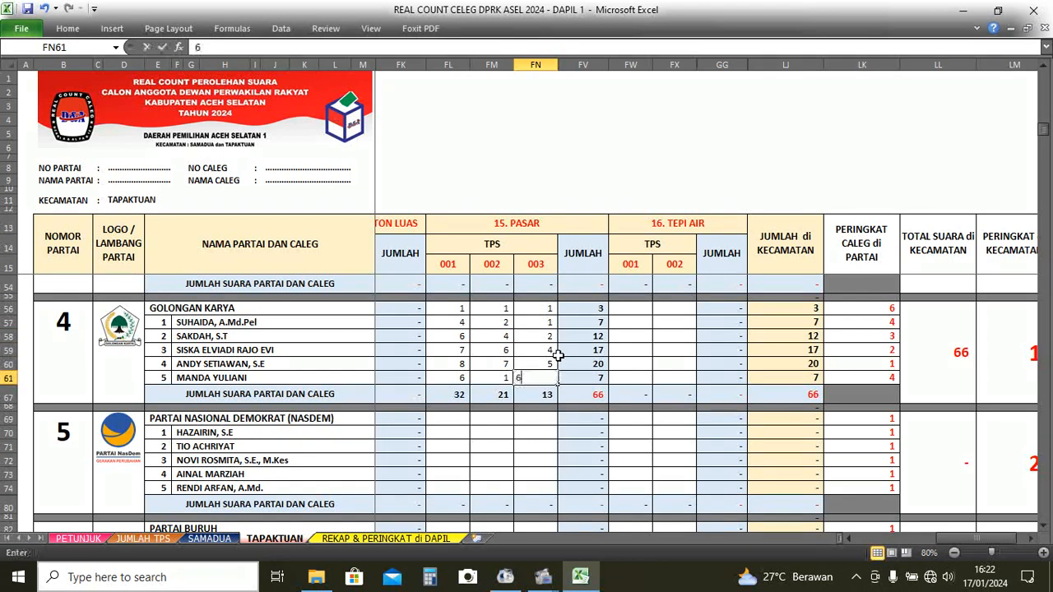
key("Return")
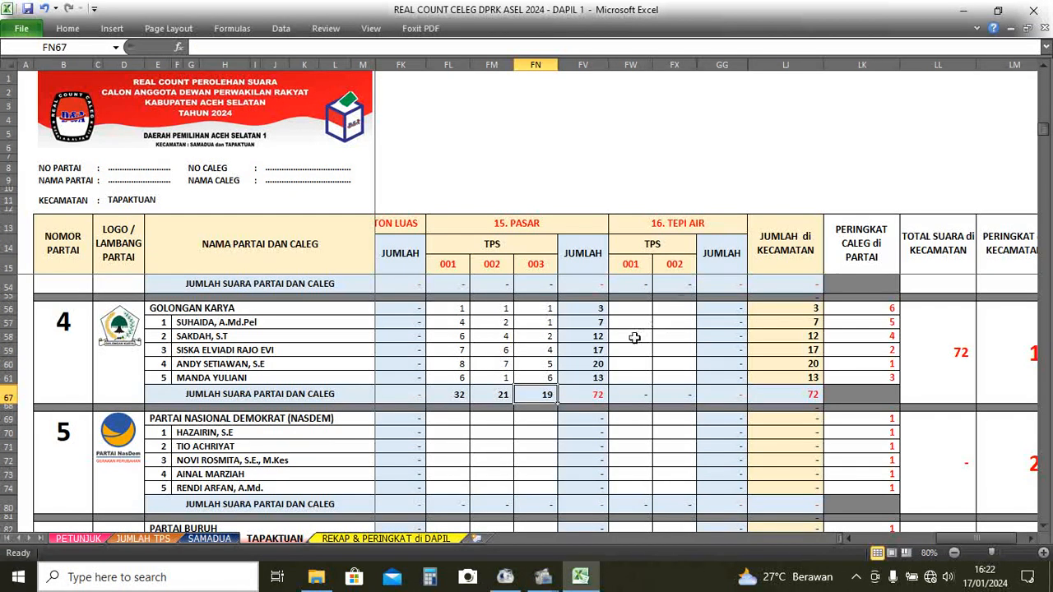
Enter Golongan Karya's TEPI AIR TPS 001 votes: 1 for the party and 3, 5, 7, 6 and 9 for candidates 1 to 5.
left_click(631, 307)
left_click(1031, 539)
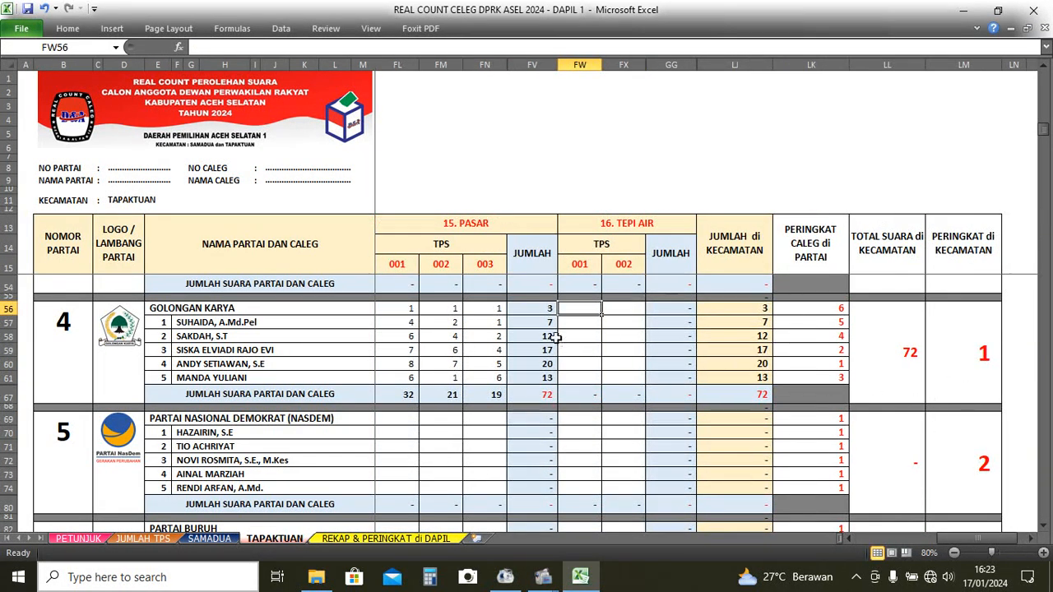
type("1")
key("Return")
type("3")
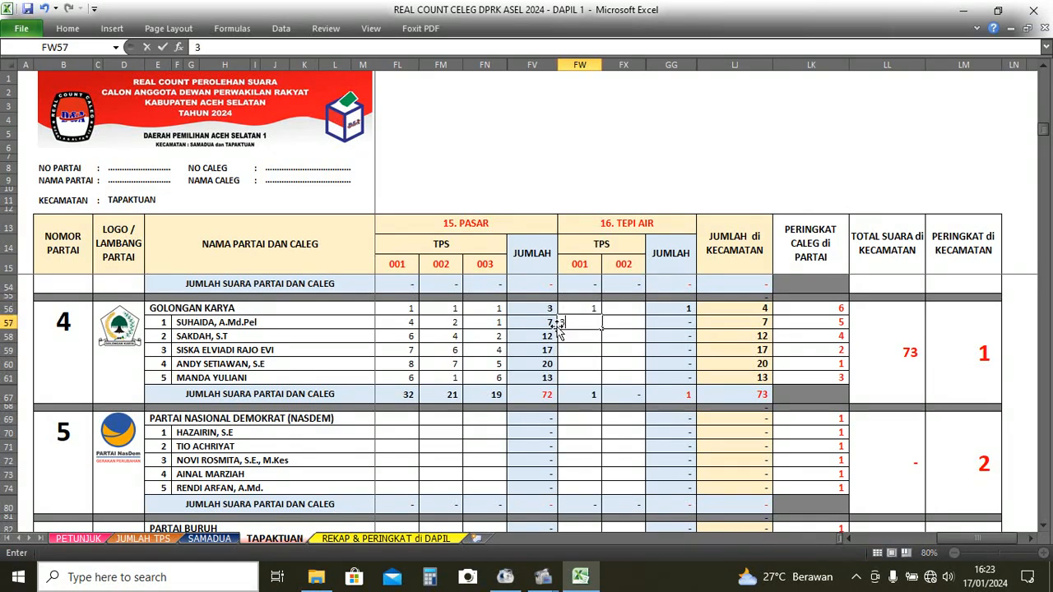
key("Return")
type("5")
key("Return")
type("7")
key("Return")
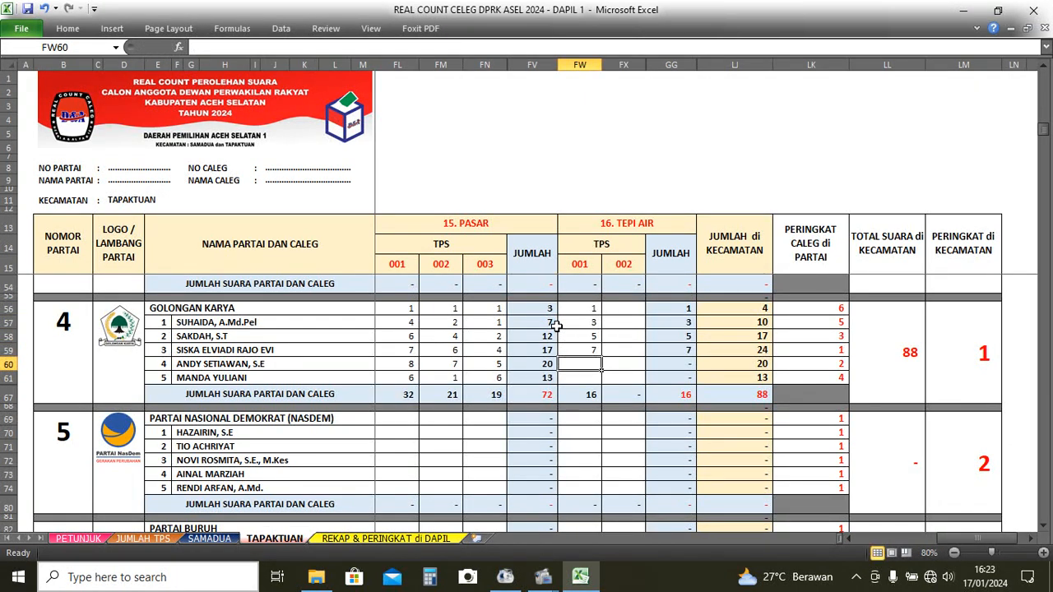
type("6")
key("Return")
type("9")
key("Return")
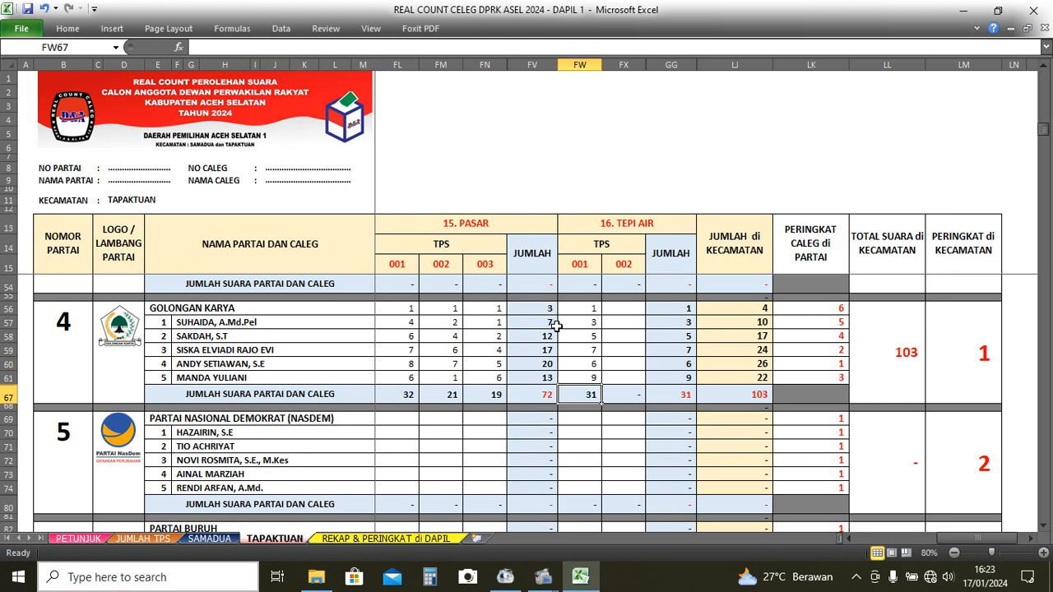
Enter Golongan Karya's TEPI AIR TPS 002 votes: 1 for the party and 3, 6, 9, 4 and 4 for candidates 1 to 5.
left_click(627, 307)
type("1")
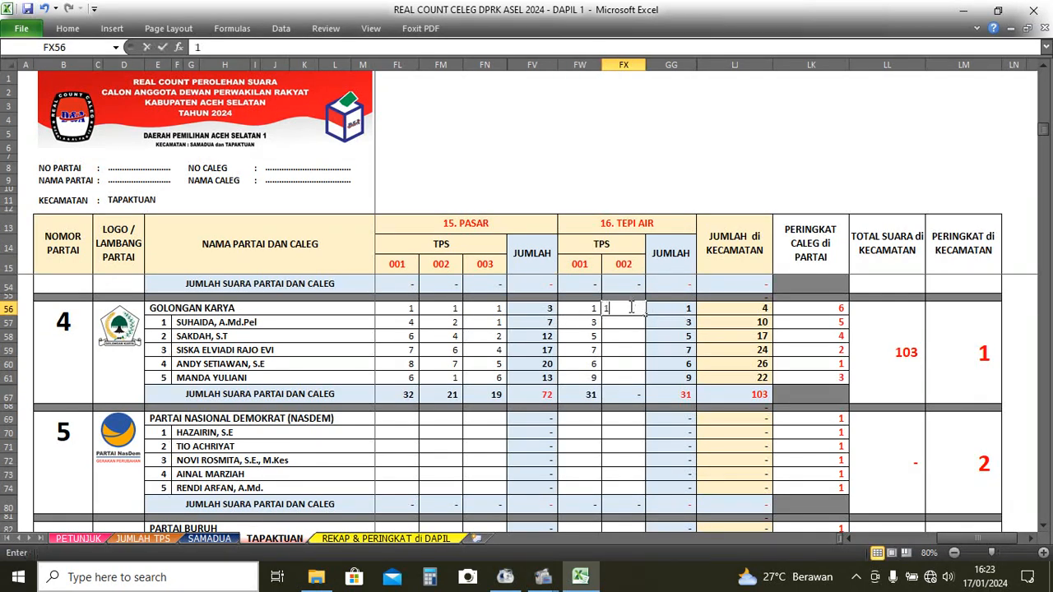
key("ctrl+Return")
key("Return")
type("3")
key("Return")
type("6")
key("Return")
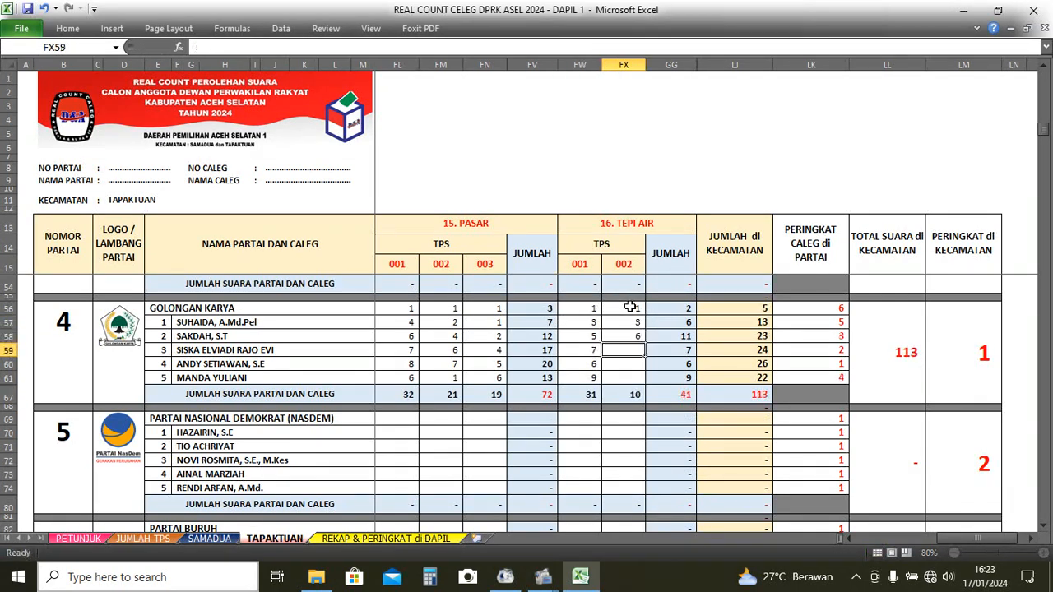
type("9")
key("Return")
type("4")
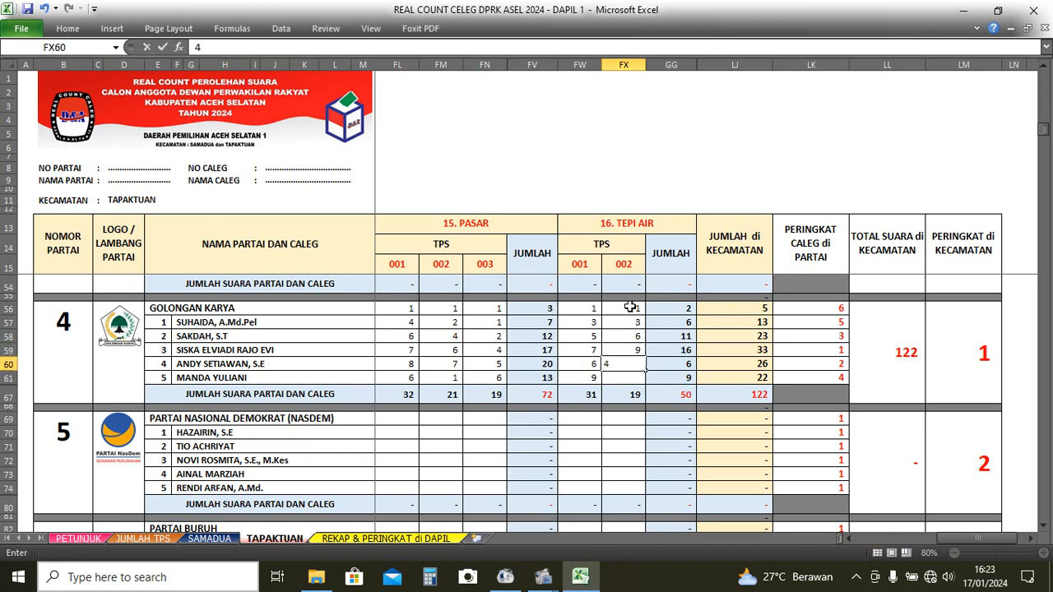
key("Return")
type("4")
key("Return")
type("1")
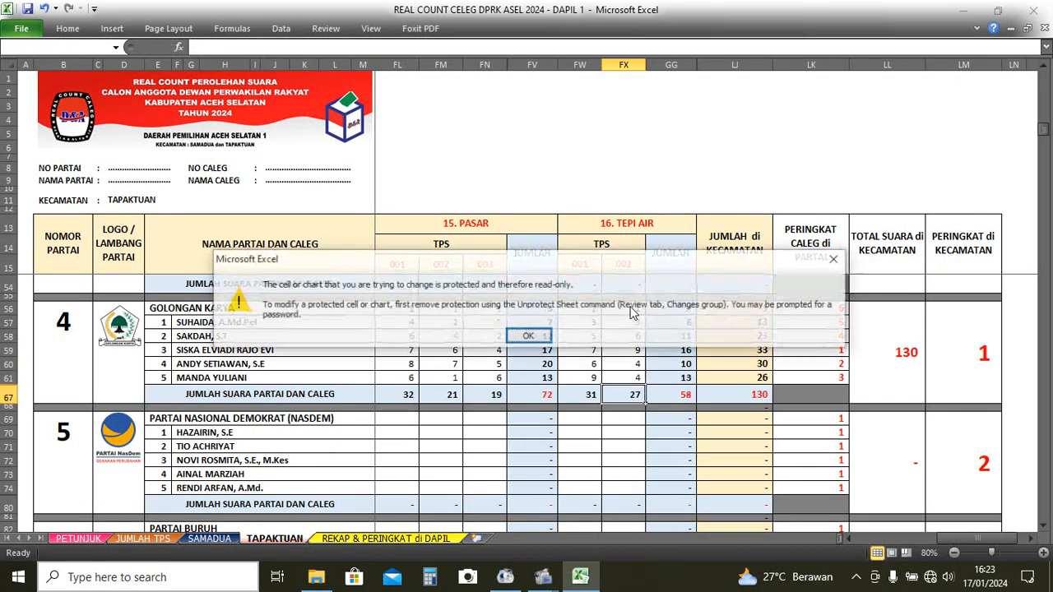
left_click(530, 337)
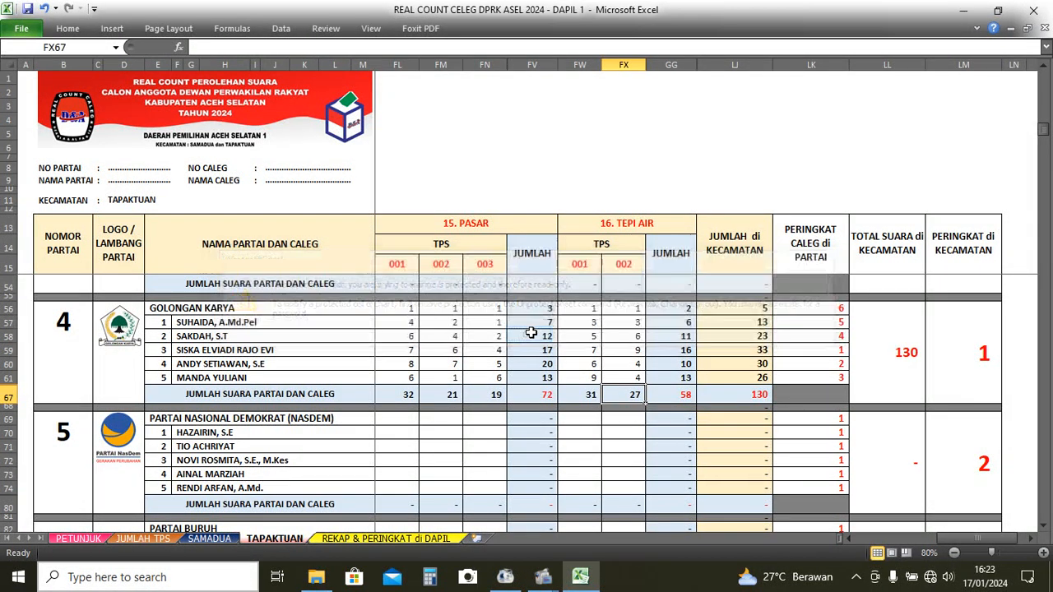
Enter NasDem's PASAR TPS 001 votes: 1 for the party and 2, 3, 6, 8 and 5 for candidates 1 to 5.
left_click(410, 422)
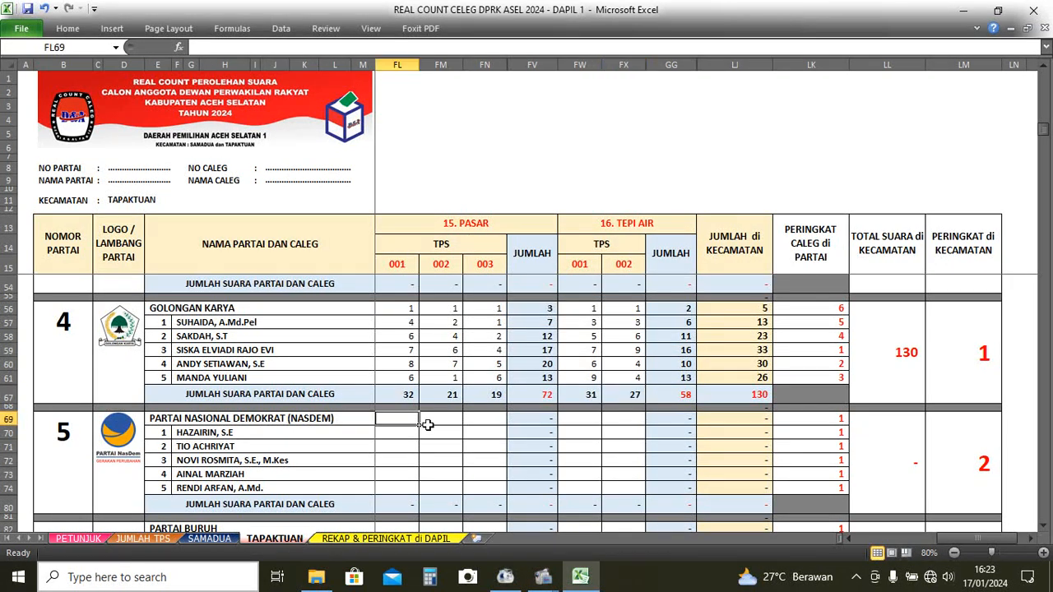
type("1")
key("Return")
type("2")
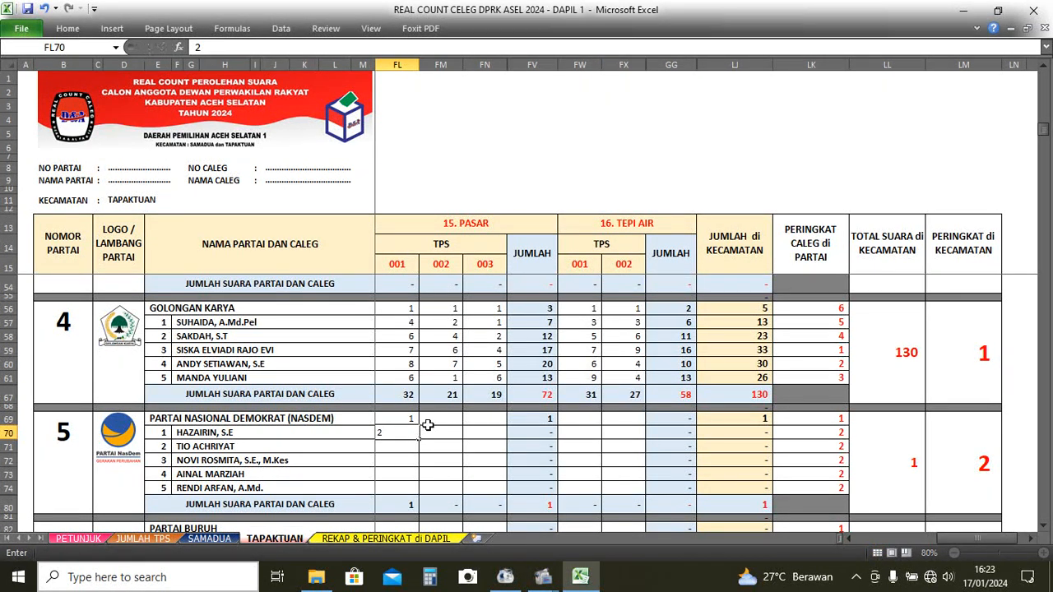
key("Return")
type("3")
key("Return")
type("6")
key("Return")
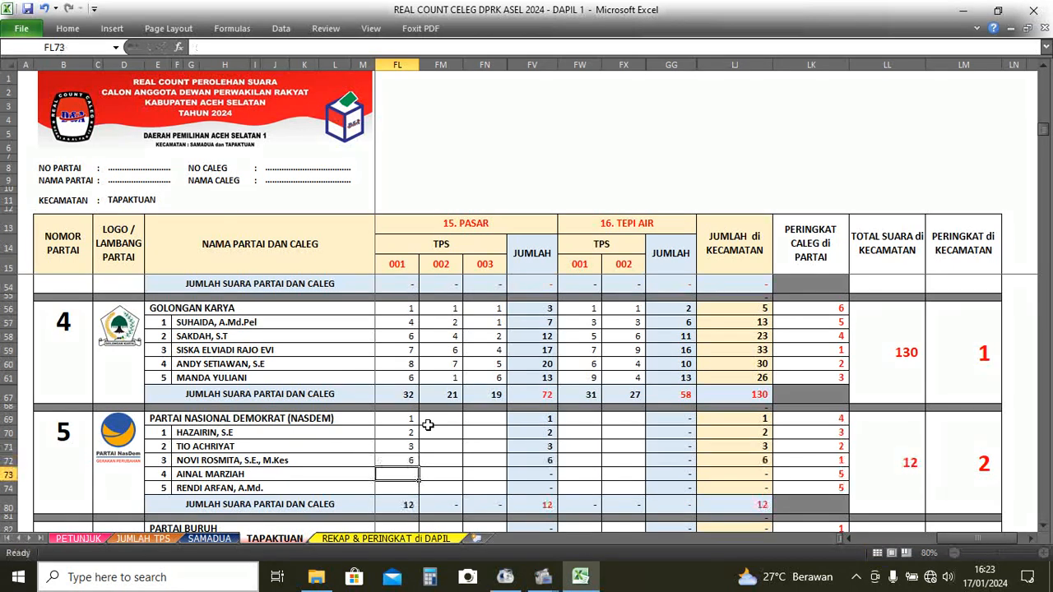
type("8")
key("Return")
type("5")
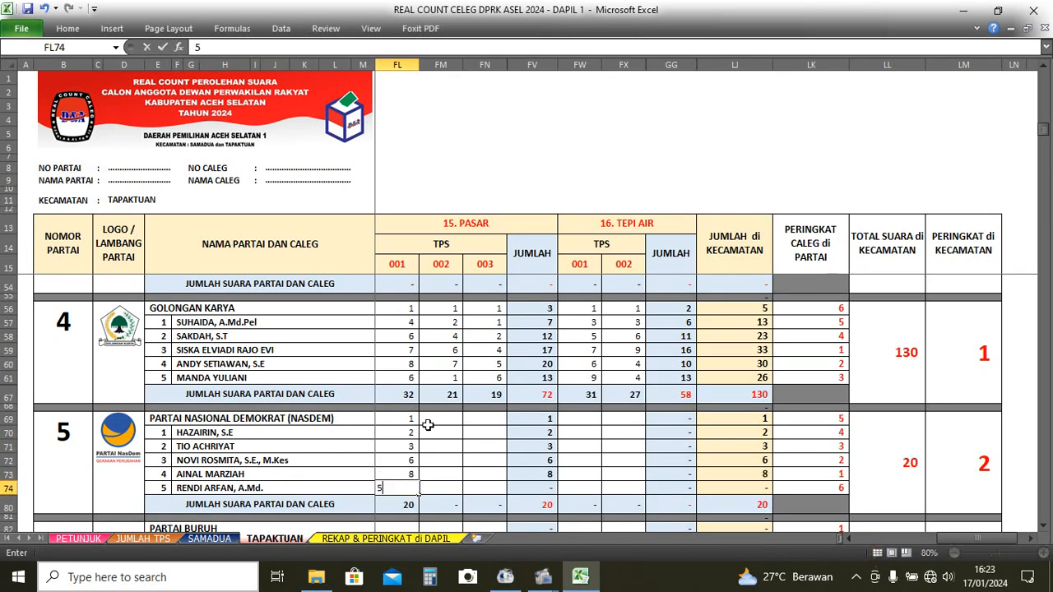
key("Return")
Enter NasDem's PASAR TPS 002 votes: 1 for the party and 8, 5, 3, 2 and 9 for candidates 1 to 5.
left_click(455, 420)
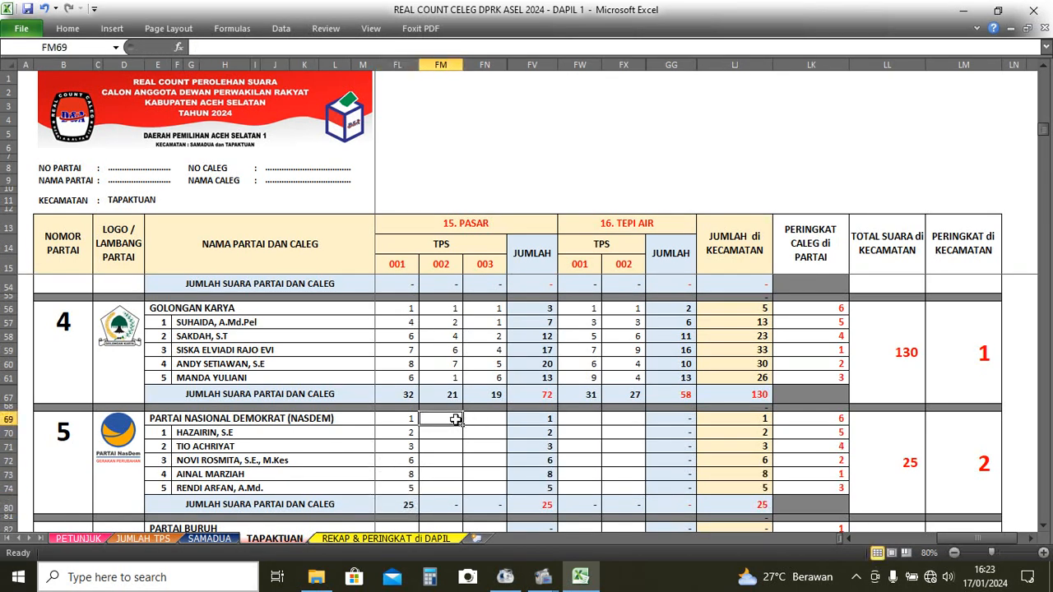
type("1")
key("Return")
type("8")
key("Return")
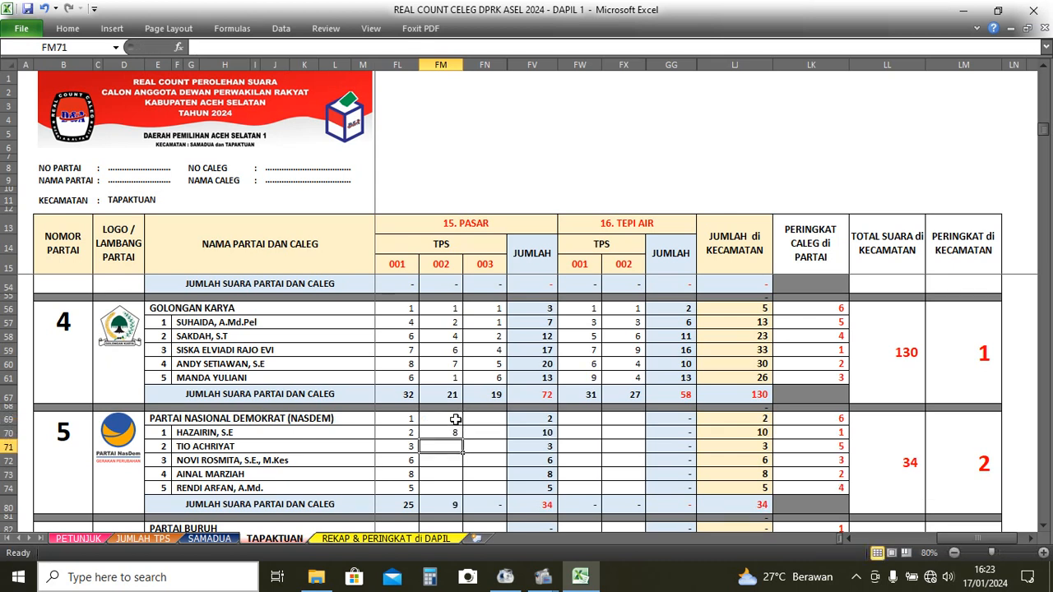
type("5")
key("Return")
type("3")
key("Return")
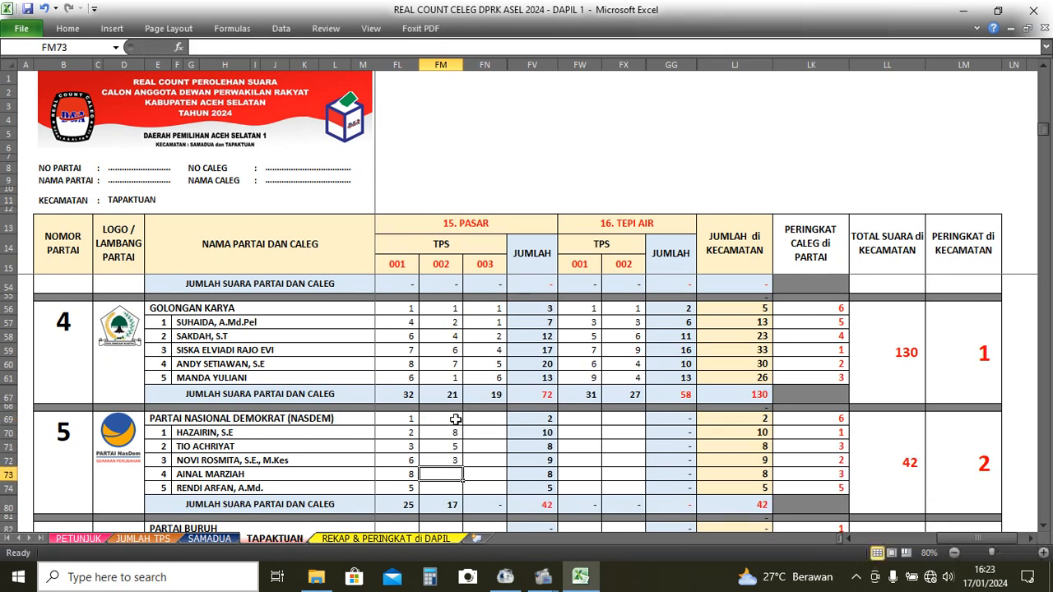
type("2")
key("Return")
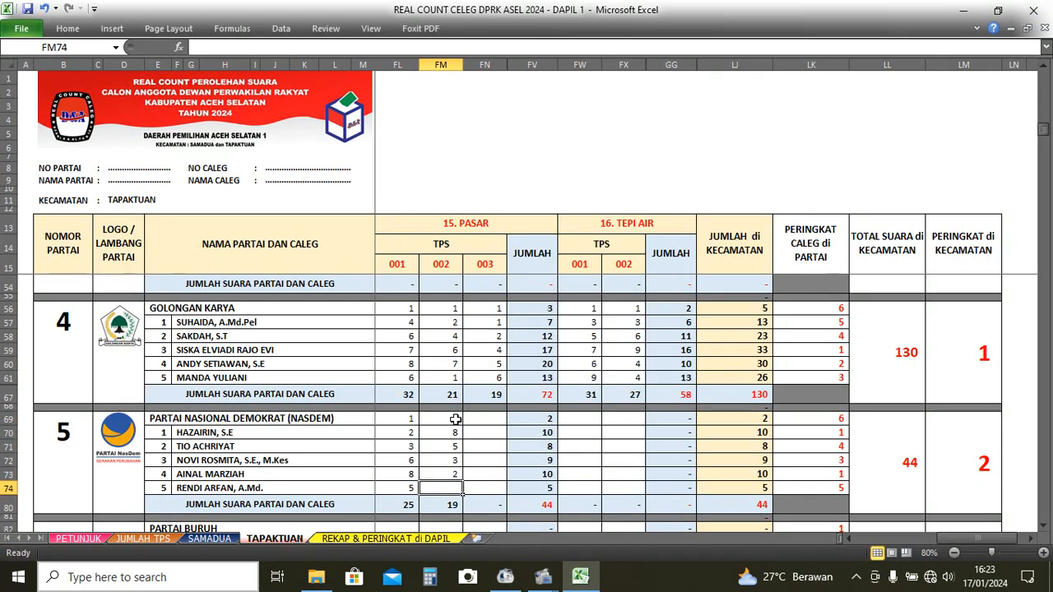
type("9")
key("Return")
Enter NasDem's PASAR TPS 003 votes: 1 for the party and 9, 6, 4, 3 and 2 for candidates 1 to 5.
left_click(484, 420)
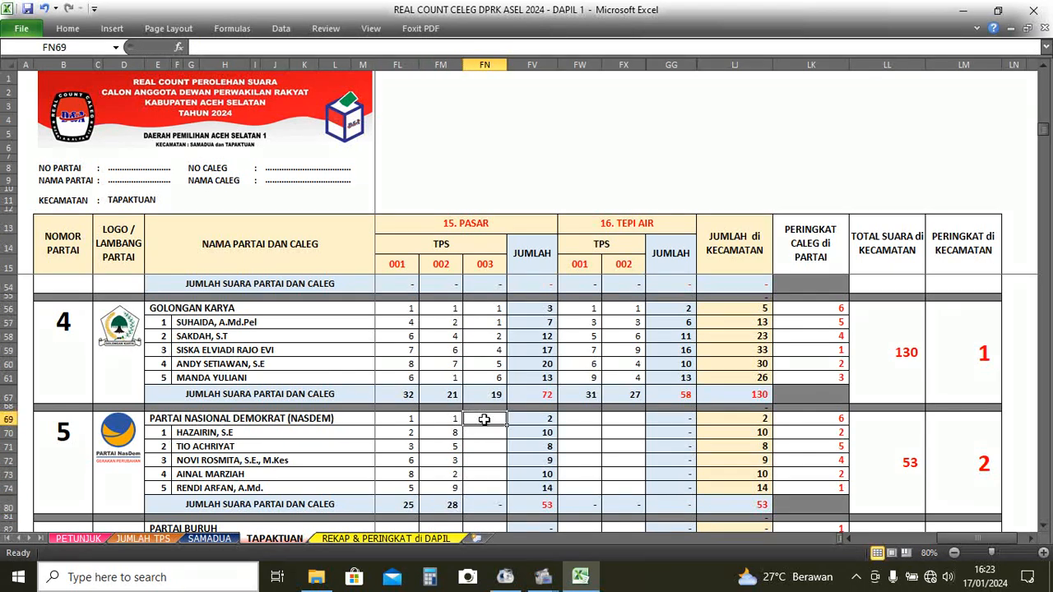
type("1")
key("Return")
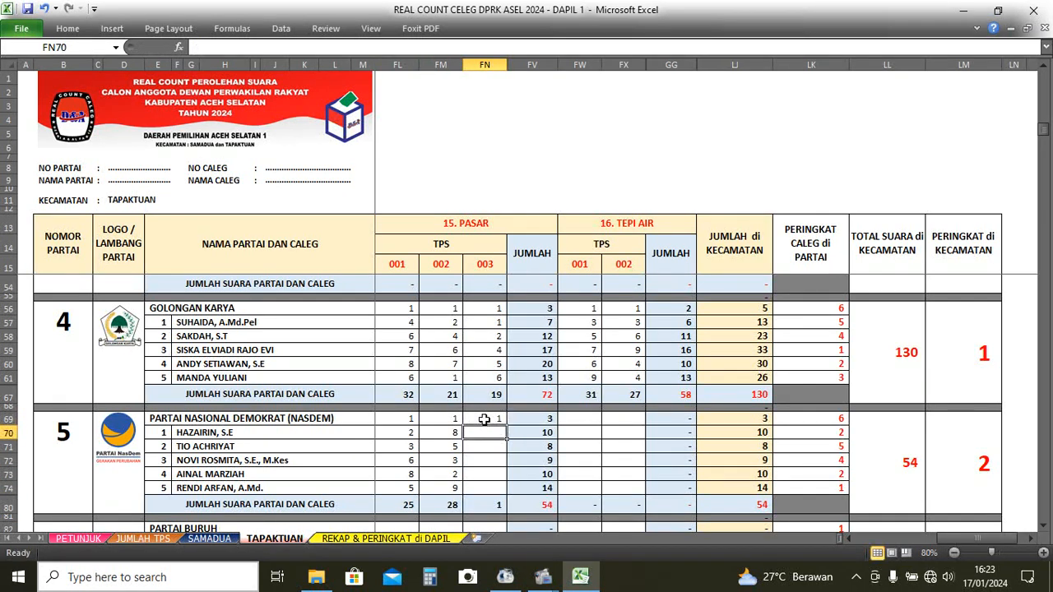
type("9")
key("Return")
type("6")
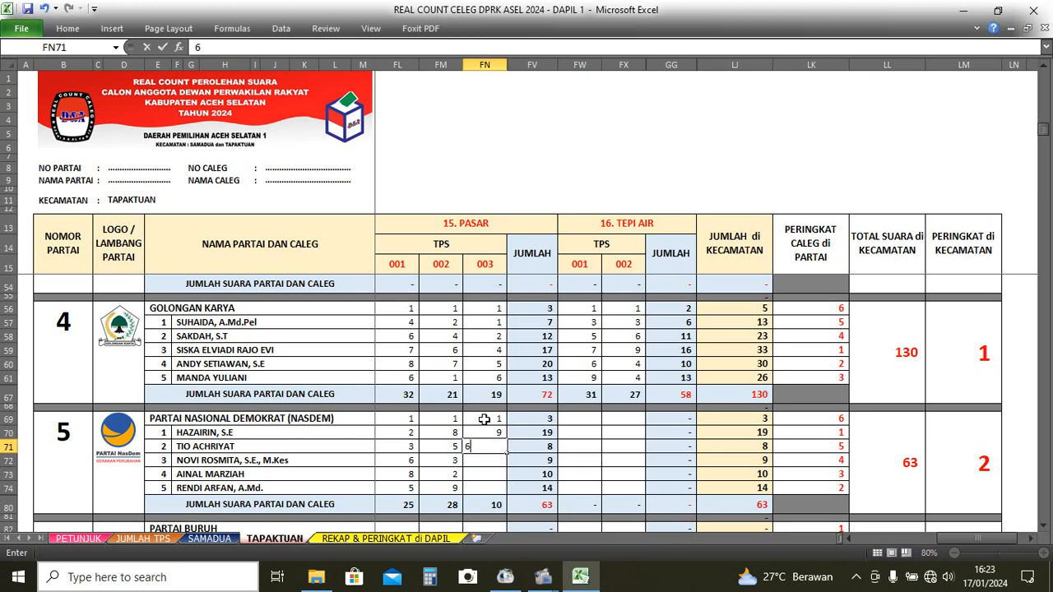
key("Return")
type("4")
key("Return")
type("3")
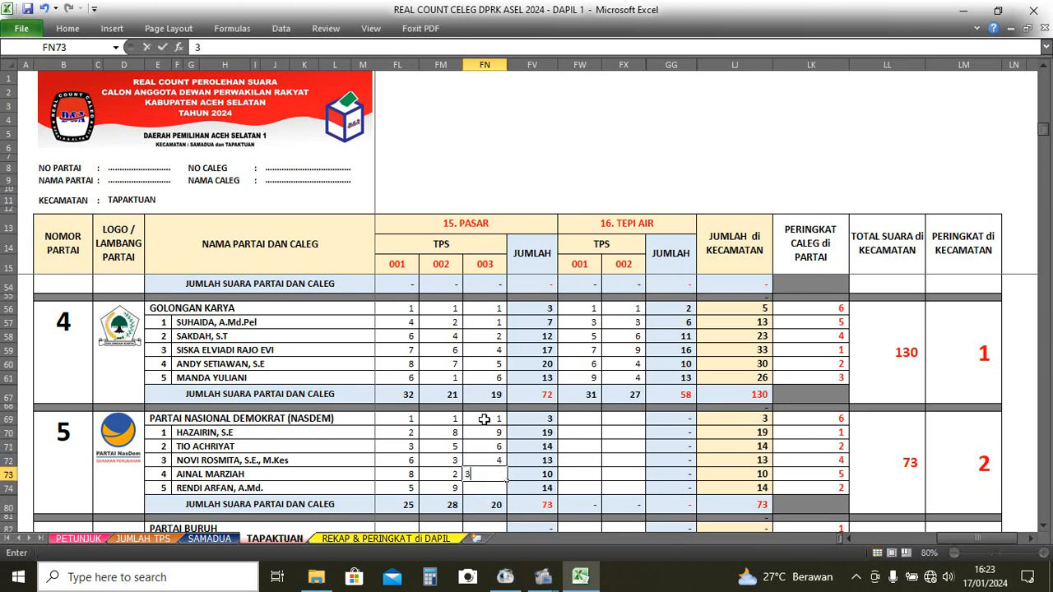
key("Return")
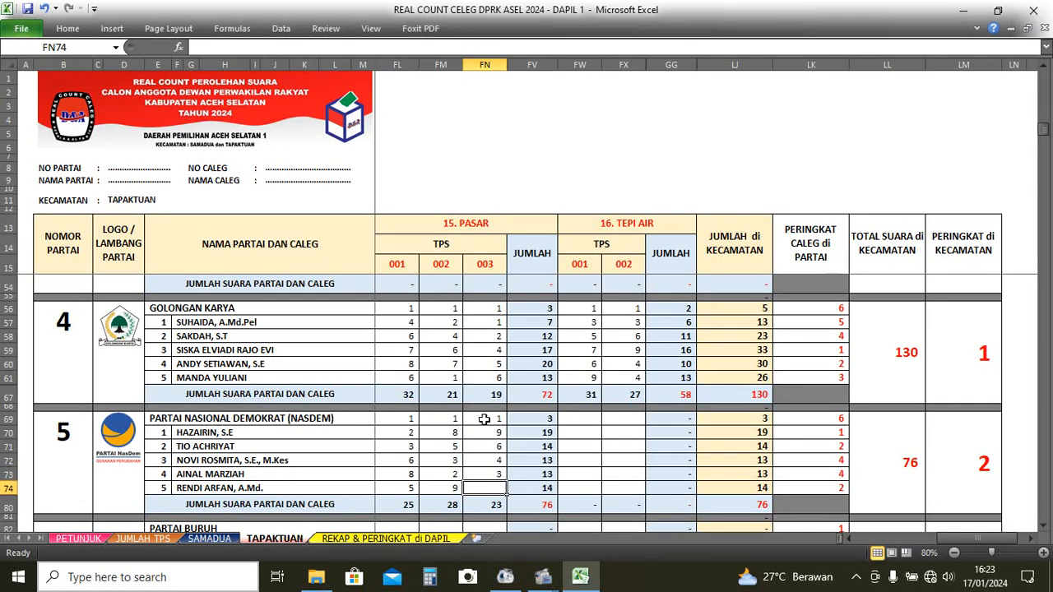
type("2")
key("Return")
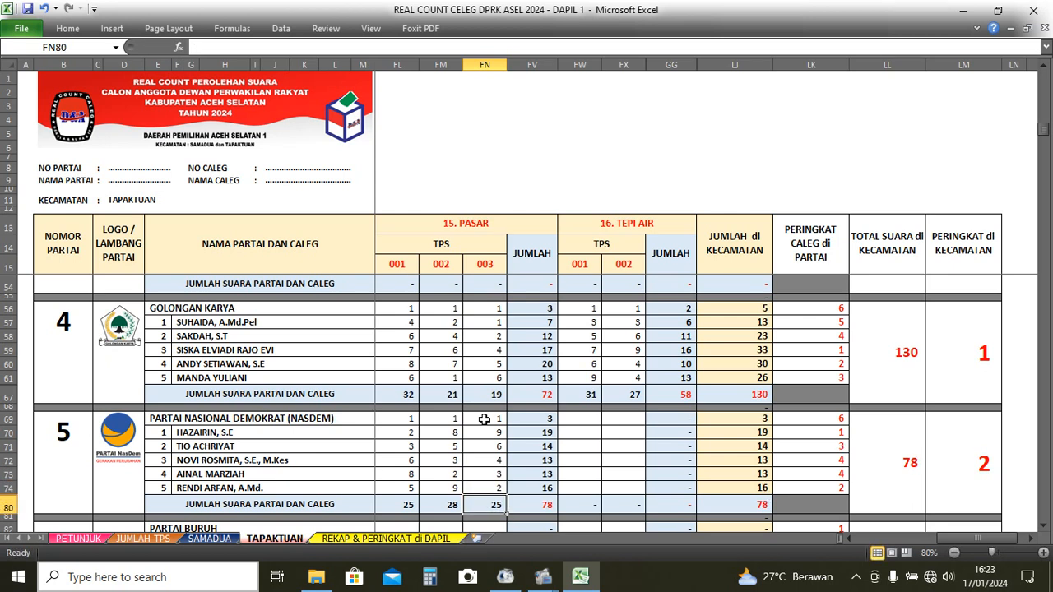
Enter NasDem's TEPI AIR TPS 001 votes: 1 for the party and 7, 6, 5, 4 and 9 for candidates 1 to 5.
left_click(587, 418)
key("Return")
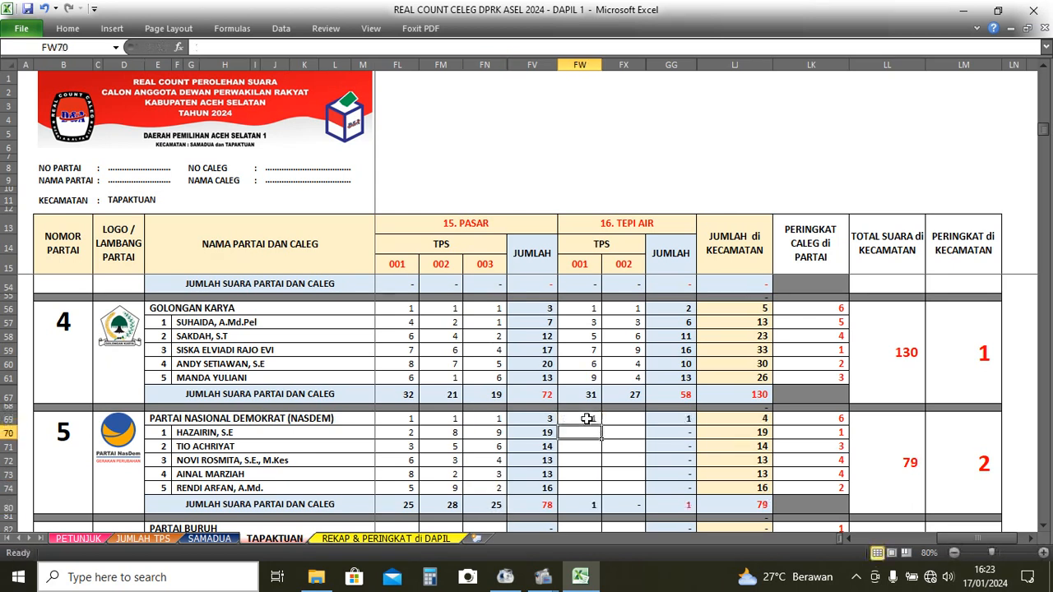
type("7")
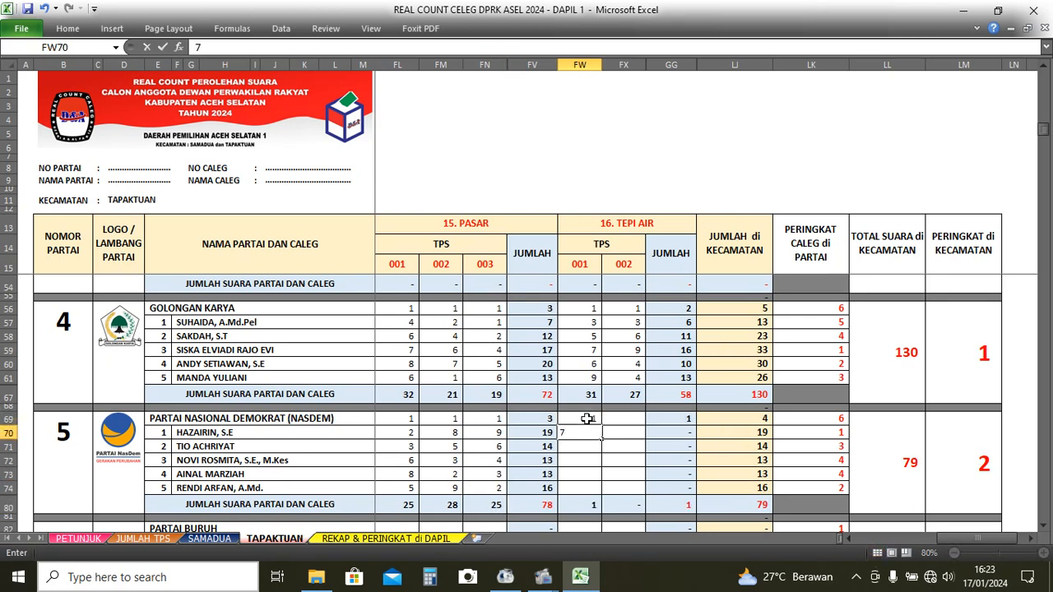
key("Return")
type("6")
key("Return")
type("5")
key("Return")
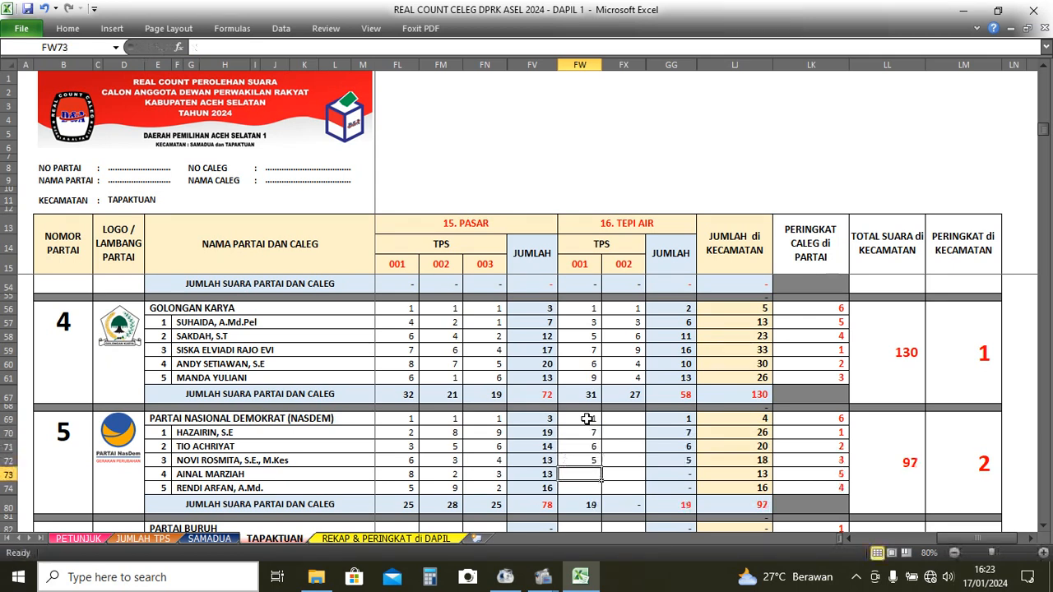
type("4")
key("Return")
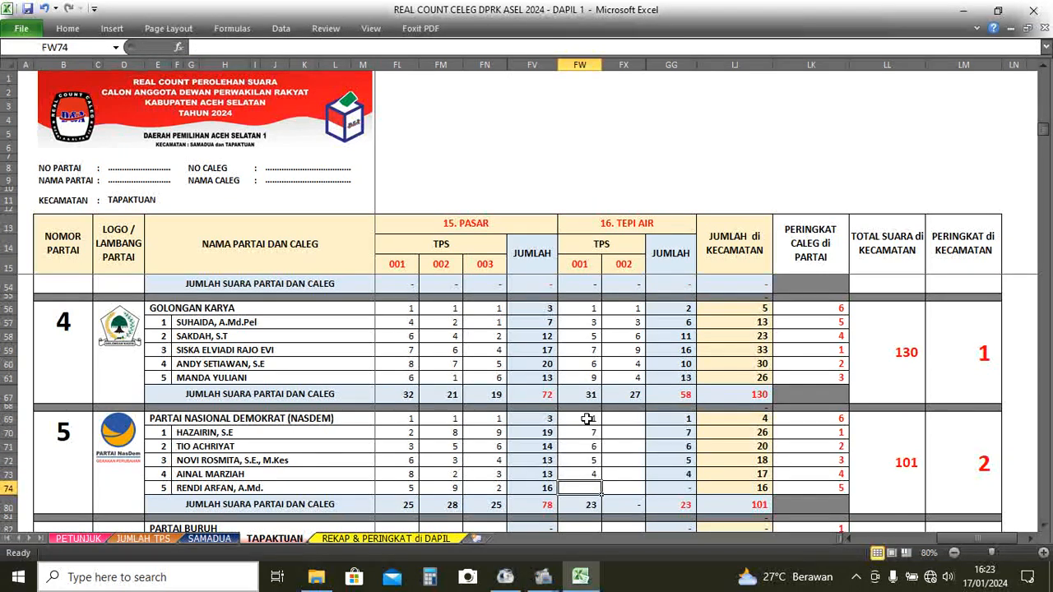
type("9")
key("Return")
Enter NasDem's TEPI AIR TPS 002 votes: 7 for the party and 6, 9, 6, 8 and 5 for candidates 1 to 5.
left_click(620, 418)
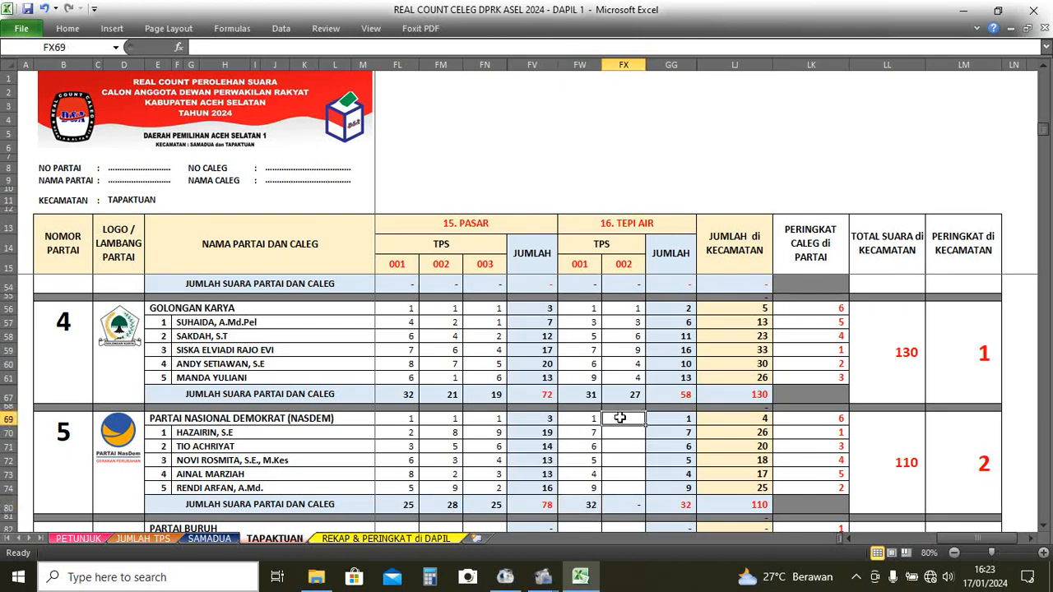
type("7")
key("Return")
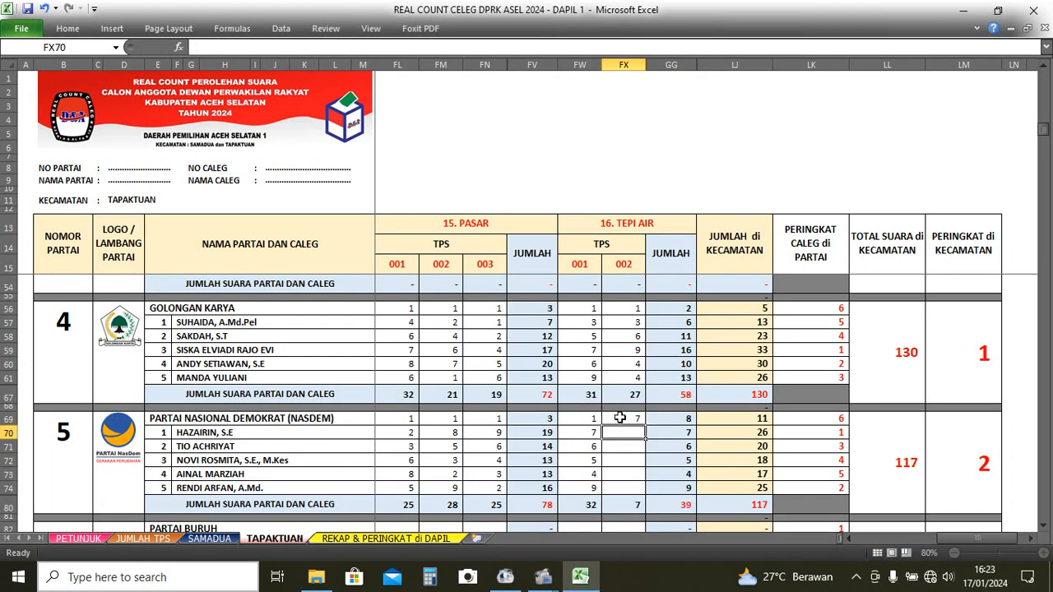
type("6")
key("Return")
type("9")
key("Return")
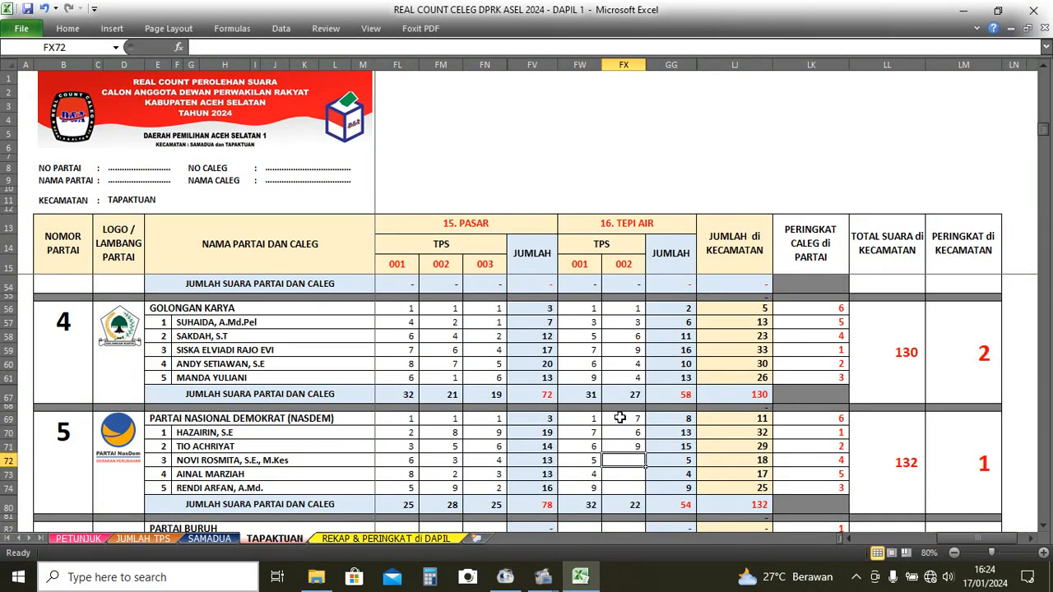
type("6")
key("Return")
type("8")
key("Return")
type("5")
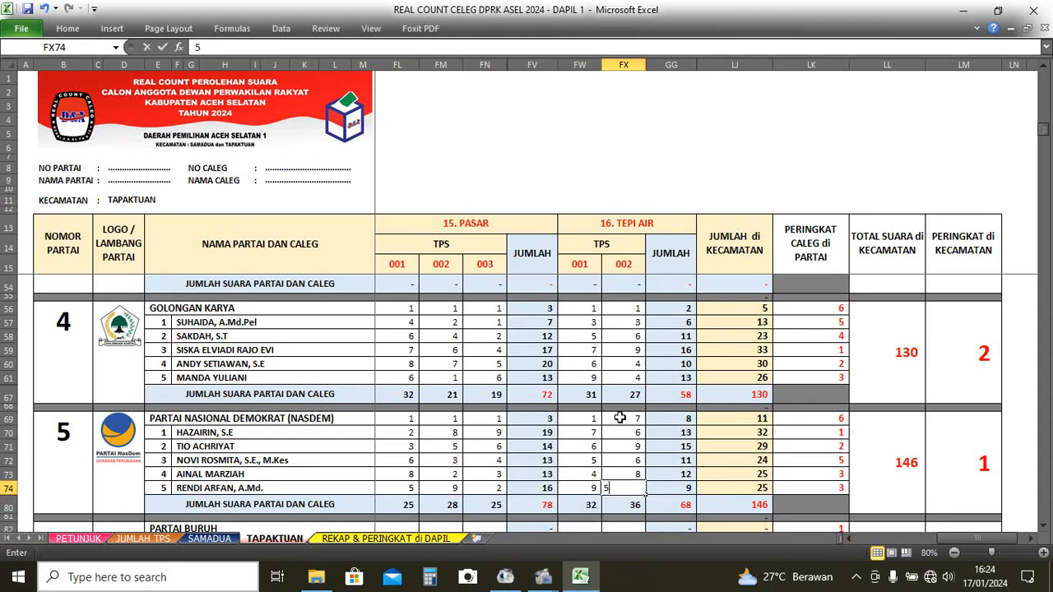
key("Return")
key("6")
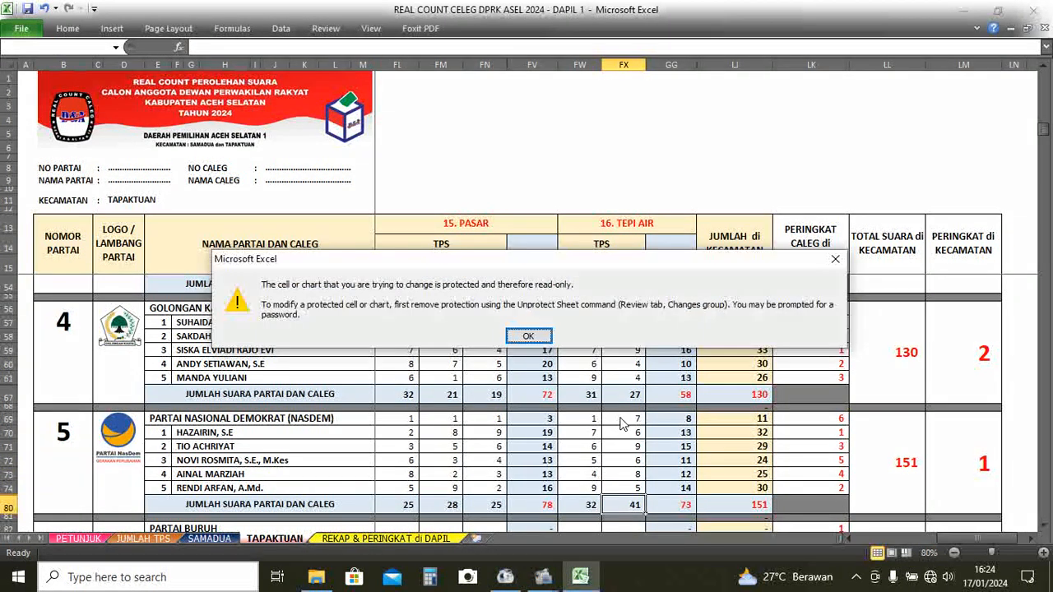
left_click(530, 336)
Enter Partai Buruh's votes: 1 for the party and 4 for candidate 1 at PASAR TPS 001, and 1 for the party at TEPI AIR TPS 001.
scroll(579, 369, "down", 3)
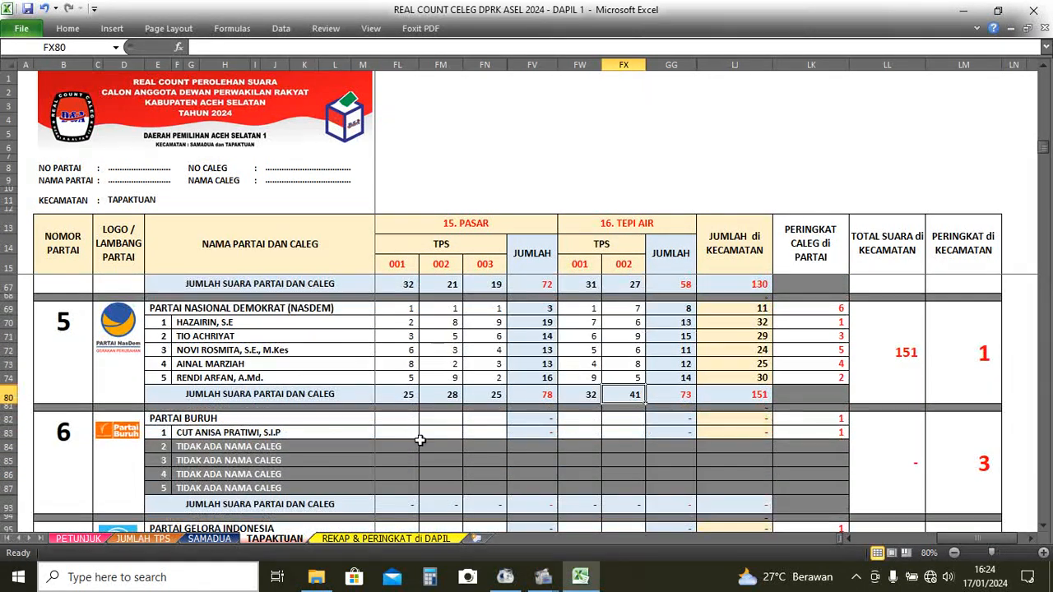
left_click(408, 420)
type("1")
key("Return")
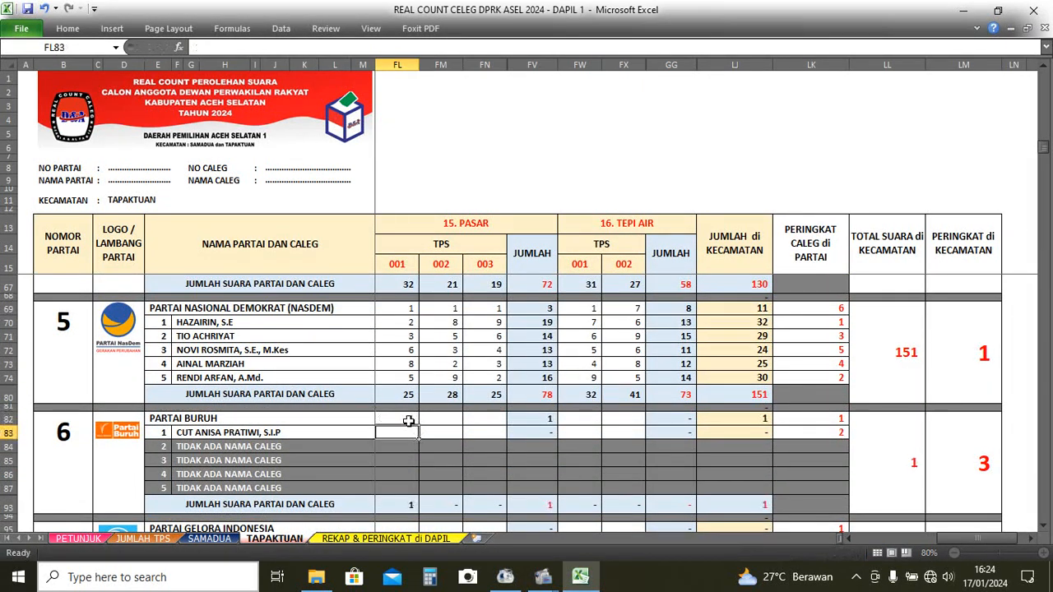
type("4")
key("Return")
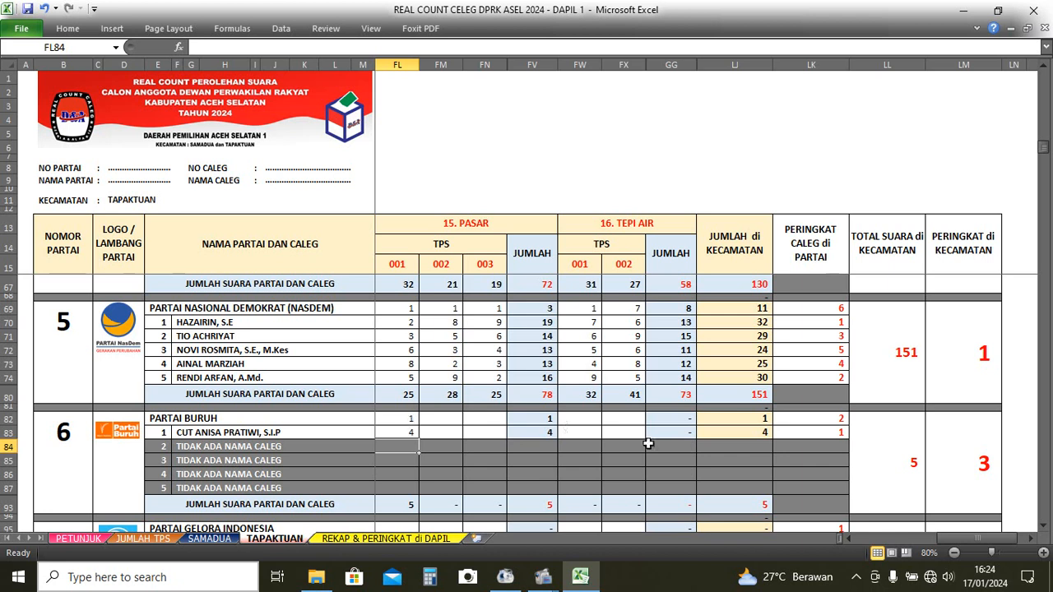
left_click(592, 421)
type("1")
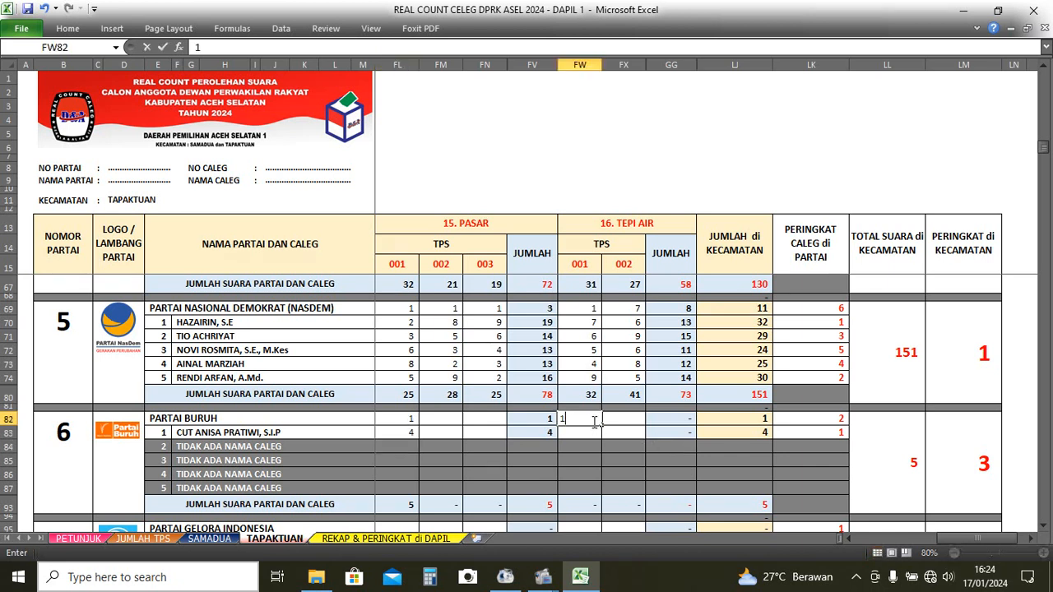
key("Return")
Enter 1 party vote for Partai Gelora Indonesia at both PASAR TPS 003 and TEPI AIR TPS 002.
scroll(580, 419, "down", 2)
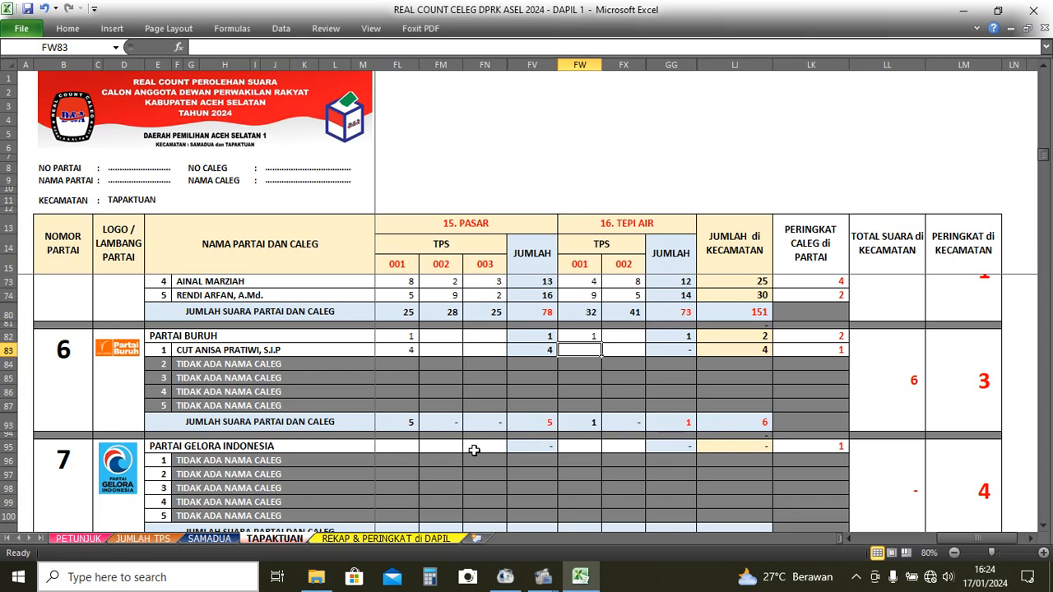
left_click(474, 450)
type("1")
key("Return")
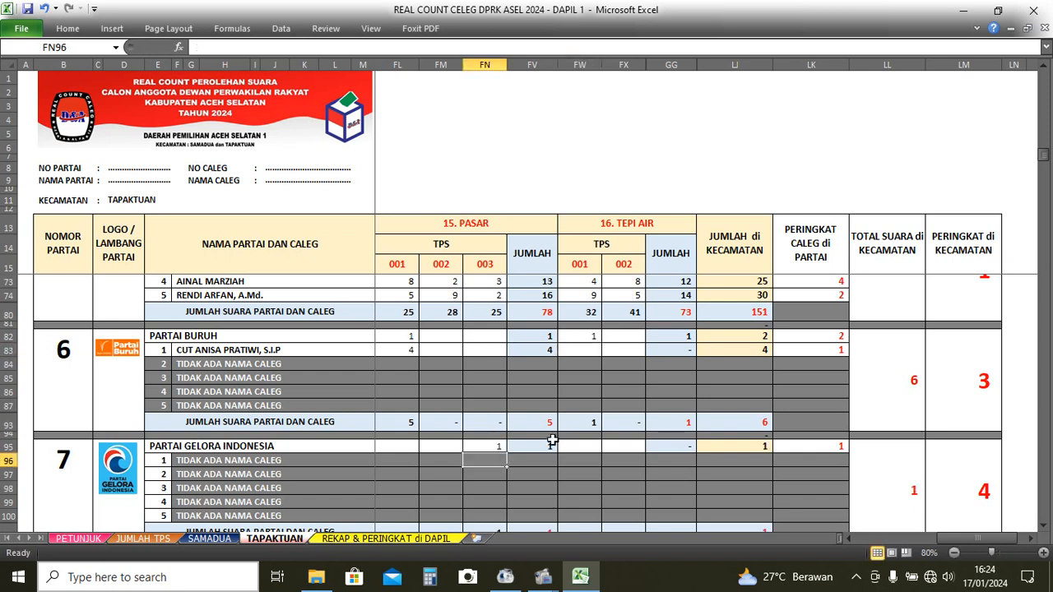
left_click(619, 451)
type("1")
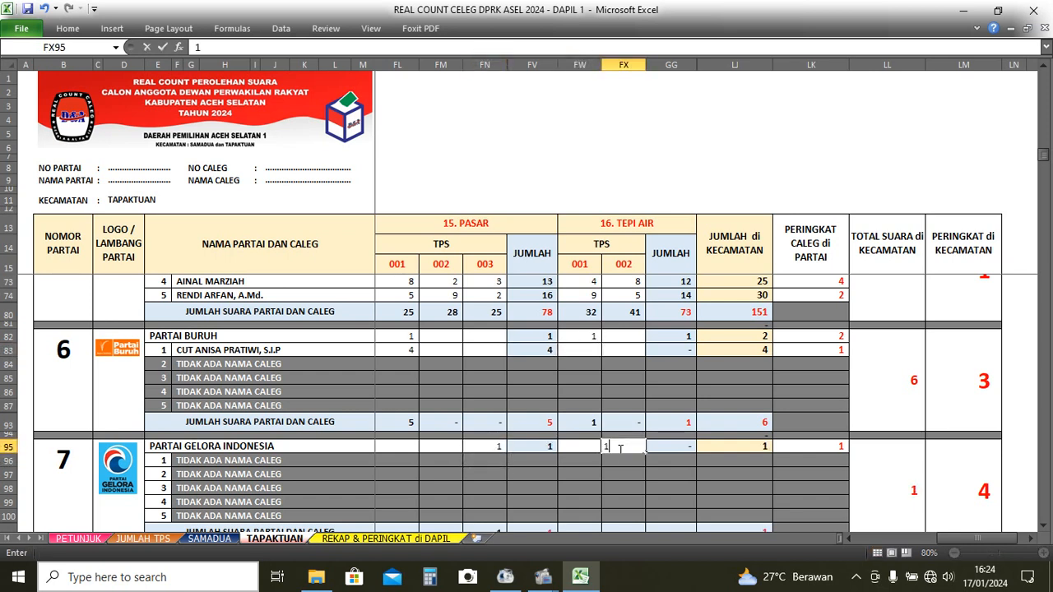
key("Return")
scroll(623, 454, "down", 3)
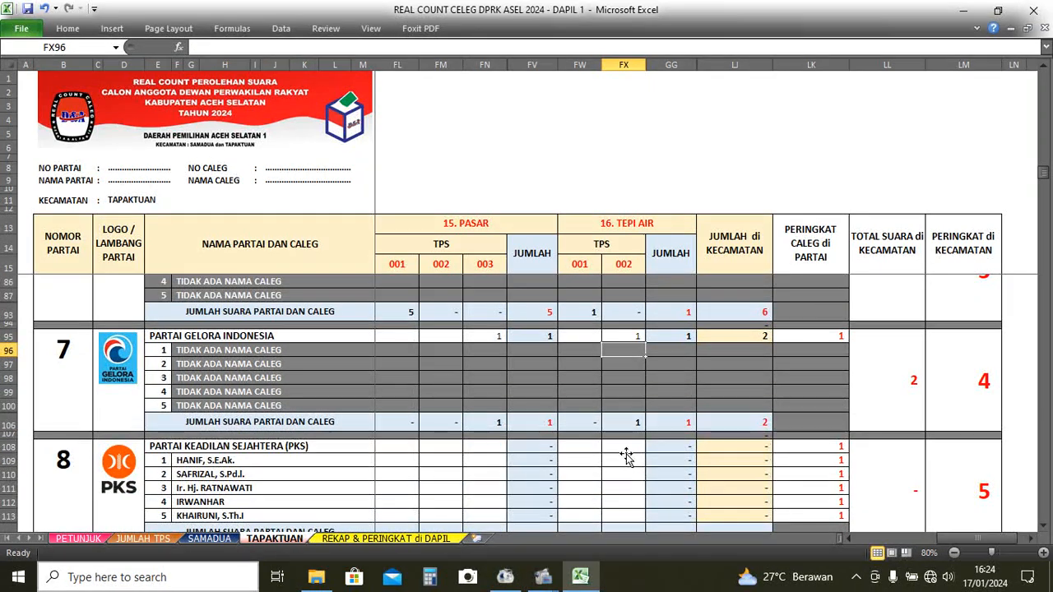
Enter the PKS votes for Pasar TPS 001 on the TAPAKTUAN sheet: party 1, candidates 1 to 5 with 3, 6, 8, 9, 5.
scroll(626, 457, "up", 20)
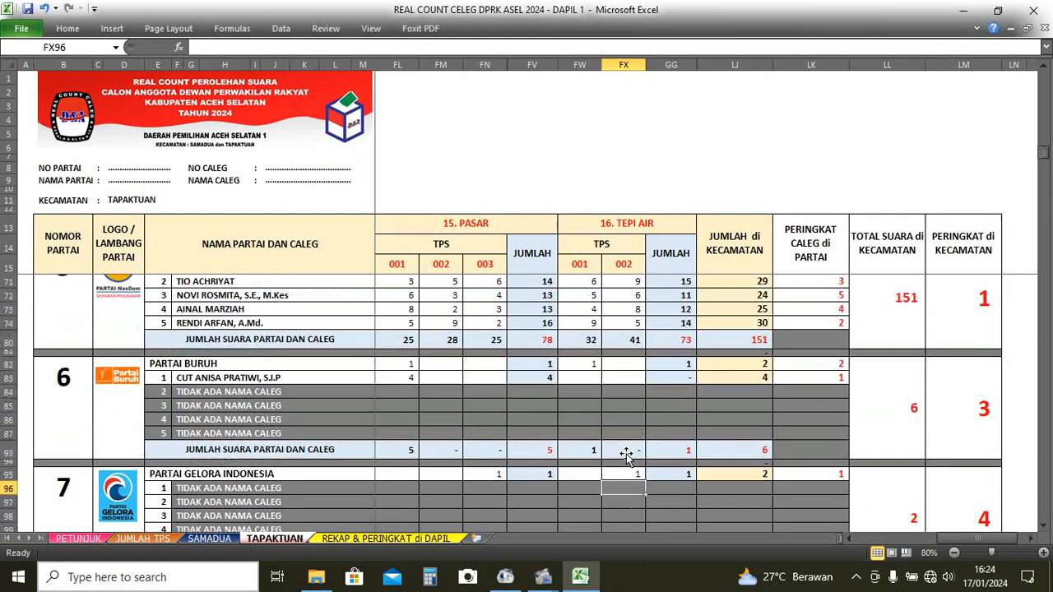
scroll(626, 457, "down", 20)
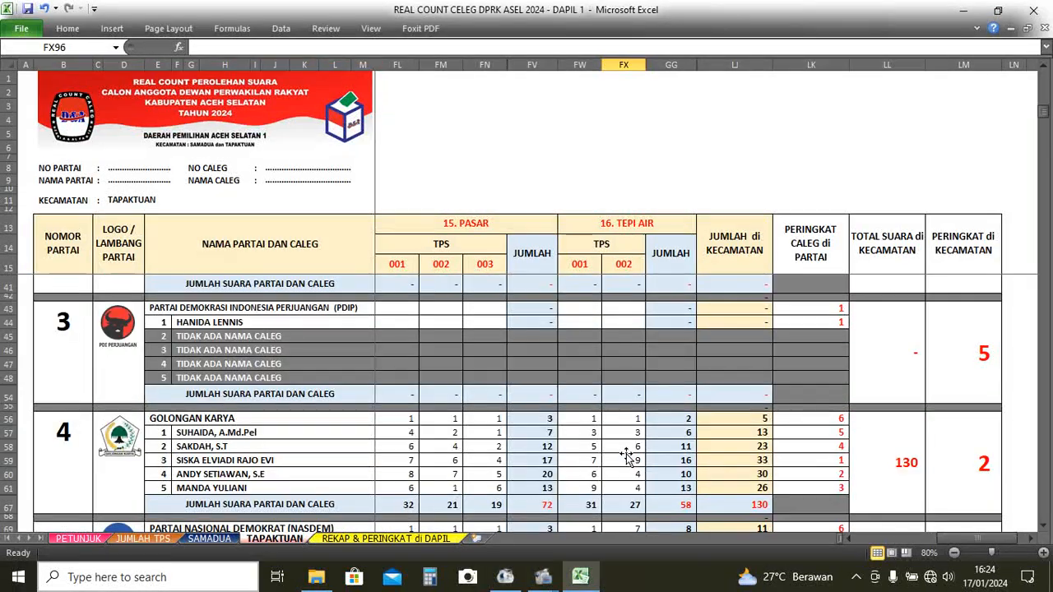
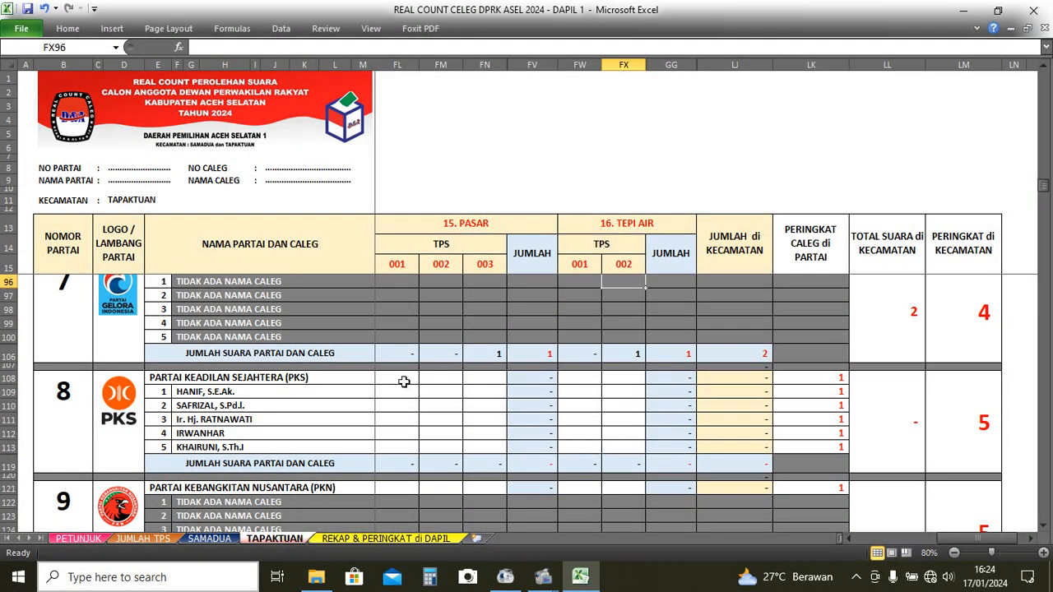
left_click(399, 377)
type("1")
key("Return")
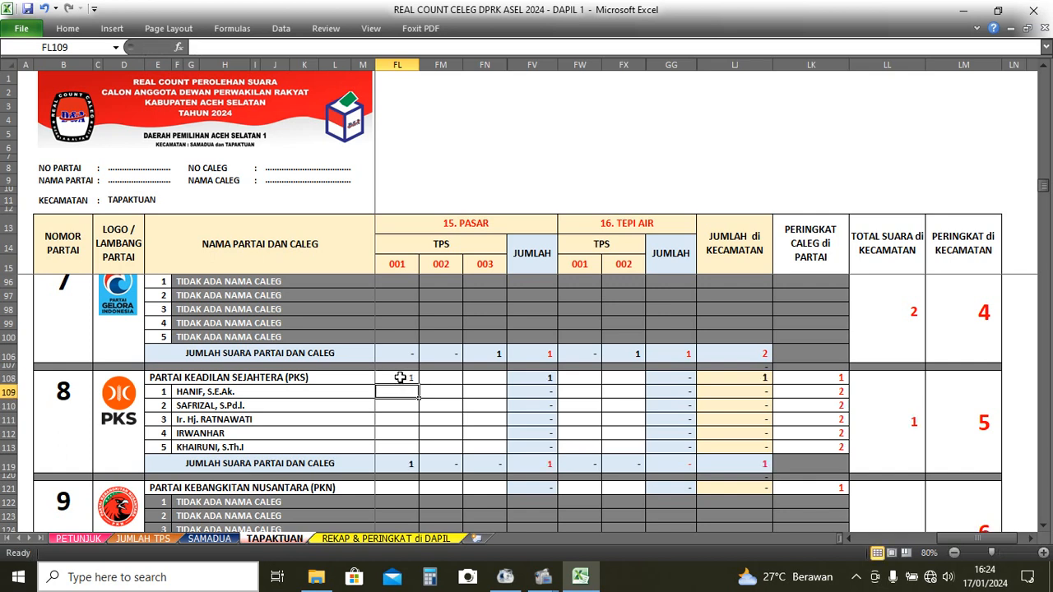
type("3")
key("Return")
type("6")
key("Return")
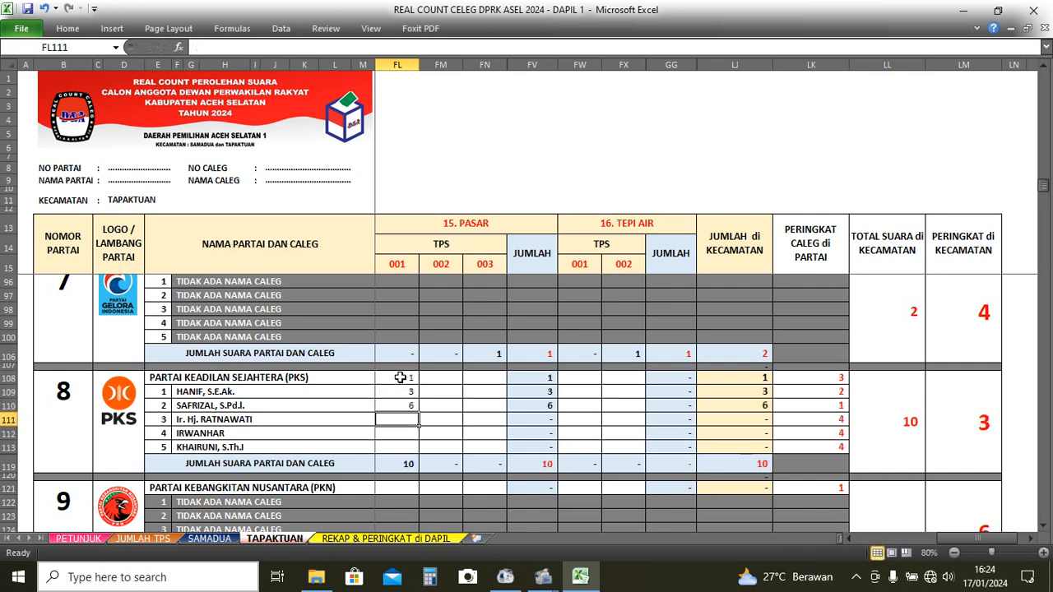
type("8")
key("Return")
type("9")
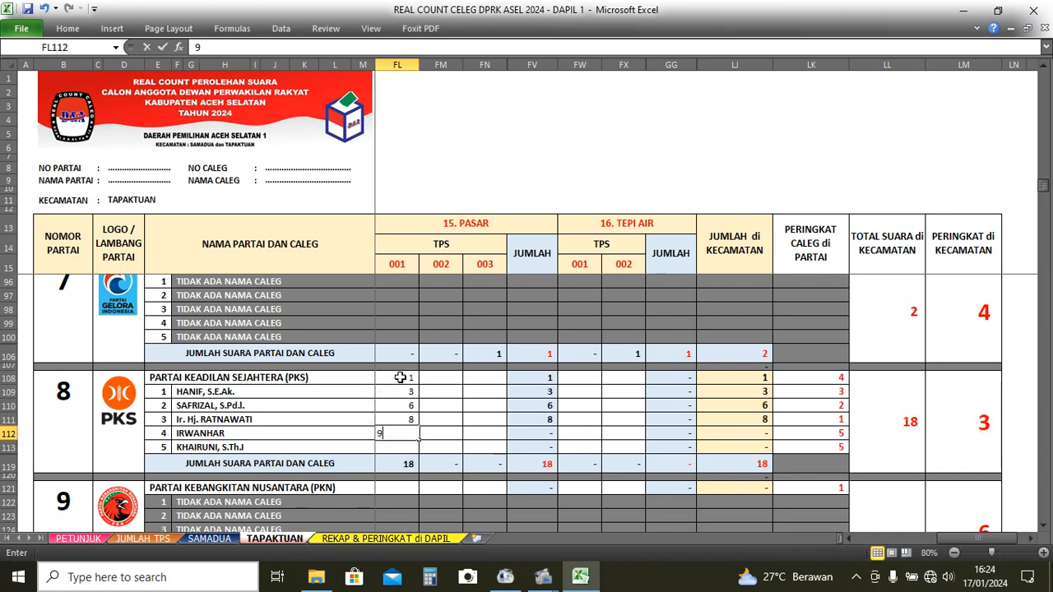
key("Return")
type("5")
key("Return")
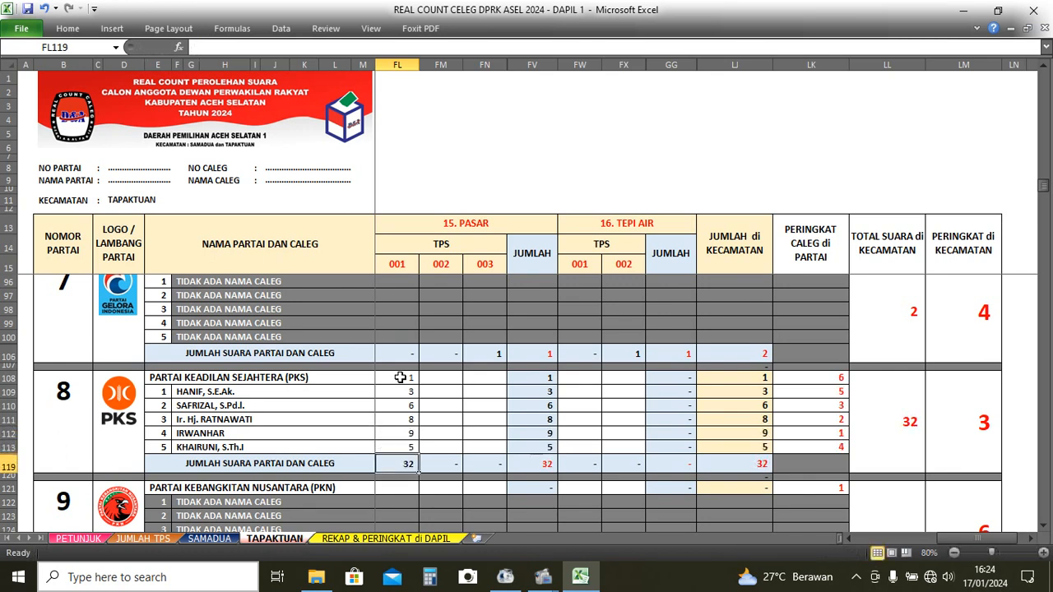
Fill in the PKS votes for Pasar TPS 002: 5 for the party and 7, 9, 6, 5 for candidates 1 to 4.
left_click(444, 379)
type("5")
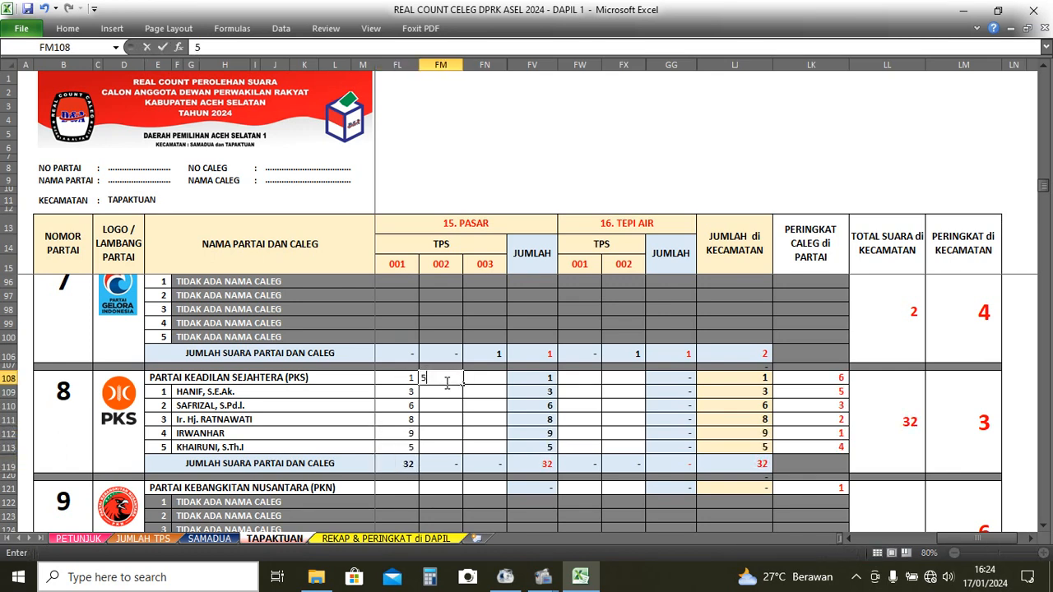
key("Return")
type("7")
key("Return")
type("9")
key("Return")
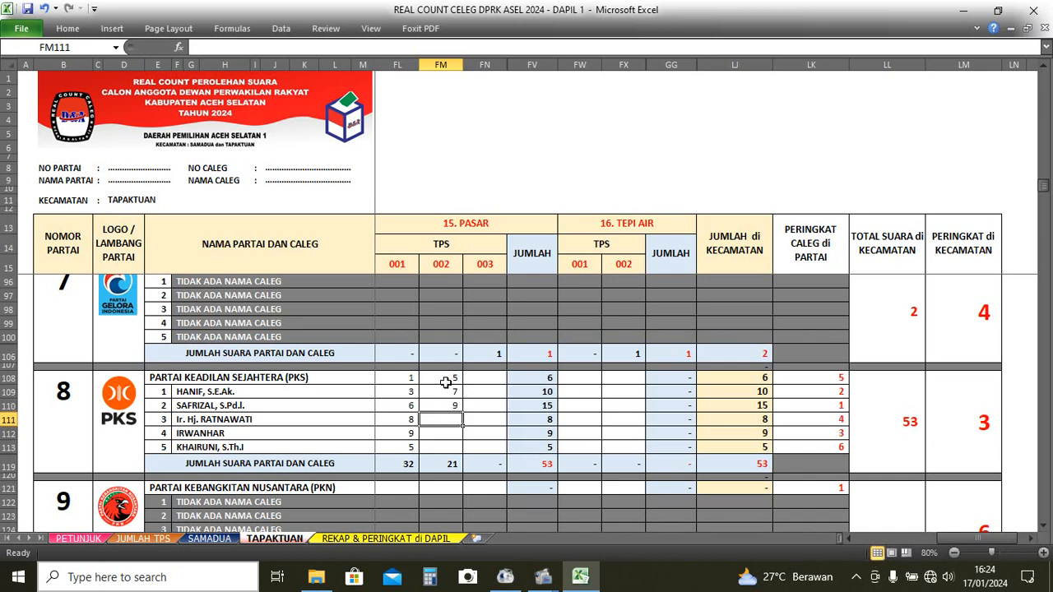
type("6")
key("Return")
type("5")
key("Return")
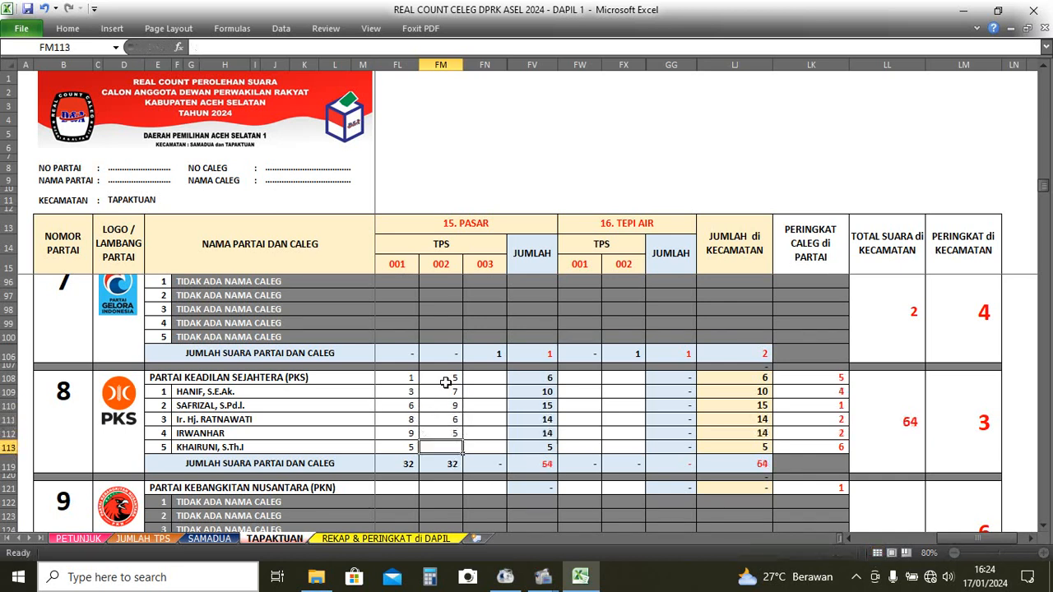
Set the vote count of PKS candidate 5 at Pasar TPS 002 to 5.
type("4")
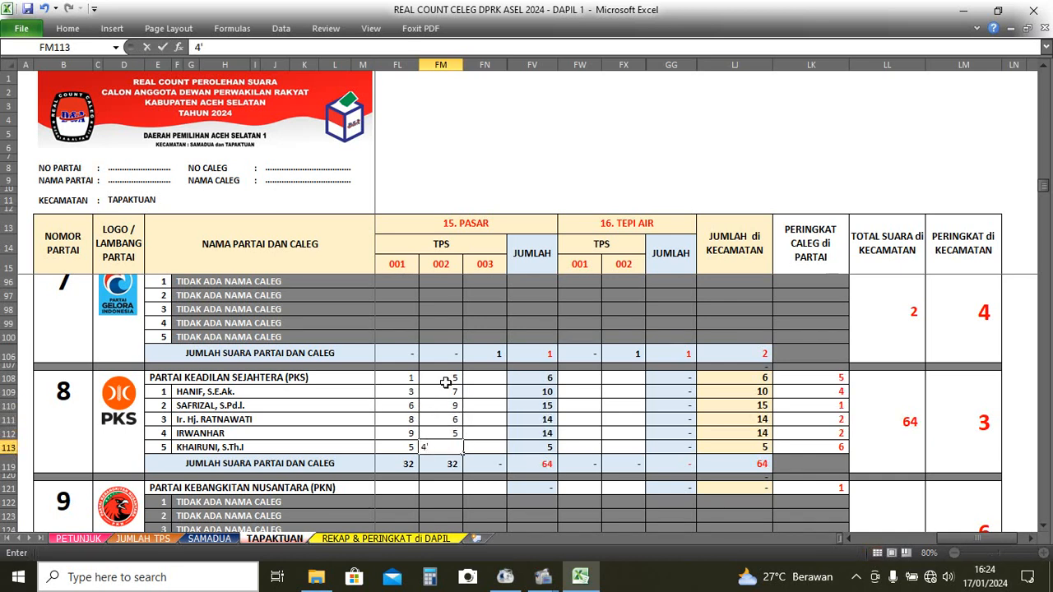
type("'")
key("Return")
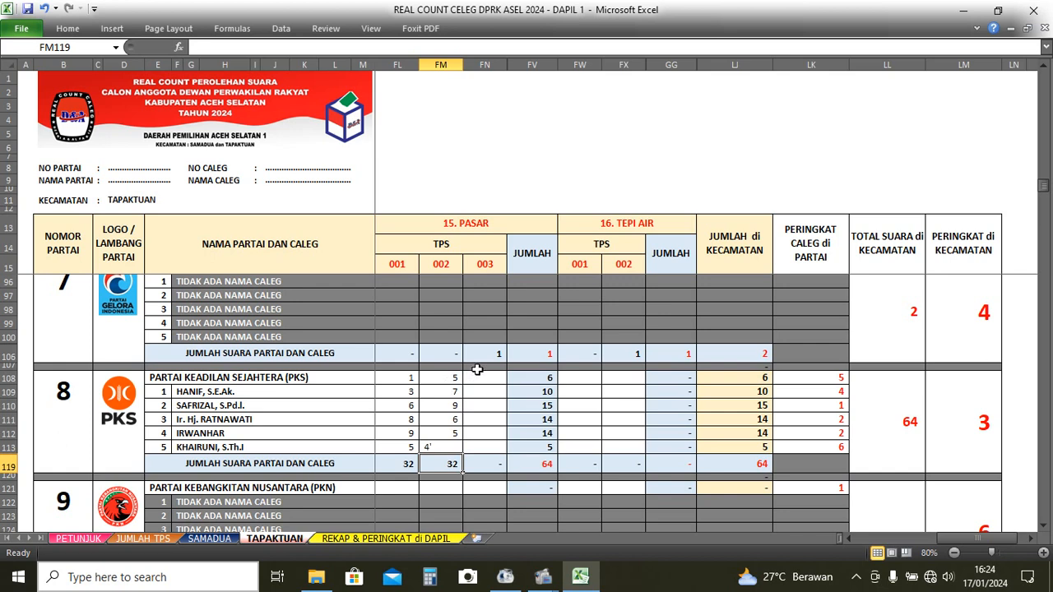
left_click(450, 446)
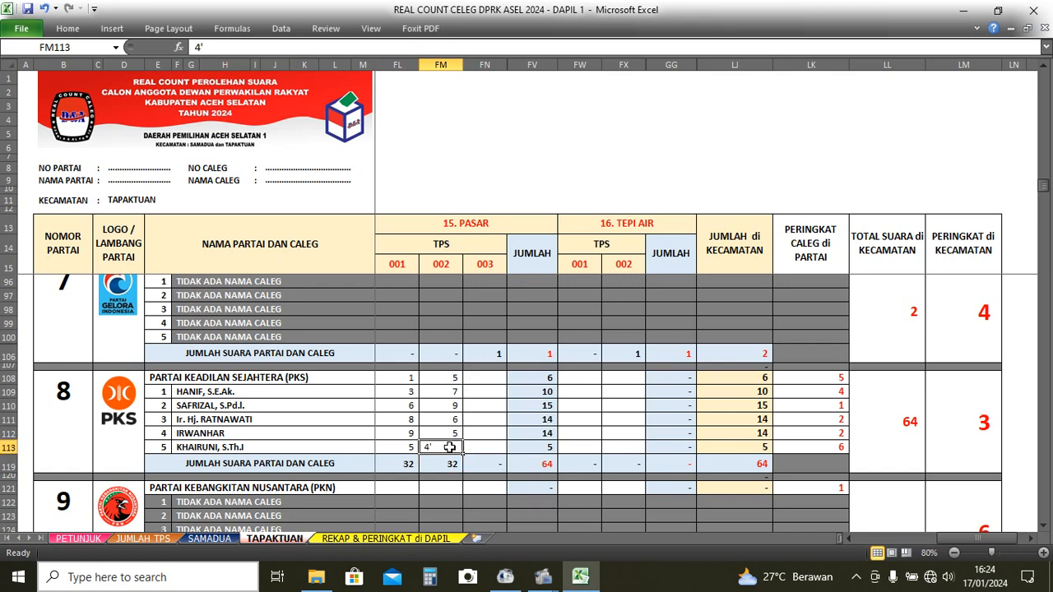
key("BackSpace")
key("Return")
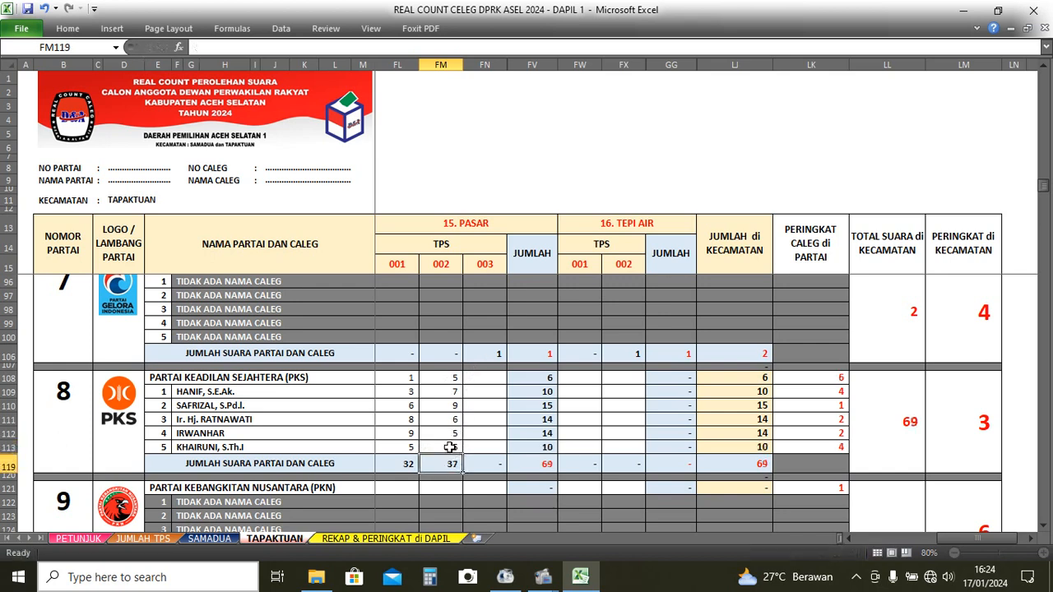
Enter the PKS votes for Pasar TPS 003: 1 for the party and 3, 5, 7, 5, 3 for candidates 1 to 5.
left_click(490, 372)
type("1")
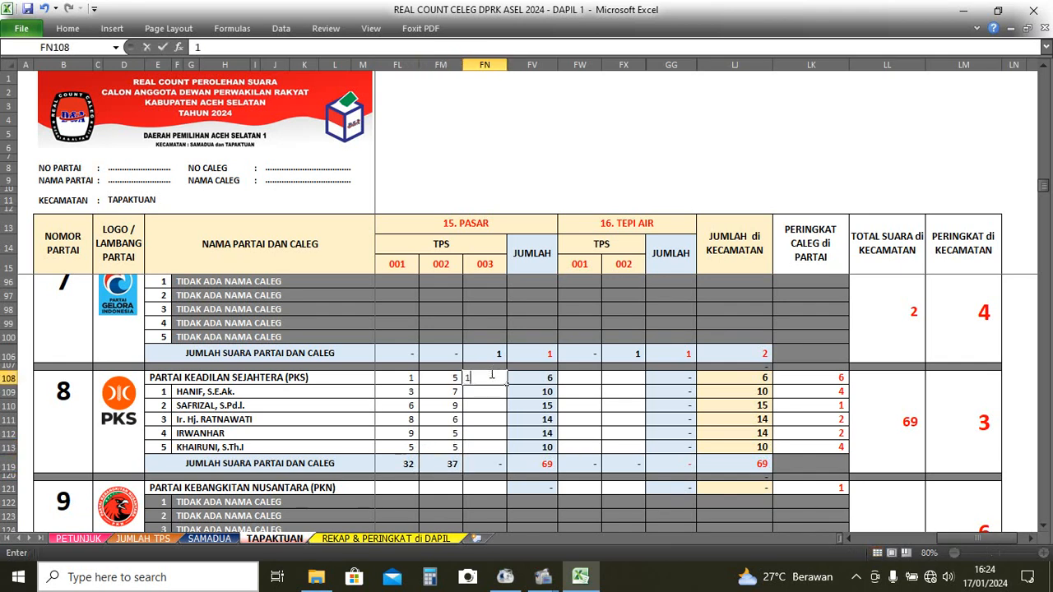
key("Return")
type("3")
key("Return")
type("5")
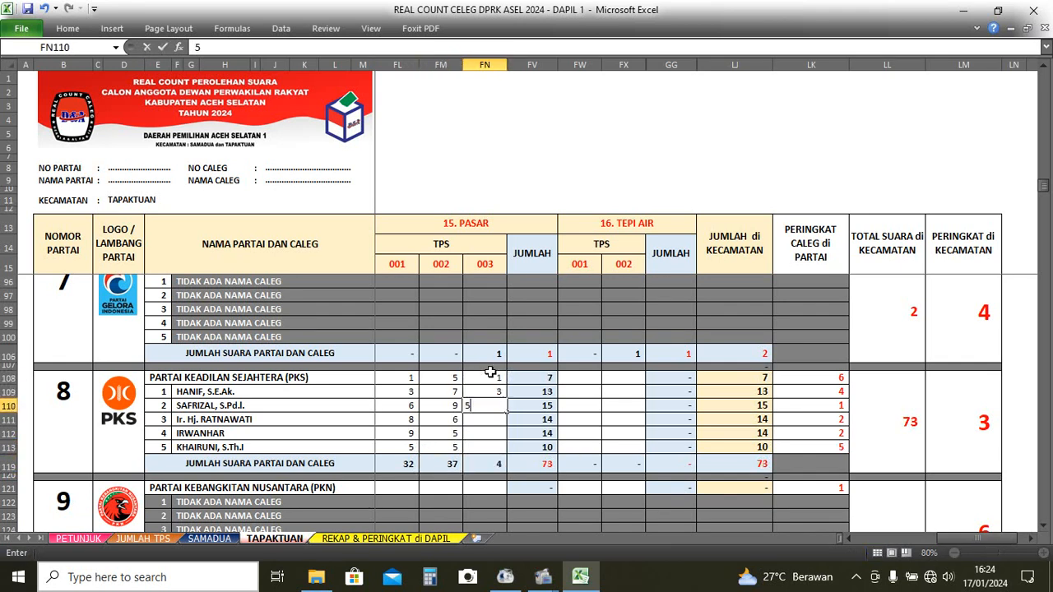
key("Return")
type("7")
key("Return")
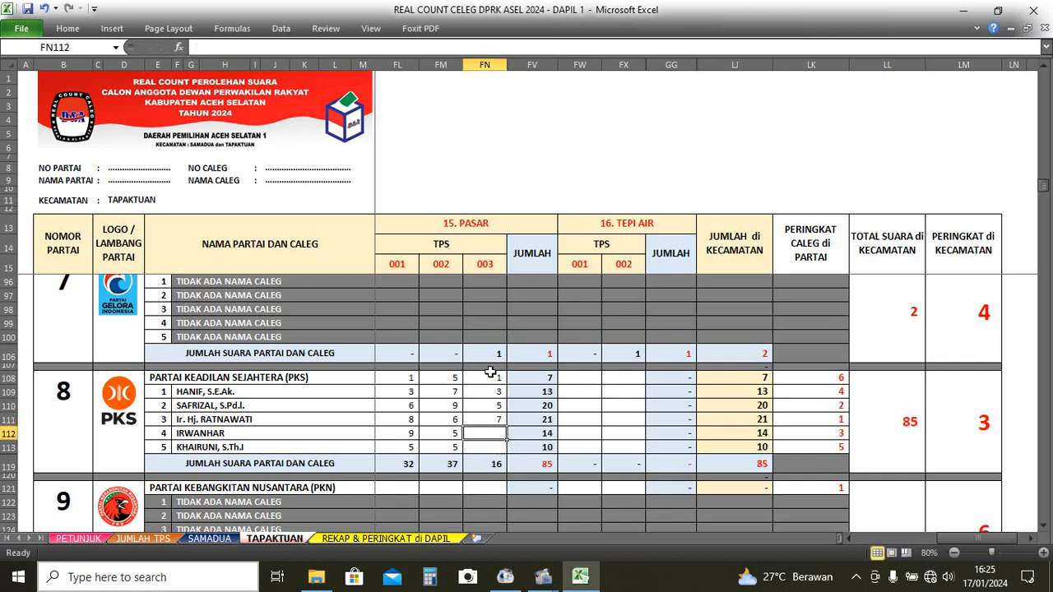
type("5")
key("Return")
type("3")
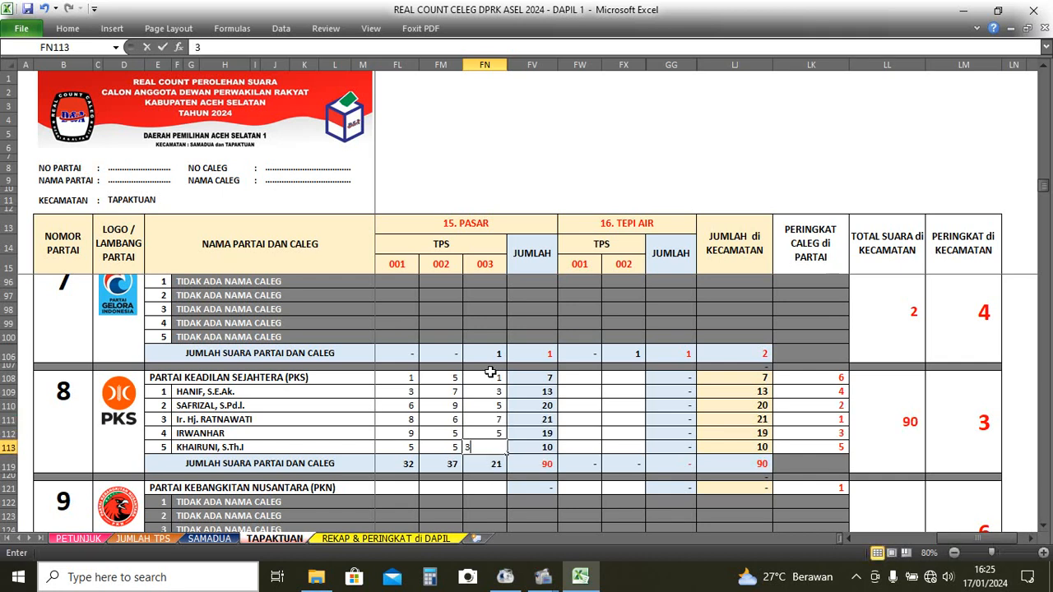
key("Return")
Enter the PKS votes for Tepi Air TPS 001: 1 for the party and 7, 8, 6, 4, 2 for candidates 1 to 5.
left_click(585, 381)
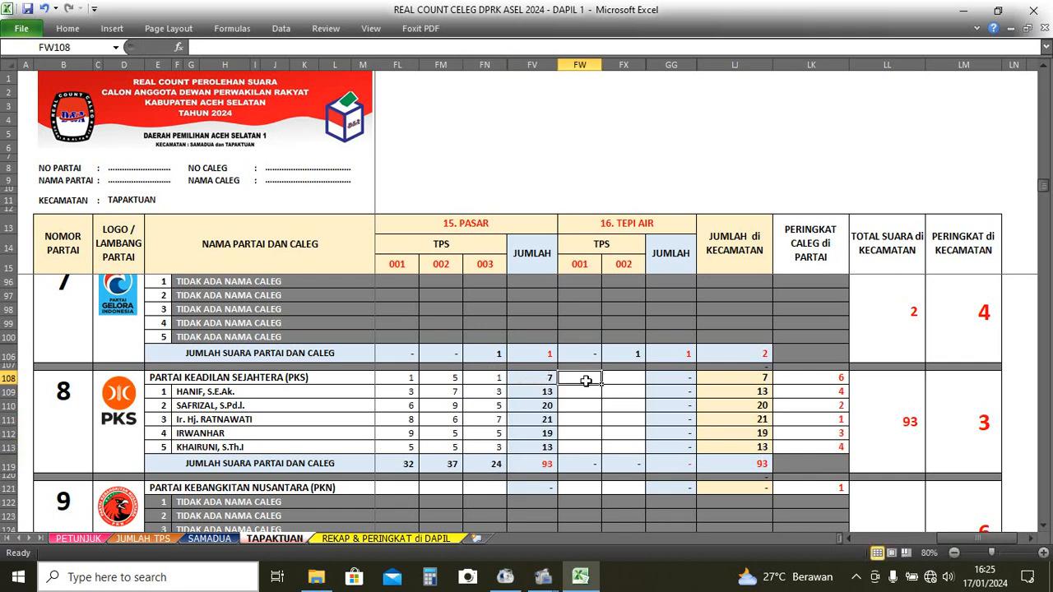
type("1")
key("Return")
type("7")
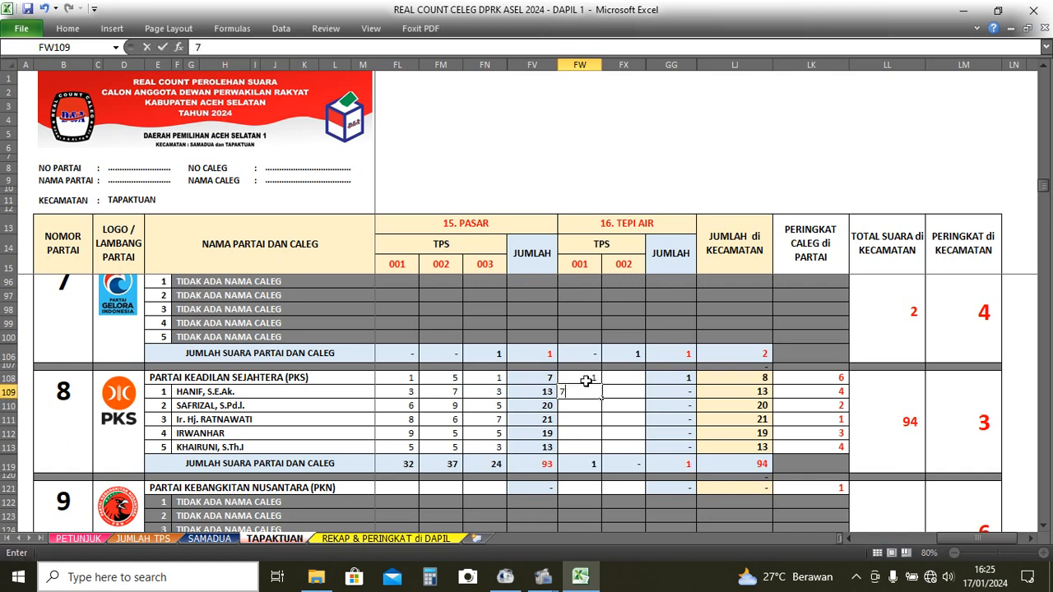
key("Return")
type("8")
key("Return")
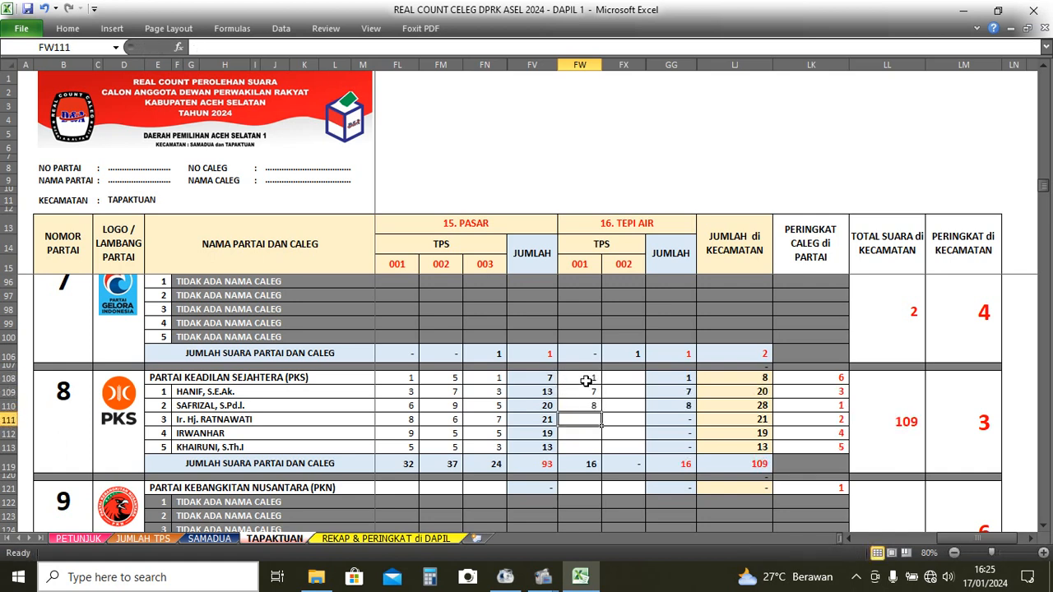
type("6")
key("Return")
type("4")
key("Return")
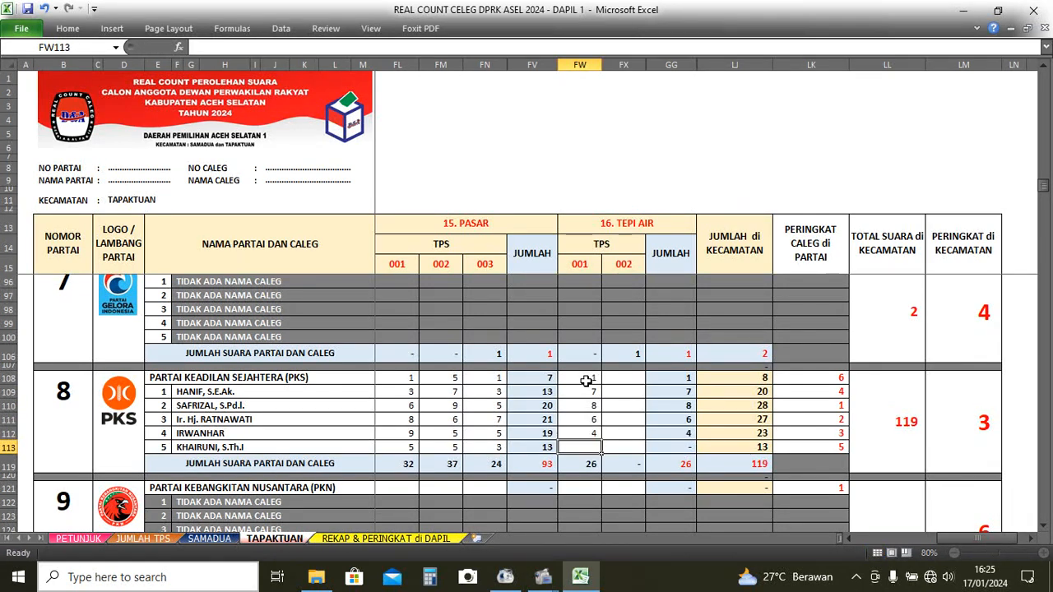
type("2")
key("Return")
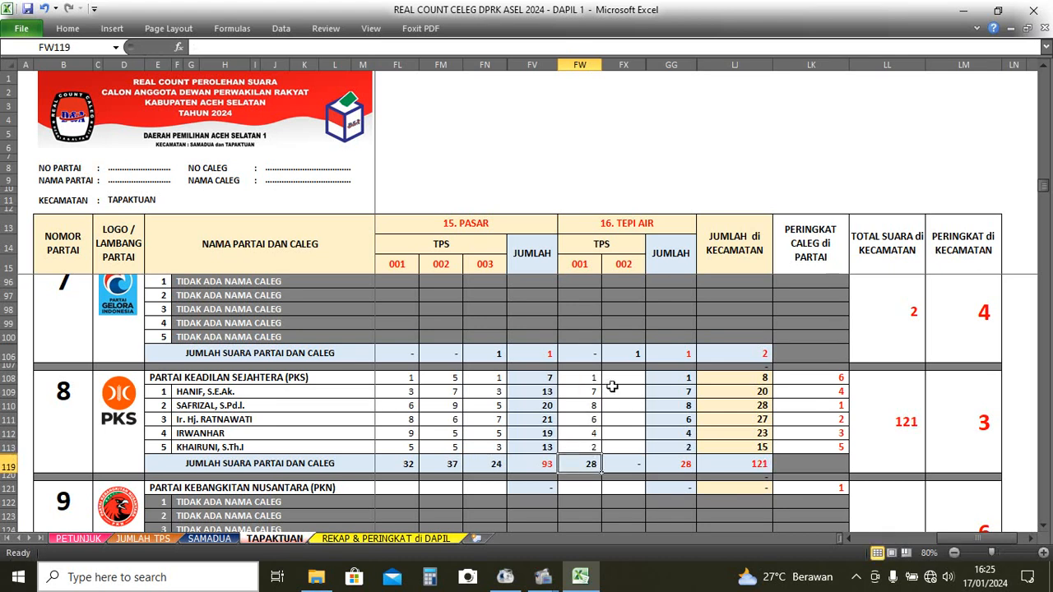
Enter the PKS votes for Tepi Air TPS 002: 1 for the party and 3, 6, 8, 9, 1 for candidates 1 to 5.
left_click(631, 377)
type("1")
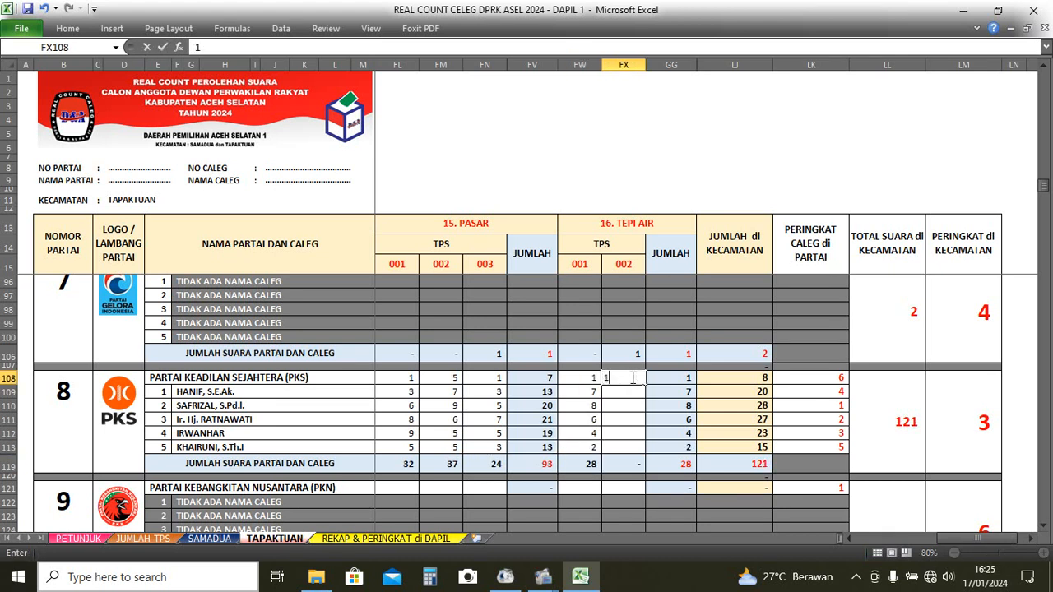
key("Return")
type("3")
key("Return")
type("6")
key("Return")
type("8")
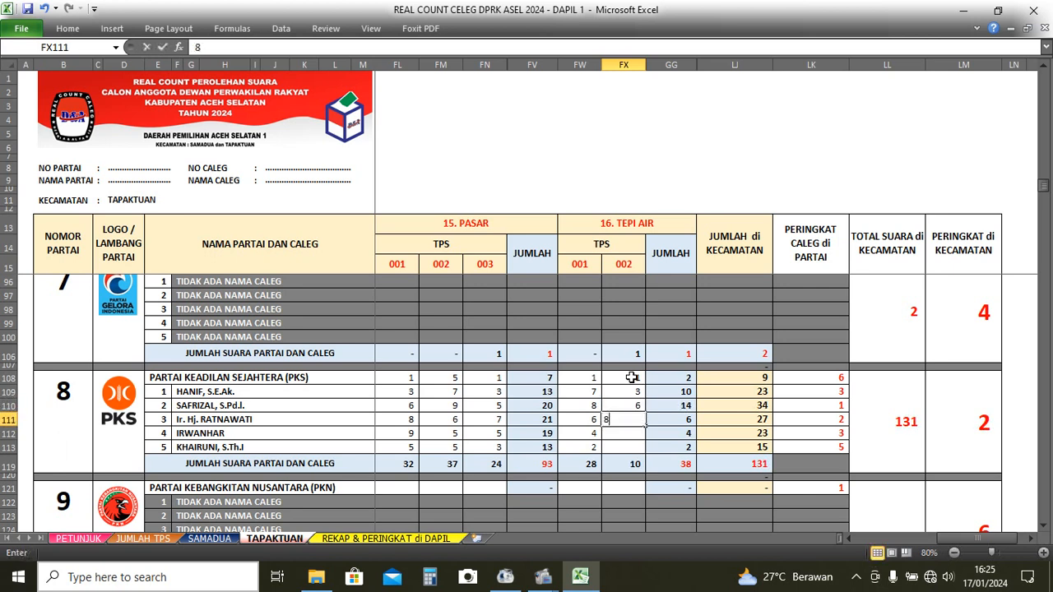
key("Return")
type("9")
key("Return")
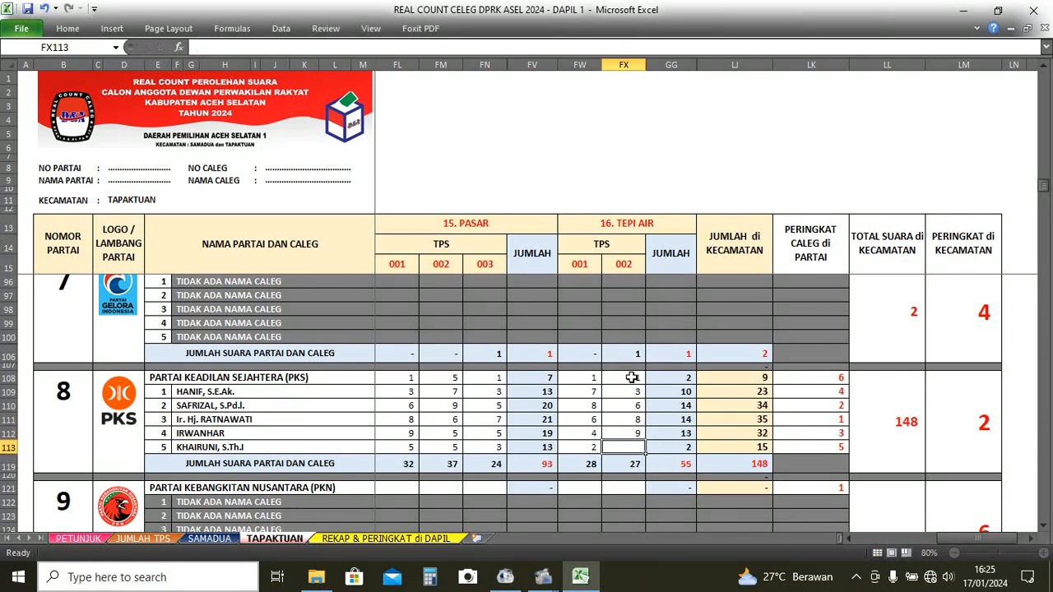
type("1")
key("Return")
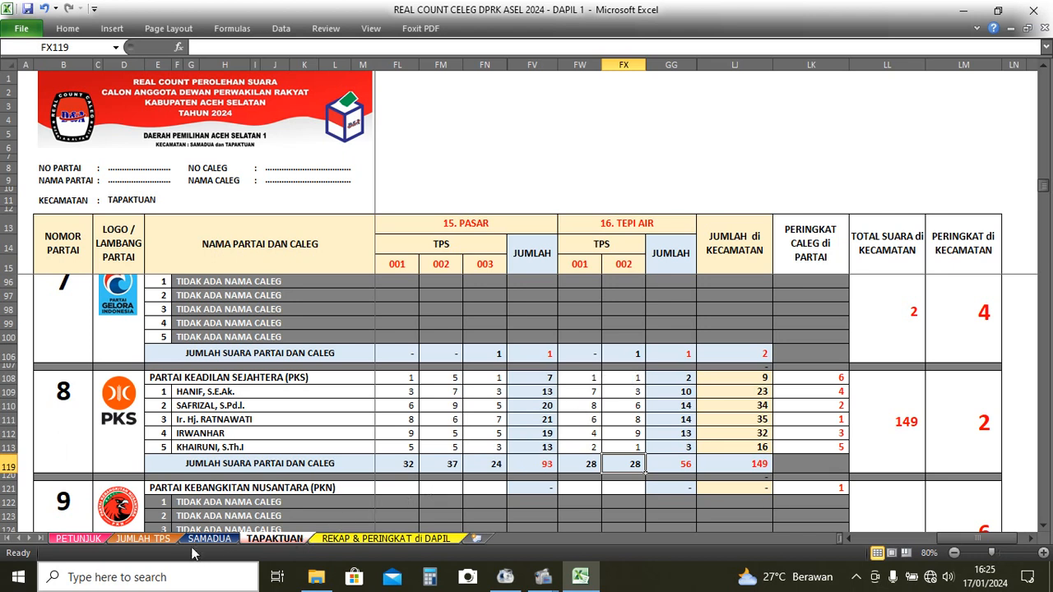
On the SAMADUA sheet, enter the PKS votes for Ujung Kampung TPS 001: party 1, candidates 1 to 5 with 3, 6, 8, 4, 3.
left_click(198, 539)
scroll(519, 444, "down", 1)
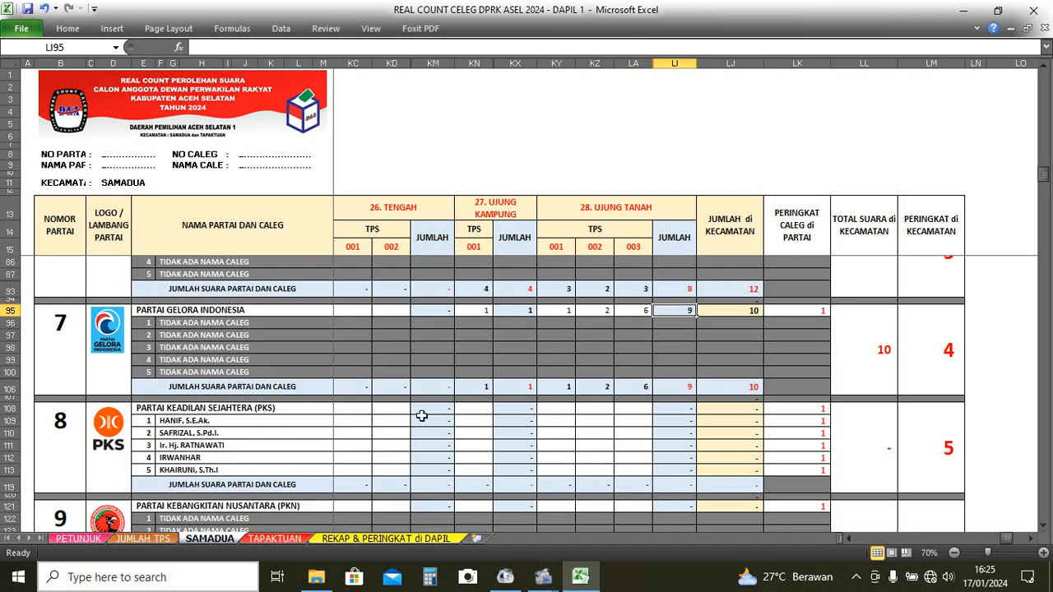
left_click(473, 409)
type("1")
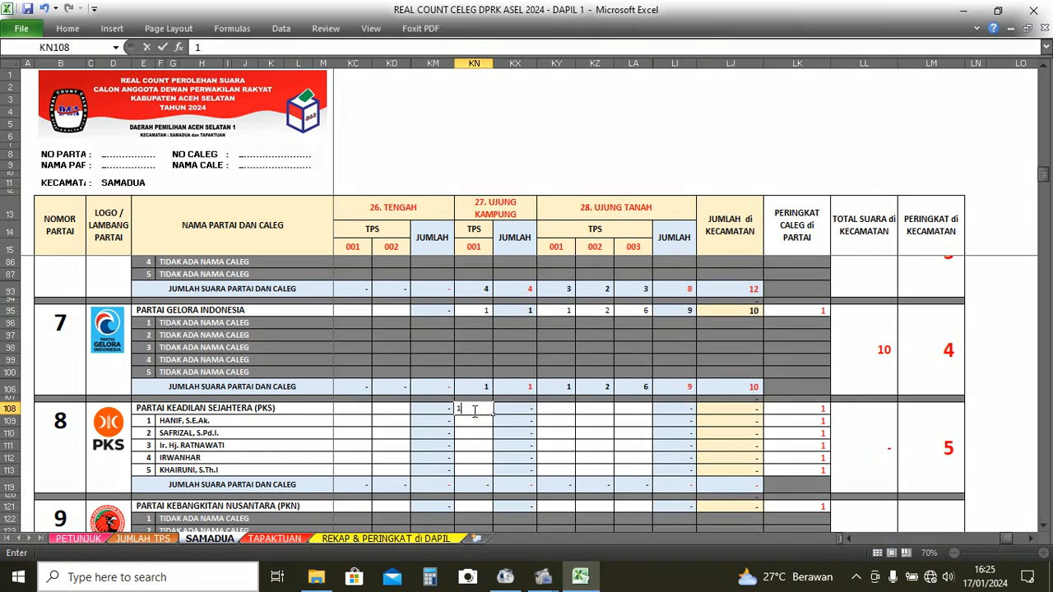
key("Return")
type("3")
key("Return")
type("6")
key("Return")
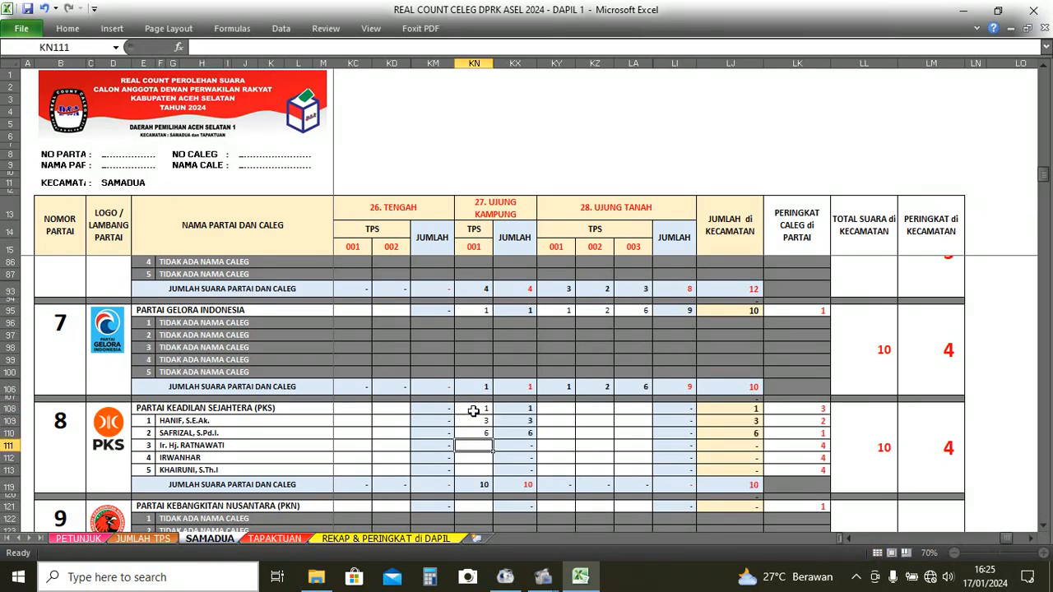
type("8")
key("Return")
type("4")
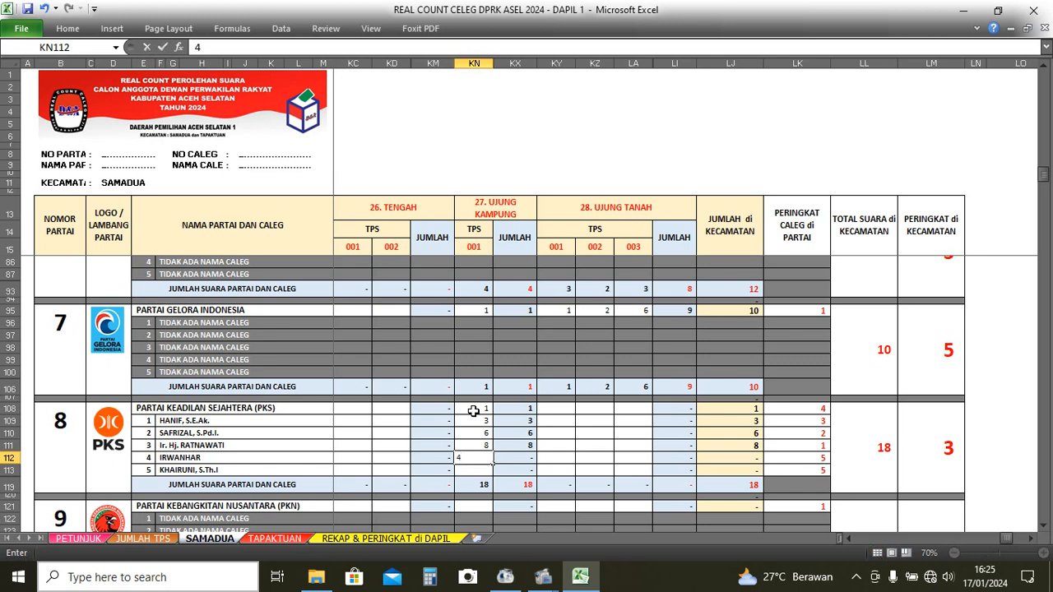
key("Return")
type("3")
key("Return")
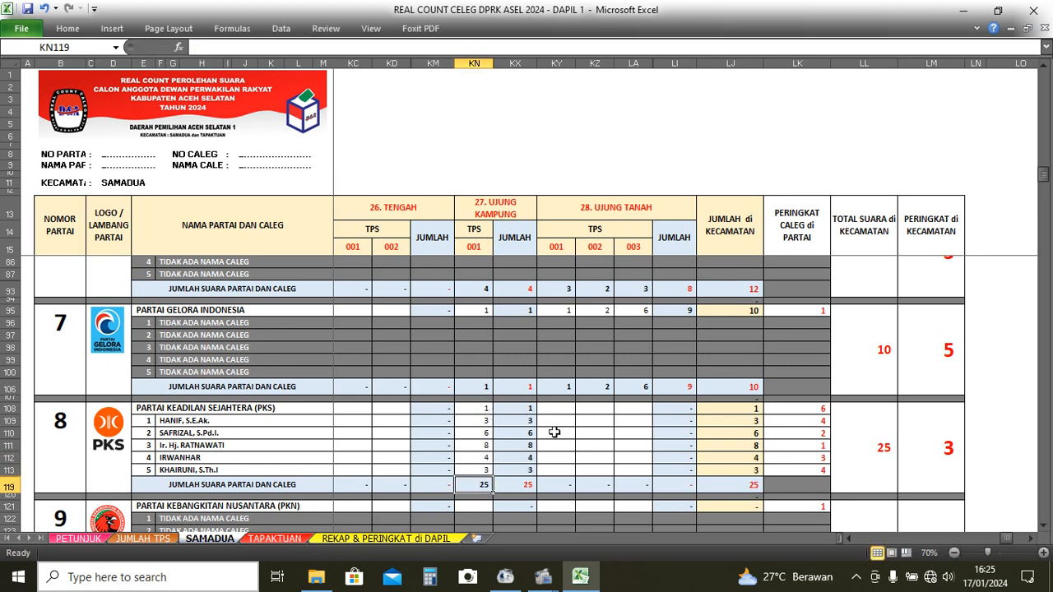
Enter the PKS votes for Ujung Tanah TPS 001: 1 for the party and 2, 6, 8, 9, 7 for candidates 1 to 5.
left_click(565, 407)
type("1")
key("Return")
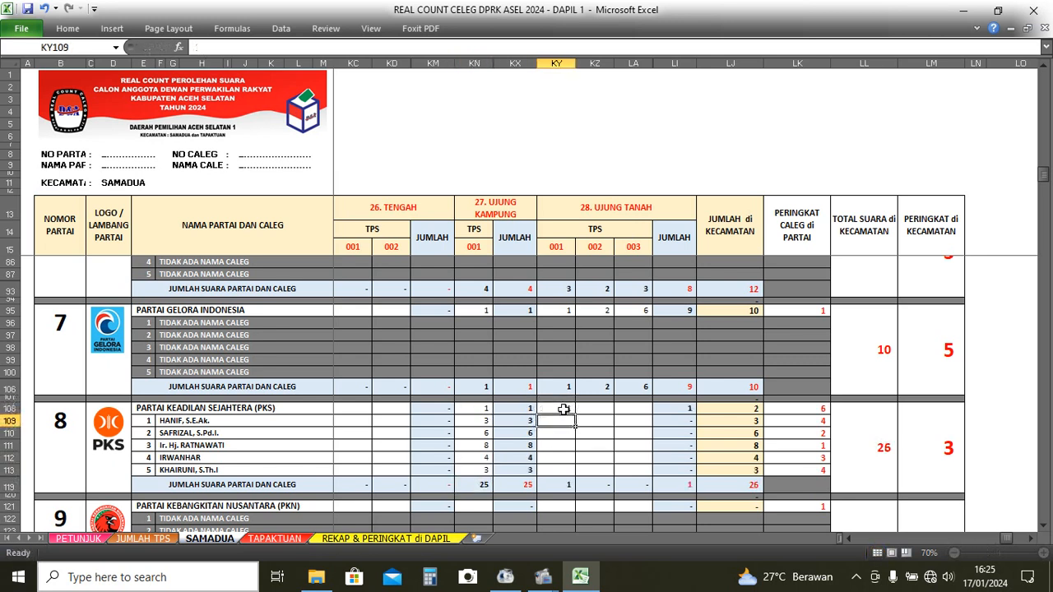
type("2")
key("Return")
type("6")
key("Return")
type("8")
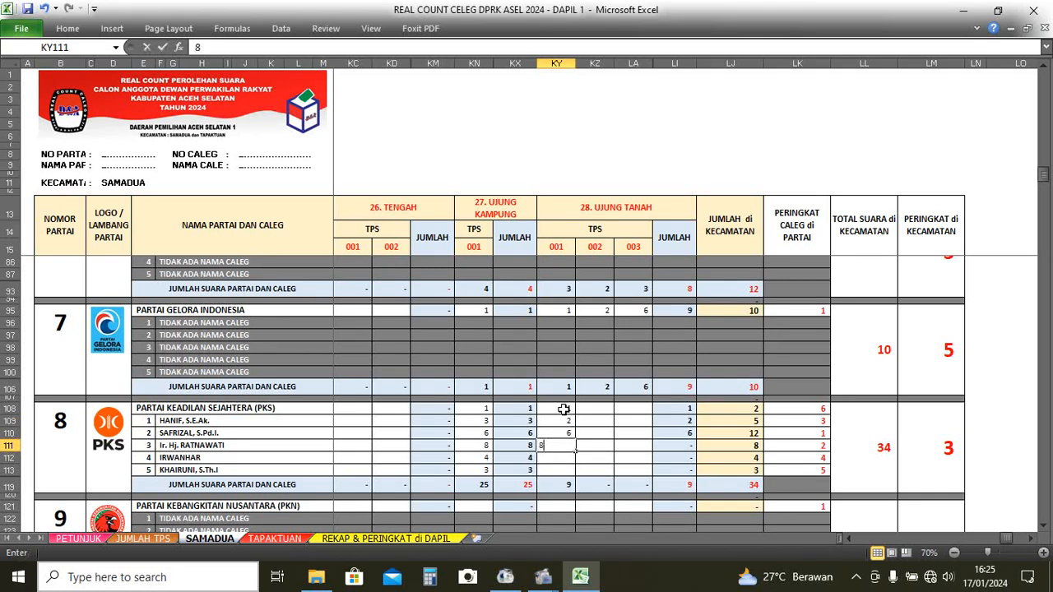
key("Return")
type("9")
key("Return")
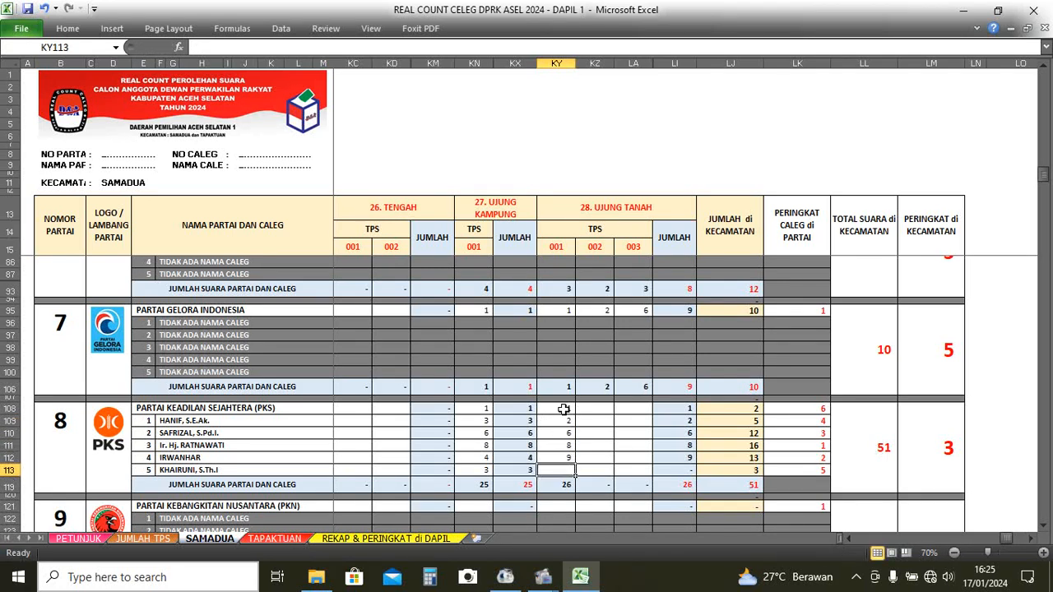
type("7")
key("Return")
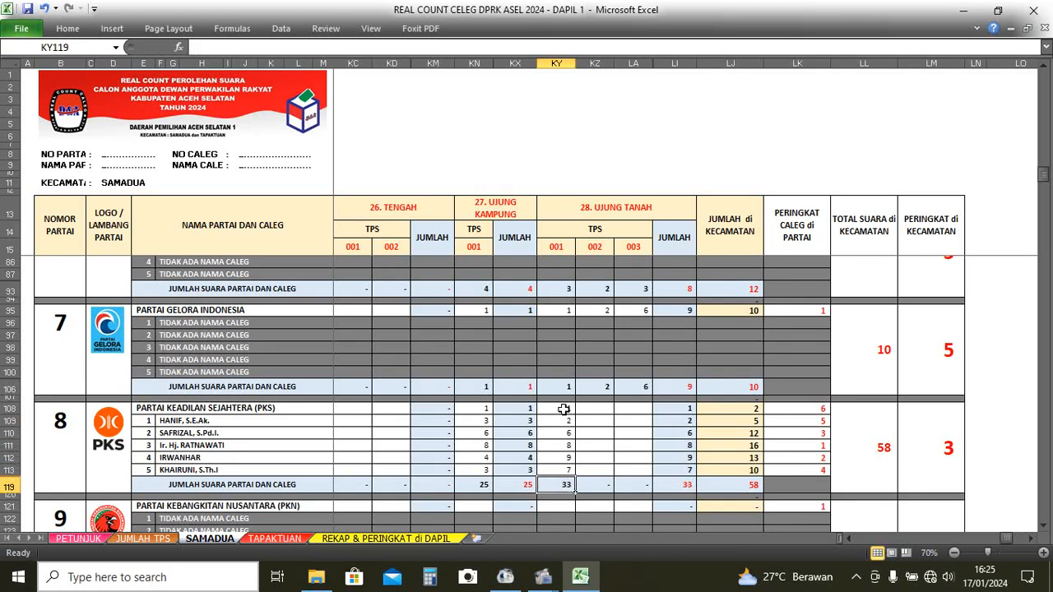
Enter the PKS votes for Ujung Tanah TPS 002: 2 for the party and 5, 3, 7, 9, 6 for candidates 1 to 5.
left_click(591, 413)
type("2")
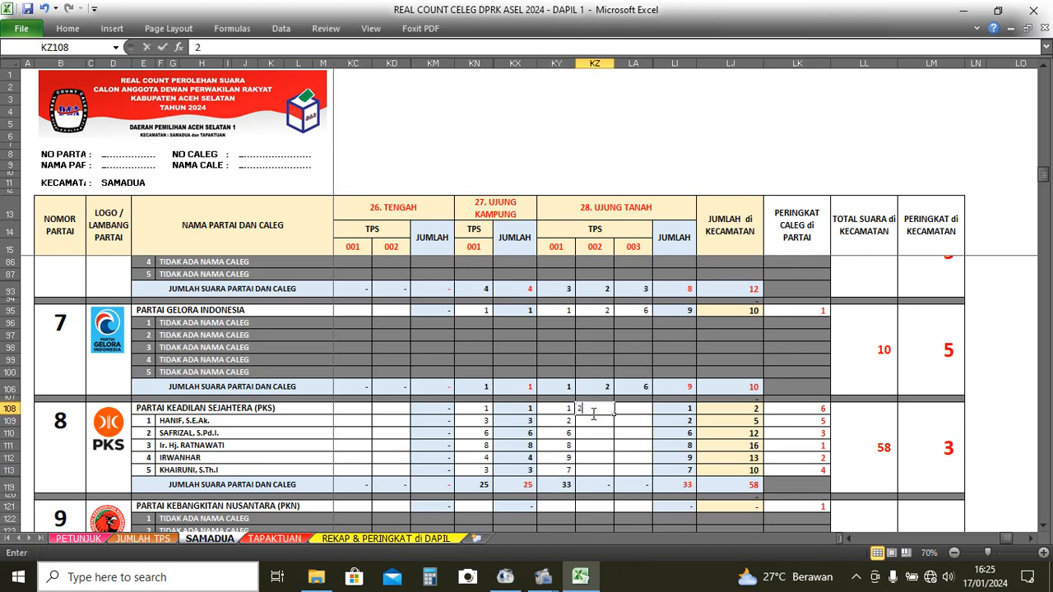
key("Return")
type("5")
key("Return")
type("3")
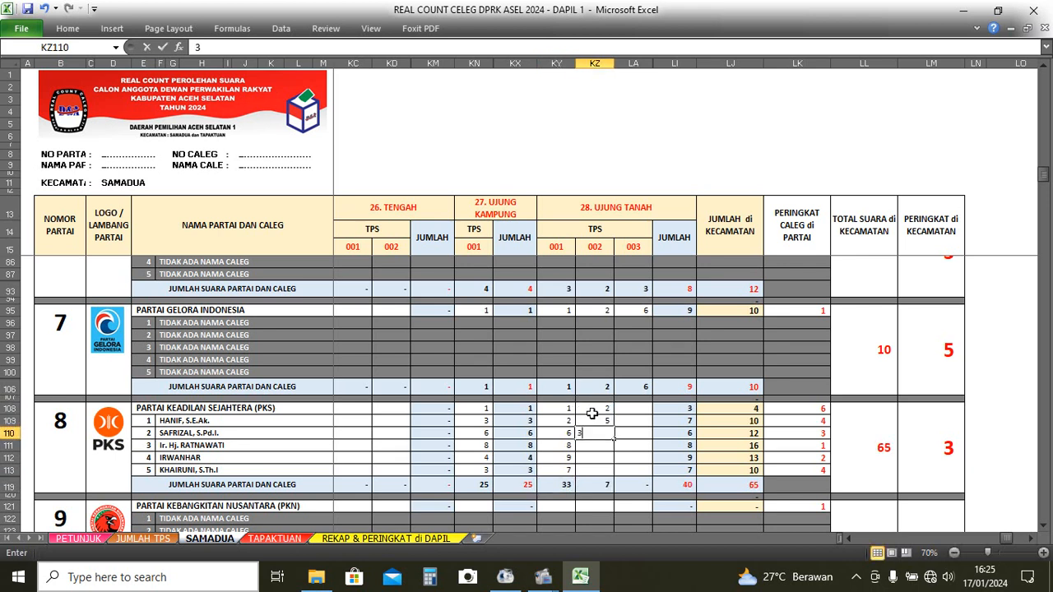
key("Return")
type("7")
key("Return")
type("9")
key("Return")
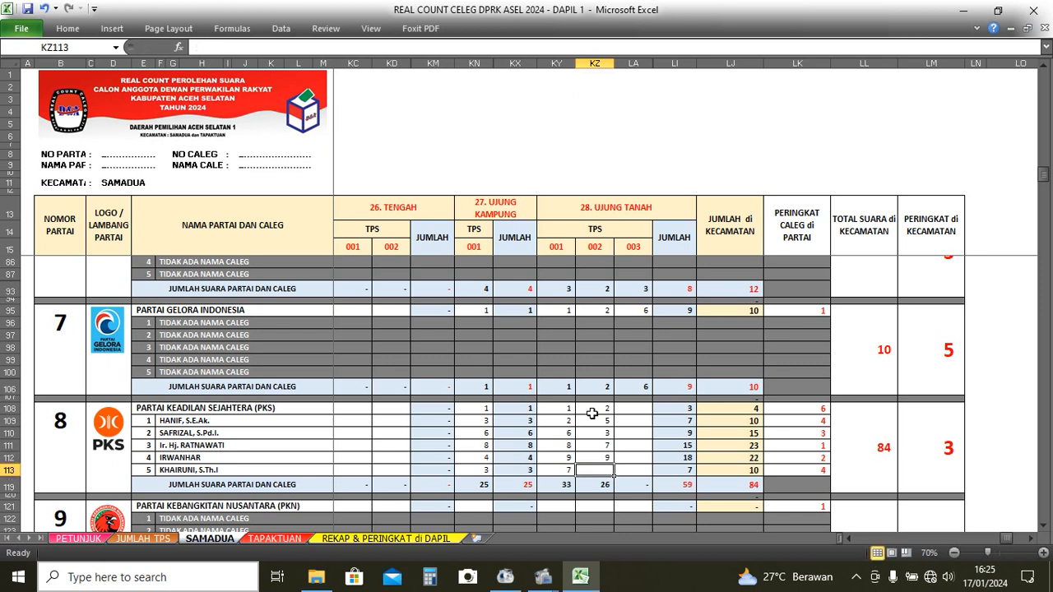
type("6")
key("Return")
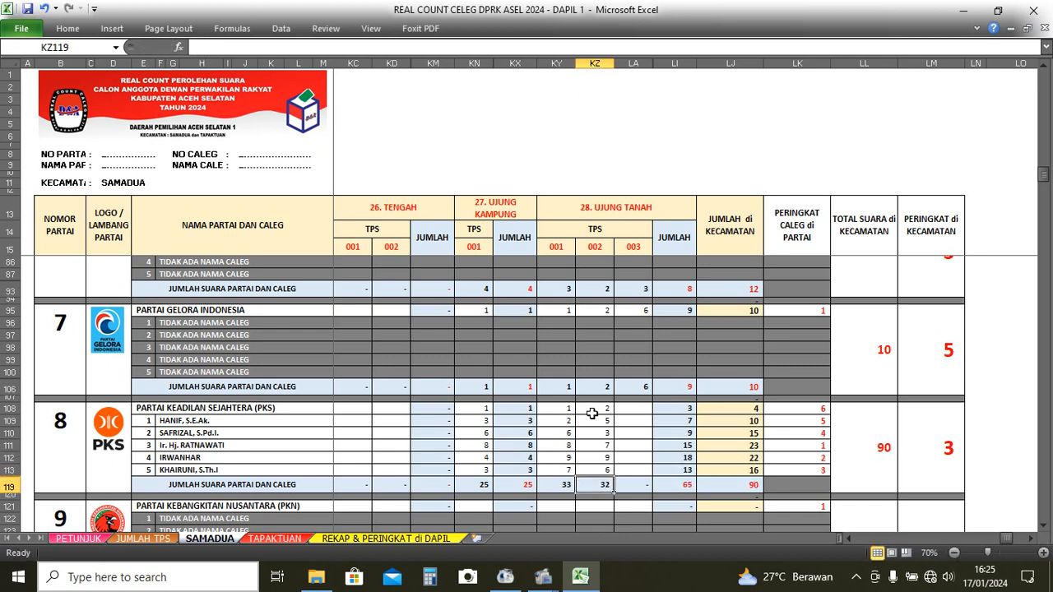
Enter the PKS votes for Ujung Tanah TPS 003: 1 for the party and 5, 8, 5, 4, 8 for candidates 1 to 5.
left_click(642, 407)
type("1")
key("Return")
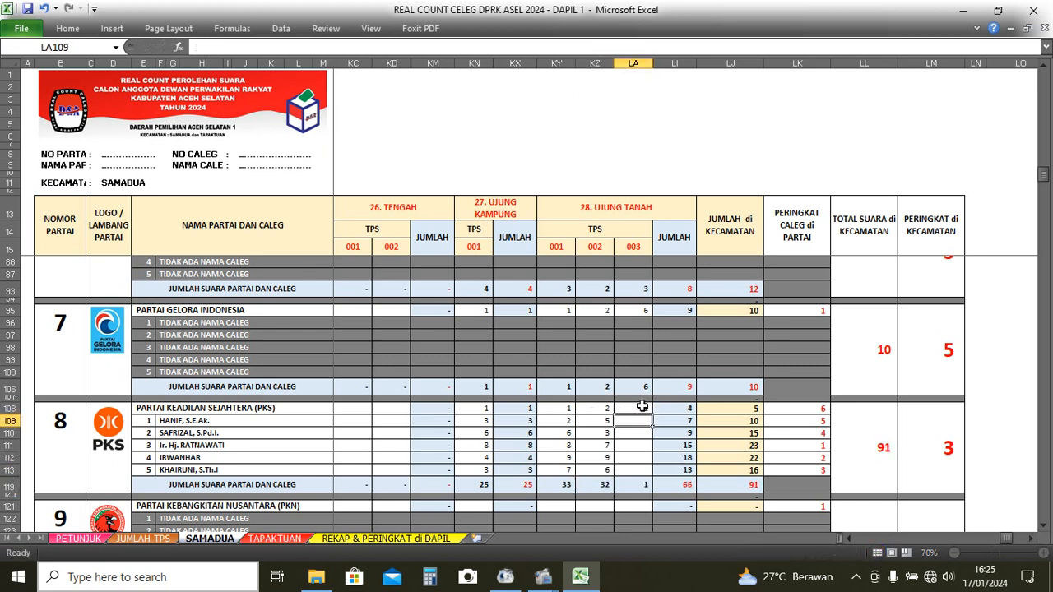
type("5")
key("Return")
type("8")
key("Return")
type("5")
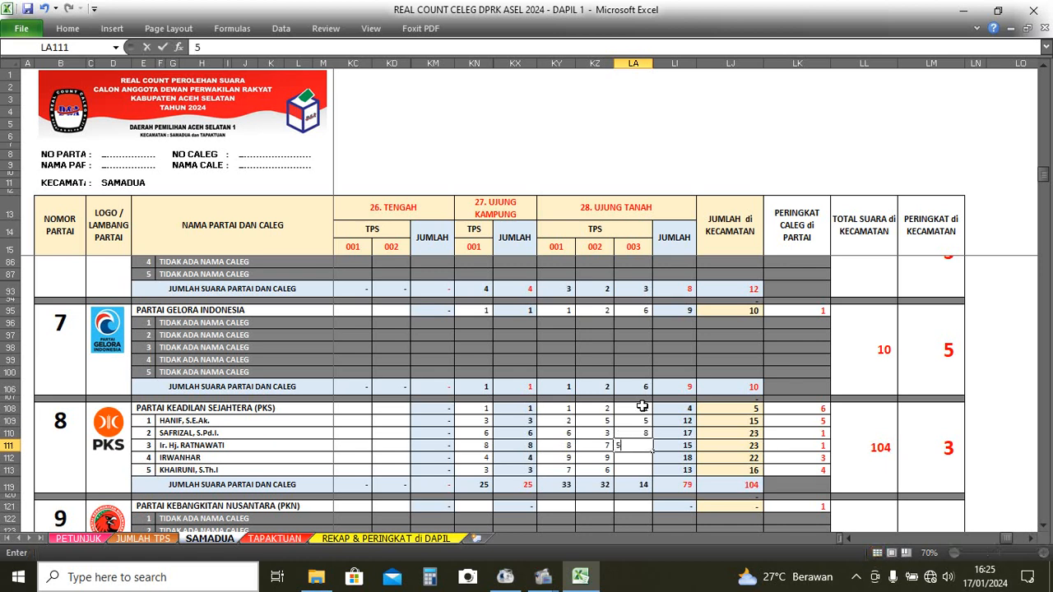
key("Return")
type("4")
key("Return")
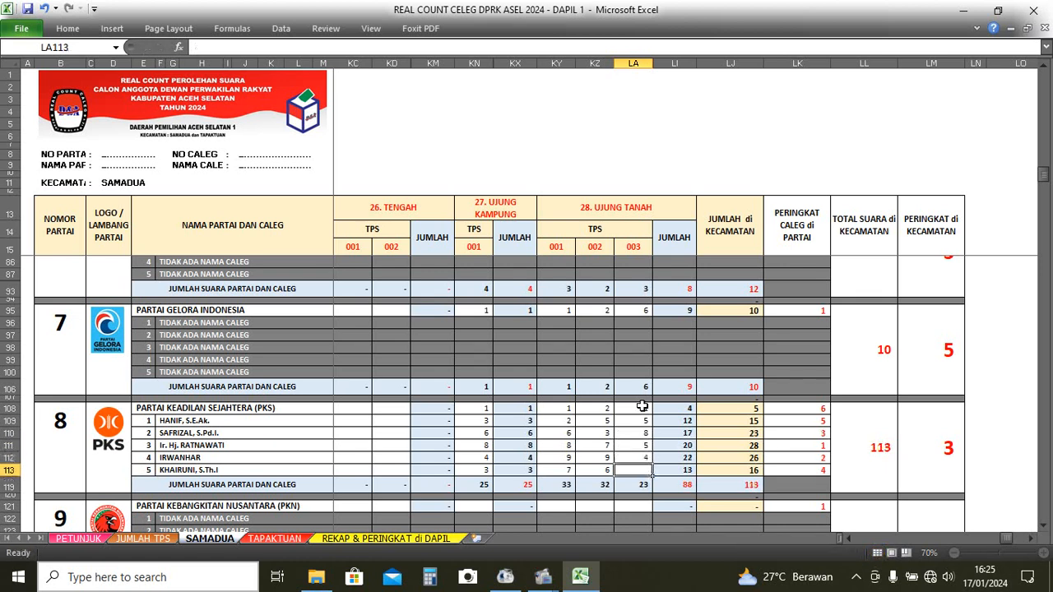
type("8")
key("Return")
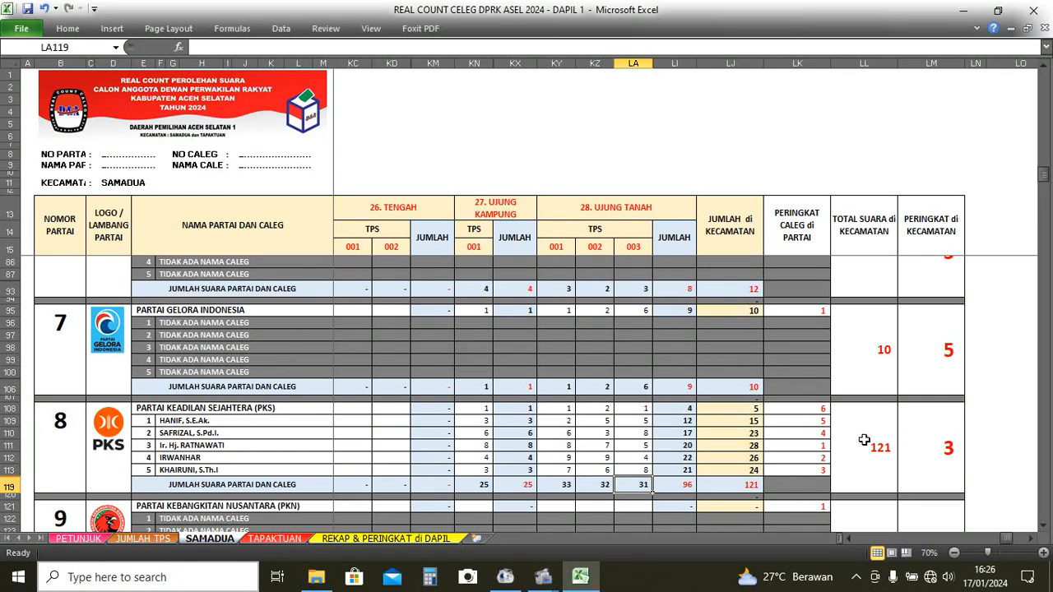
Examine each party's rank in the district on the SAMADUA sheet, going one by one from PKB to PKN.
scroll(864, 441, "up", 20)
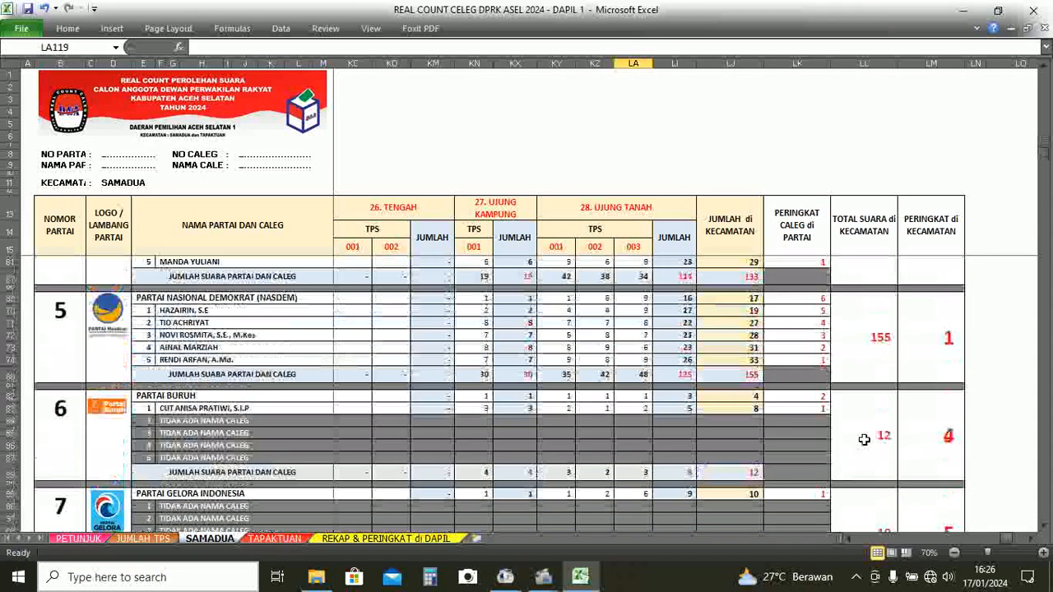
scroll(864, 440, "down", 1)
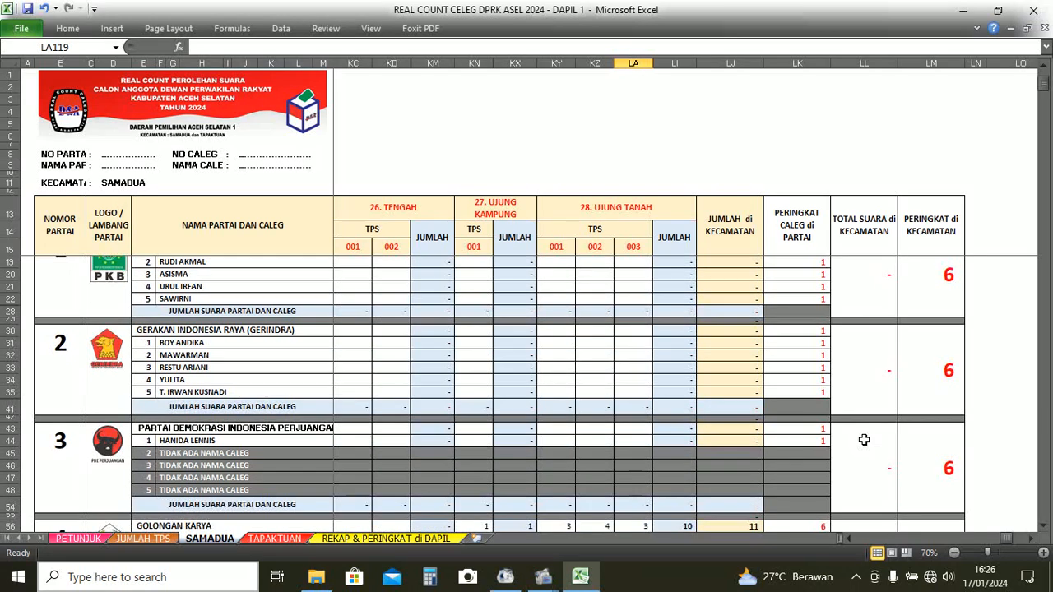
scroll(968, 364, "up", 1)
left_click(946, 330)
left_click(936, 397)
scroll(936, 397, "down", 1)
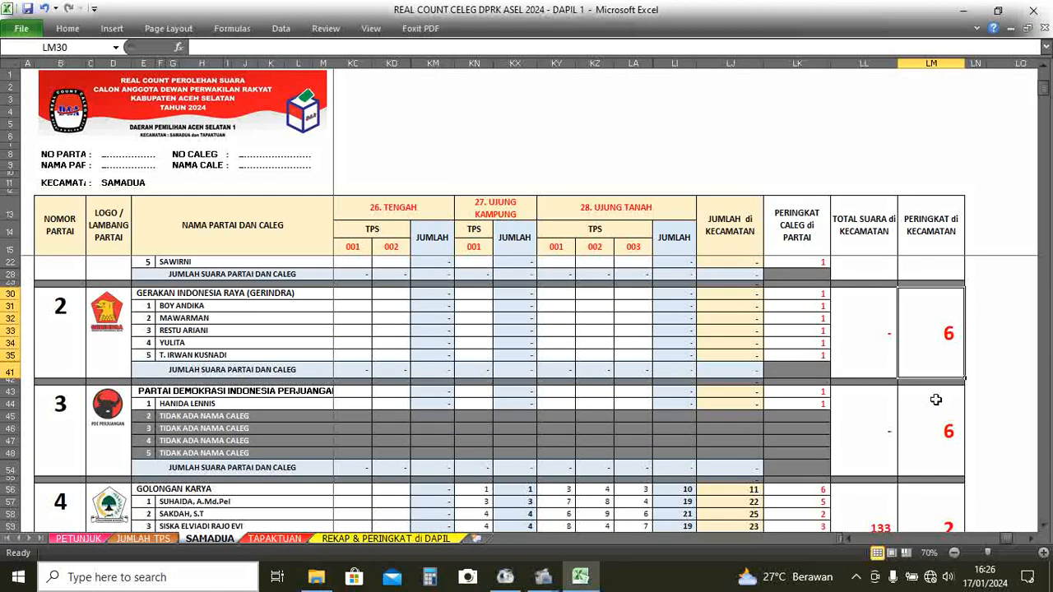
left_click(936, 398)
scroll(936, 398, "down", 1)
scroll(937, 395, "down", 1)
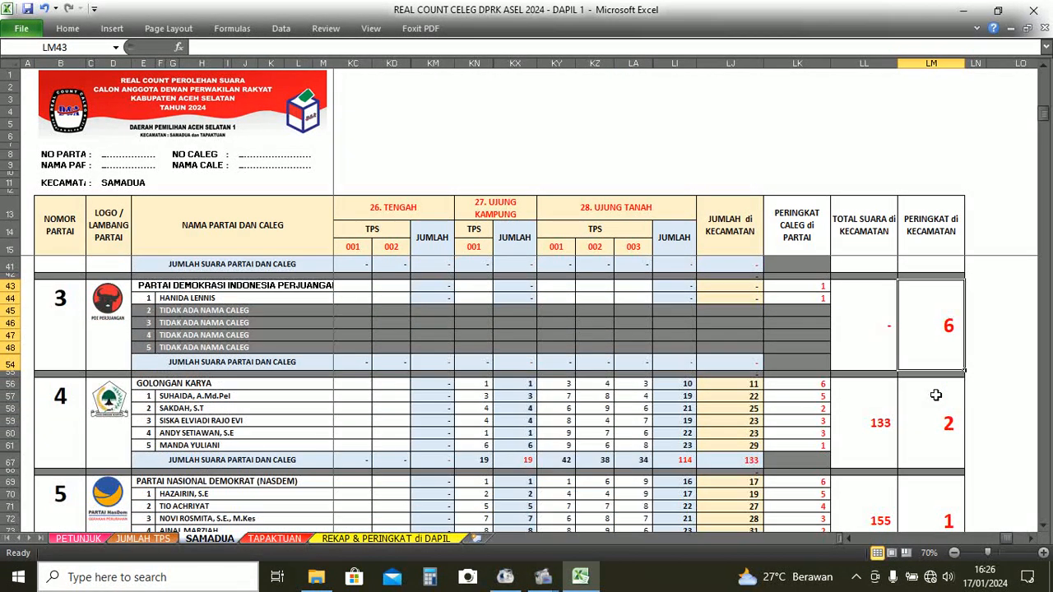
left_click(936, 407)
scroll(937, 403, "down", 1)
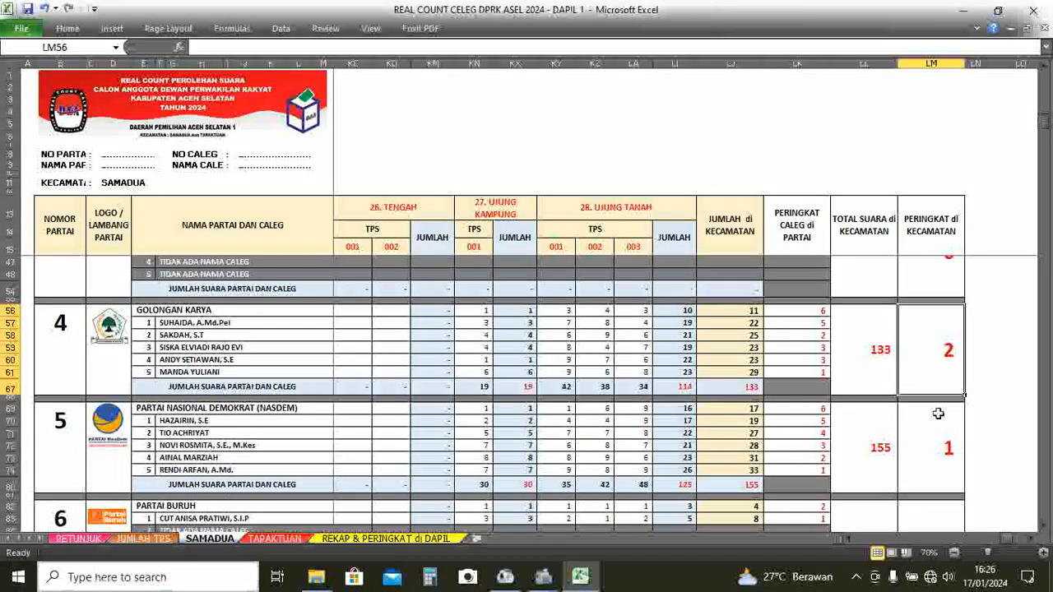
left_click(941, 434)
scroll(941, 433, "down", 1)
left_click(941, 429)
scroll(940, 423, "down", 1)
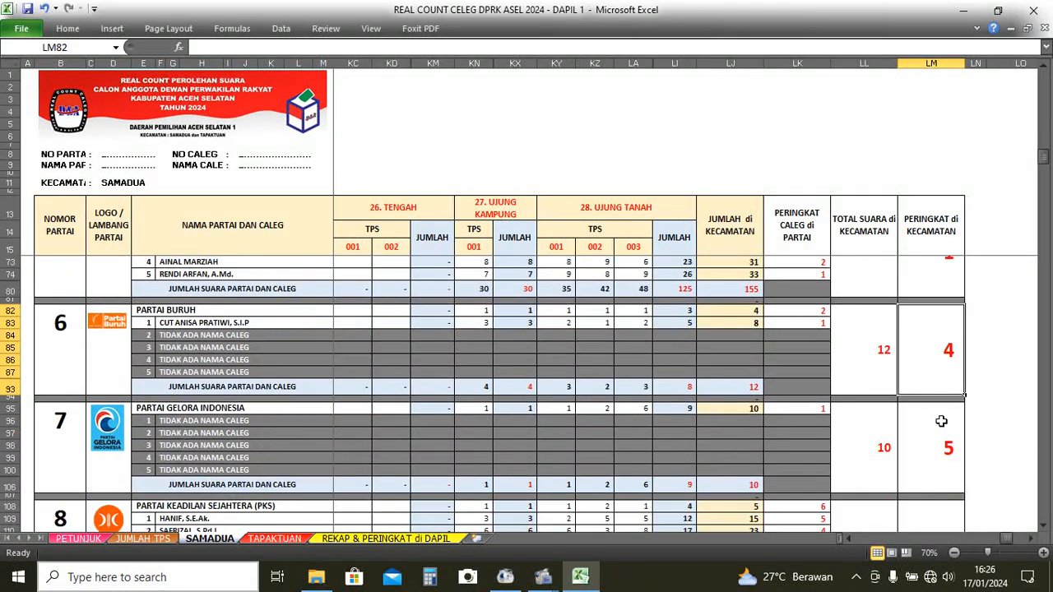
left_click(941, 418)
scroll(941, 418, "down", 1)
left_click(940, 421)
scroll(941, 420, "down", 1)
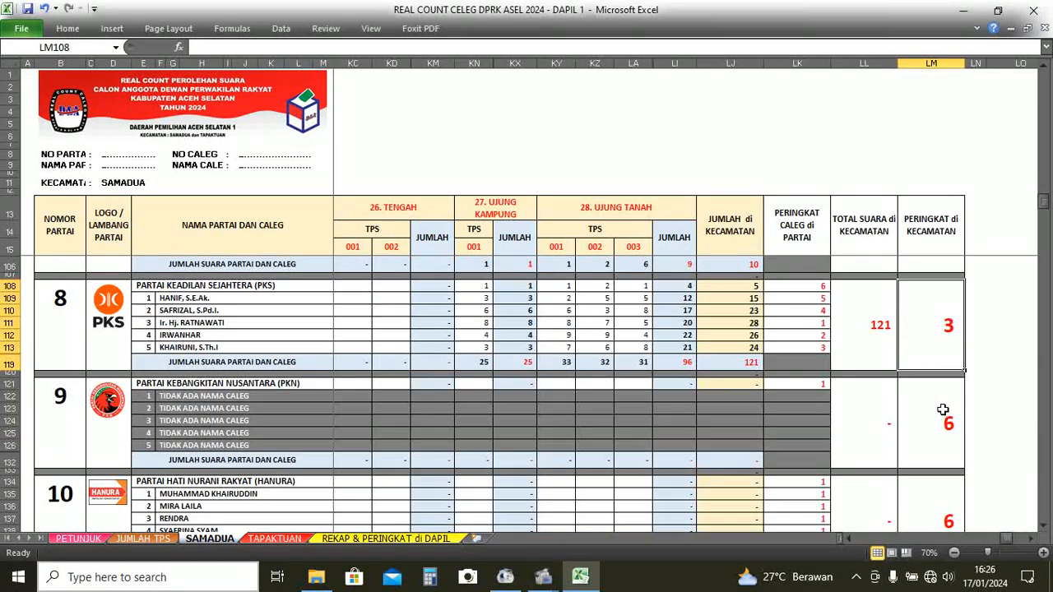
left_click(943, 404)
scroll(942, 404, "down", 1)
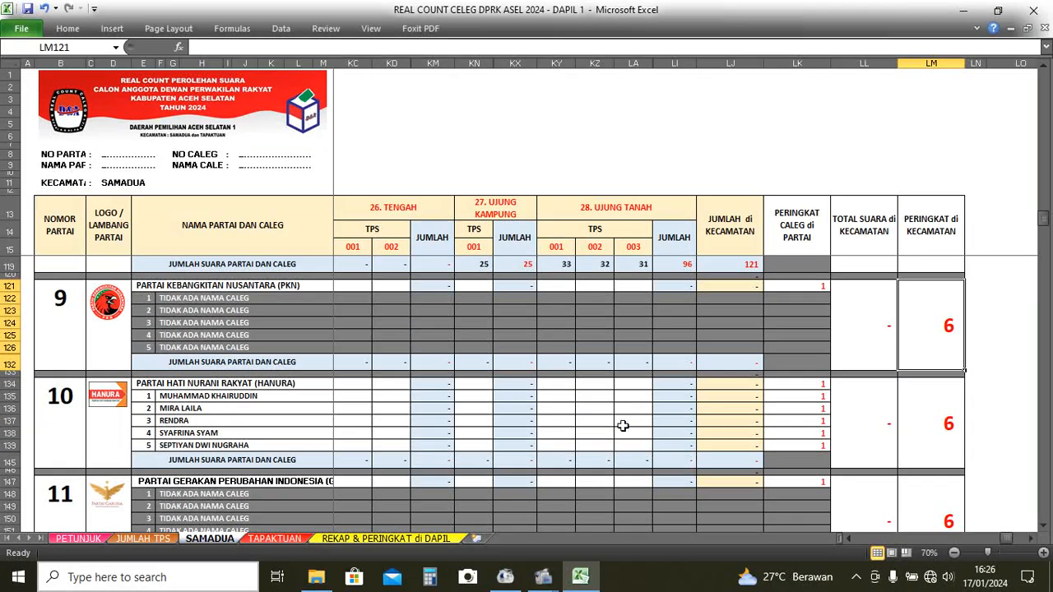
Review the whole district rank column and compare PKB's total votes with its rank in the district.
scroll(1044, 363, "up", 20)
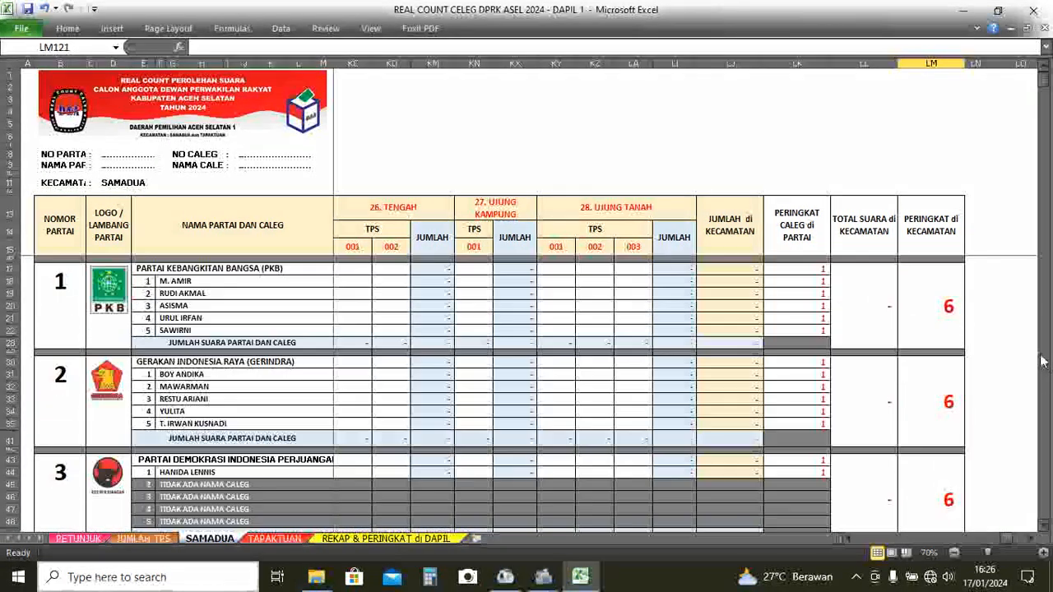
left_click(931, 63)
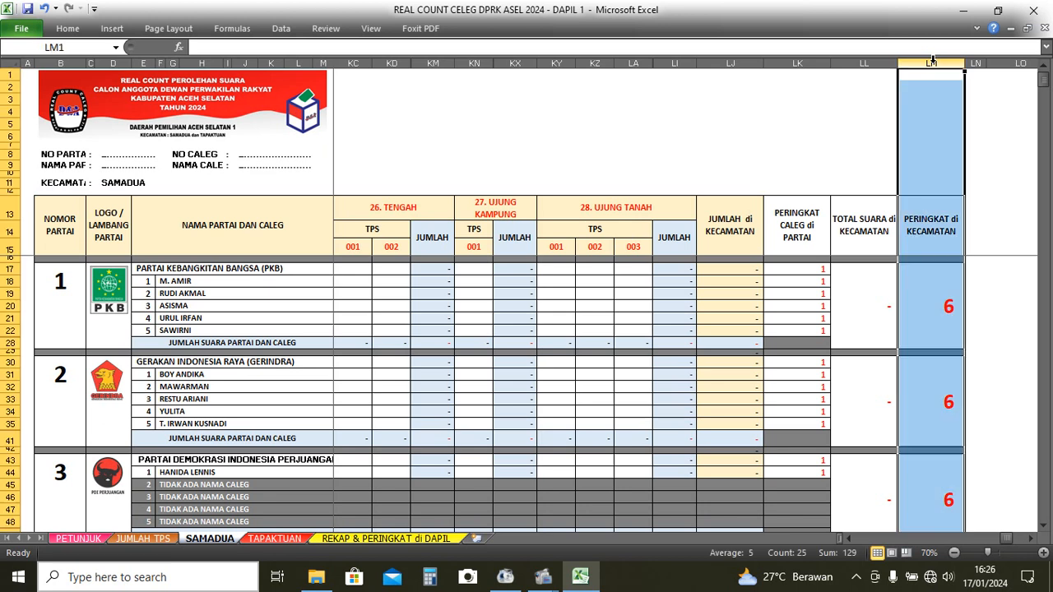
left_click(885, 307)
left_click(939, 308)
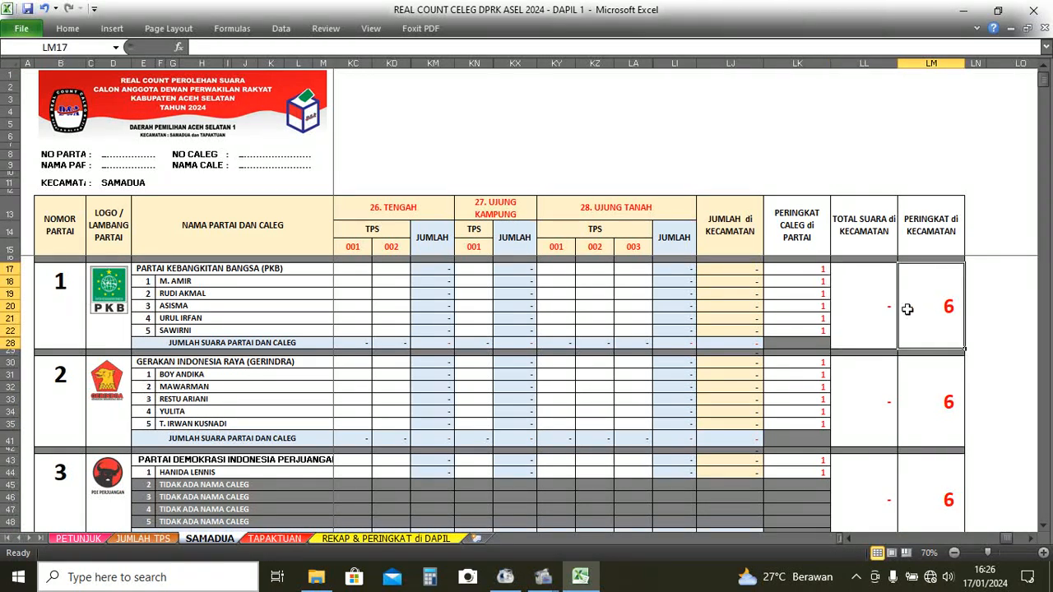
left_click(887, 305)
left_click(930, 308)
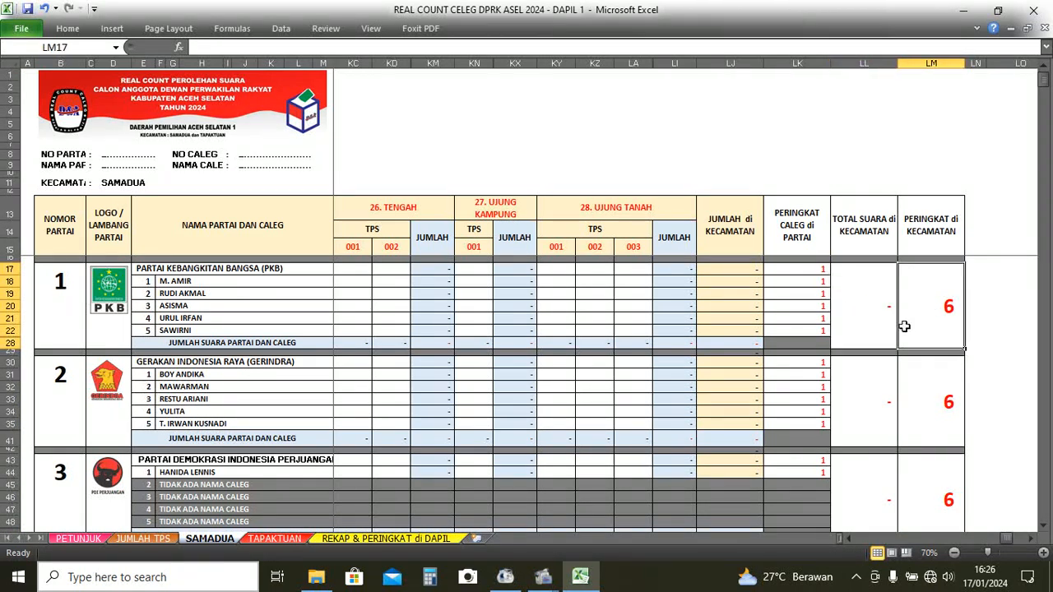
Examine the candidate rankings within each party on the SAMADUA sheet, including those of Golongan Karya.
left_click(797, 309)
scroll(801, 326, "down", 5)
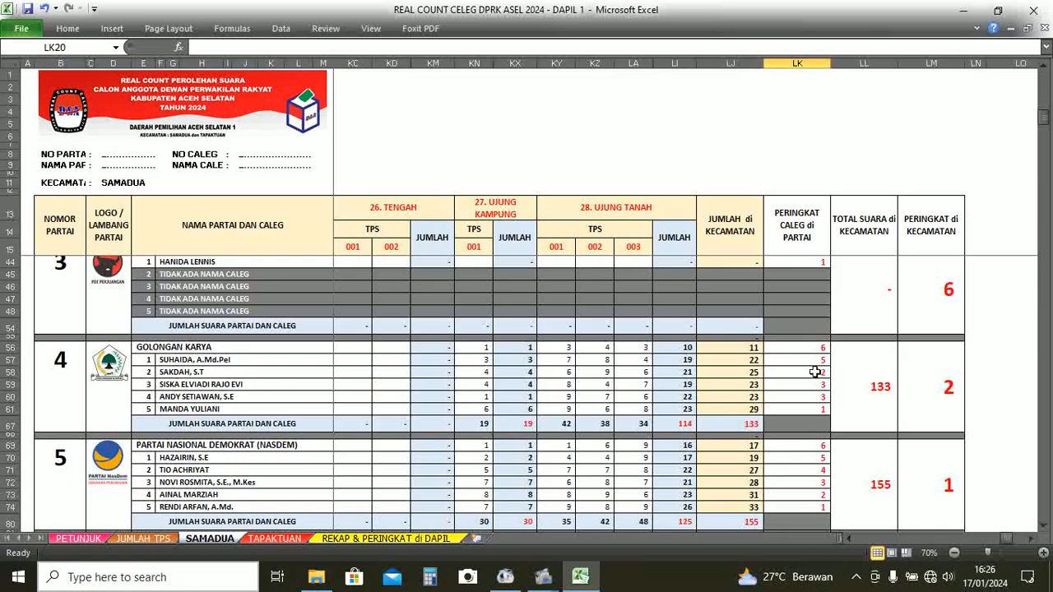
left_click(813, 410)
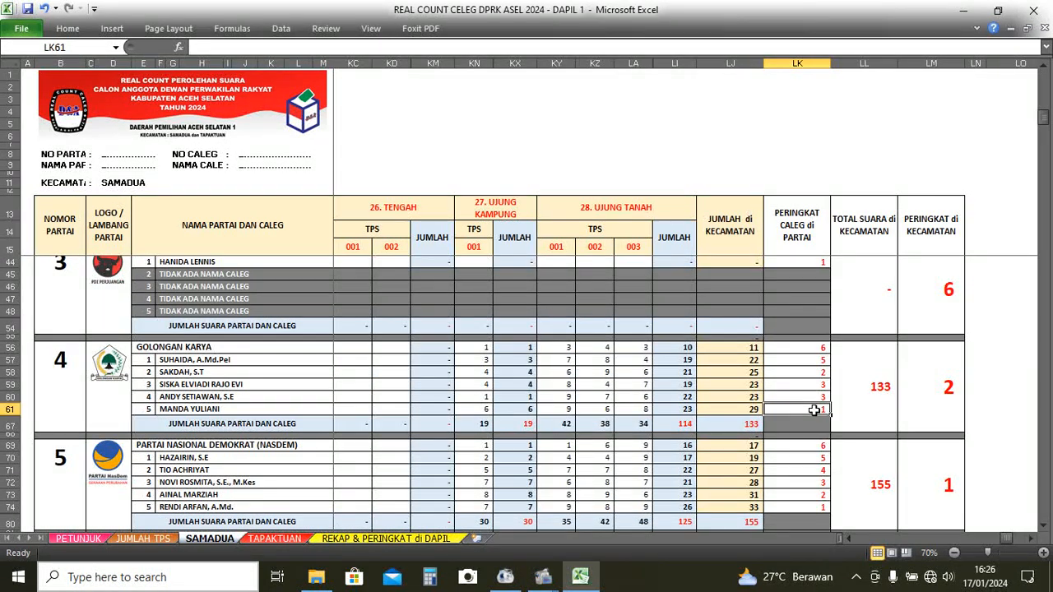
left_click(798, 63)
left_click(811, 408)
Look over the party votes, district totals and rankings on the TAPAKTUAN sheet.
left_click(274, 539)
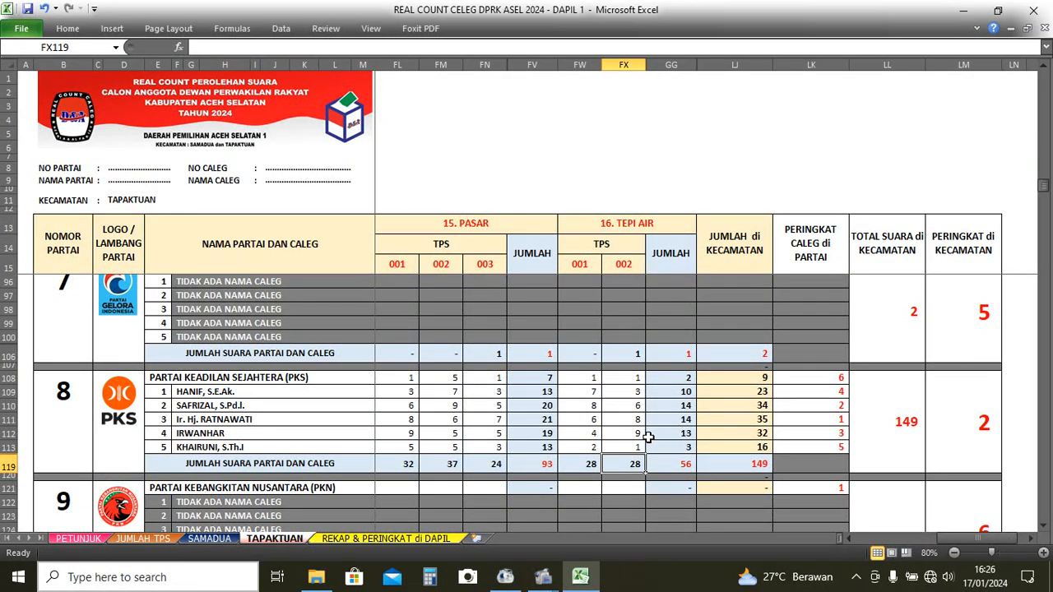
scroll(648, 437, "up", 10)
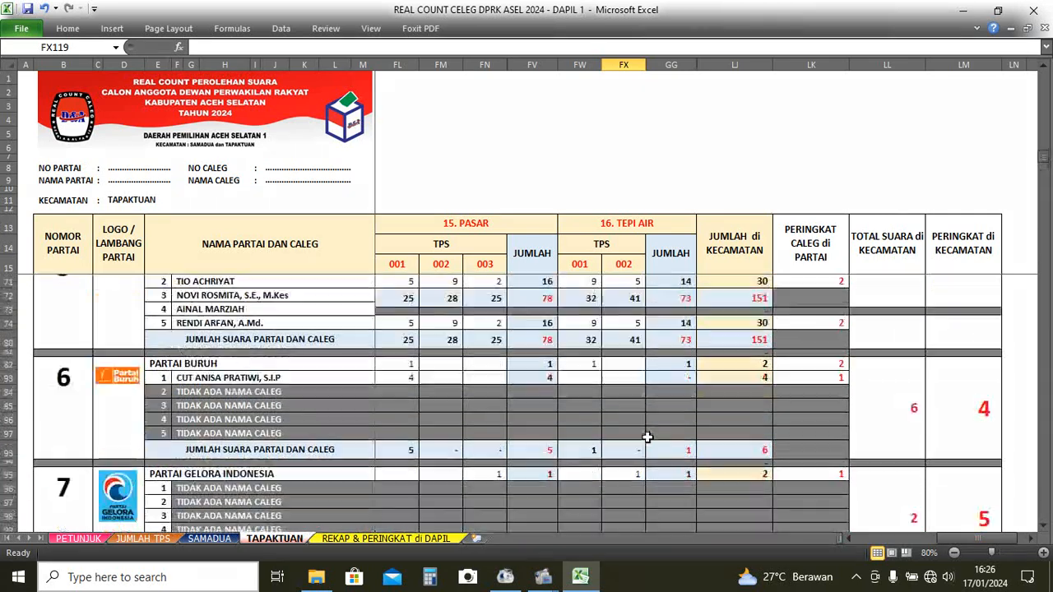
scroll(649, 438, "up", 9)
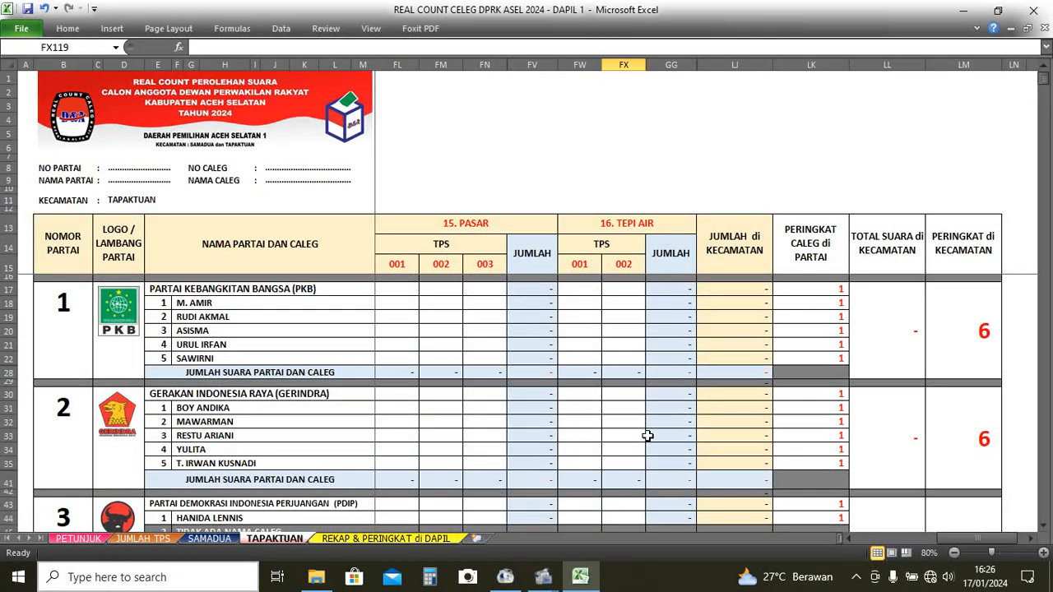
scroll(648, 436, "down", 2)
Examine the combined votes and rankings on the REKAP & PERINGKAT di DAPIL sheet, select its Samadua vote column, and return to the SAMADUA sheet.
left_click(395, 539)
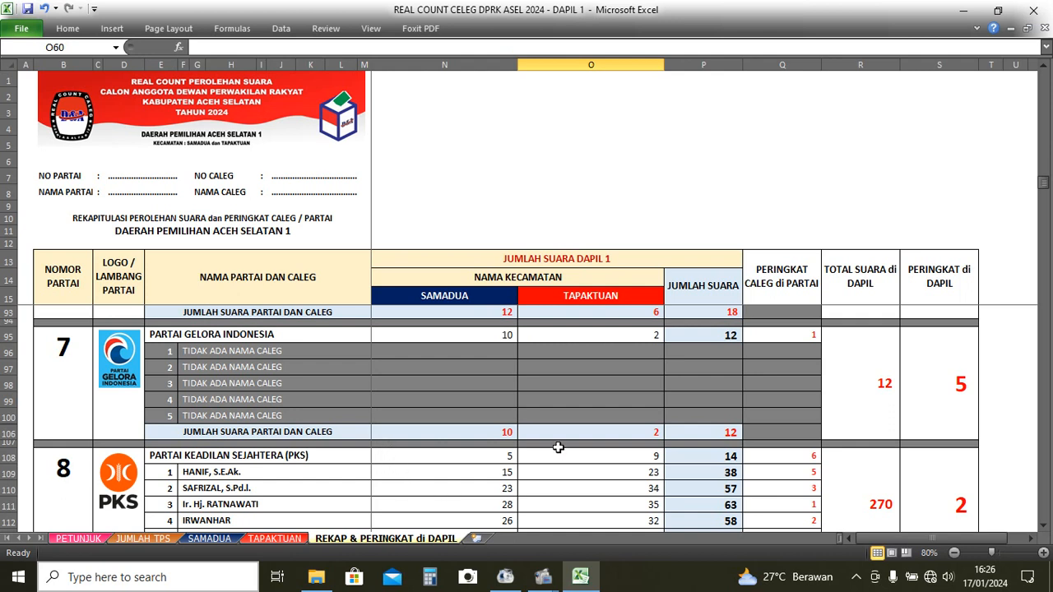
scroll(557, 447, "up", 20)
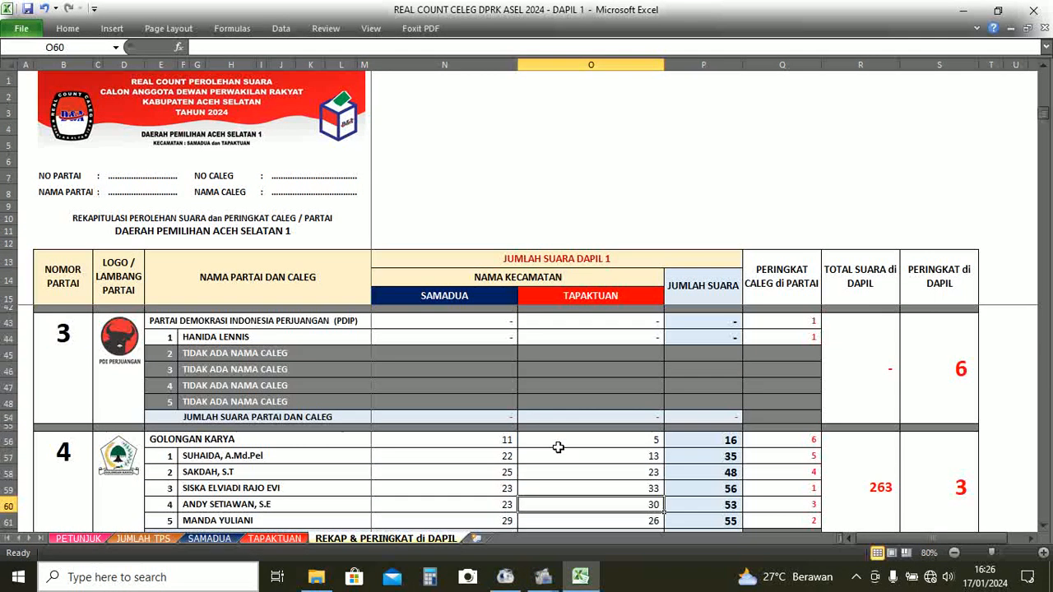
scroll(558, 447, "down", 7)
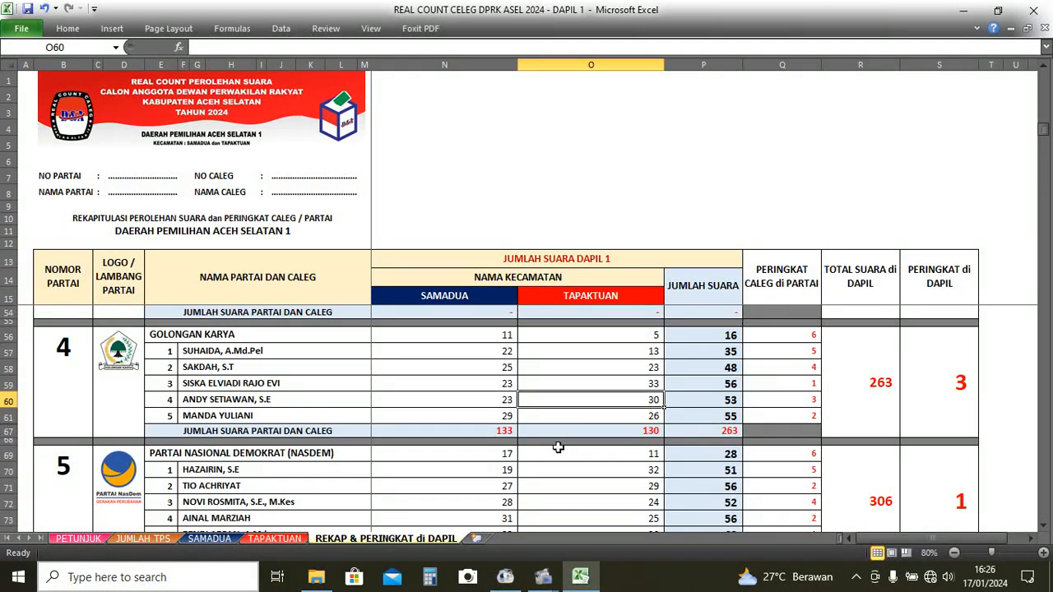
scroll(558, 447, "up", 1)
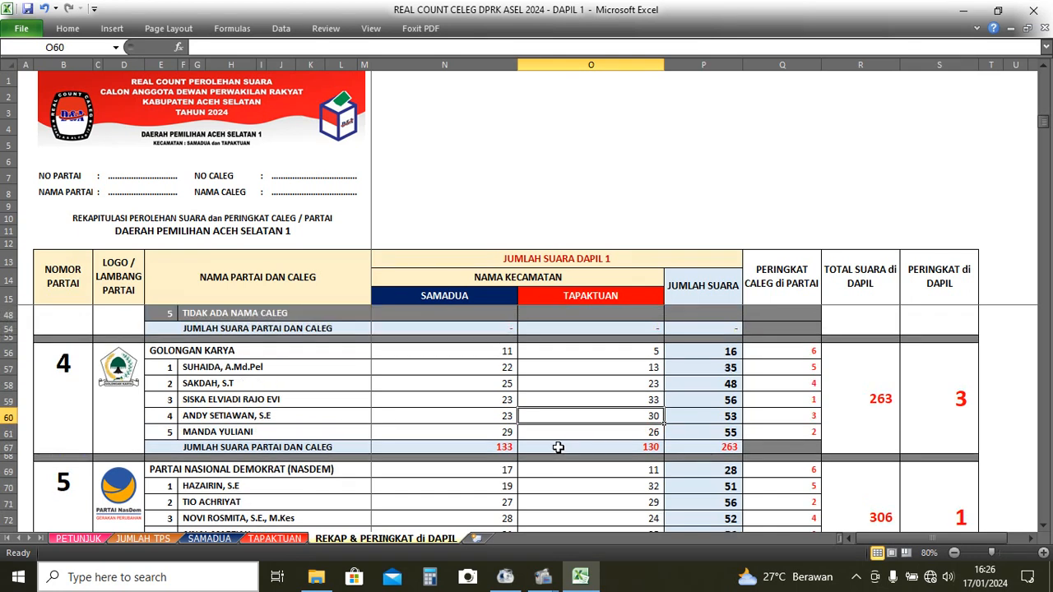
left_click(455, 59)
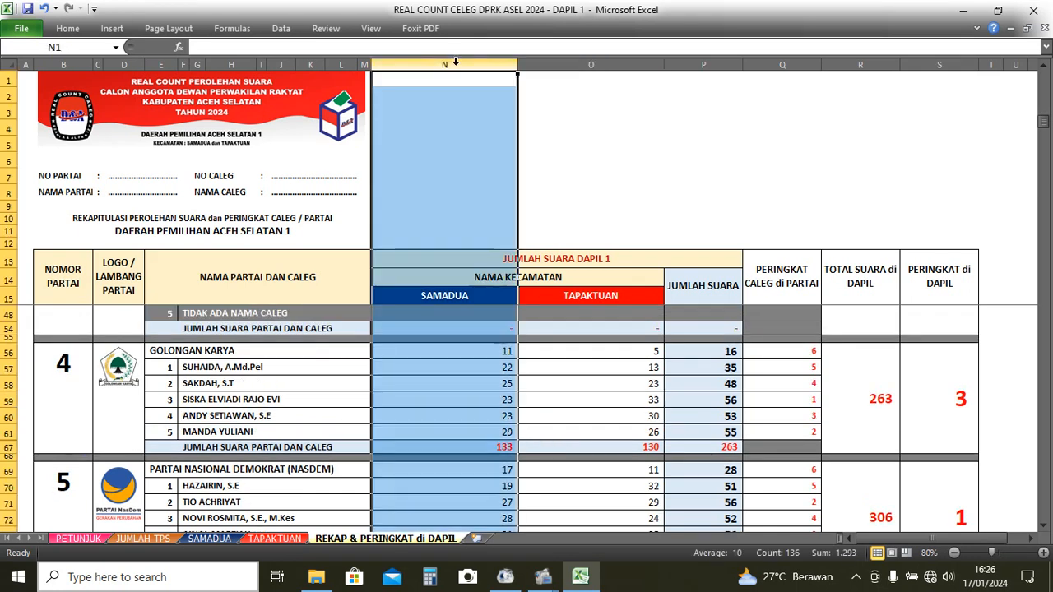
left_click(209, 539)
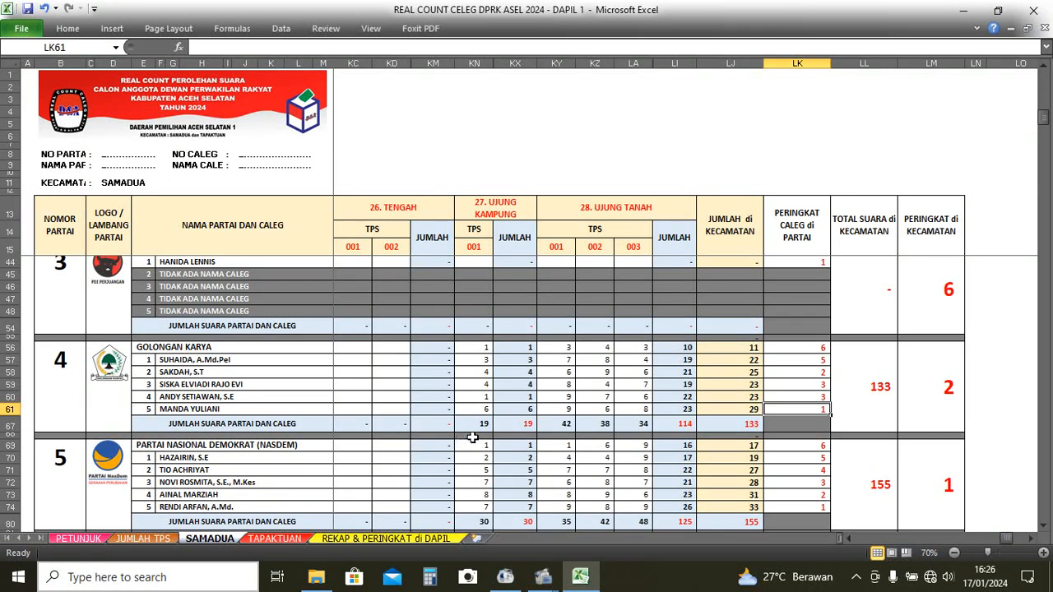
Compare Golongan Karya's district total on the SAMADUA sheet with its Samadua subtotal on the REKAP & PERINGKAT di DAPIL sheet.
left_click(873, 392)
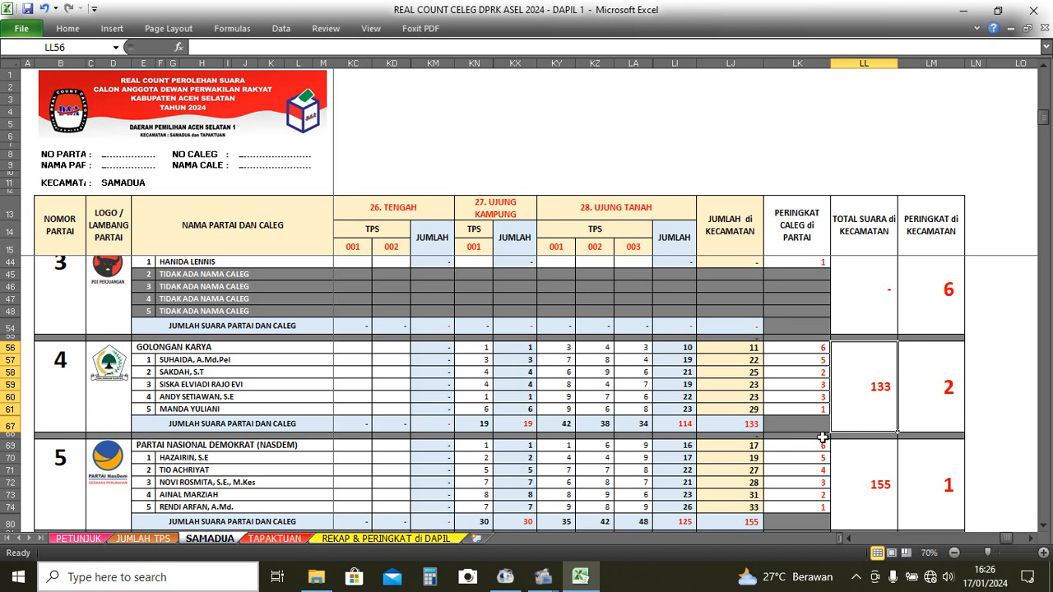
left_click(389, 539)
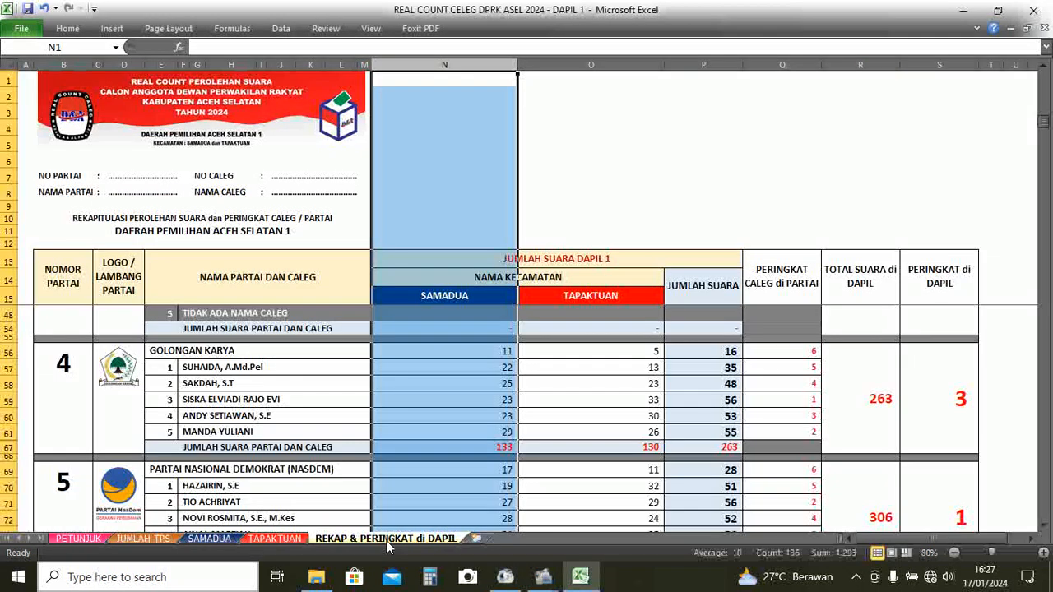
left_click(479, 447)
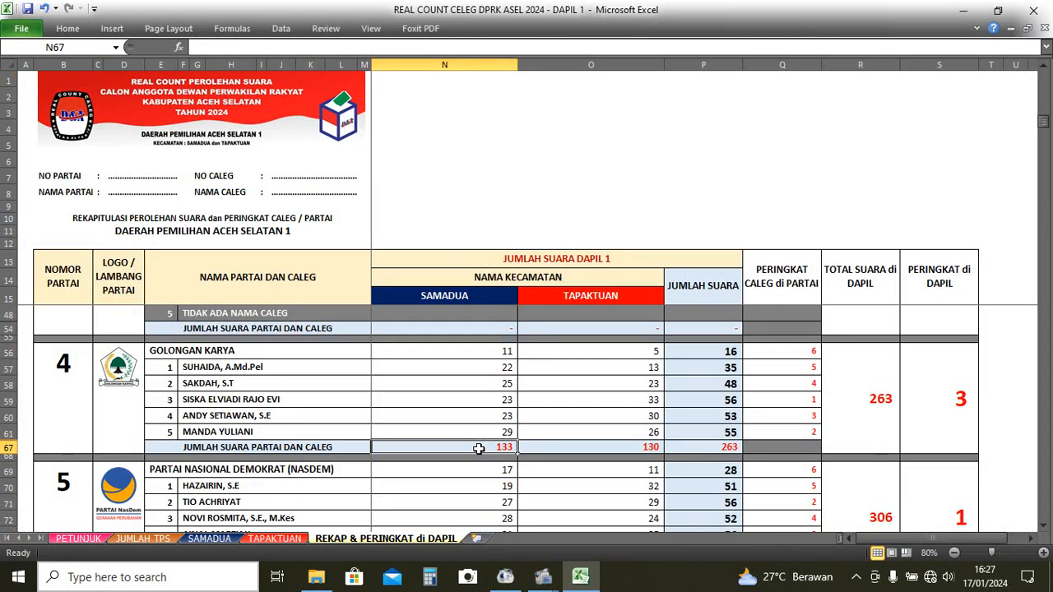
Compare Golongan Karya's district total on the TAPAKTUAN sheet with its Tapaktuan subtotal on the REKAP & PERINGKAT di DAPIL sheet.
left_click(274, 538)
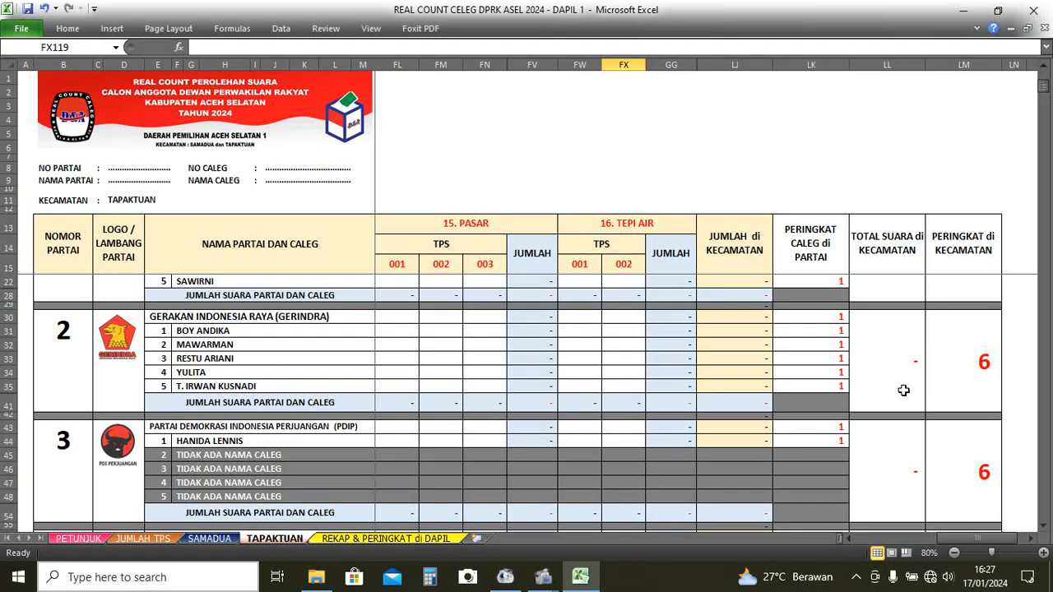
scroll(903, 390, "down", 2)
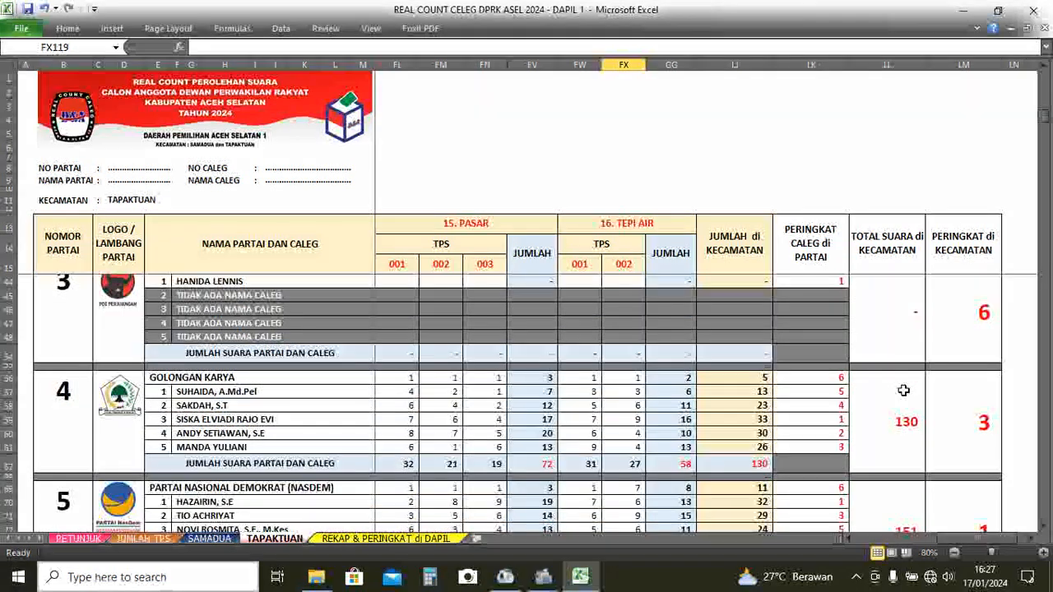
left_click(918, 420)
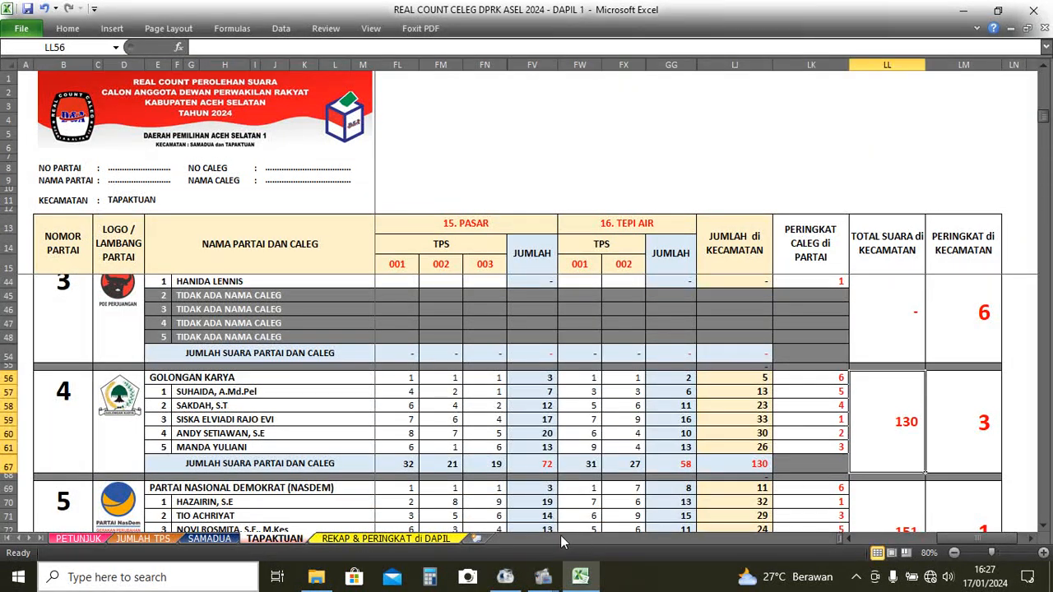
left_click(372, 541)
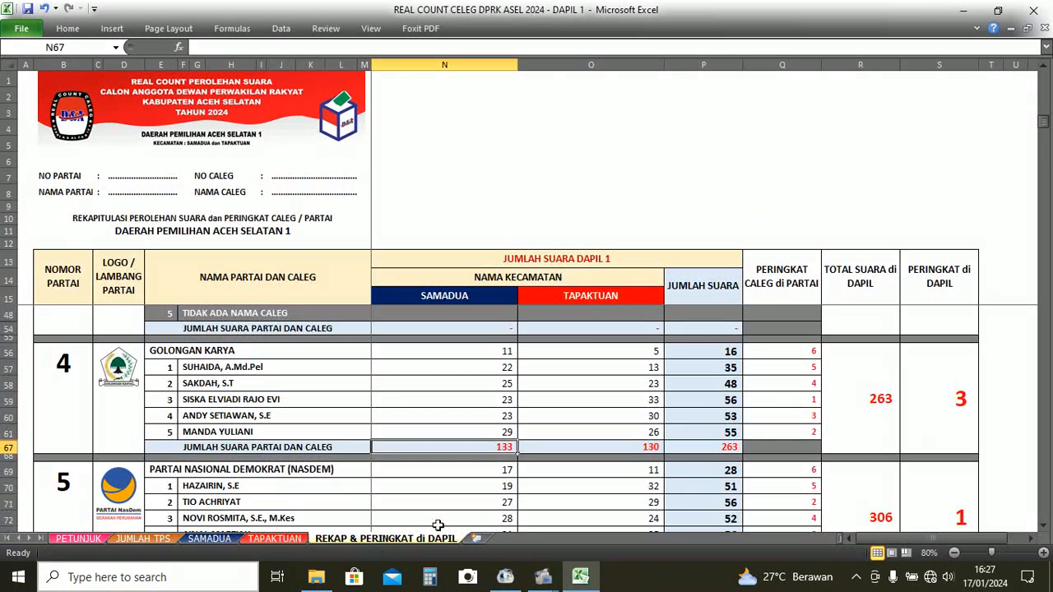
scroll(869, 417, "down", 1)
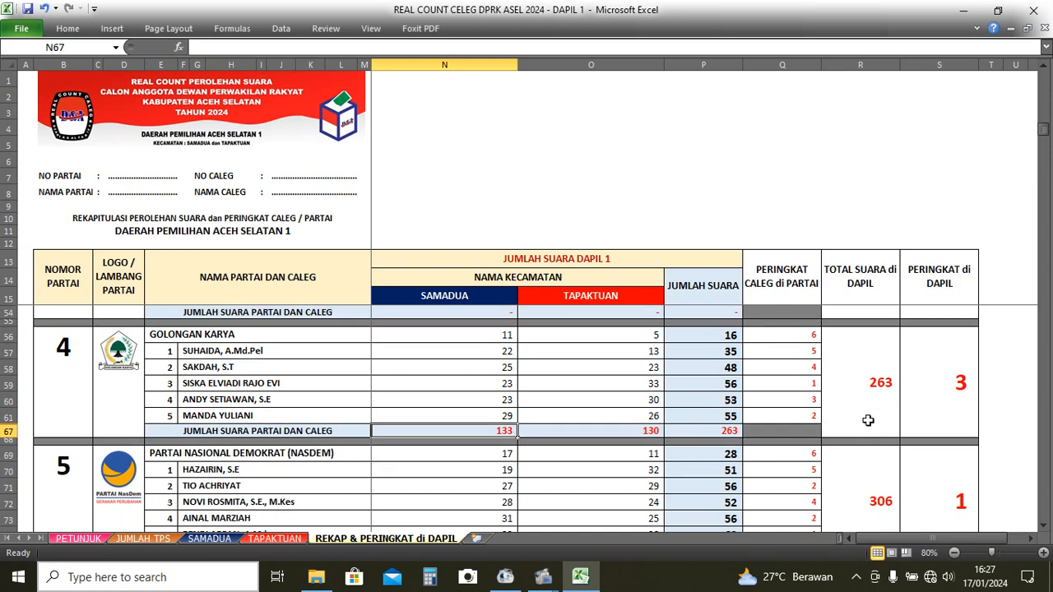
scroll(868, 420, "up", 1)
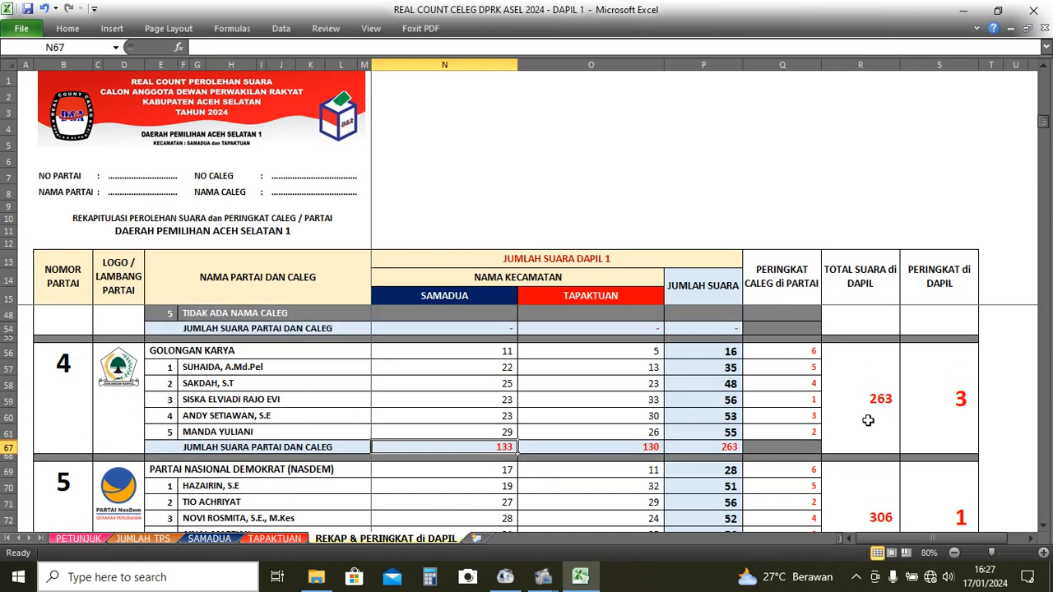
left_click(639, 449)
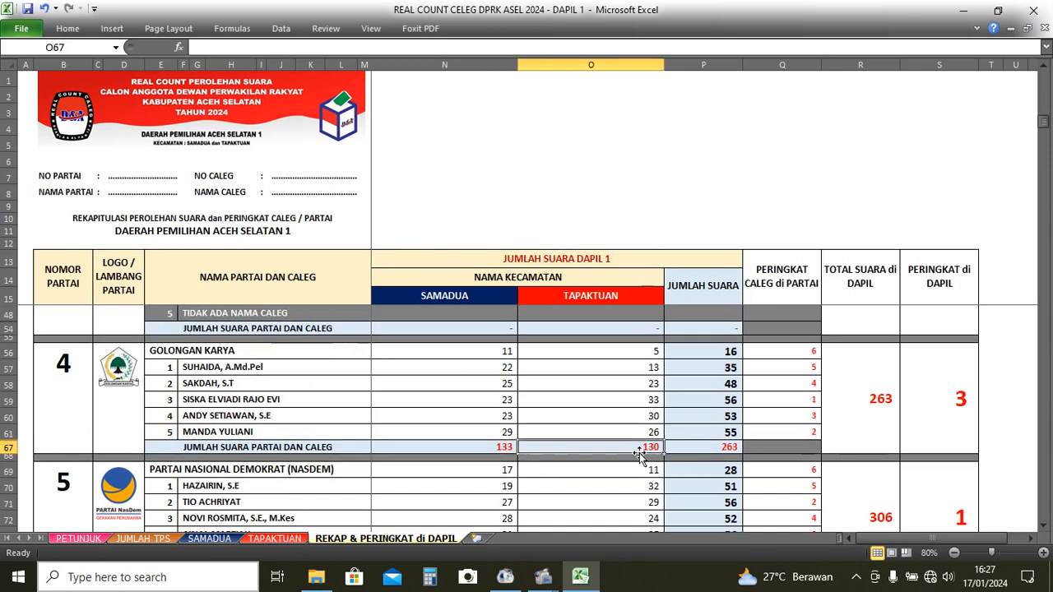
Examine the individual Golongan Karya votes in the Tapaktuan and Samadua columns of the recap sheet.
left_click(643, 354)
left_click(642, 368)
left_click(641, 383)
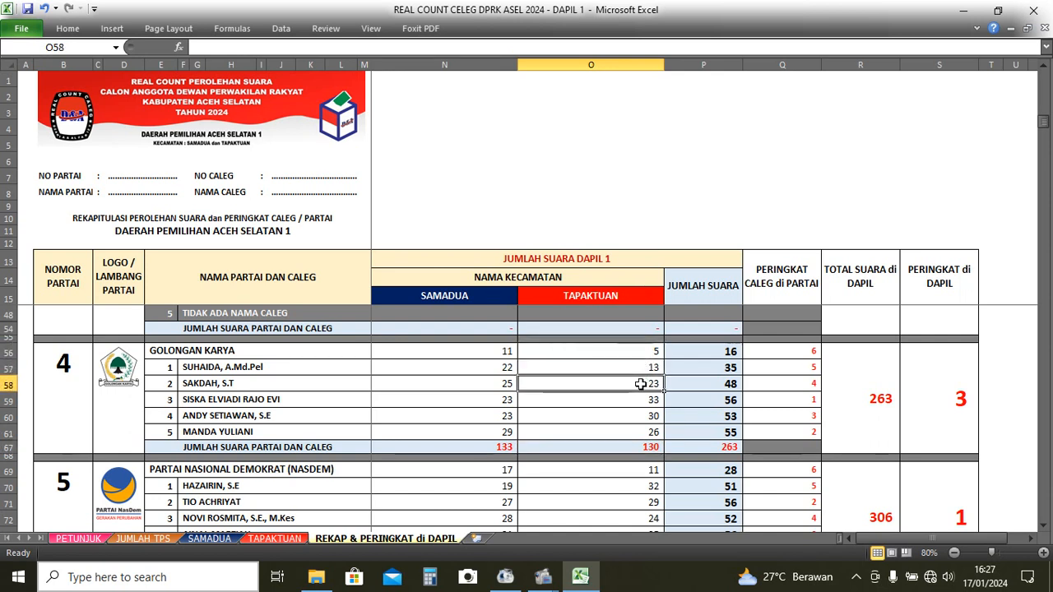
left_click(639, 399)
left_click(639, 416)
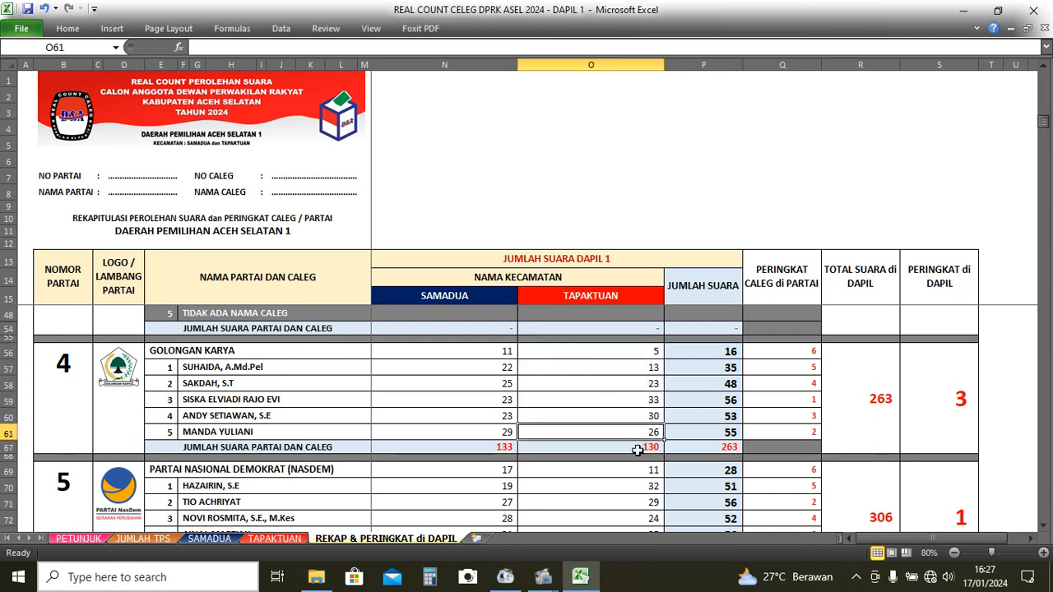
left_click(497, 354)
left_click(499, 401)
left_click(500, 431)
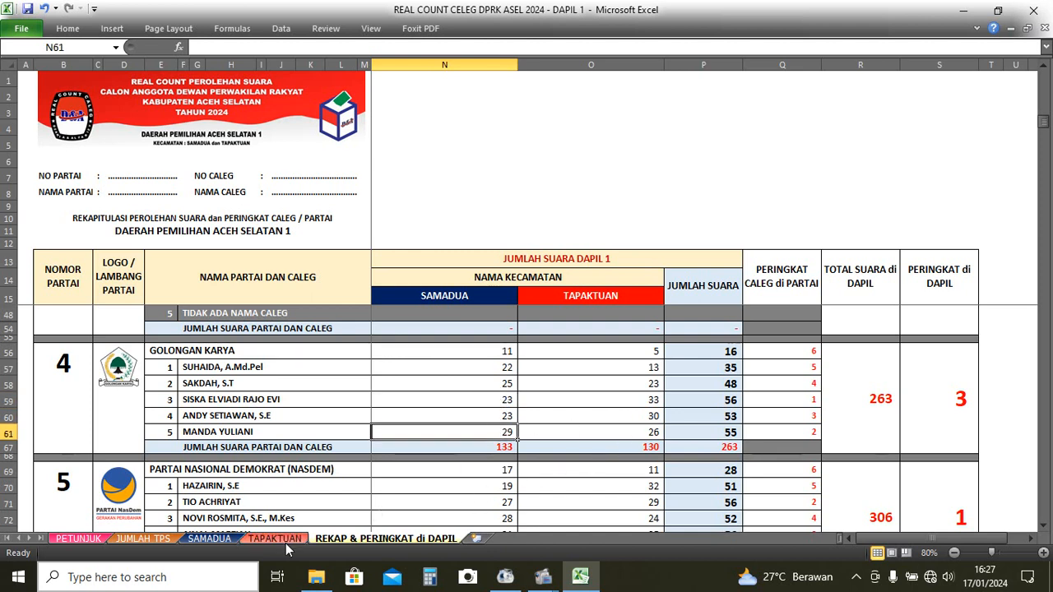
left_click(492, 350)
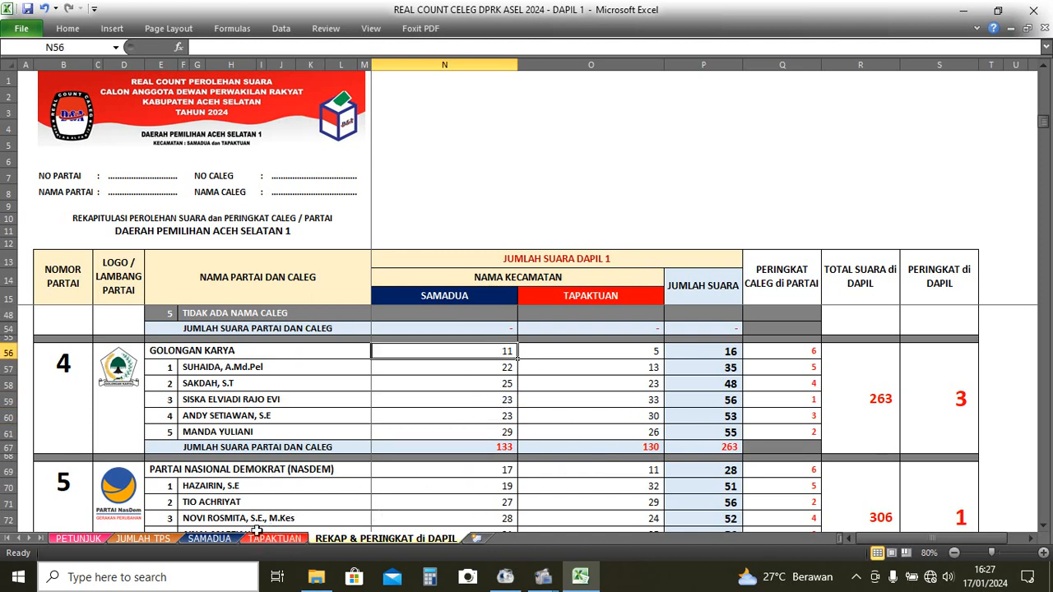
Check the Golongan Karya district votes row by row on the SAMADUA sheet against the Samadua column of the recap sheet.
left_click(210, 538)
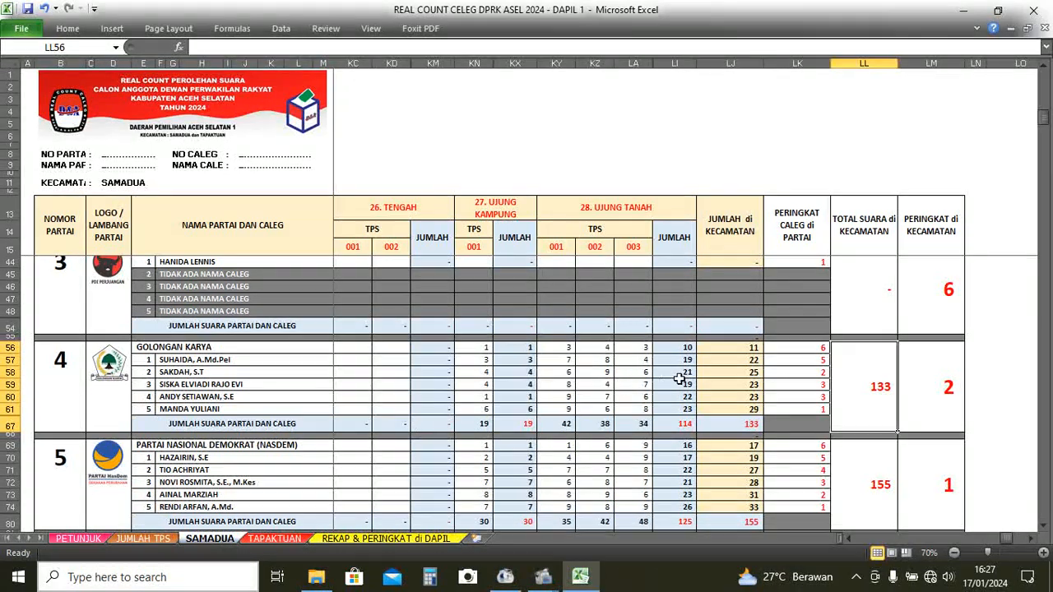
left_click(739, 349)
left_click(740, 360)
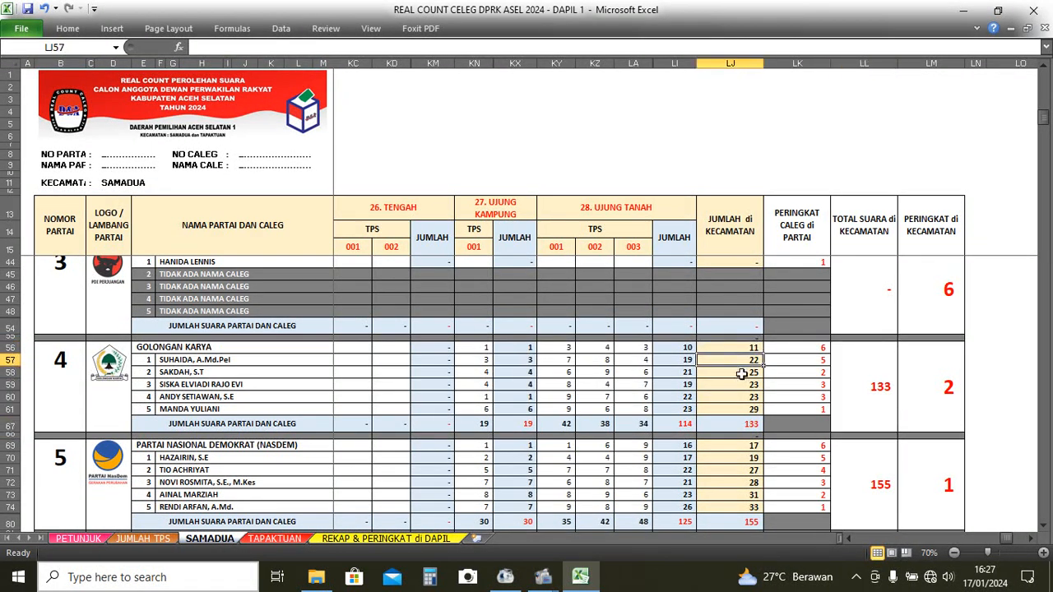
left_click(742, 371)
left_click(742, 384)
left_click(728, 408)
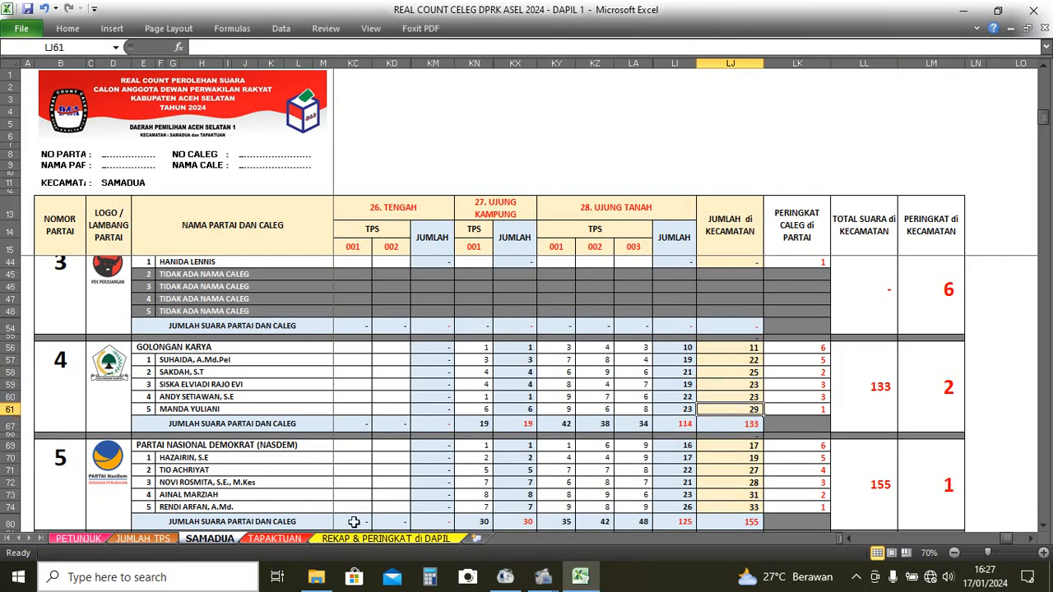
left_click(380, 539)
left_click(493, 367)
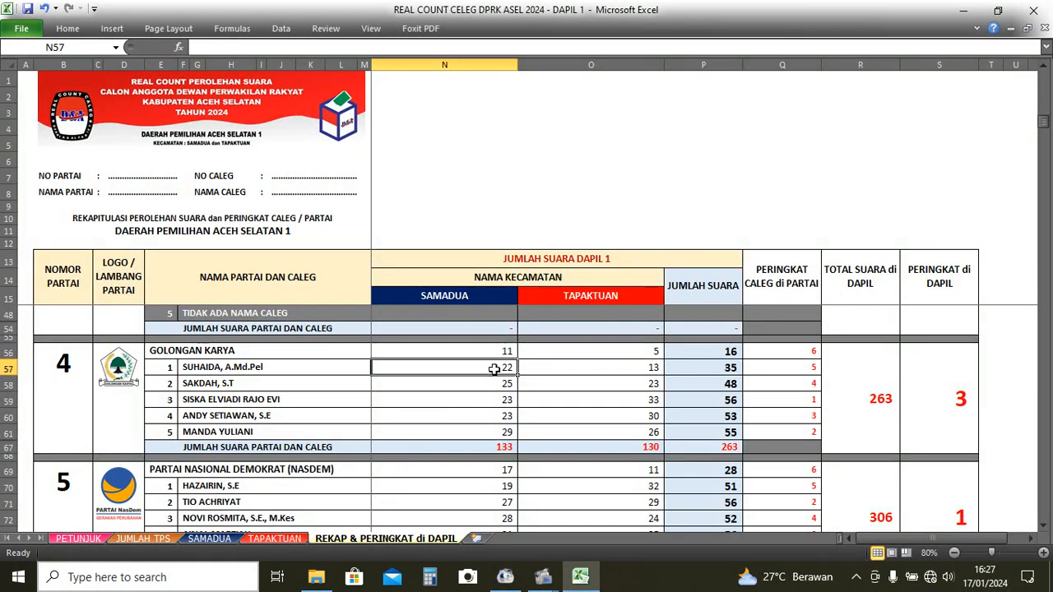
left_click(494, 400)
left_click(496, 416)
left_click(492, 433)
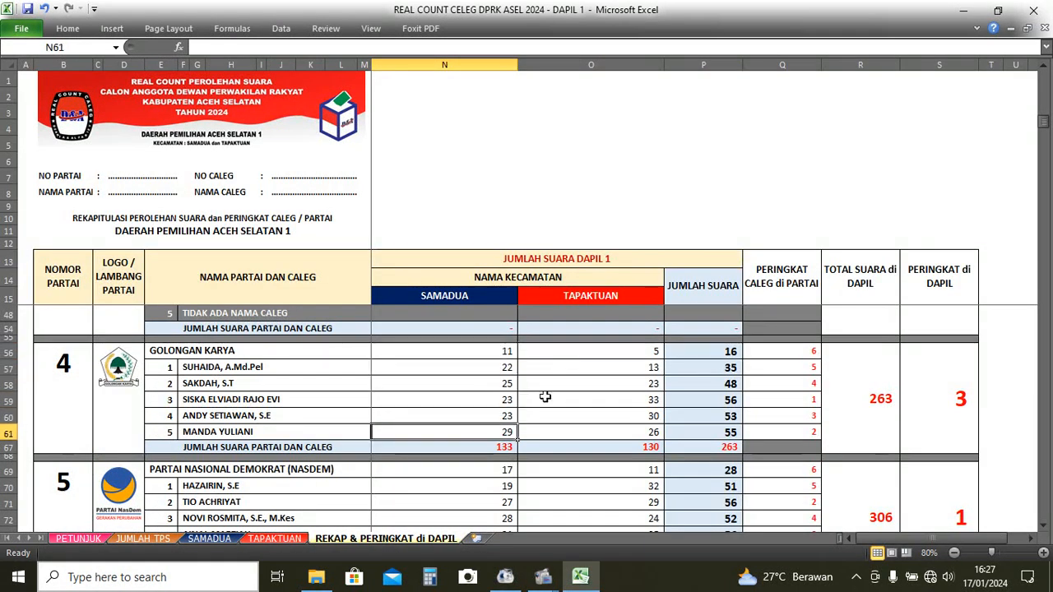
Check the Golongan Karya district votes row by row on the TAPAKTUAN sheet against the Tapaktuan column of the recap sheet.
left_click(605, 352)
left_click(270, 538)
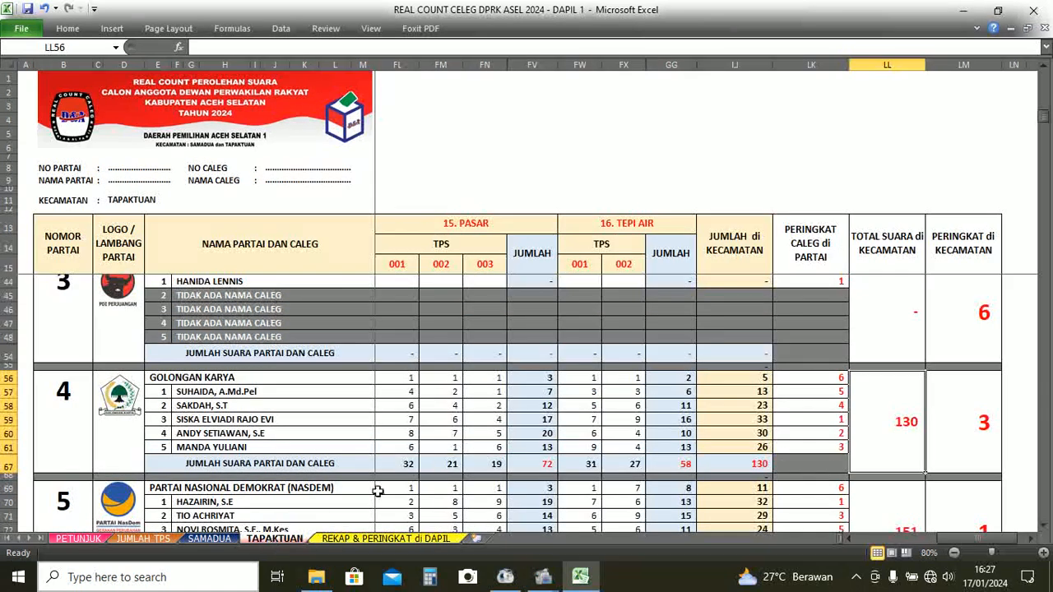
left_click(758, 380)
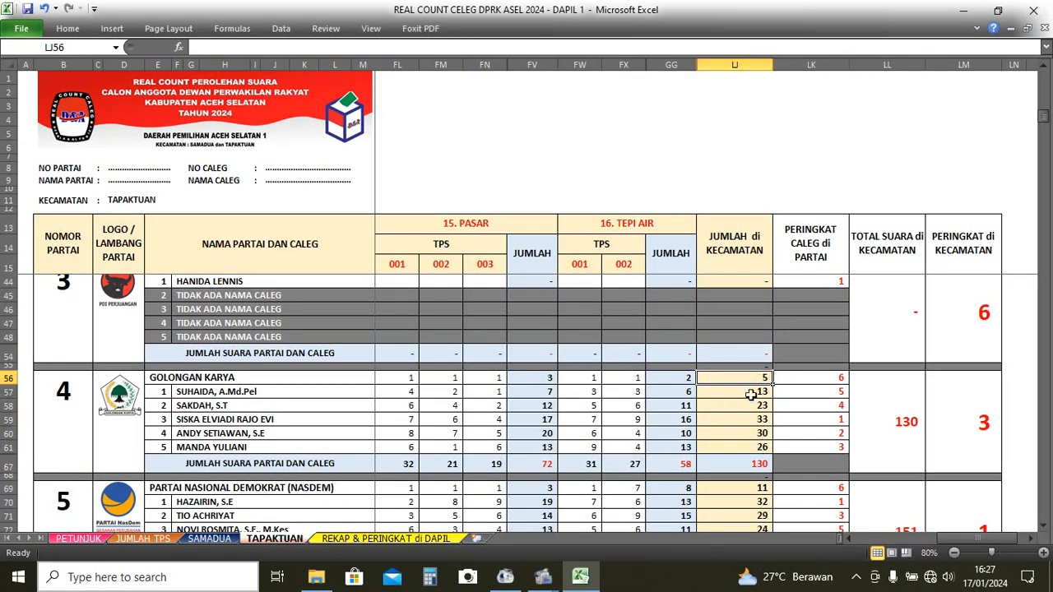
left_click(754, 392)
left_click(752, 406)
left_click(753, 420)
left_click(753, 434)
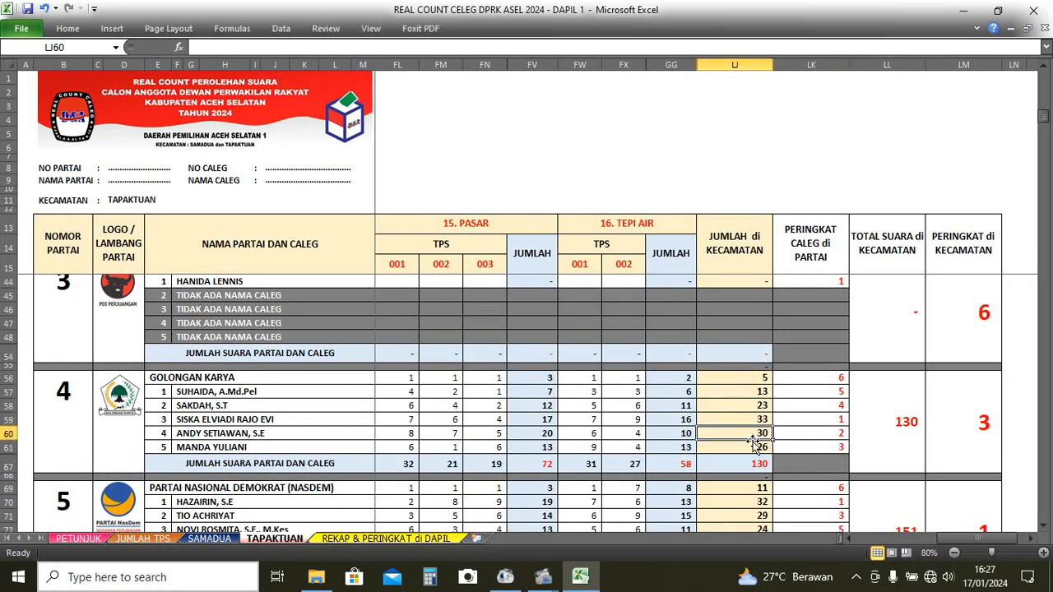
left_click(754, 447)
left_click(412, 540)
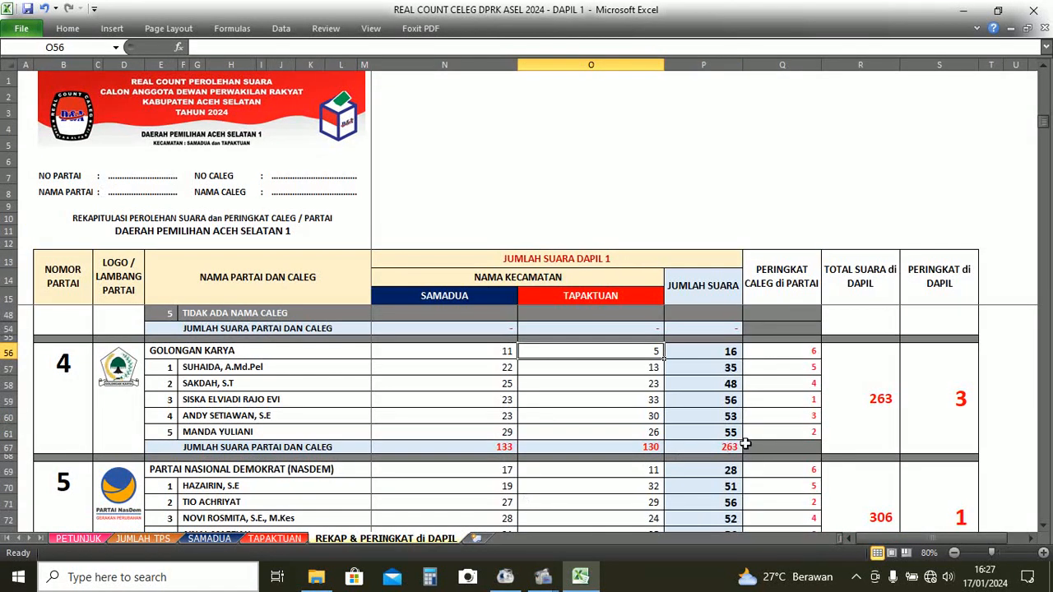
left_click(652, 436)
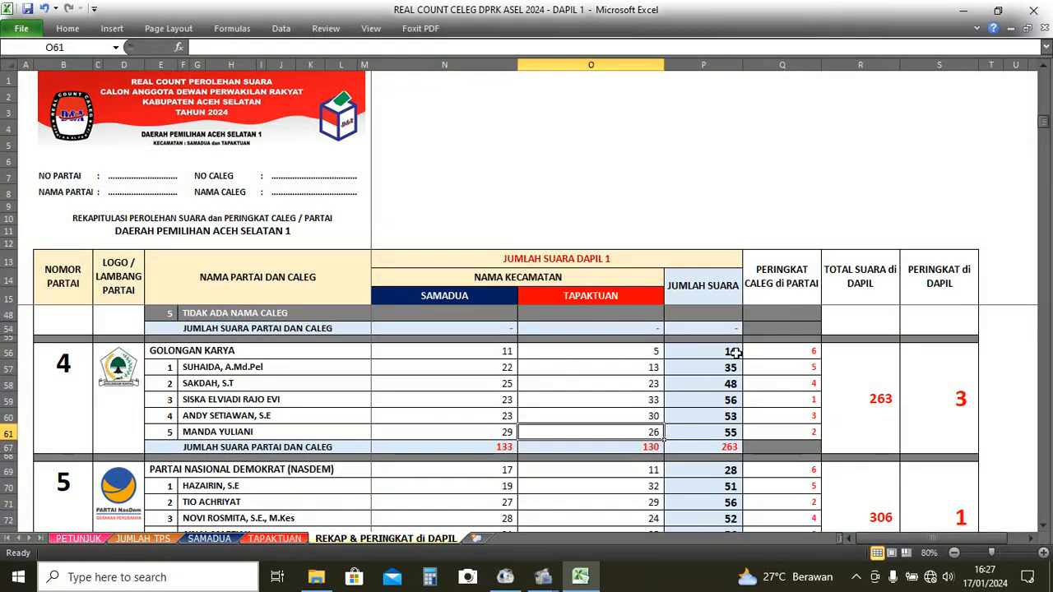
Examine how Golongan Karya's Samadua and Tapaktuan votes add up in the JUMLAH SUARA column, down to the party total.
left_click(732, 351)
left_click(515, 355)
left_click(566, 352)
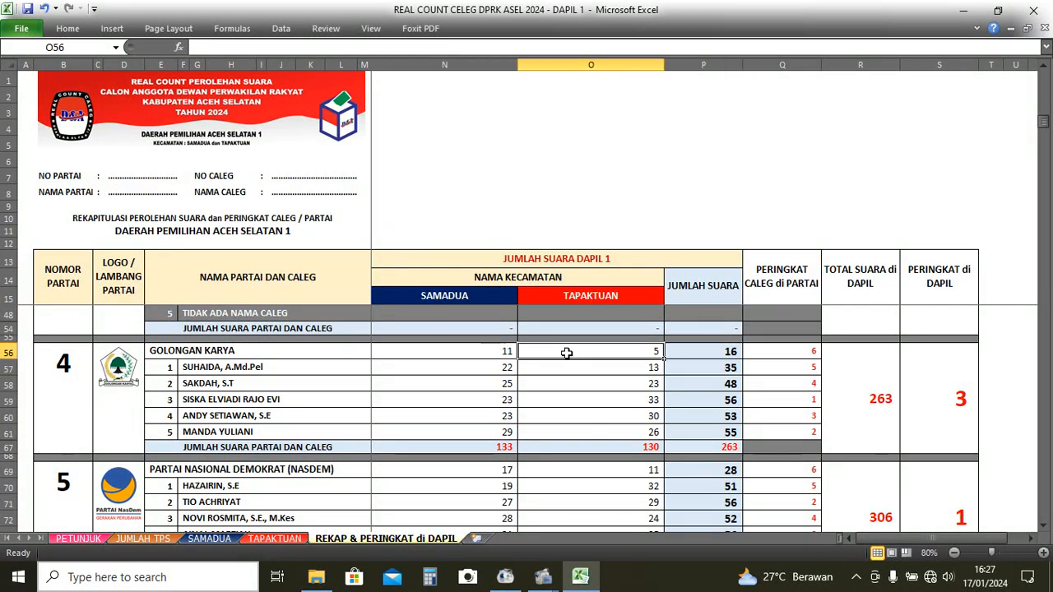
left_click(728, 353)
left_click(729, 369)
left_click(727, 383)
left_click(728, 400)
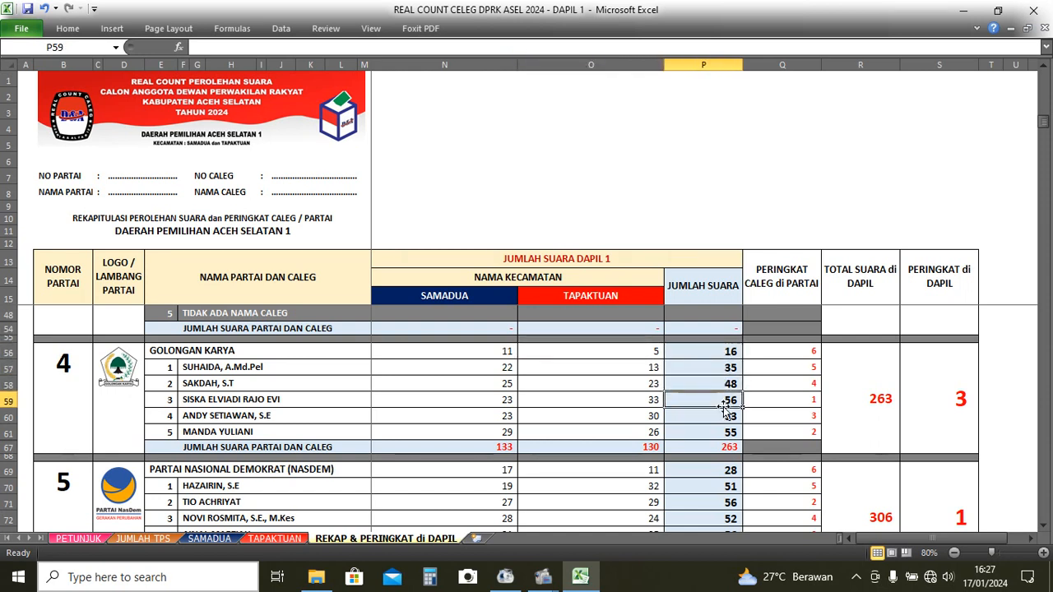
left_click(728, 432)
left_click(723, 448)
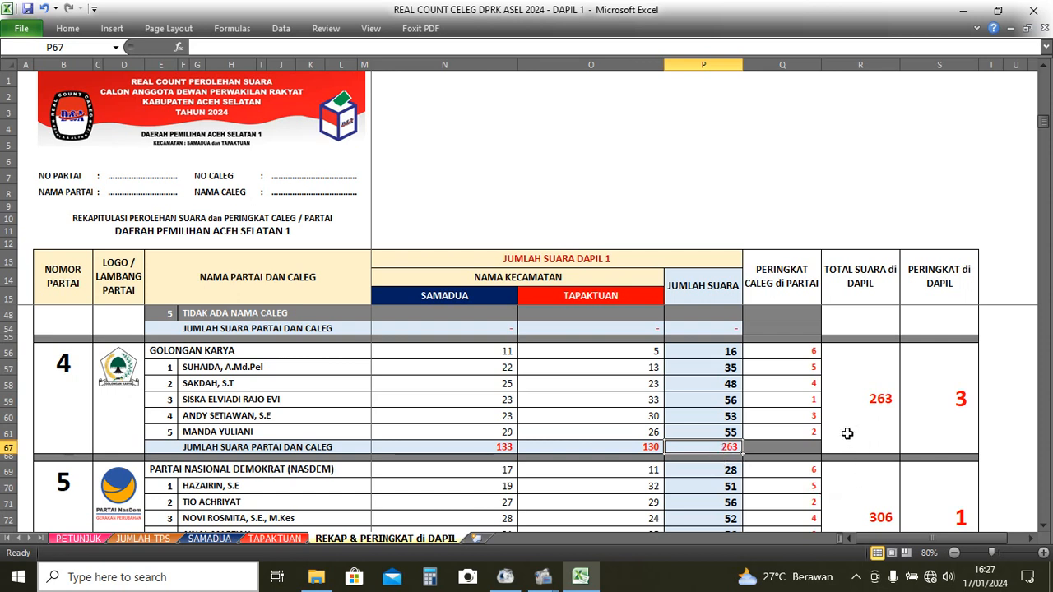
Compare the combined votes and in-party rank of Golongan Karya's third candidate, selecting the whole of row 59.
left_click(809, 405)
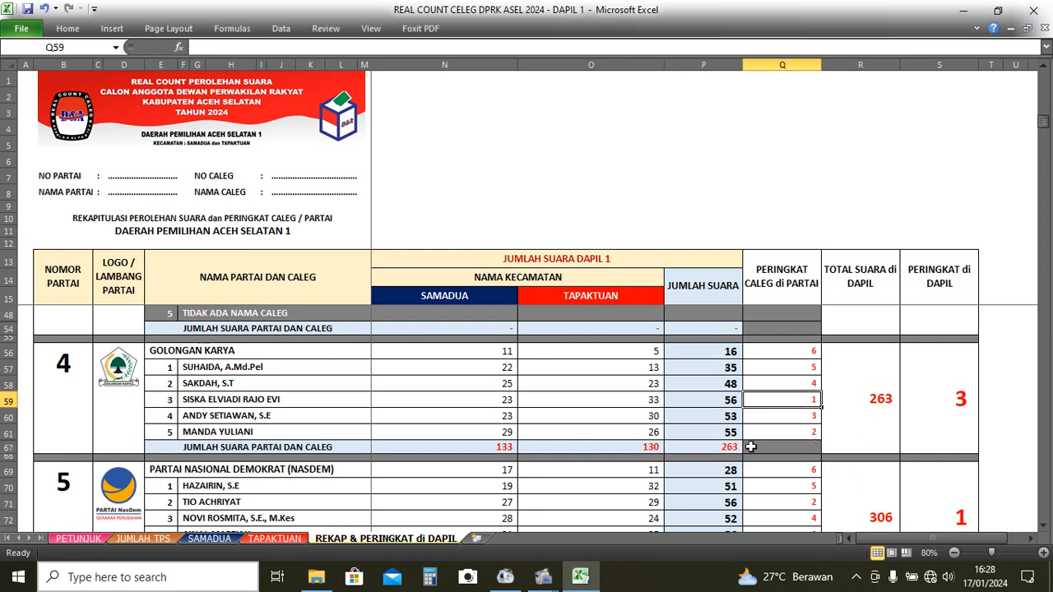
left_click(9, 400)
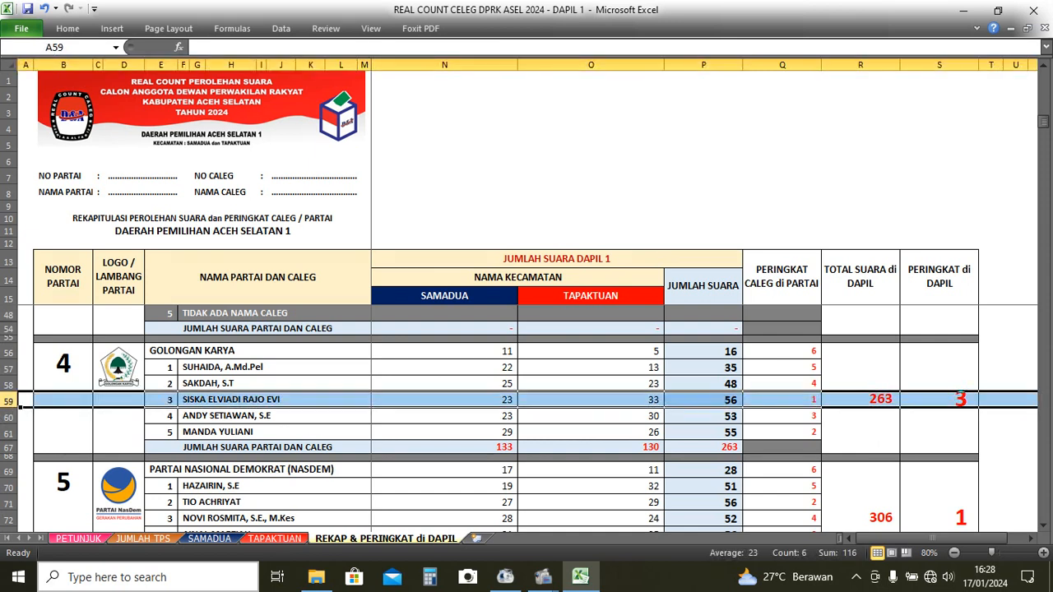
left_click(799, 403)
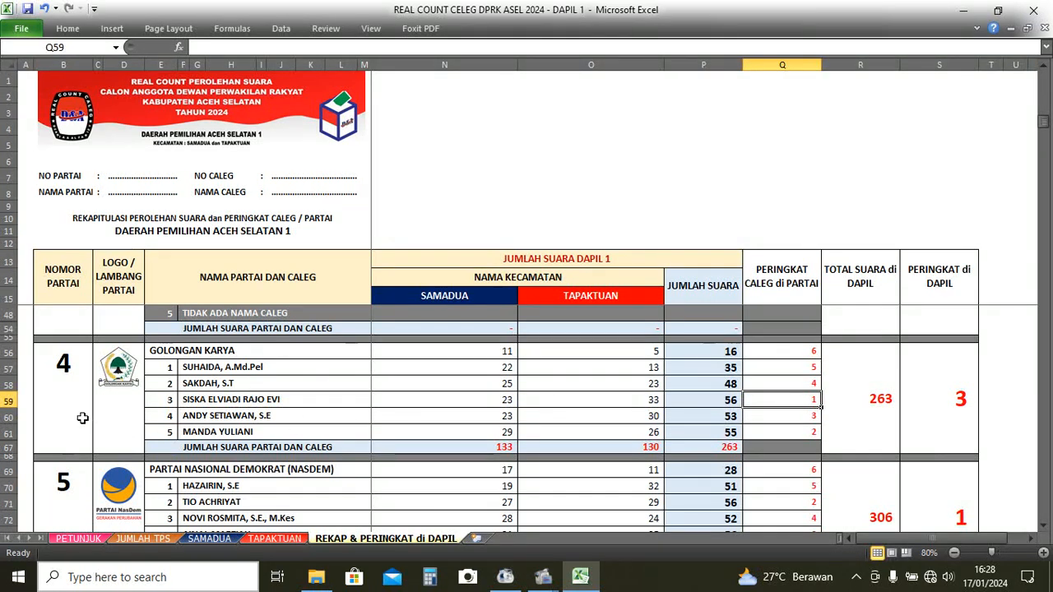
left_click(9, 400)
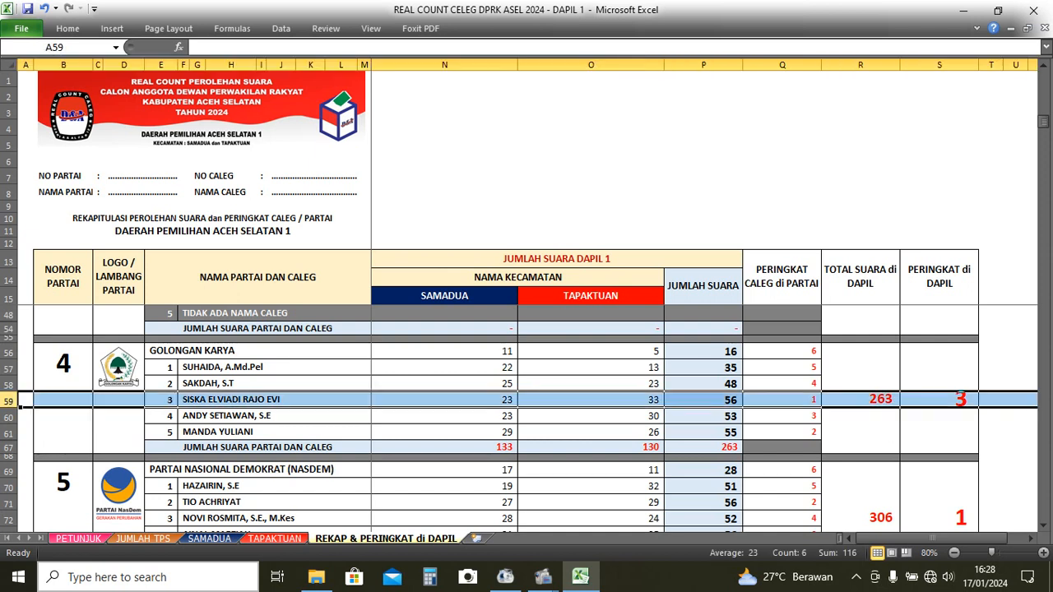
left_click(800, 400)
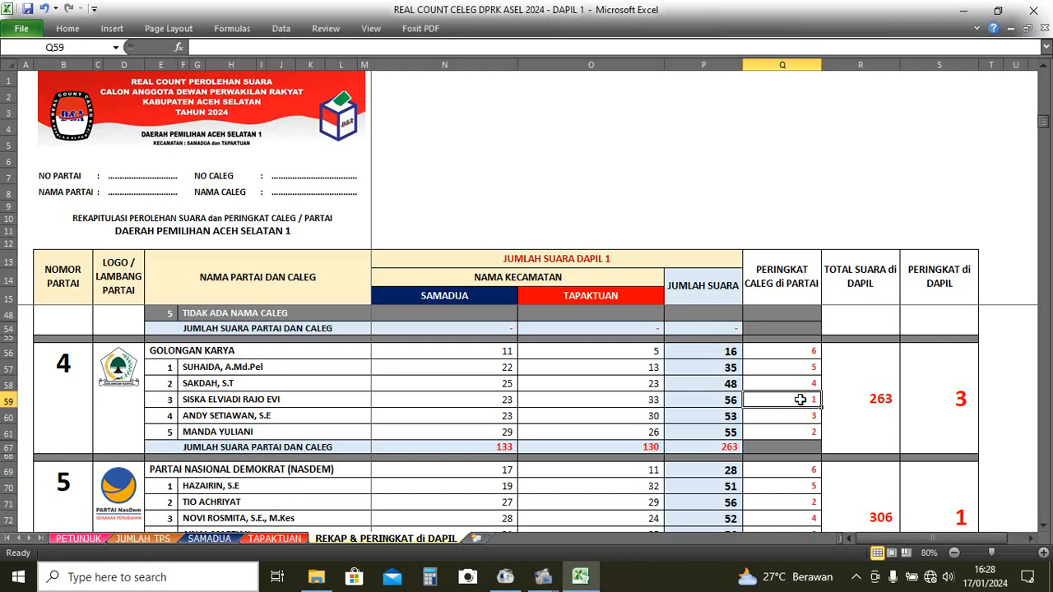
left_click(717, 400)
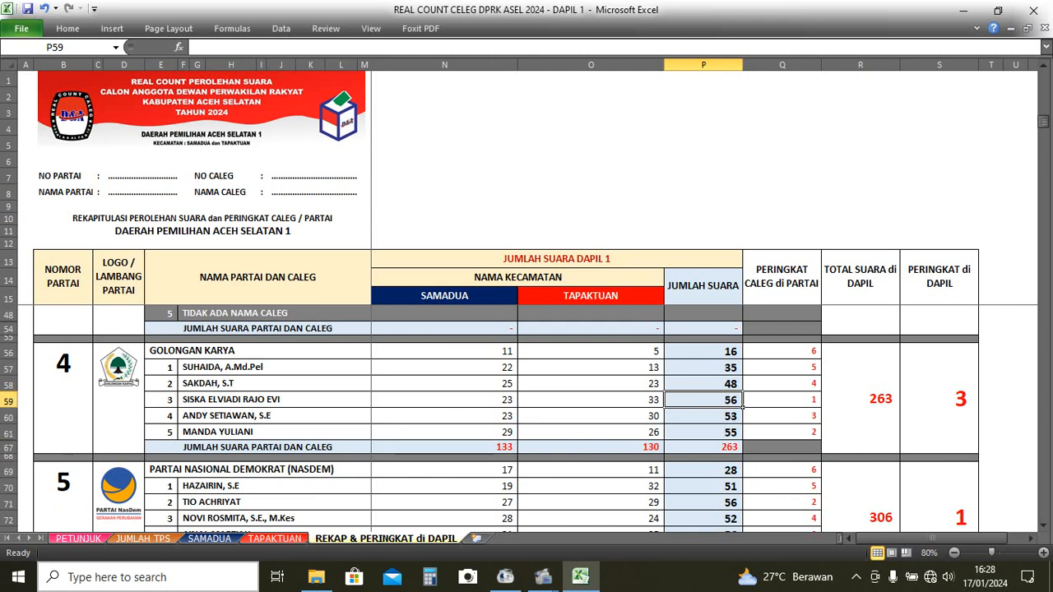
left_click(13, 401)
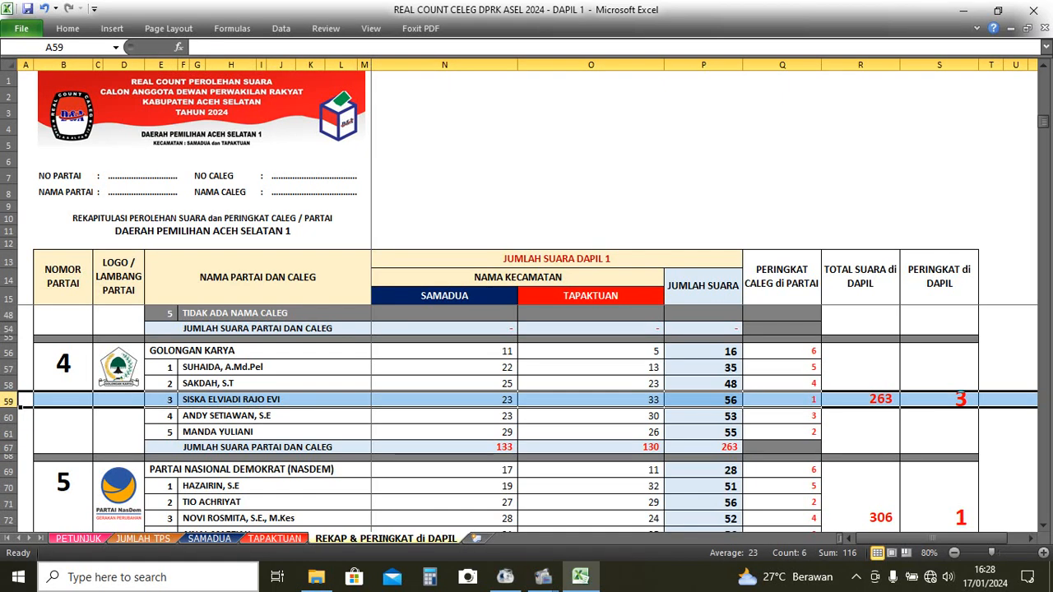
scroll(590, 477, "down", 1)
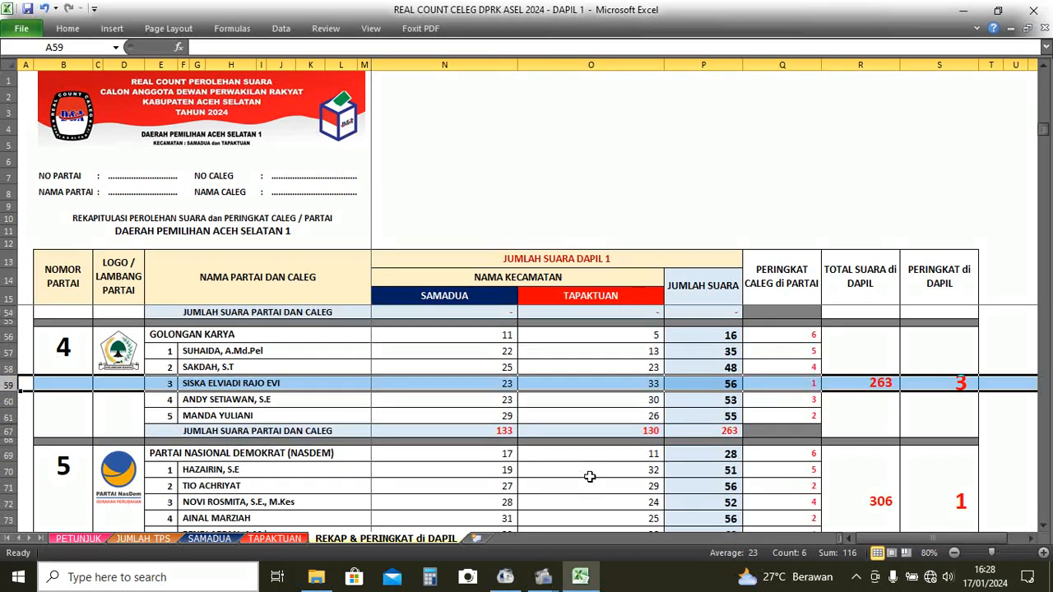
Check the NasDem party votes and total on the SAMADUA sheet against the Samadua column of the recap sheet.
scroll(590, 477, "down", 3)
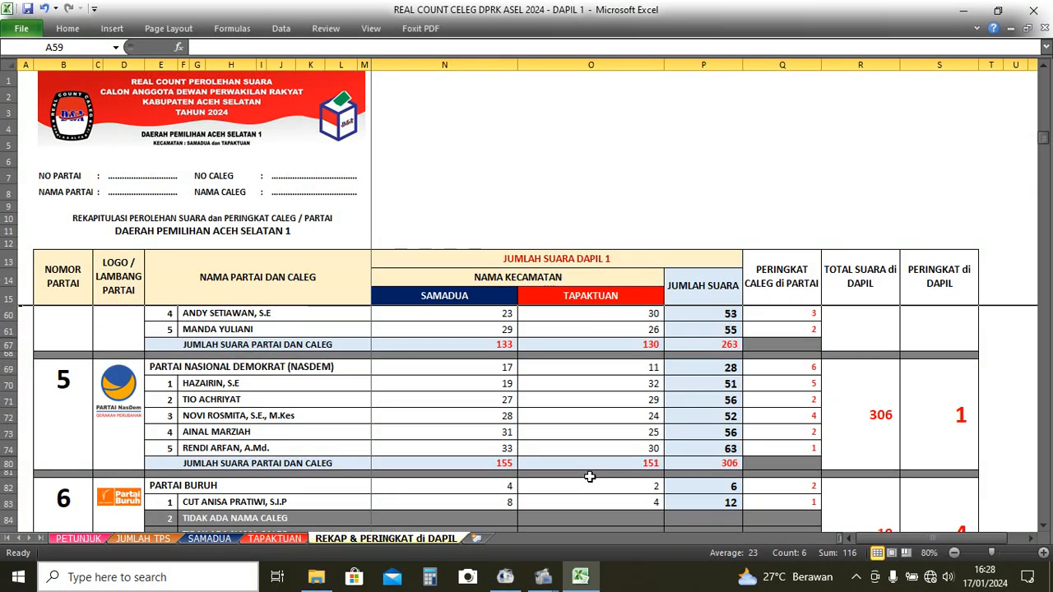
left_click(614, 428)
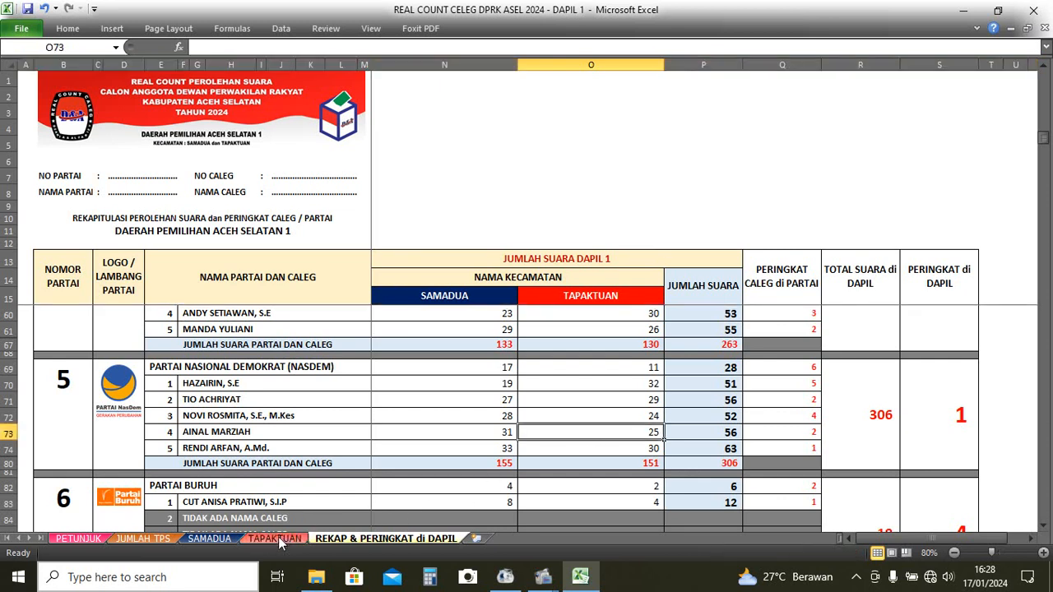
mouse_move(497, 375)
left_mouse_down()
mouse_move(489, 397)
mouse_move(493, 367)
left_mouse_up()
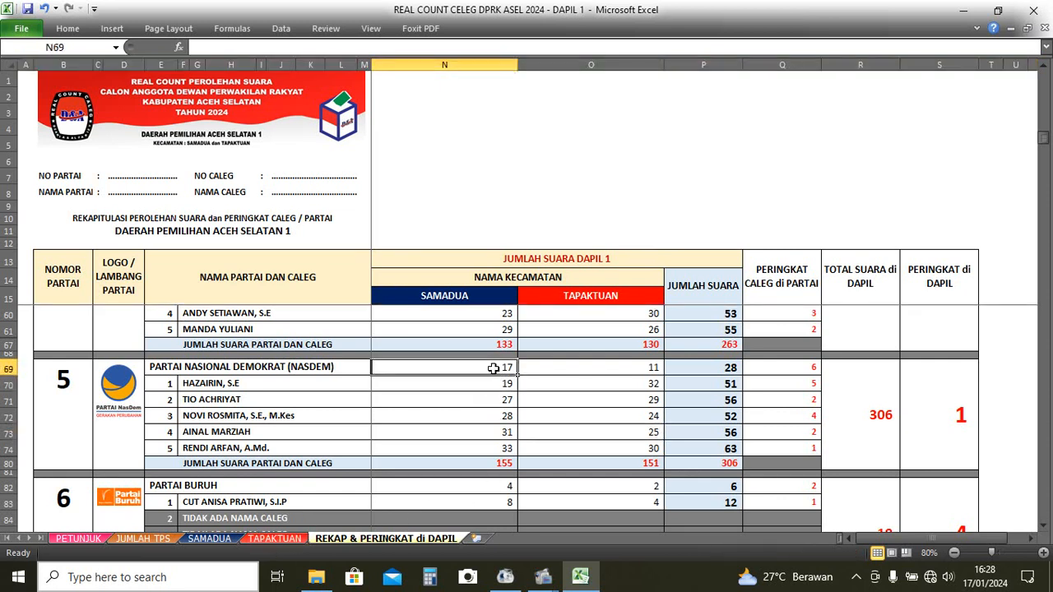
left_click(207, 538)
scroll(464, 447, "down", 1)
scroll(468, 449, "down", 1)
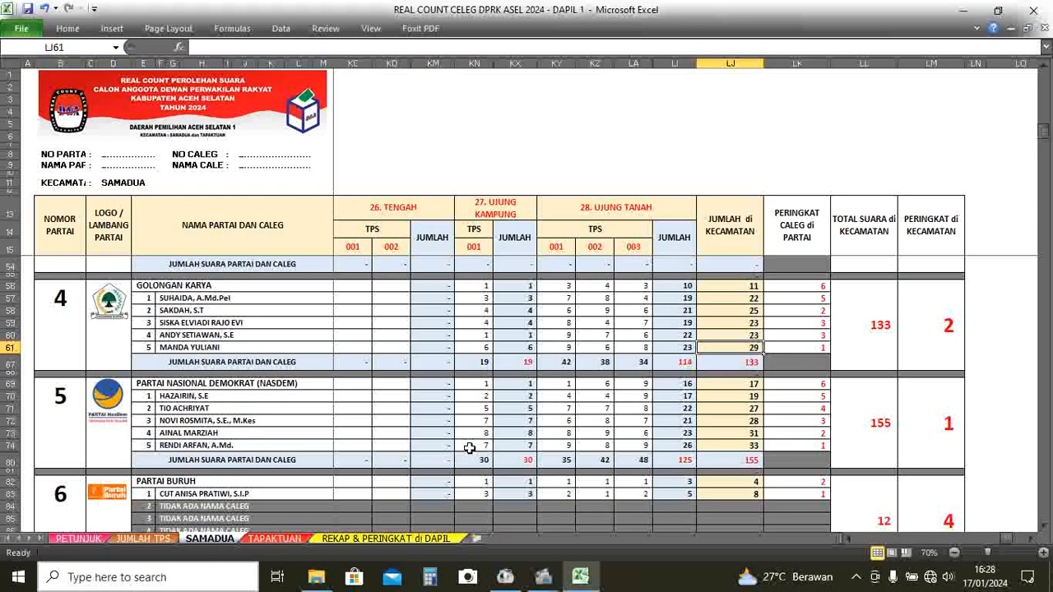
left_click(873, 431)
Check the NasDem party total on the TAPAKTUAN sheet against the Tapaktuan column of the recap sheet.
left_click(276, 539)
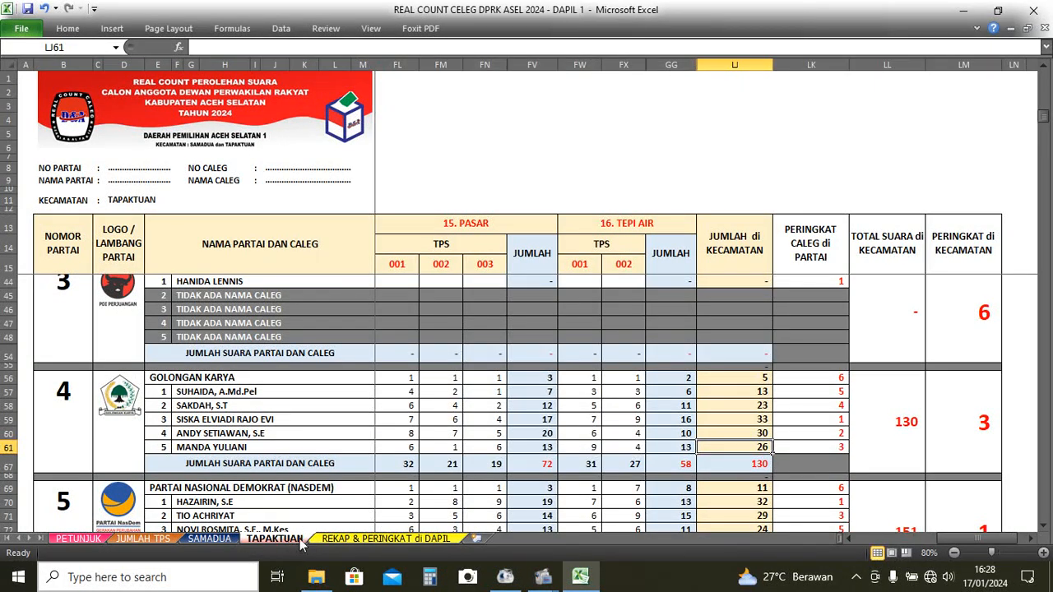
scroll(429, 493, "down", 2)
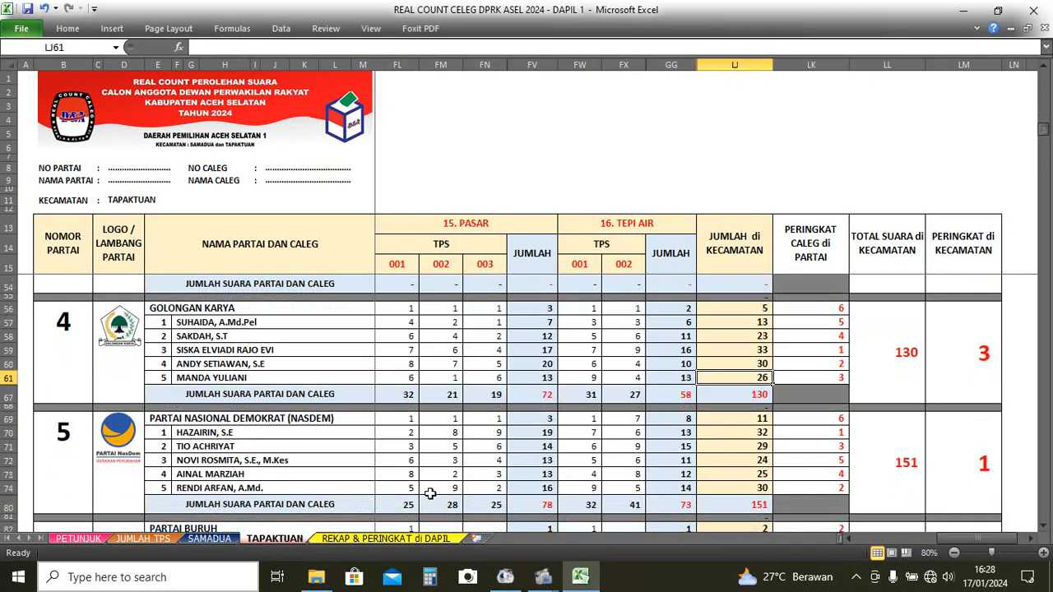
left_click(414, 537)
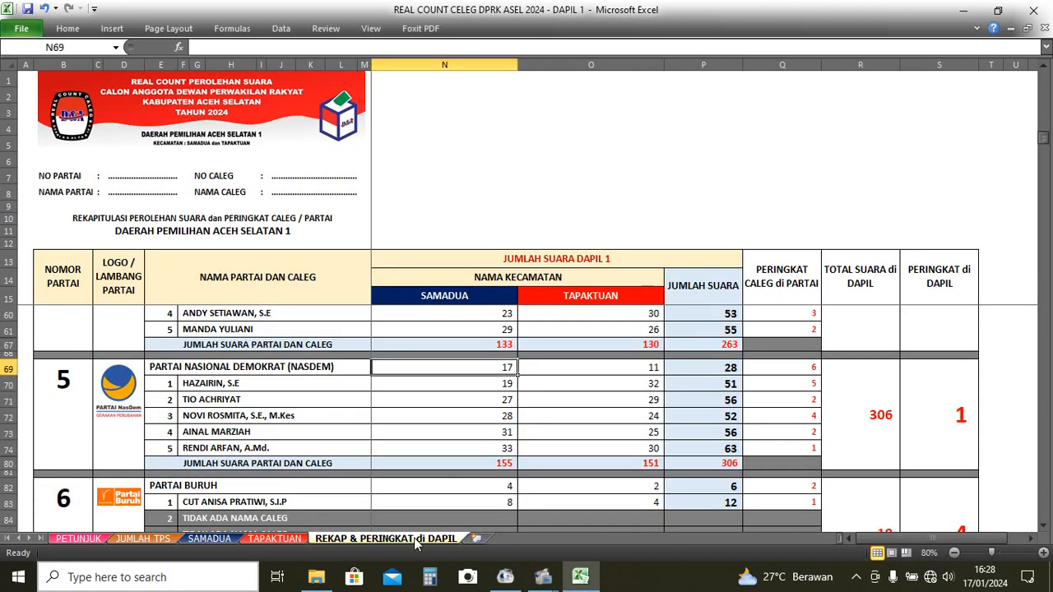
left_click(483, 467)
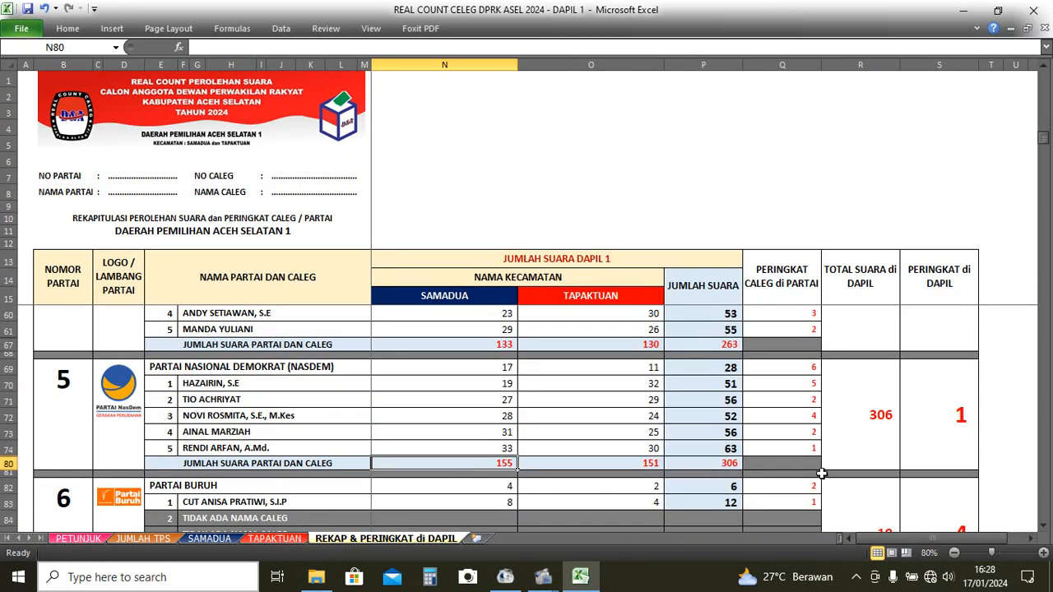
left_click(275, 538)
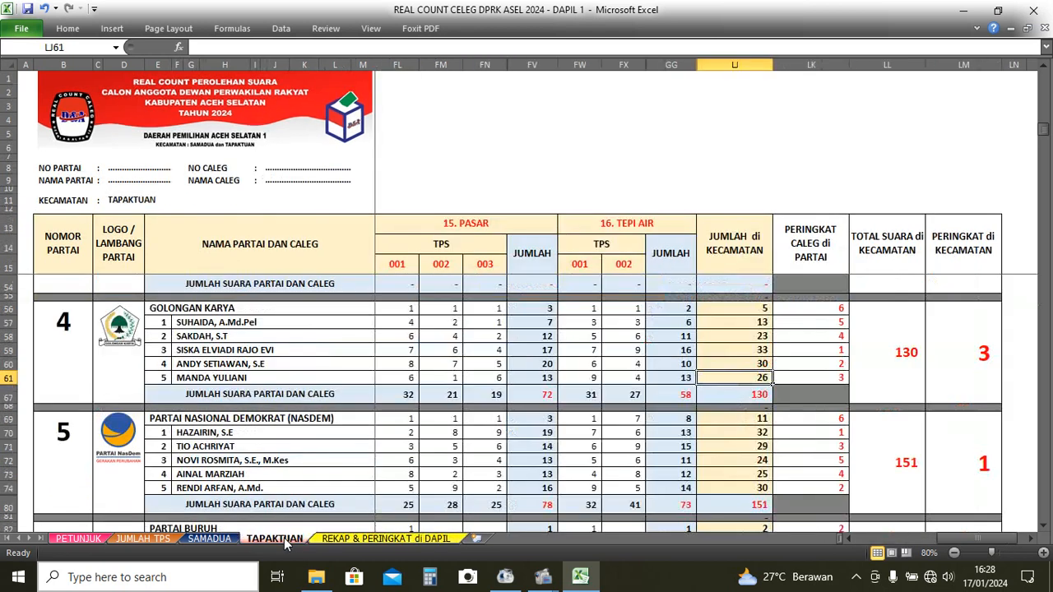
scroll(761, 472, "down", 1)
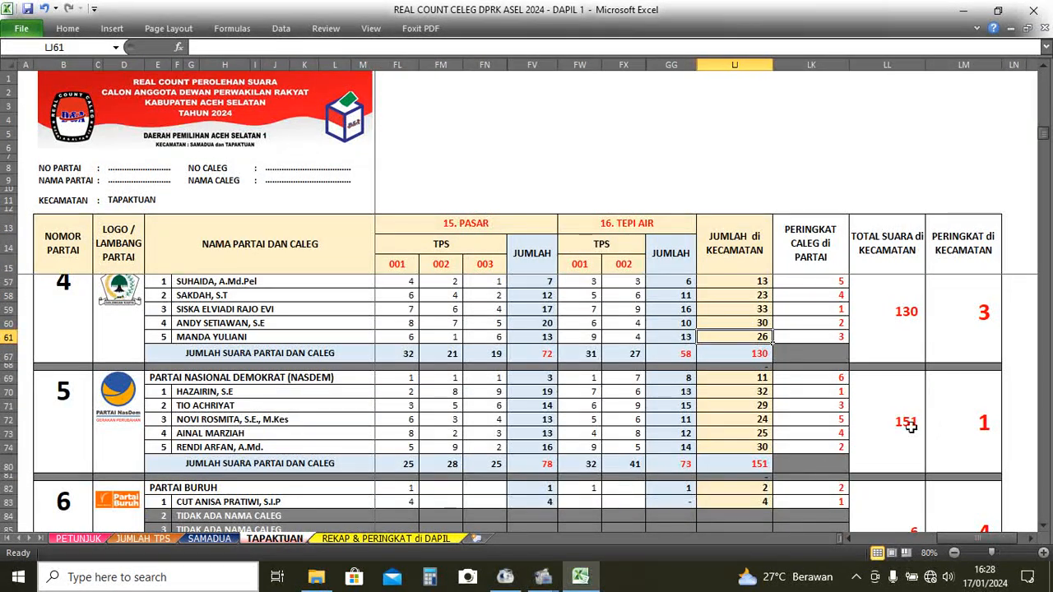
left_click(354, 540)
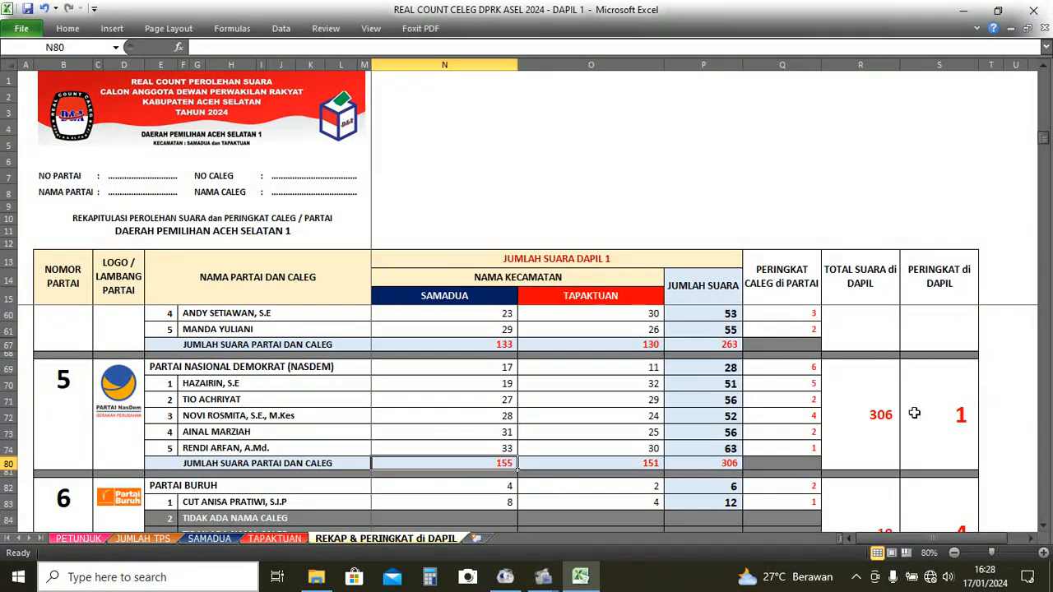
left_click(654, 465)
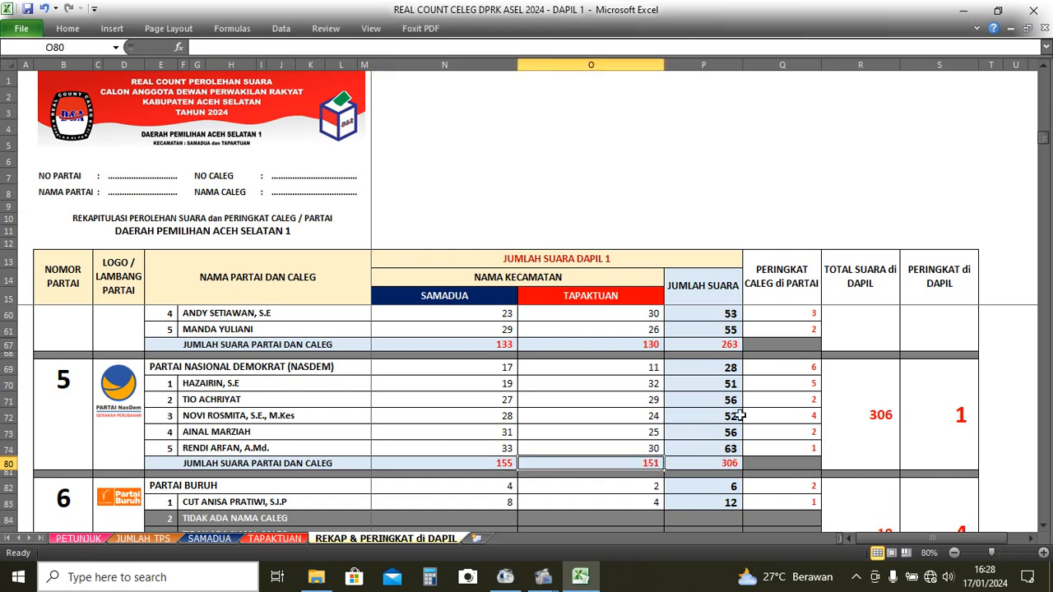
Examine NasDem's constituency total and its fifth candidate's combined votes and in-party rank, selecting the whole of row 74 for comparison.
left_click(881, 415)
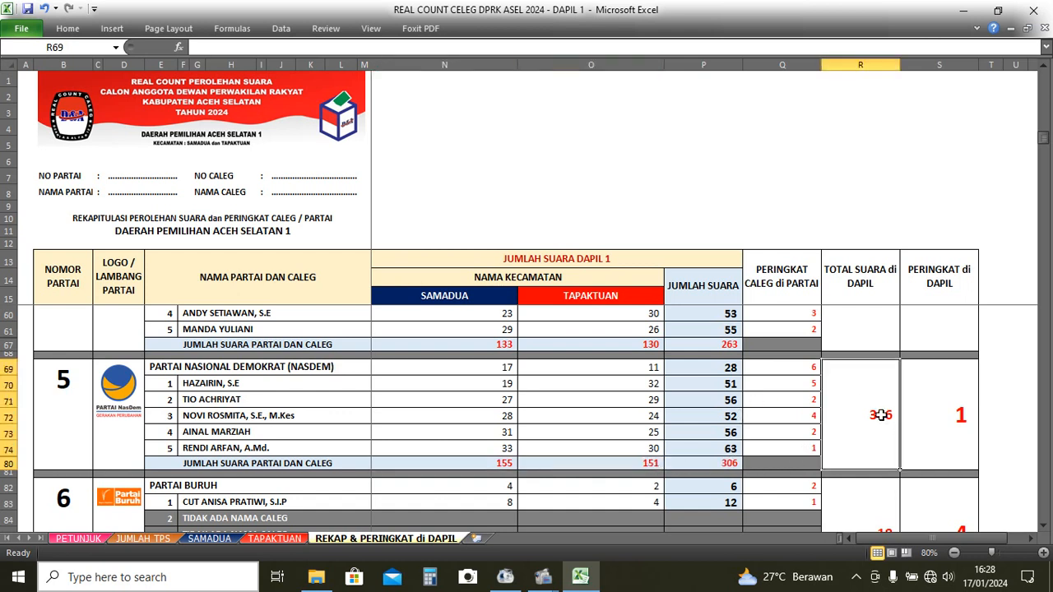
left_click(802, 452)
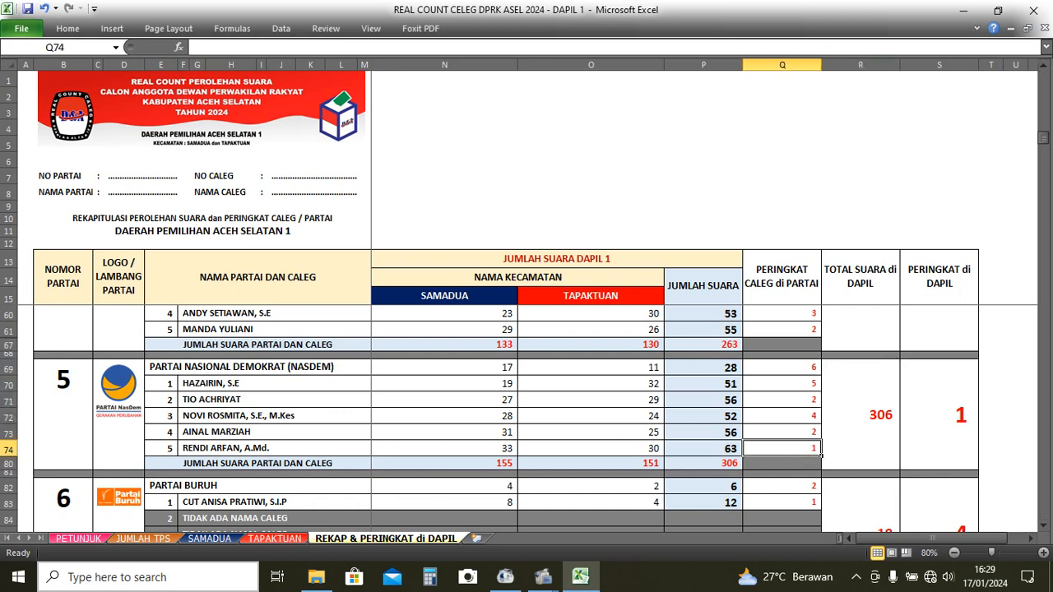
left_click(8, 450)
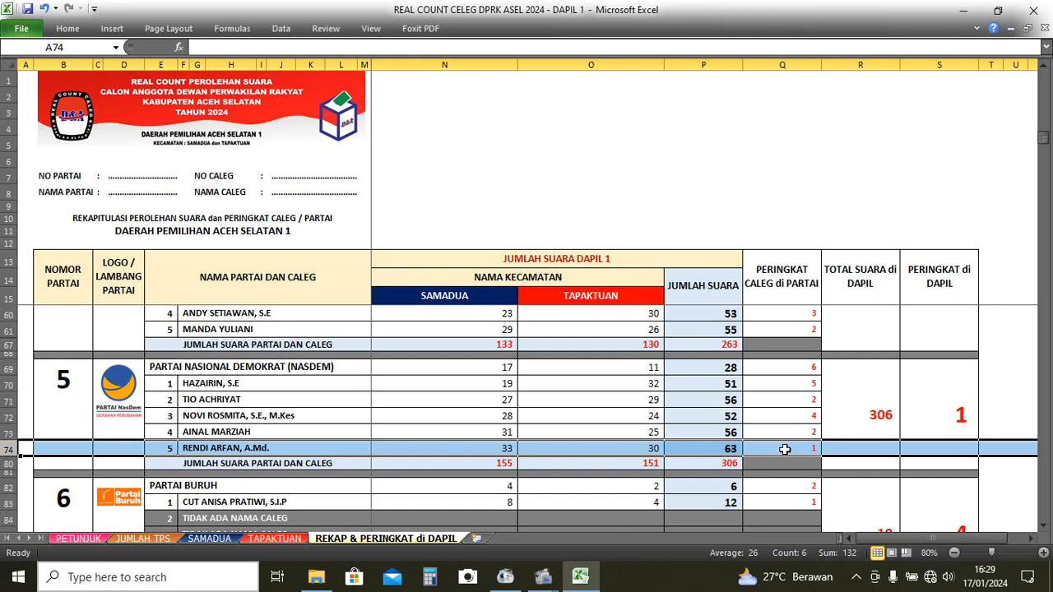
left_click(733, 449)
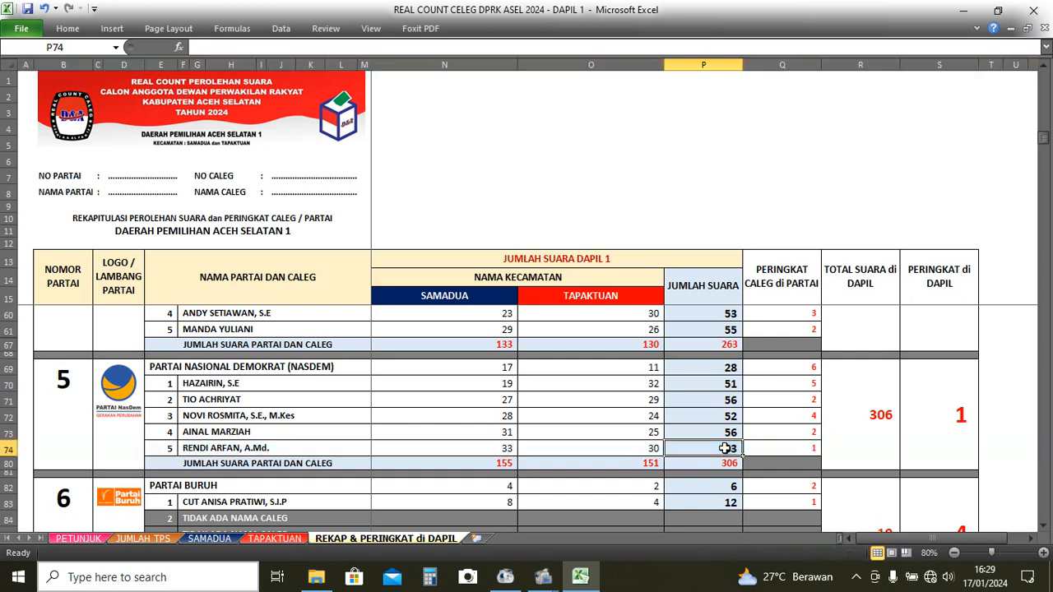
left_click(849, 447)
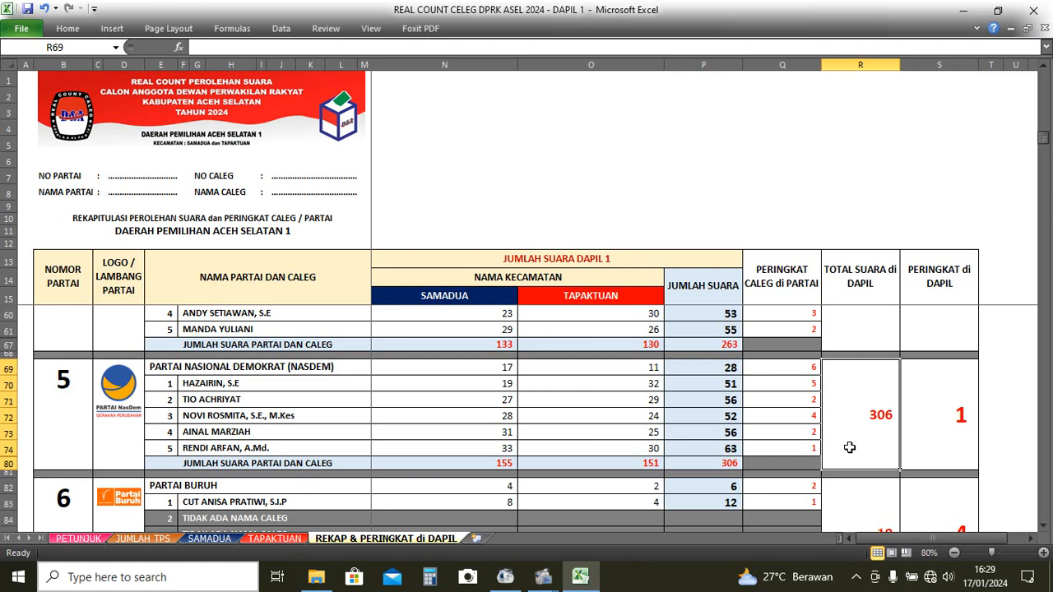
Check Partai Buruh's Samadua total on the recap sheet against its TOTAL SUARA di KECAMATAN cell on the SAMADUA sheet.
scroll(849, 447, "down", 4)
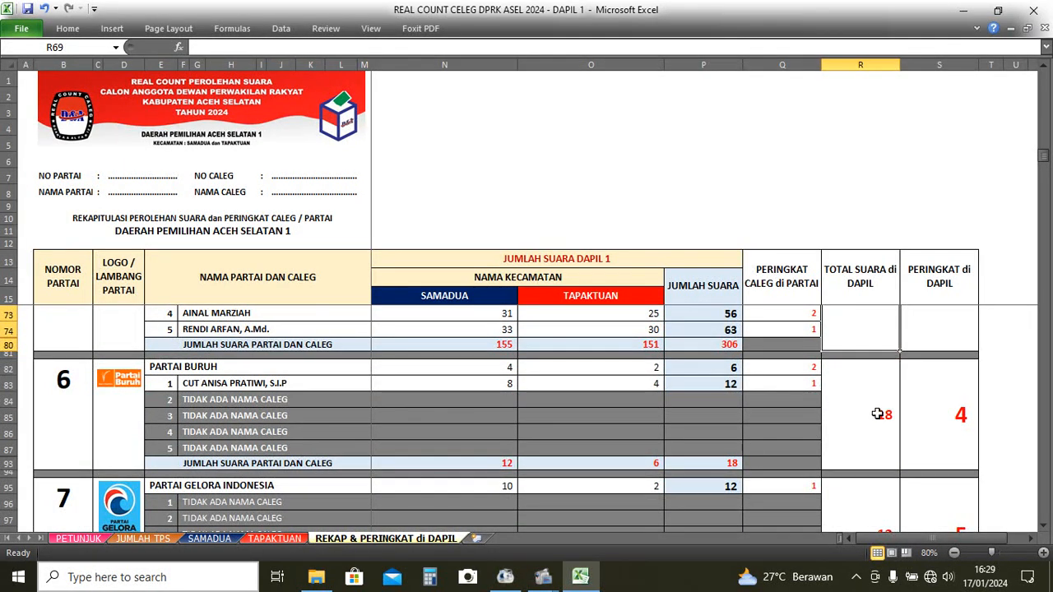
left_click(878, 413)
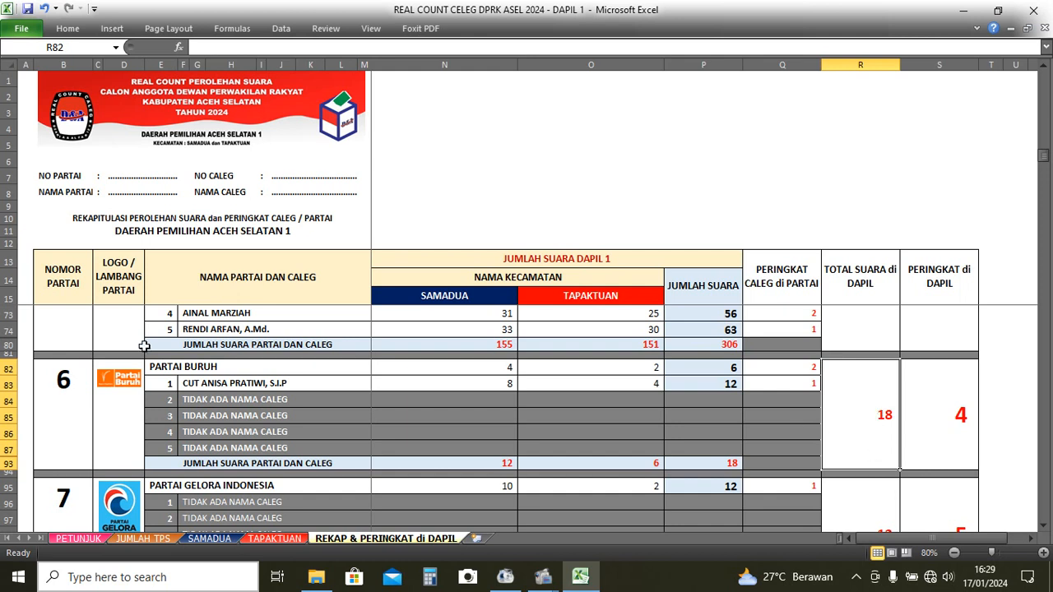
left_click(438, 389)
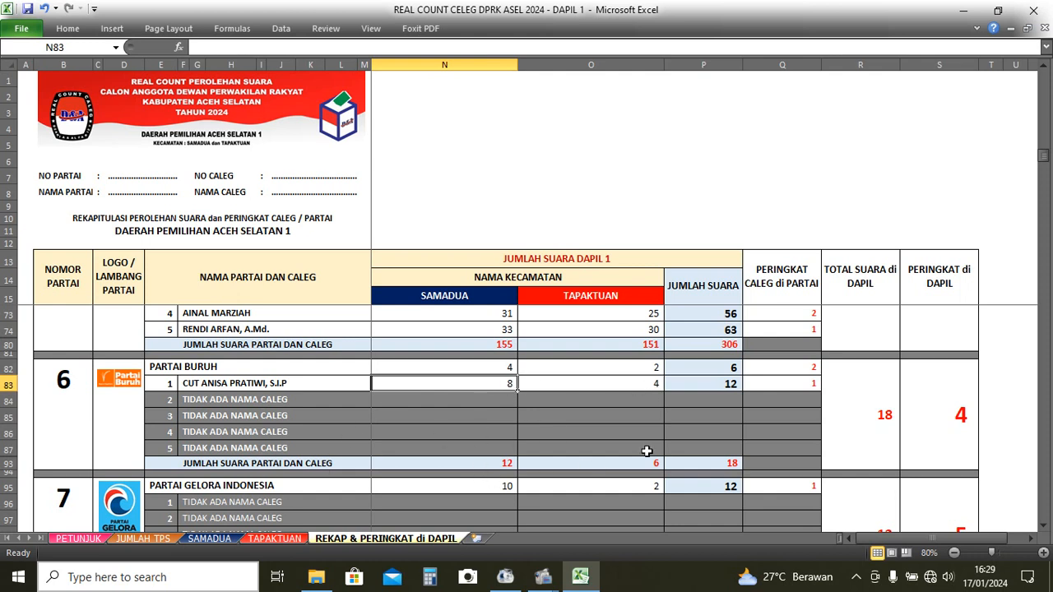
left_click(884, 421)
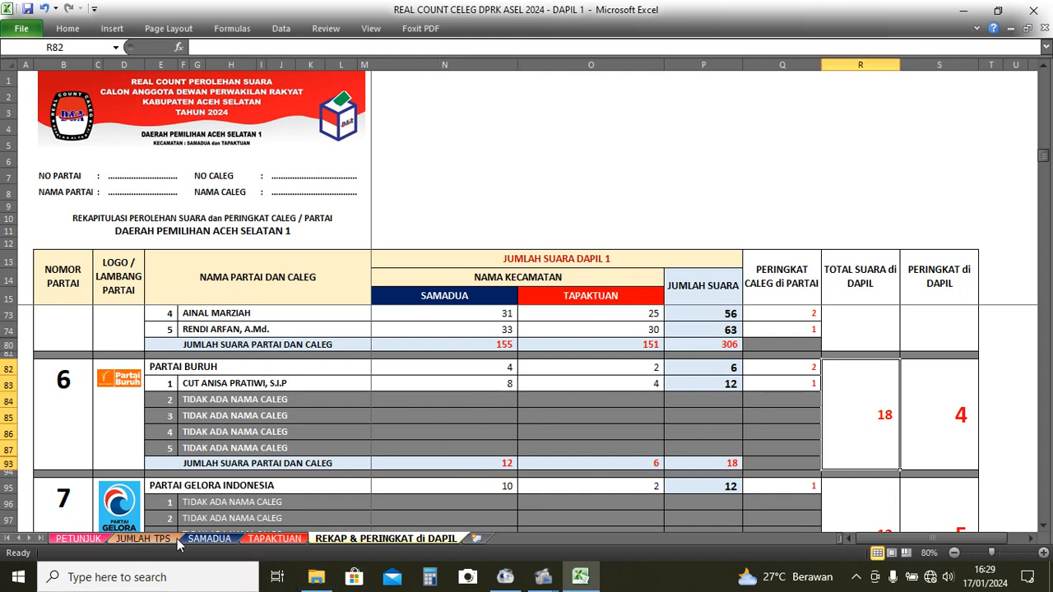
left_click(489, 466)
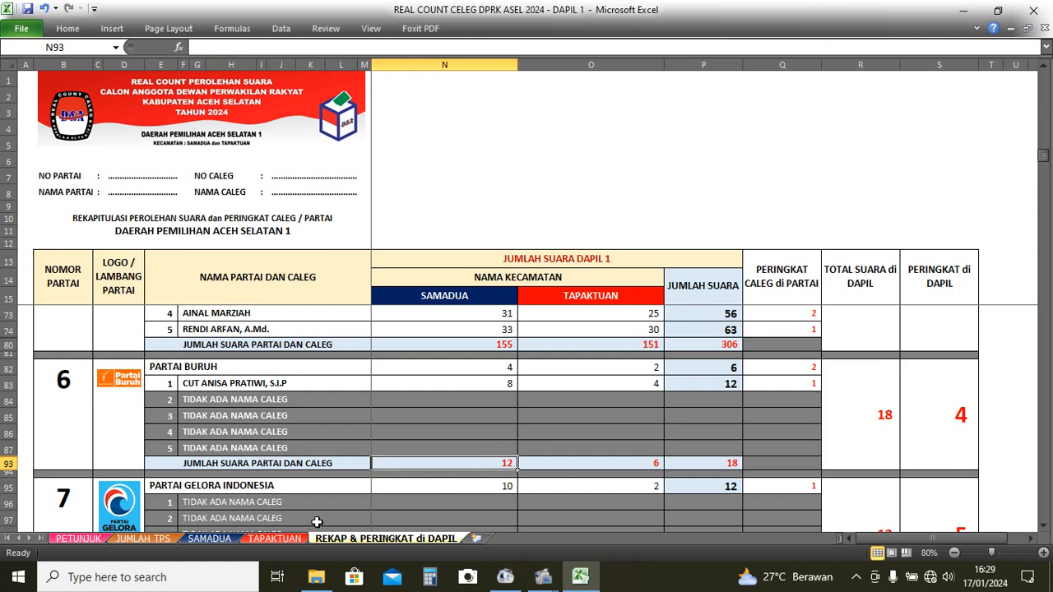
left_click(209, 538)
scroll(398, 457, "down", 1)
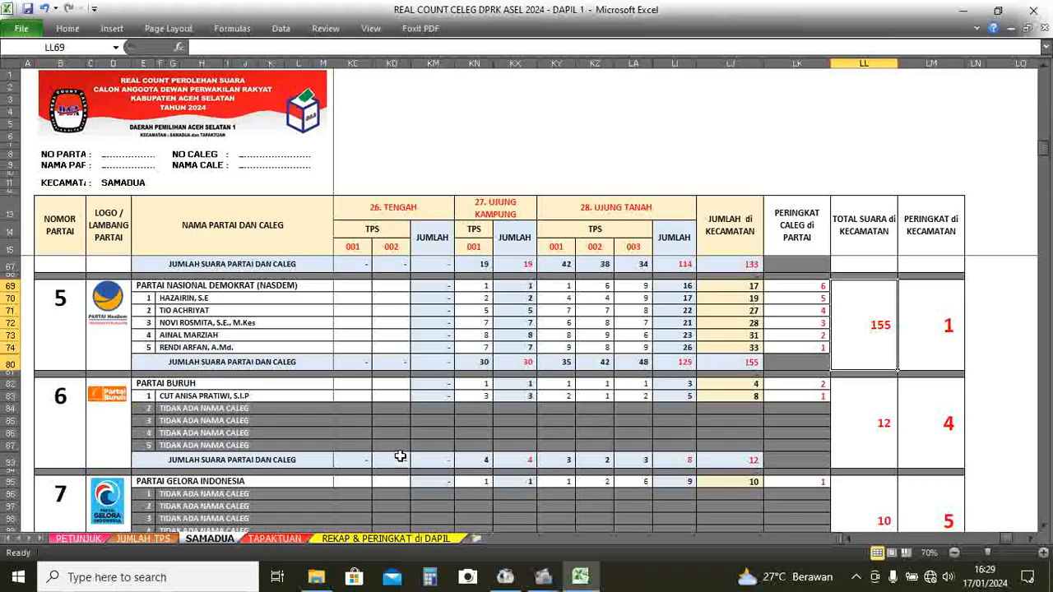
scroll(399, 456, "up", 2)
scroll(400, 453, "down", 1)
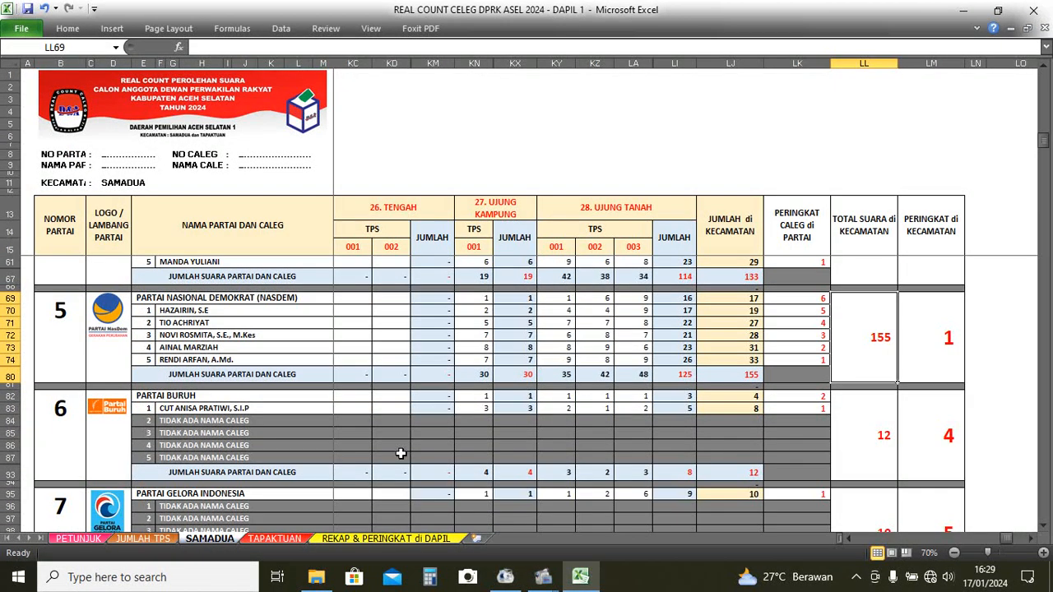
left_click(879, 444)
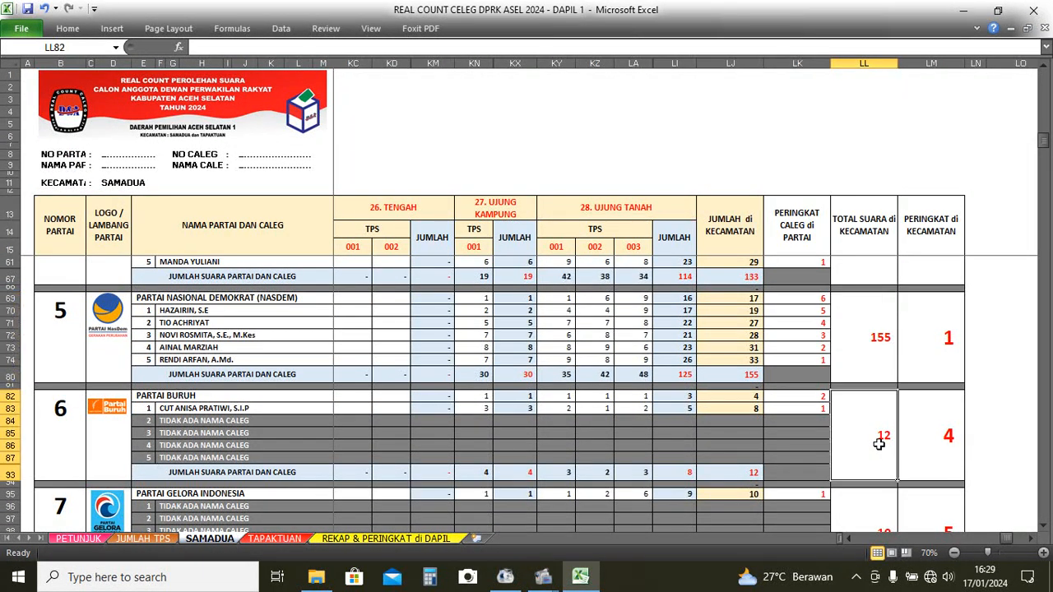
Check Partai Buruh's district total on the TAPAKTUAN sheet against its party total row on the recap sheet.
left_click(337, 541)
left_click(278, 537)
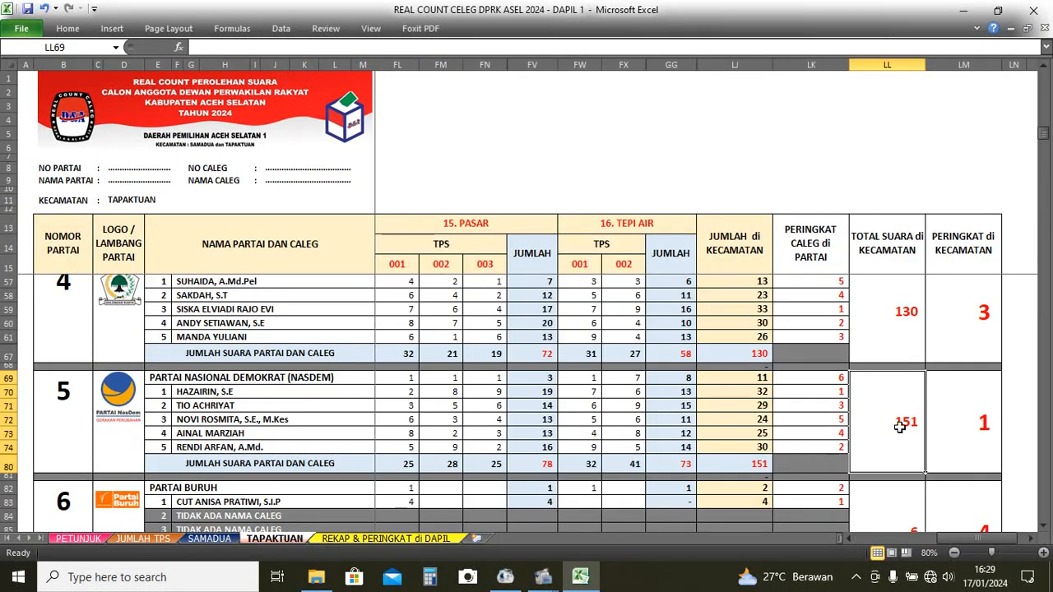
scroll(732, 468, "down", 3)
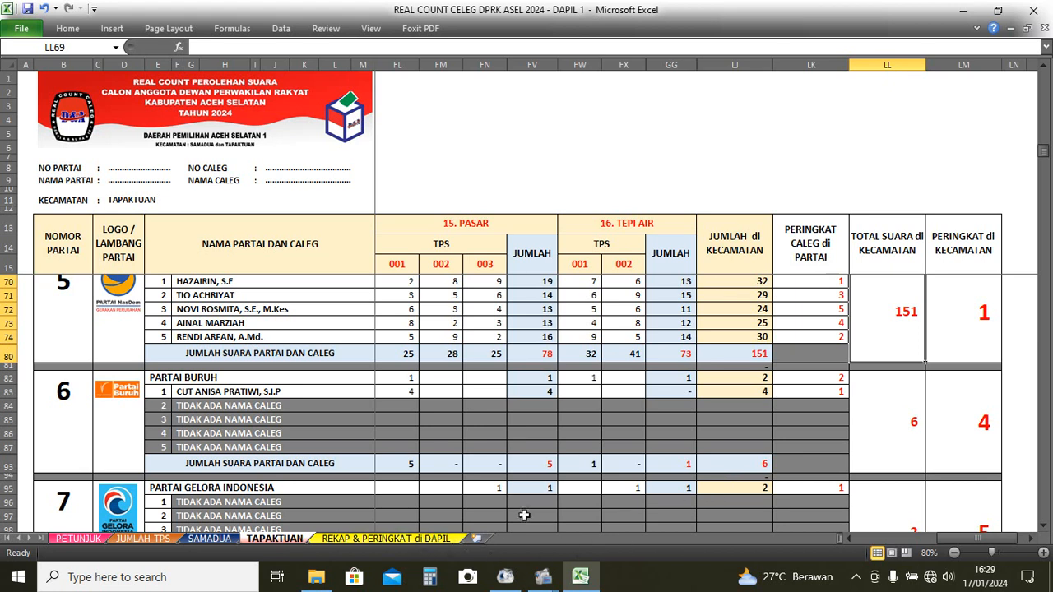
left_click(905, 430)
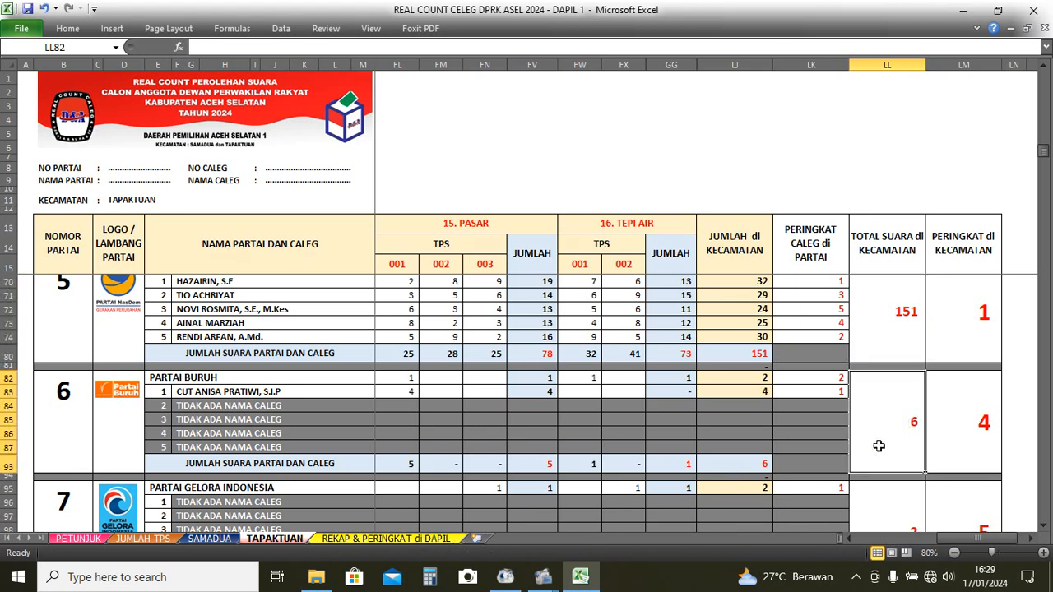
left_click(385, 539)
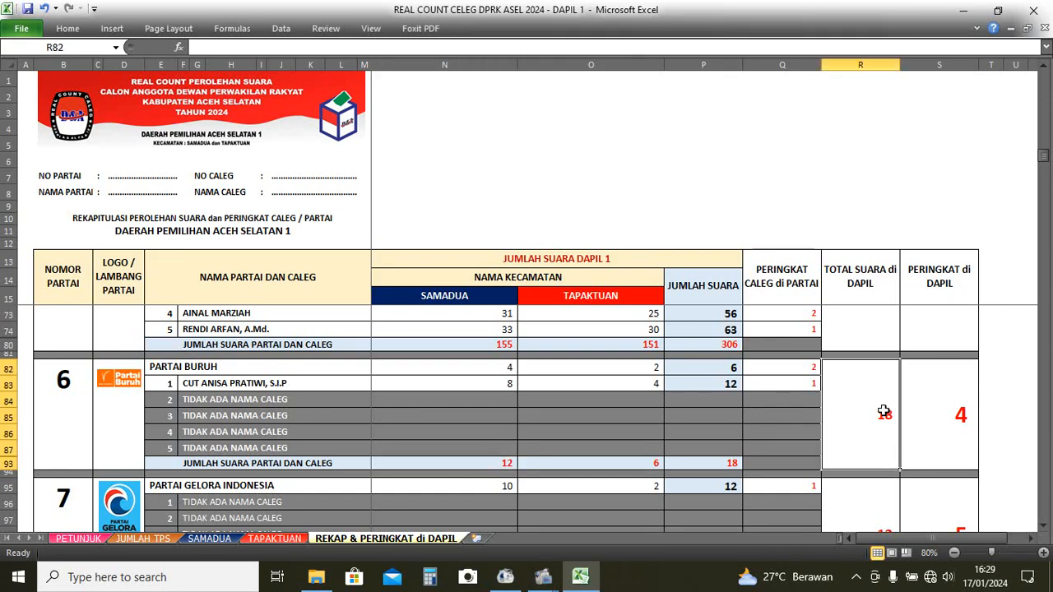
left_click(487, 463)
left_click(612, 463)
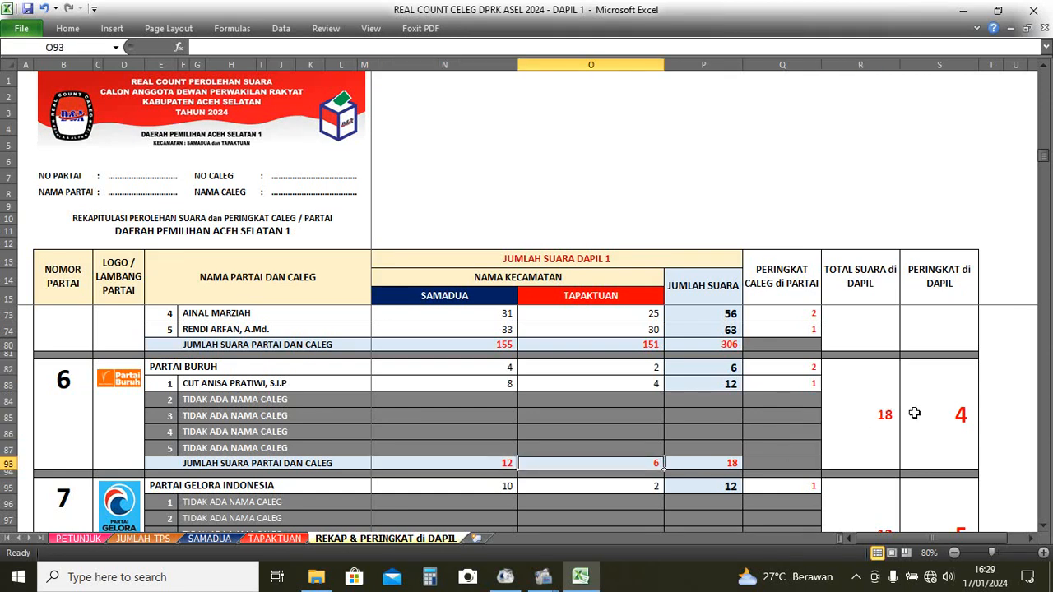
Examine Partai Buruh's constituency total and its first candidate's combined votes and in-party rank, selecting the whole of row 83.
left_click(880, 414)
left_click(707, 463)
left_click(736, 384)
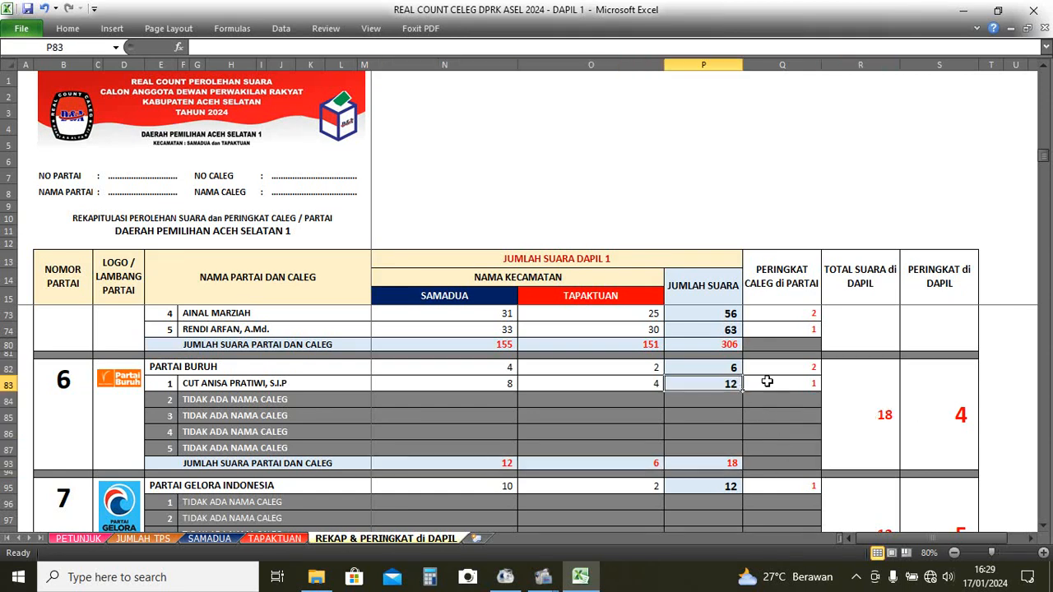
left_click(784, 383)
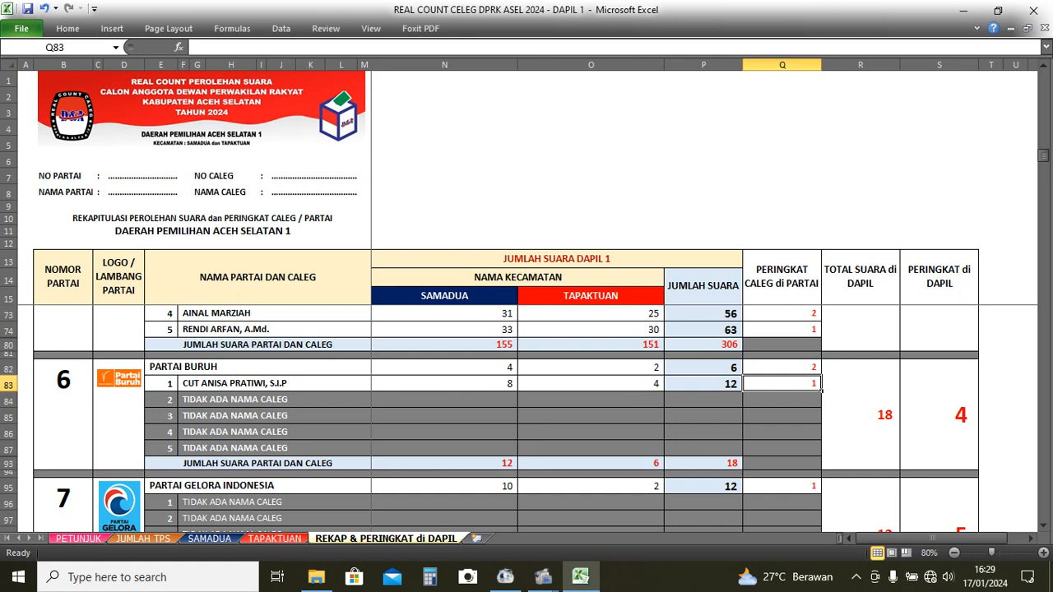
left_click(8, 383)
Check Partai Gelora Indonesia's Samadua total on the recap sheet against its TOTAL SUARA di KECAMATAN cell on the SAMADUA sheet.
scroll(644, 394, "down", 2)
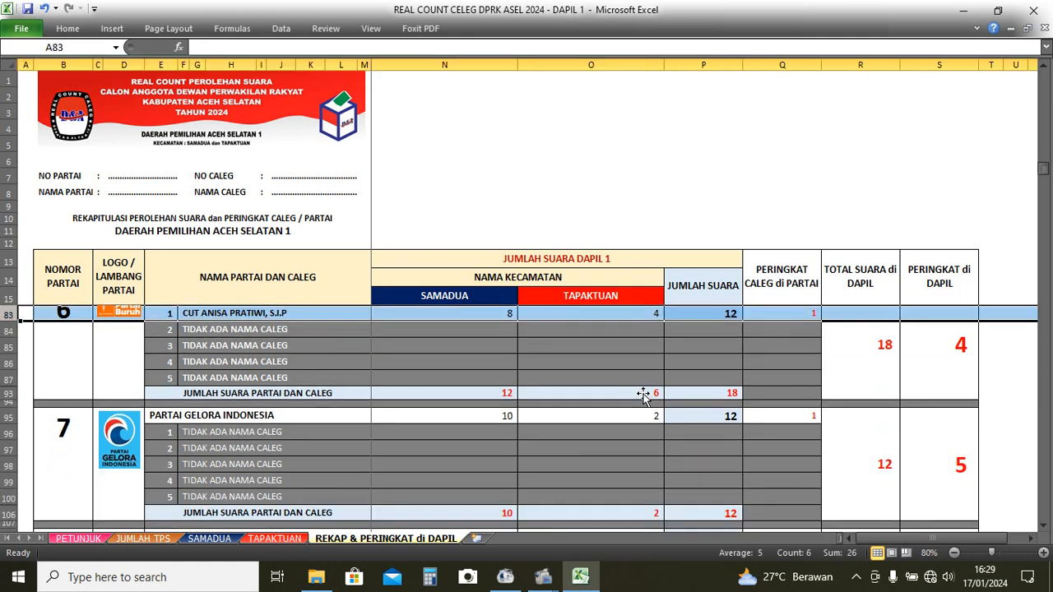
left_click(494, 416)
left_click(484, 512)
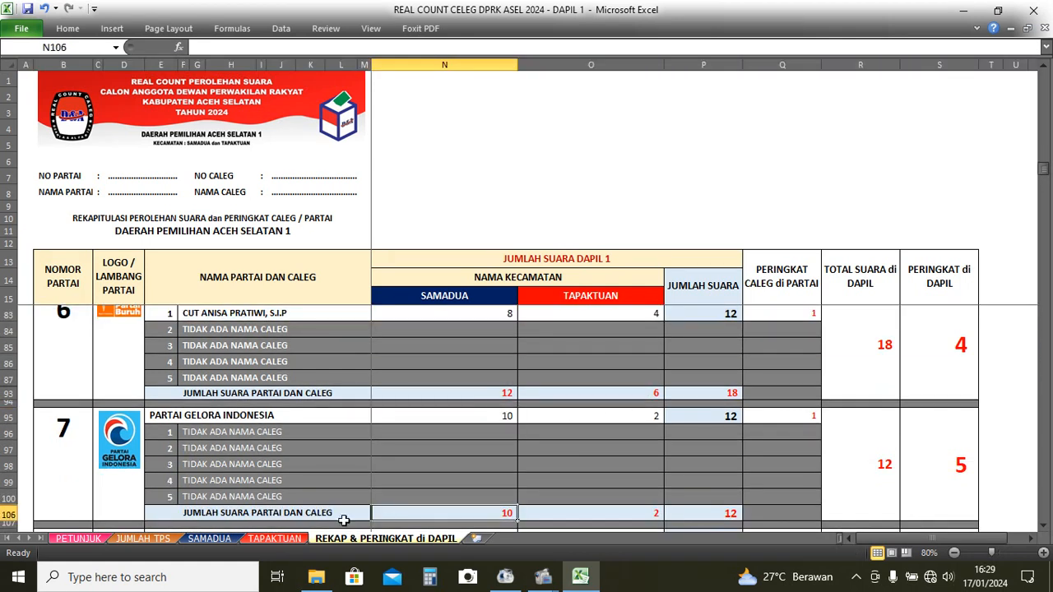
left_click(218, 538)
scroll(331, 459, "down", 2)
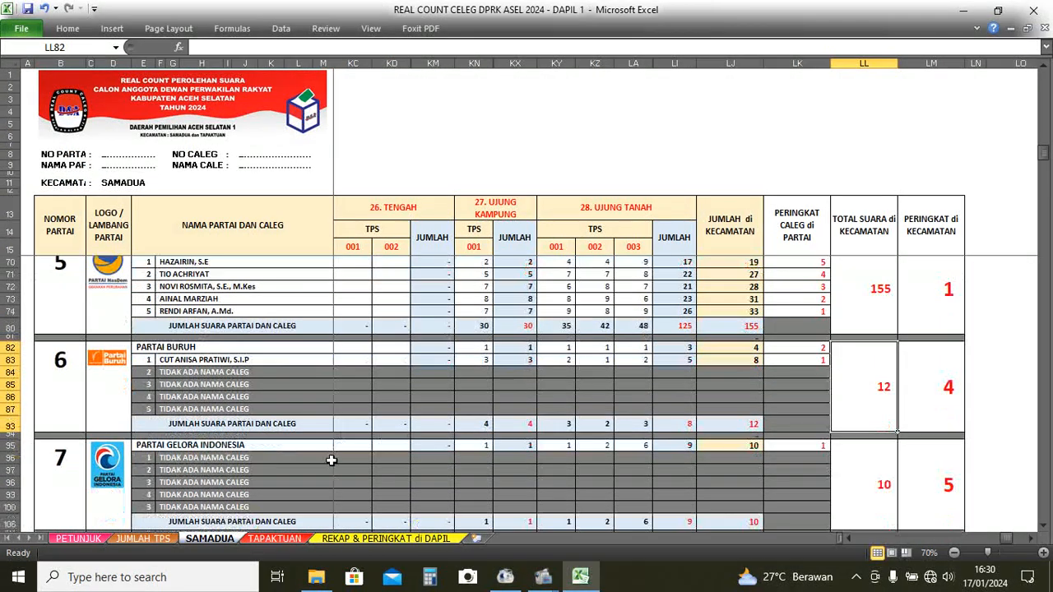
scroll(330, 460, "down", 1)
left_click(861, 444)
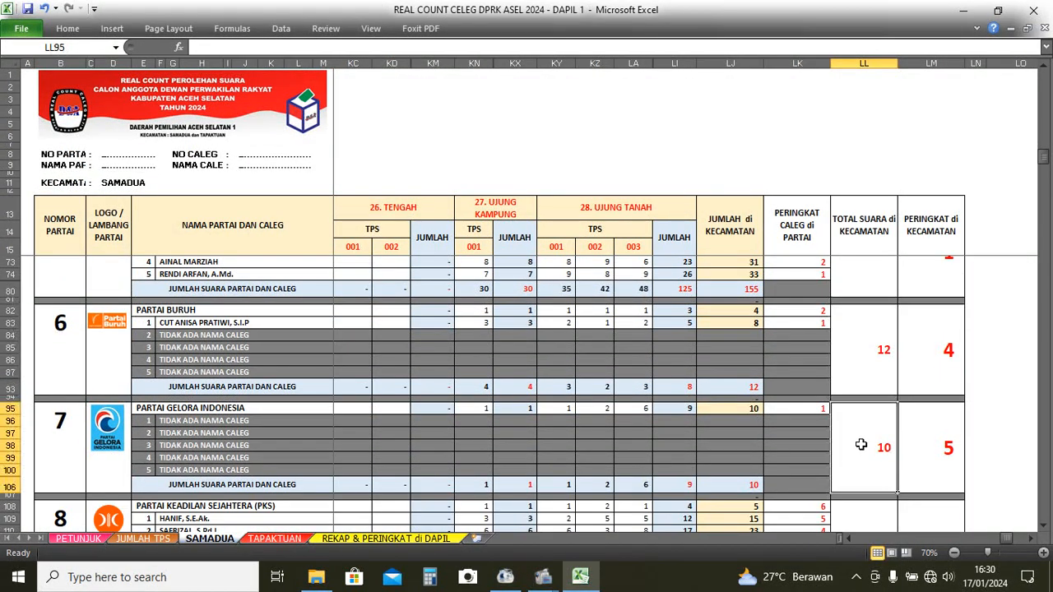
left_click(353, 539)
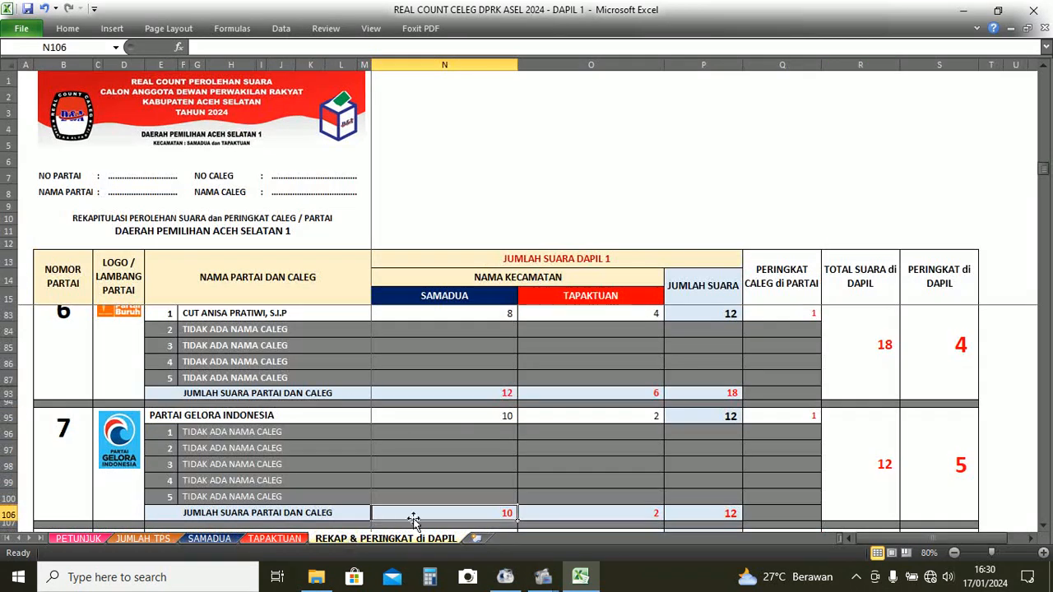
Compare Partai Gelora Indonesia's district total on the TAPAKTUAN sheet with the recap sheet and examine its combined constituency total.
left_click(269, 540)
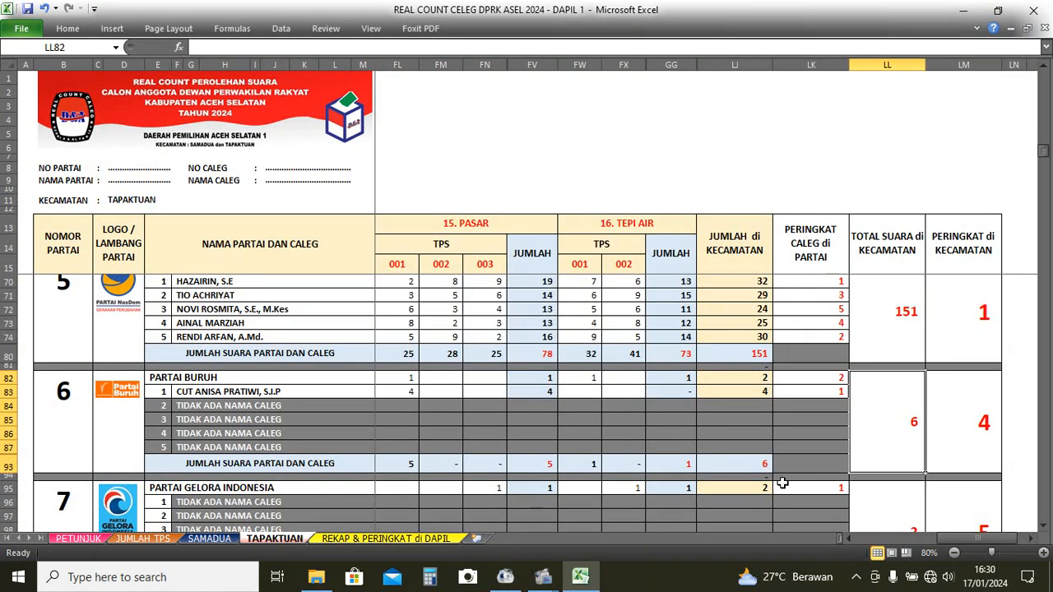
scroll(783, 483, "down", 3)
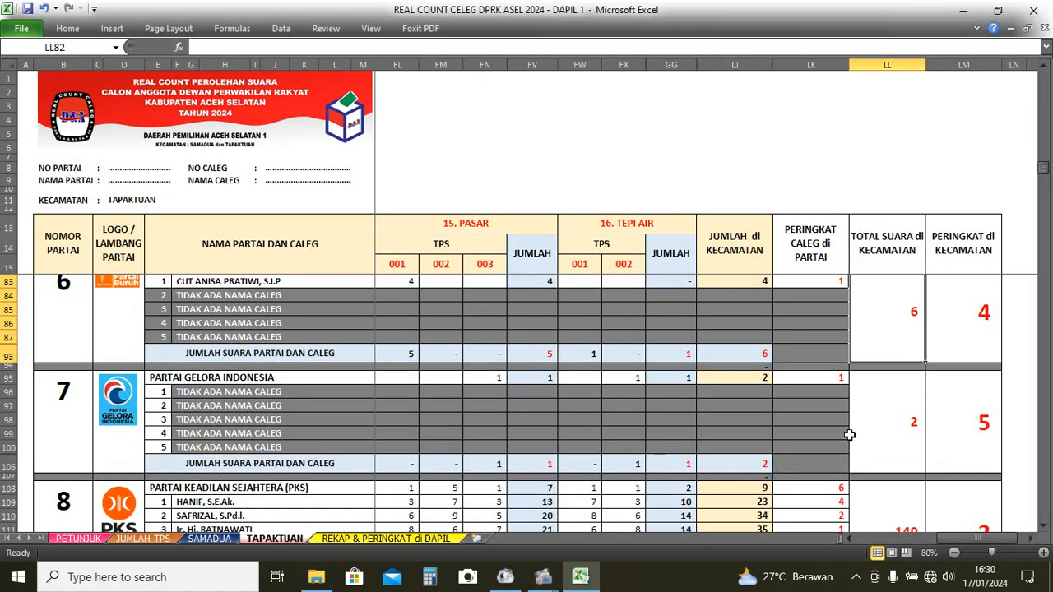
left_click(891, 426)
left_click(401, 541)
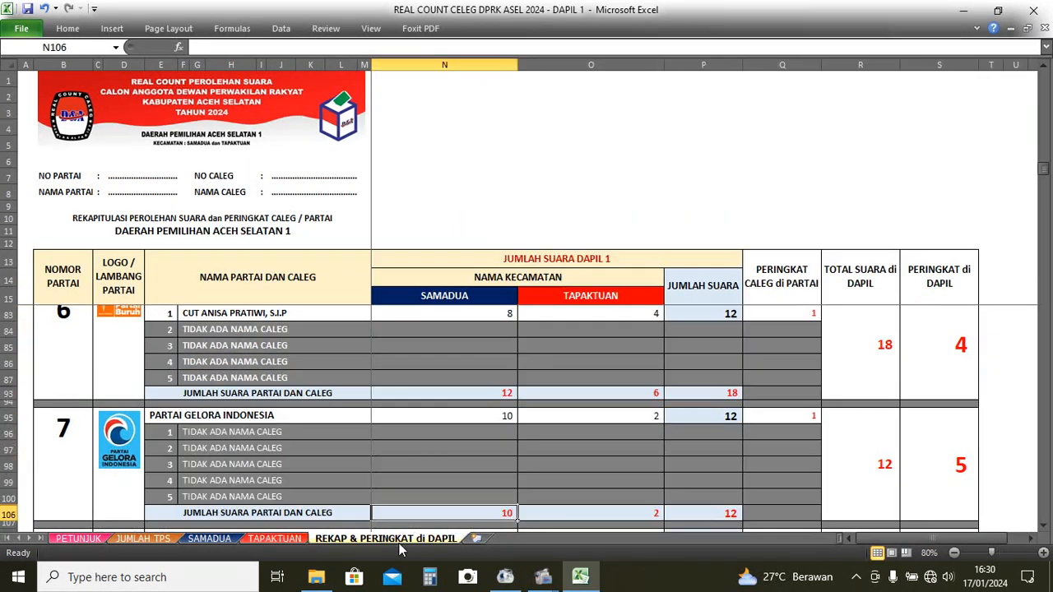
left_click(615, 512)
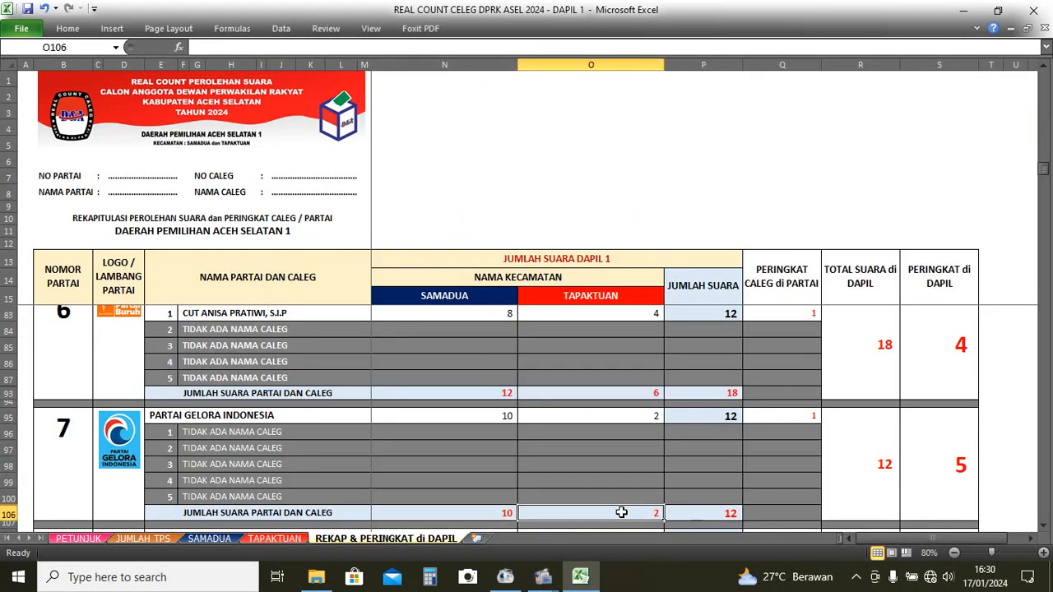
left_click(731, 510)
left_click(846, 481)
Check PKS's Samadua total on the recap sheet against its TOTAL SUARA di KECAMATAN cell on the SAMADUA sheet.
scroll(846, 482, "down", 5)
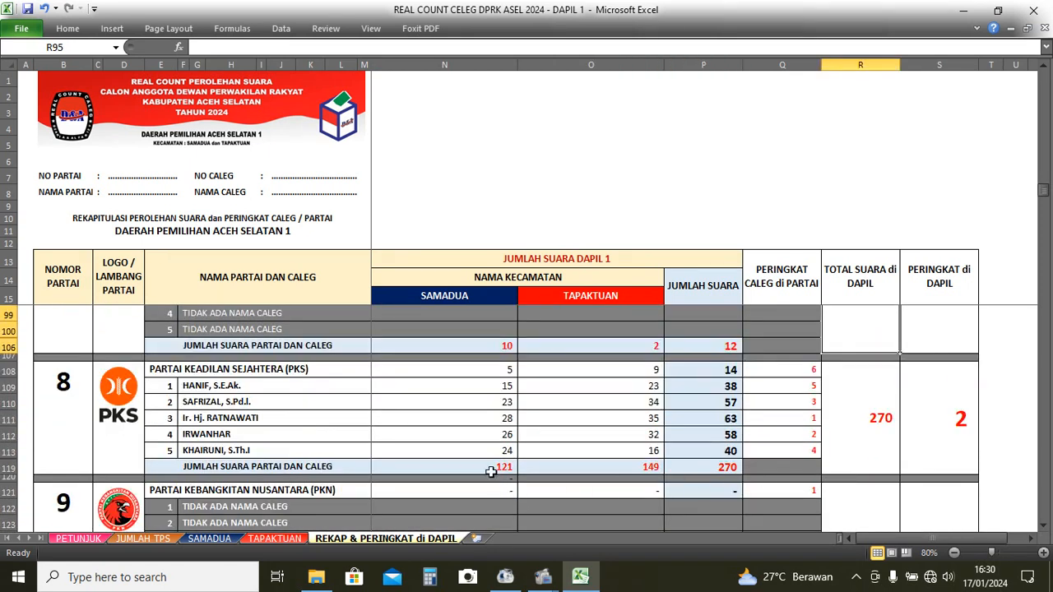
left_click(491, 469)
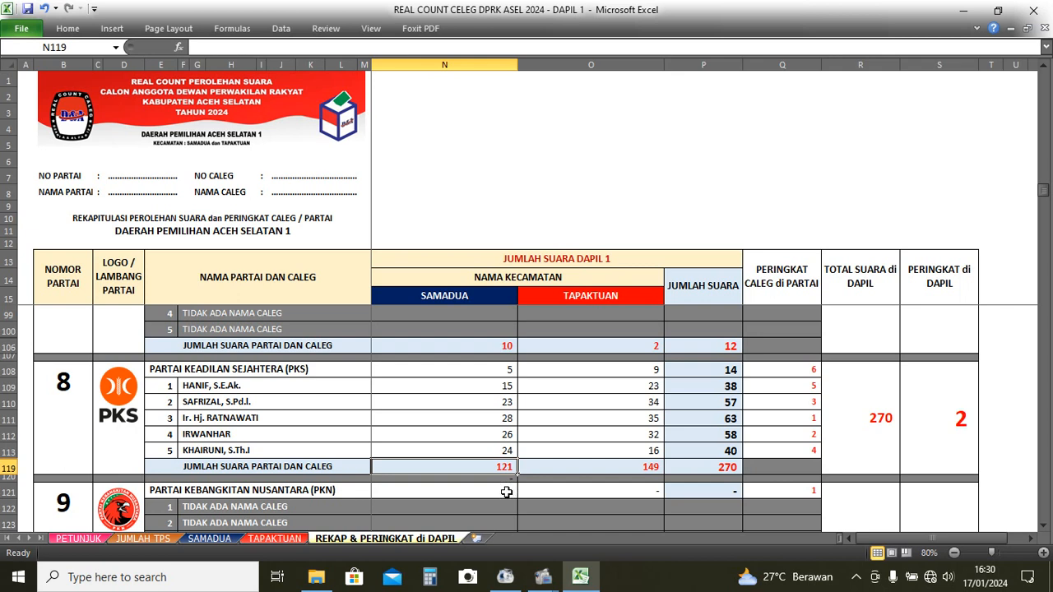
left_click(210, 539)
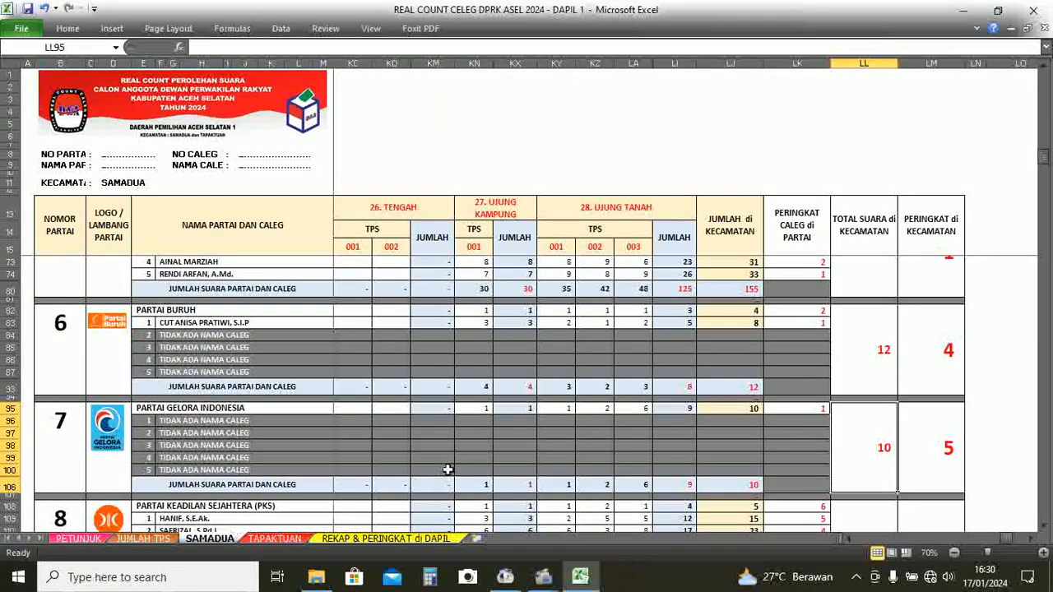
scroll(452, 468, "down", 5)
left_click(857, 430)
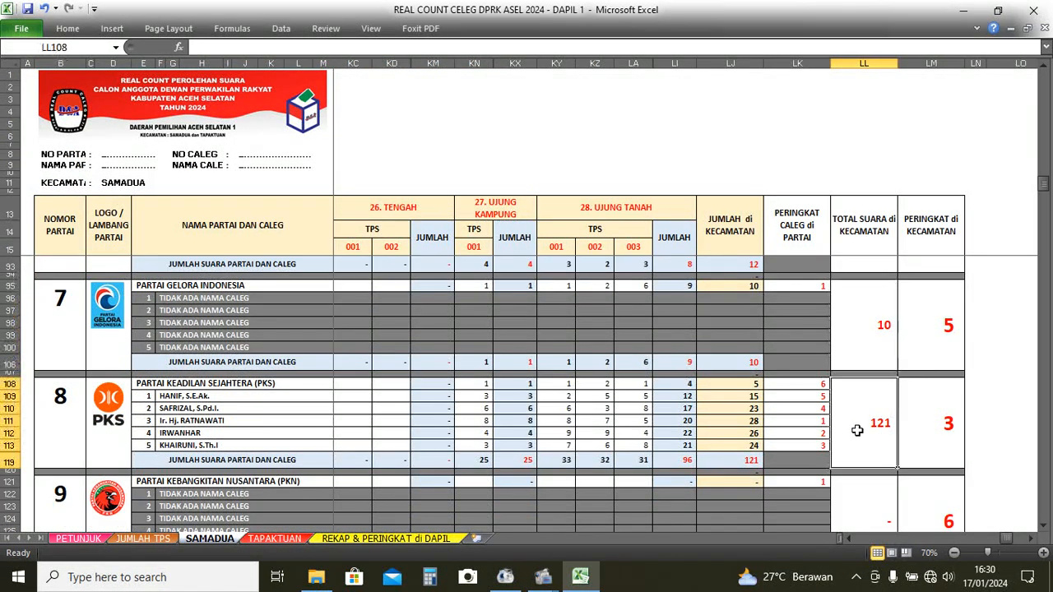
left_click(359, 541)
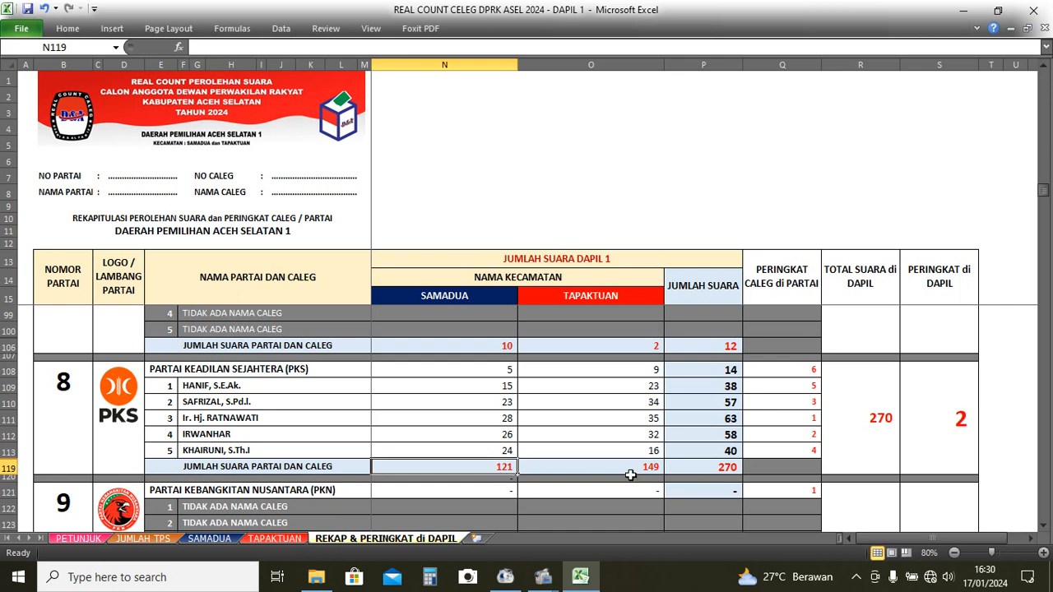
Compare PKS's Tapaktuan total on the recap sheet with the TAPAKTUAN sheet and examine its combined constituency total.
left_click(630, 469)
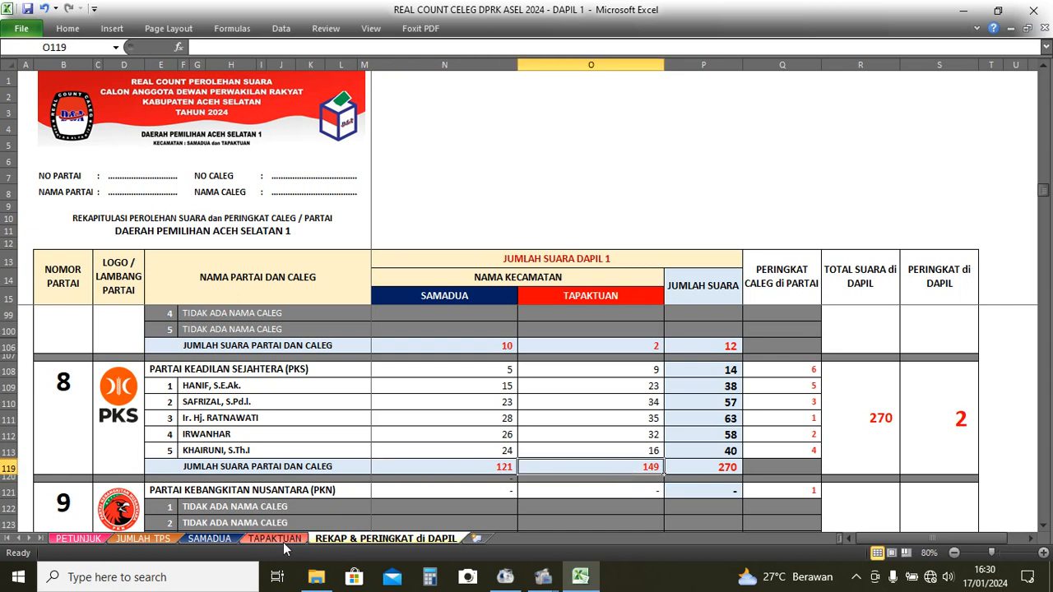
left_click(275, 539)
scroll(645, 477, "down", 3)
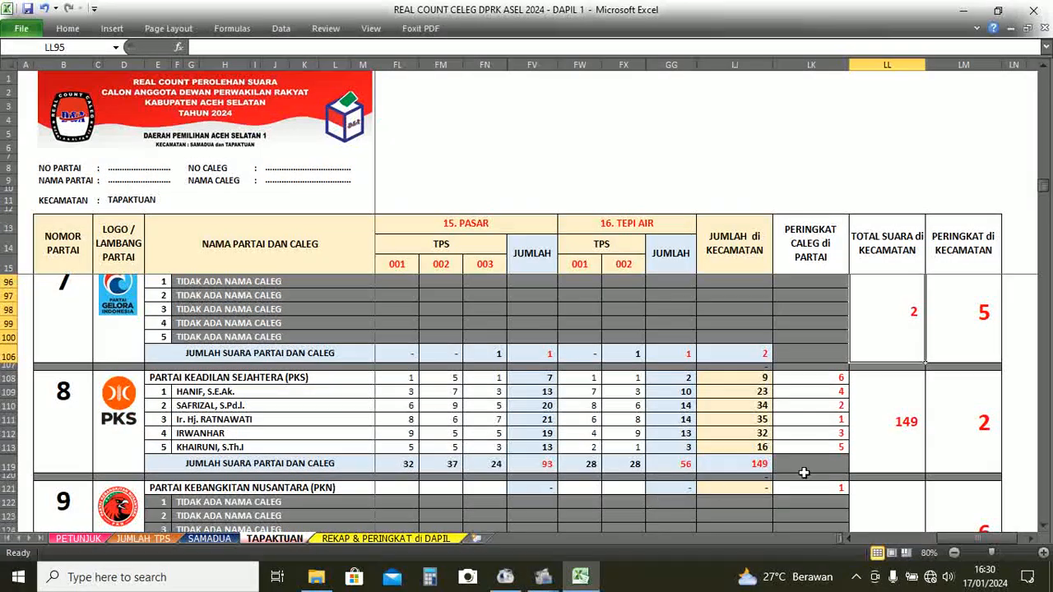
left_click(887, 432)
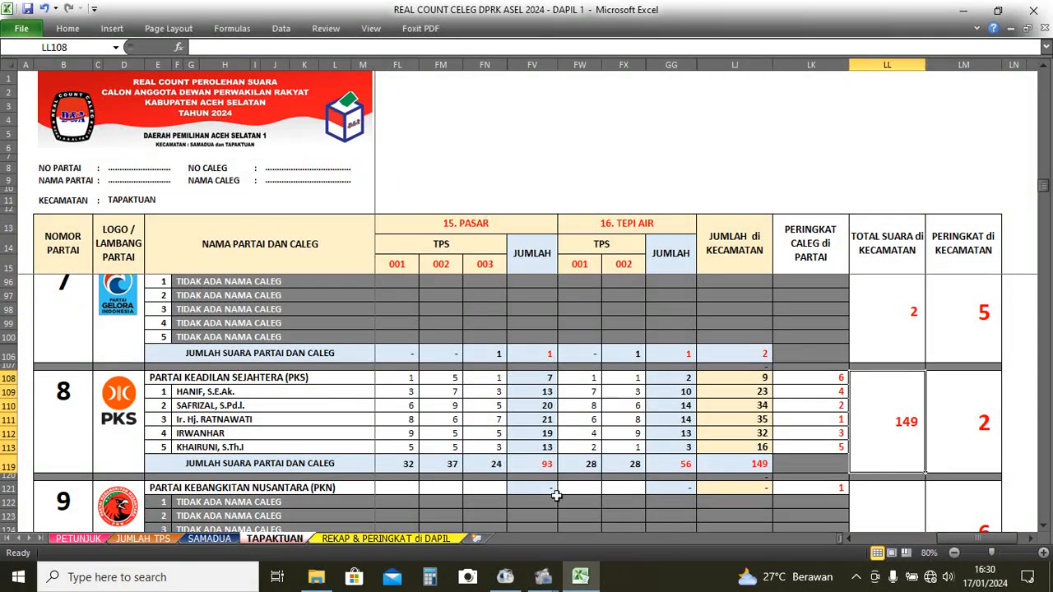
left_click(397, 539)
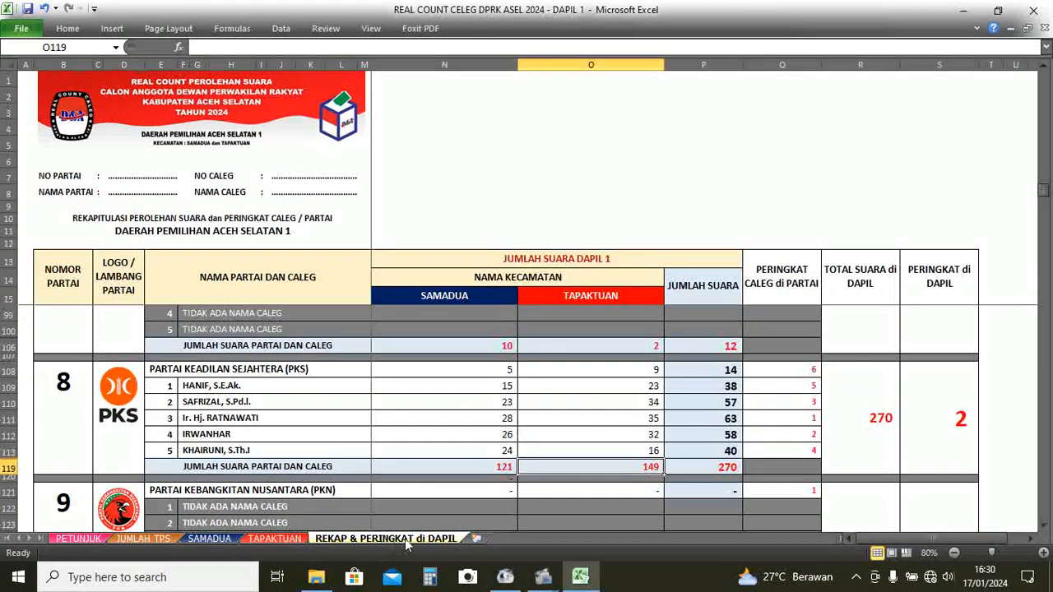
left_click(720, 474)
left_click(859, 418)
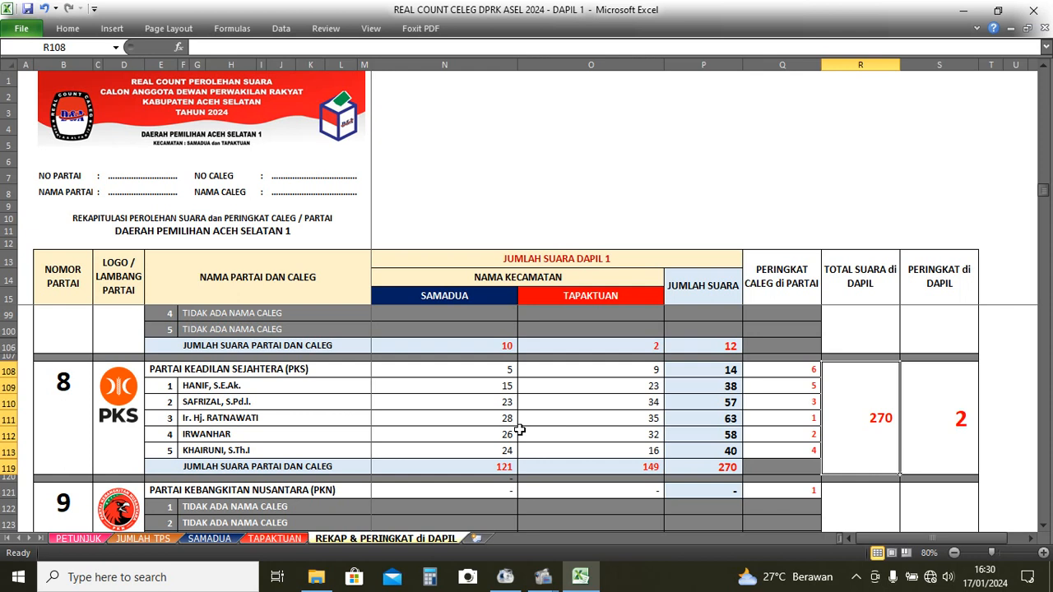
Survey the parties across the recap sheet and examine NasDem's constituency rank and total votes.
scroll(519, 429, "down", 1)
scroll(519, 429, "down", 5)
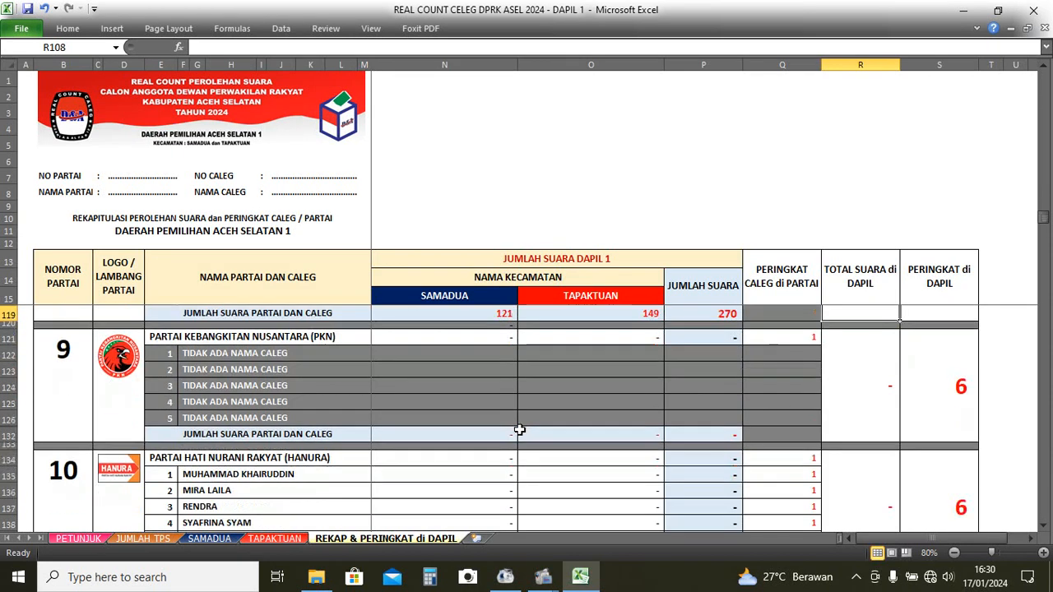
scroll(519, 429, "up", 4)
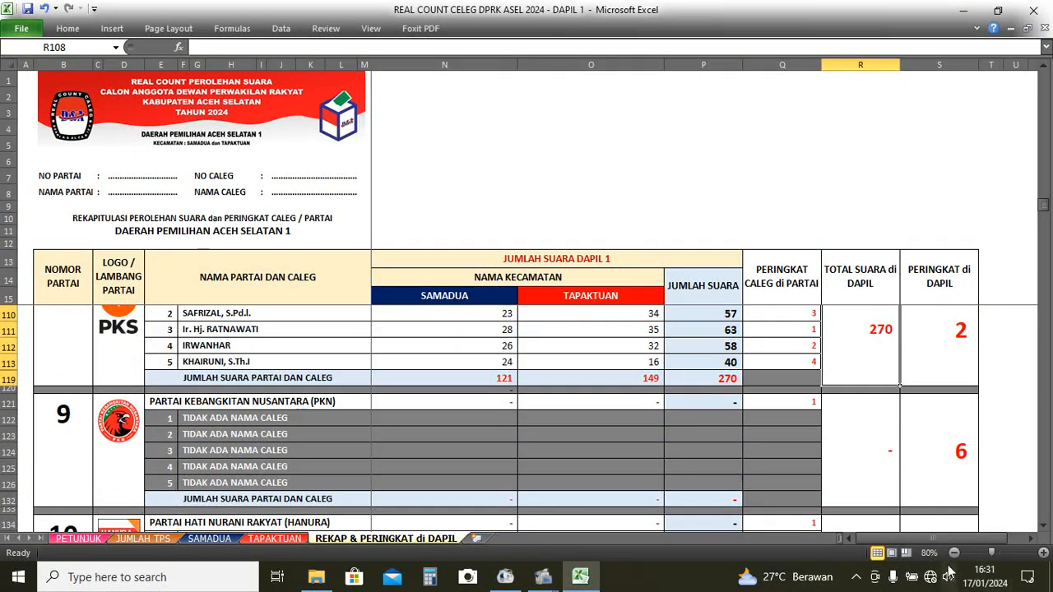
left_click(954, 552)
left_click(954, 552)
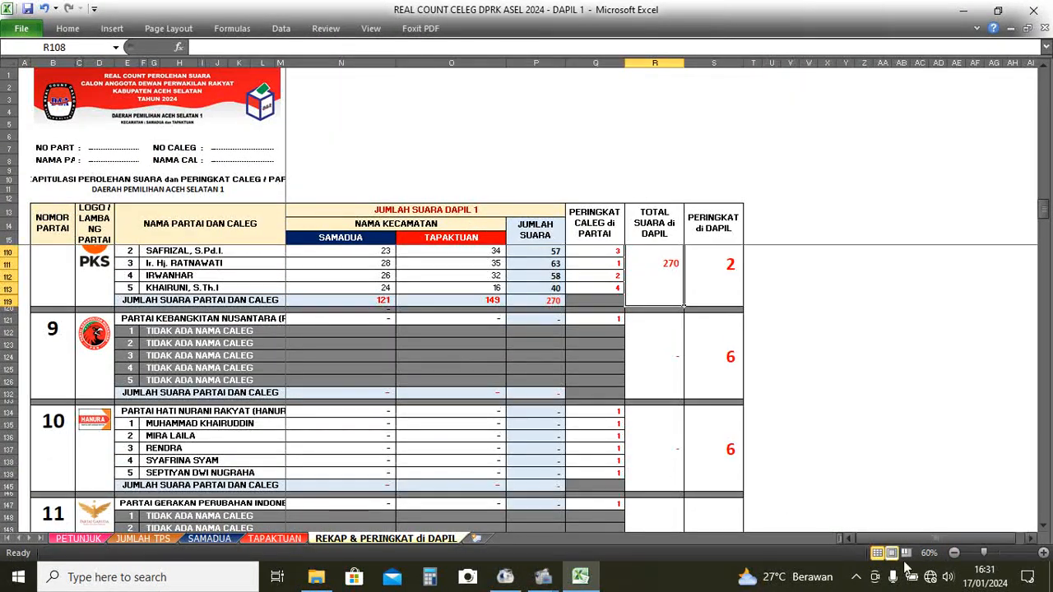
left_click(954, 553)
left_click(955, 553)
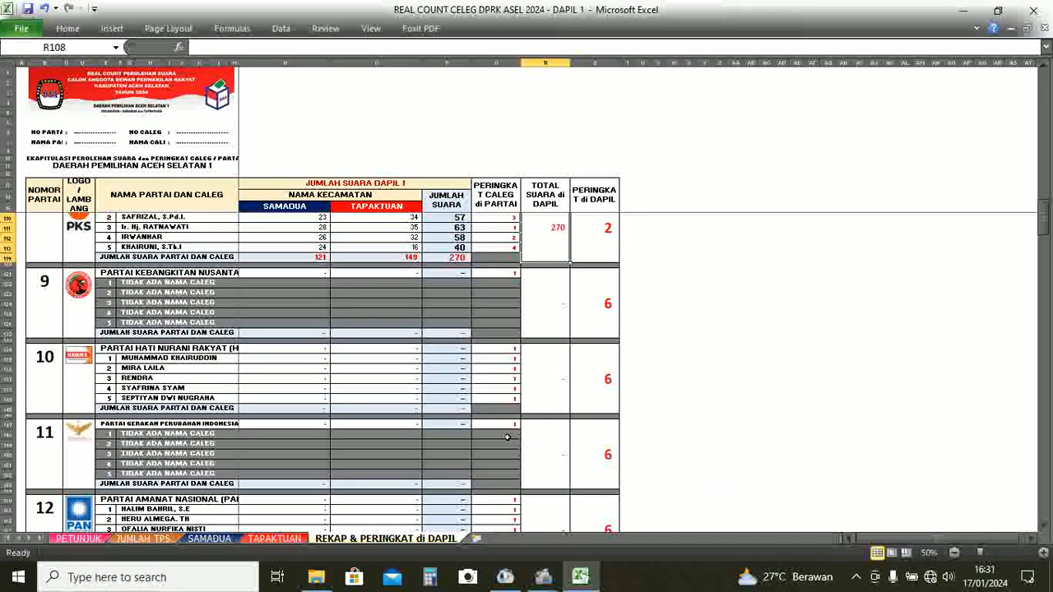
scroll(494, 422, "up", 15)
scroll(494, 421, "up", 3)
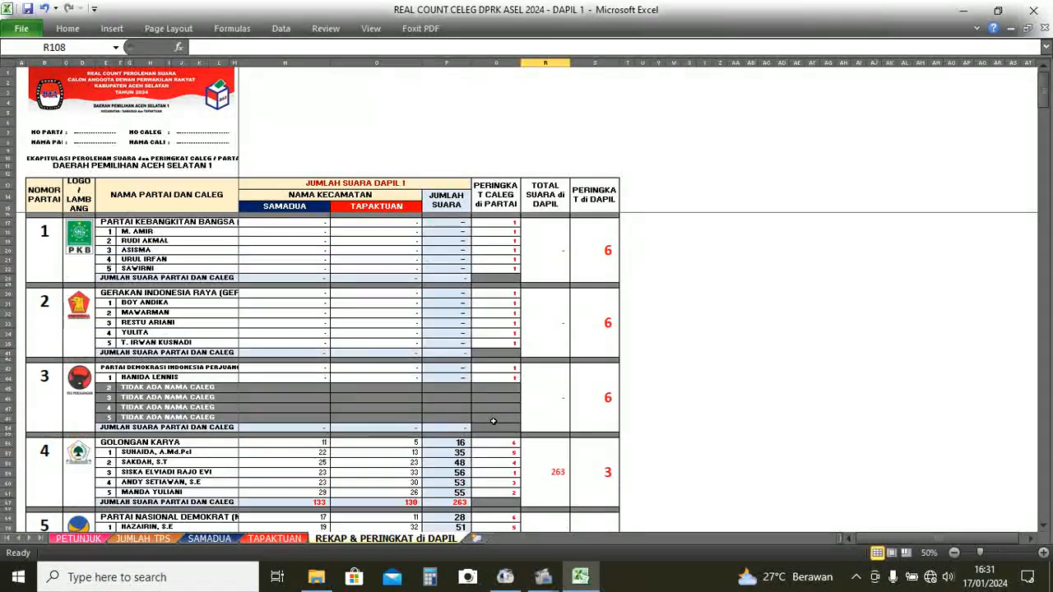
scroll(494, 421, "down", 4)
left_click(597, 413)
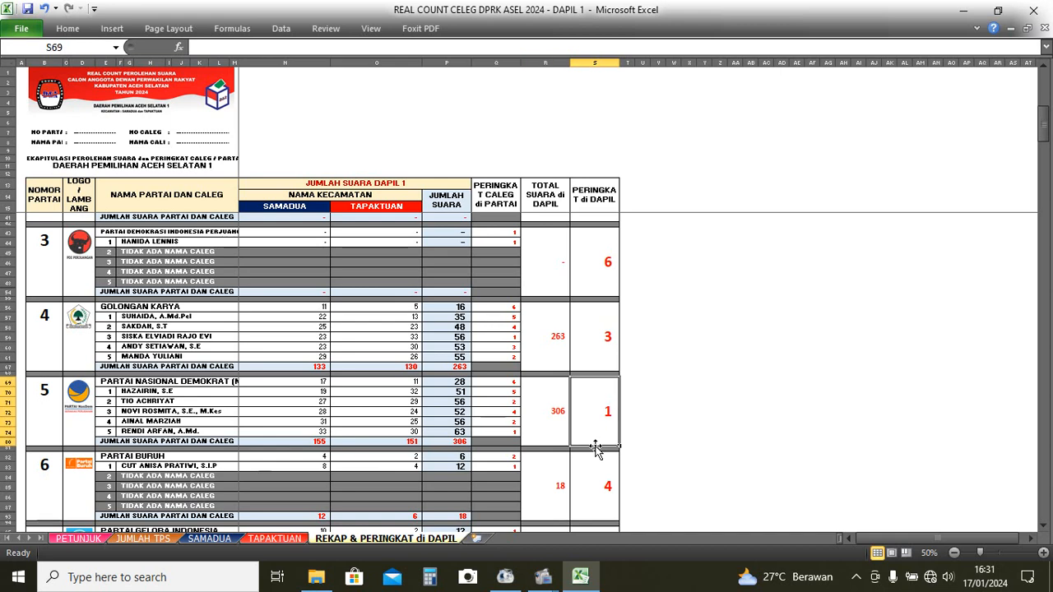
left_click(551, 413)
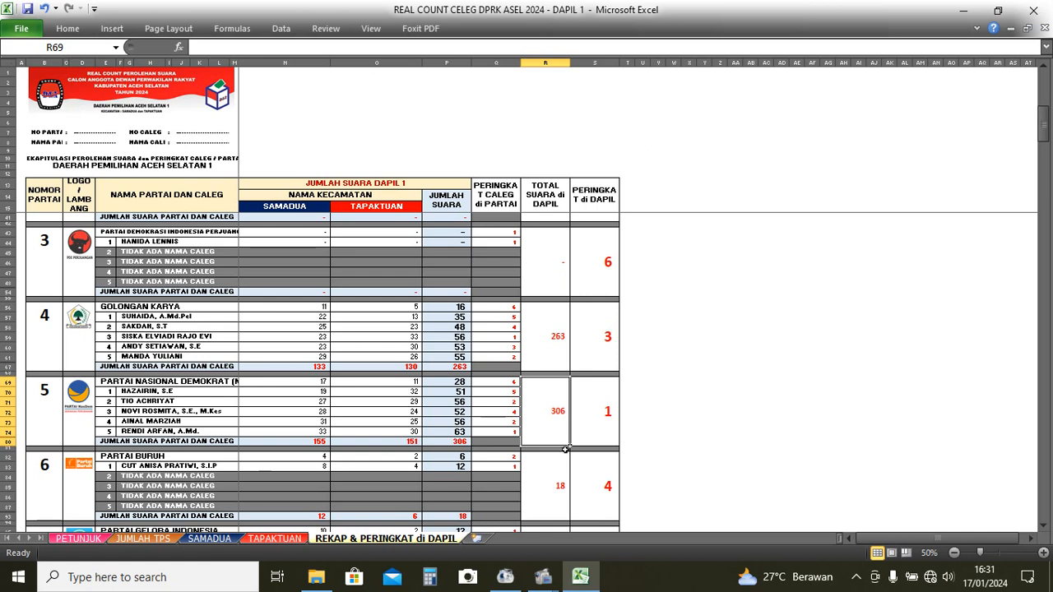
Examine PKS's PERINGKAT di DAPIL cell against its constituency vote total on the recap sheet.
scroll(566, 452, "down", 6)
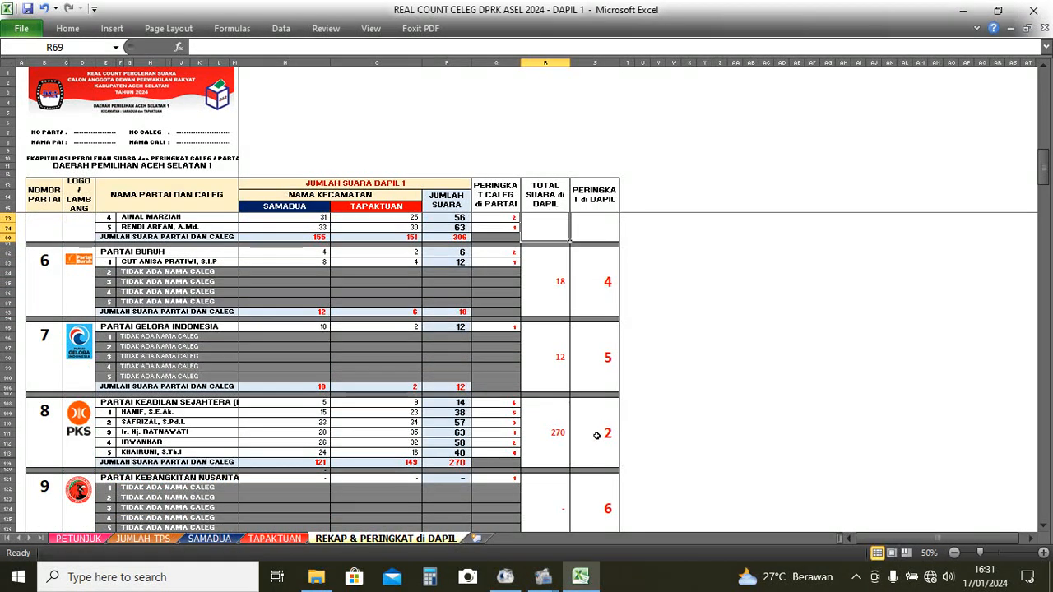
left_click(599, 433)
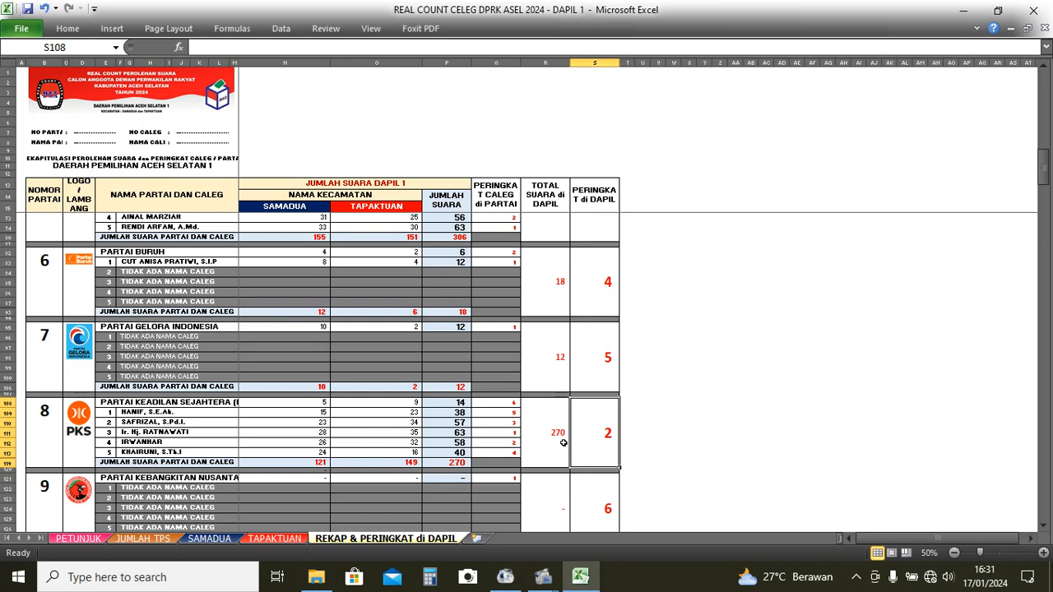
scroll(564, 442, "down", 4)
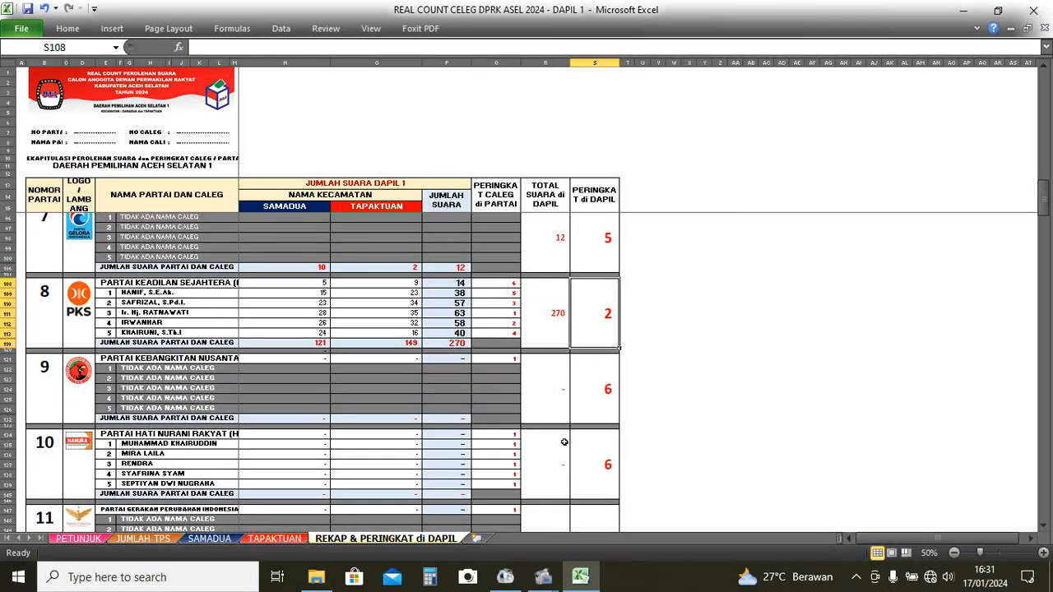
scroll(564, 442, "down", 2)
Examine Golongan Karya's PERINGKAT di DAPIL cell against its constituency vote total.
scroll(564, 442, "up", 9)
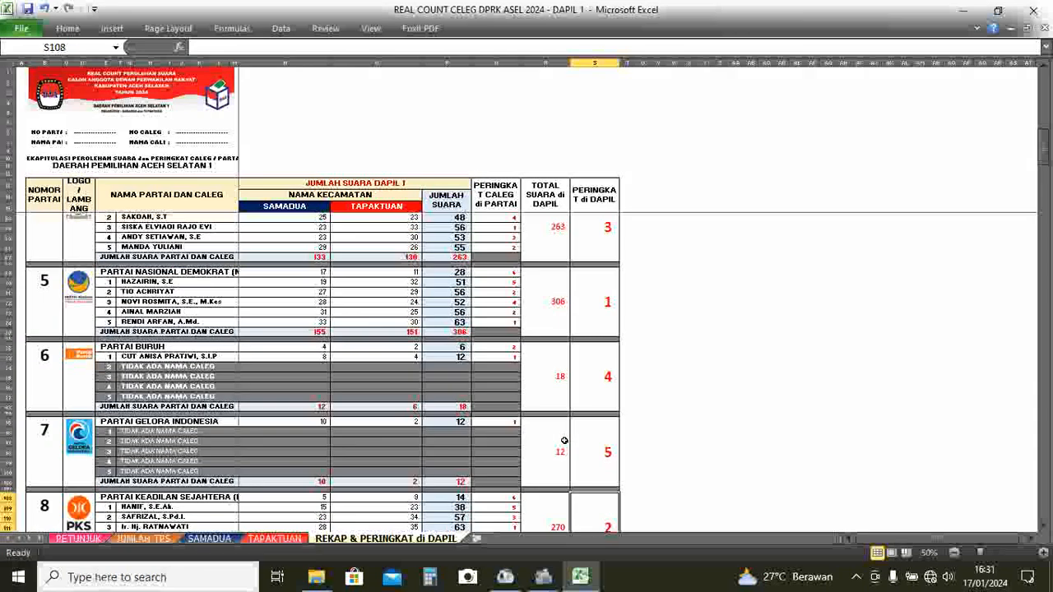
scroll(565, 441, "up", 6)
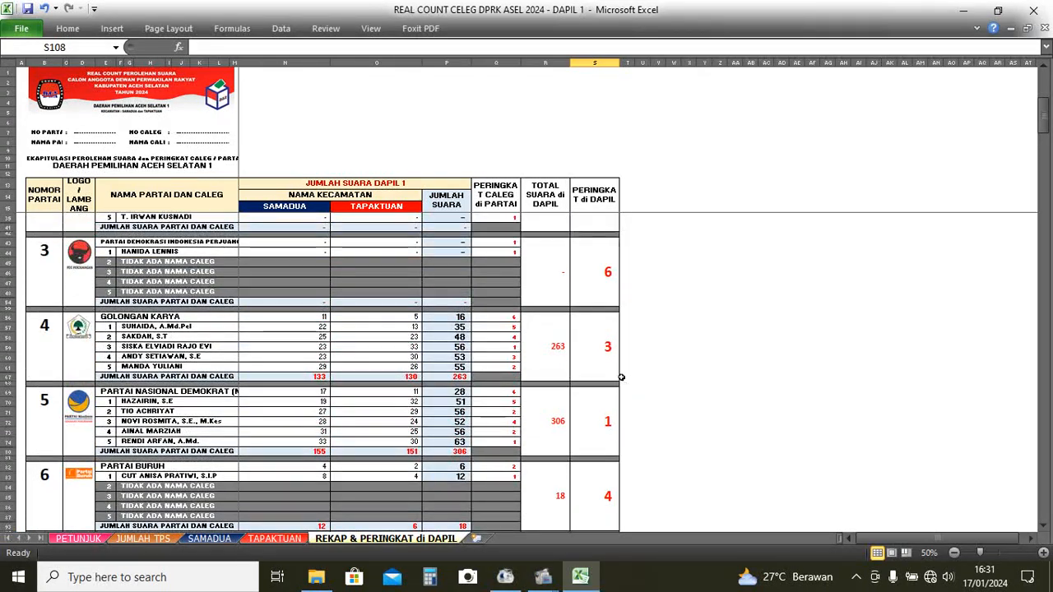
left_click(599, 346)
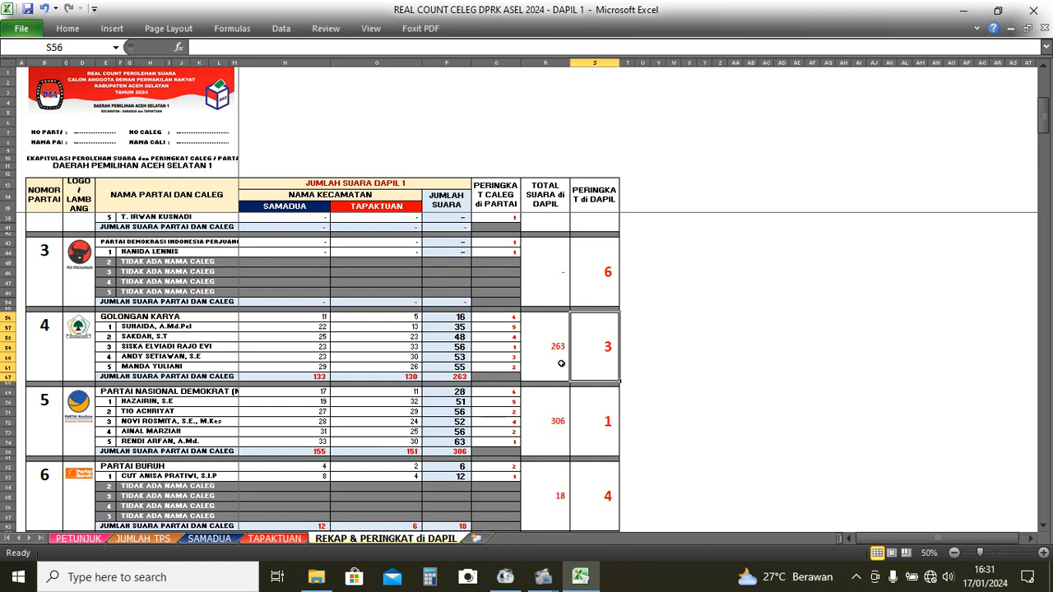
Examine the constituency ranks of Partai Buruh and Partai Gelora Indonesia against their vote totals.
scroll(562, 362, "down", 3)
left_click(610, 411)
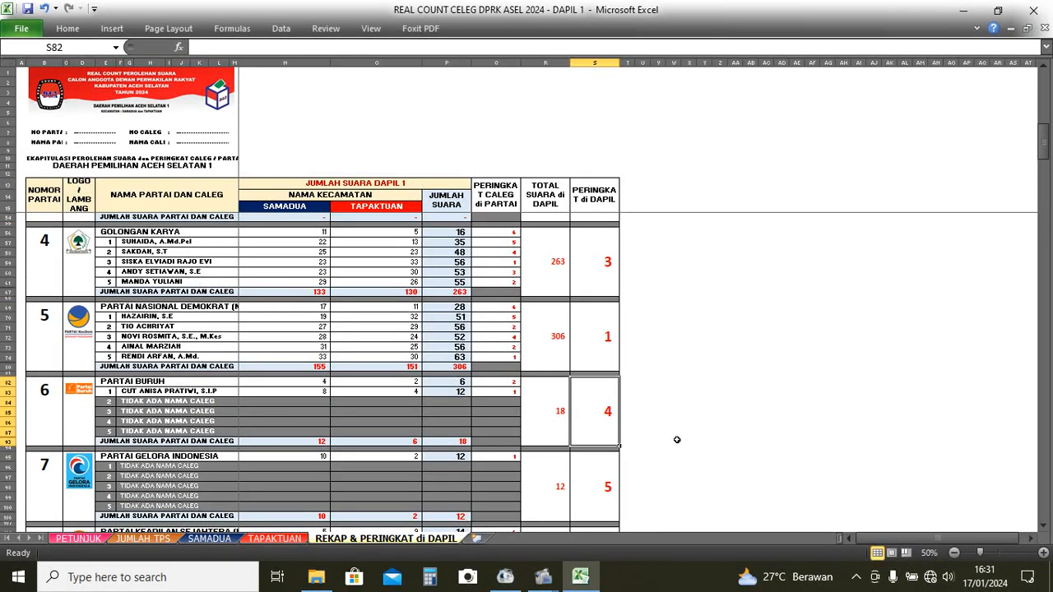
scroll(676, 440, "down", 3)
left_click(600, 410)
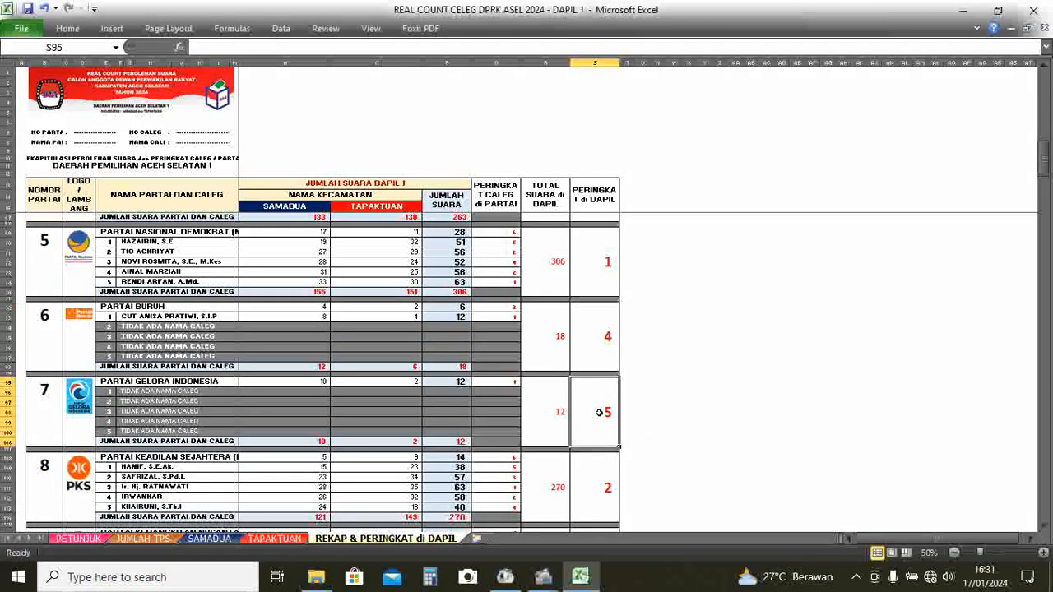
scroll(631, 426, "down", 6)
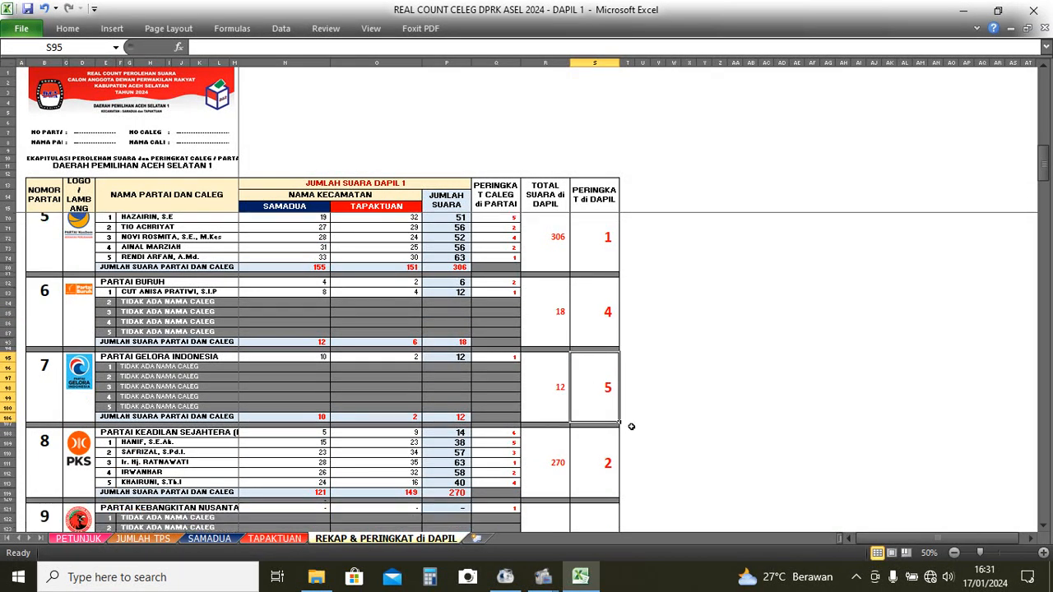
Try to edit party 3's PERINGKAT di DAPIL cell and its first candidate's PERINGKAT CALEG di PARTAI cell on the recap sheet.
scroll(631, 426, "down", 3)
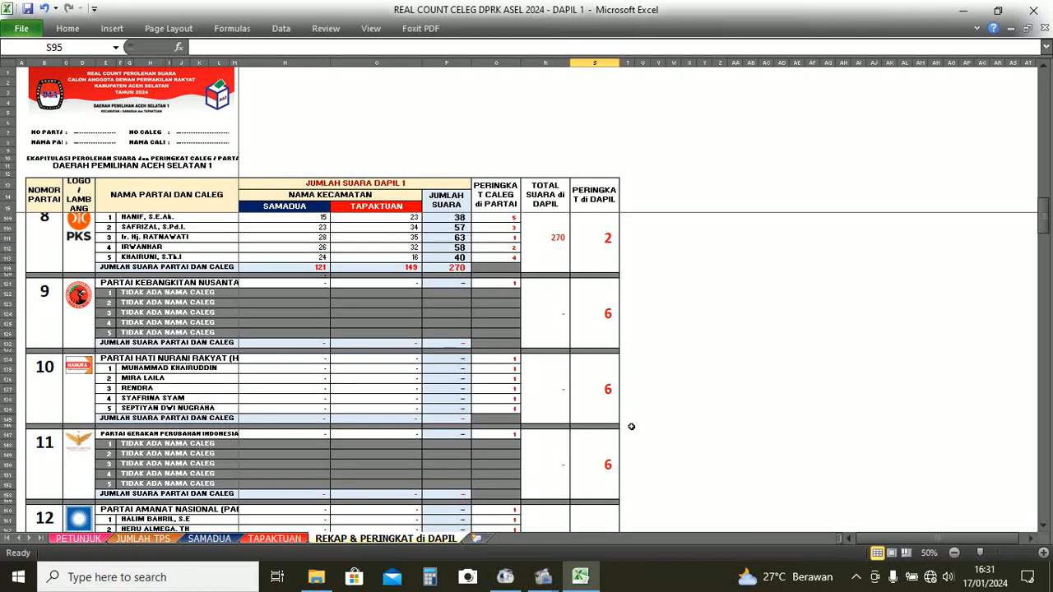
scroll(631, 426, "up", 15)
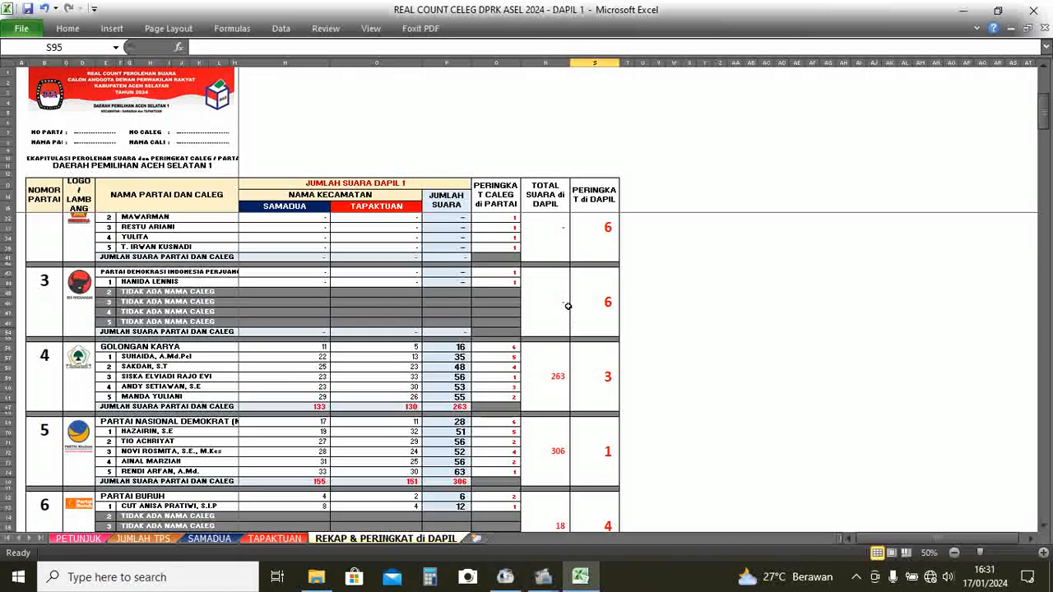
left_click(594, 302)
double_click(594, 302)
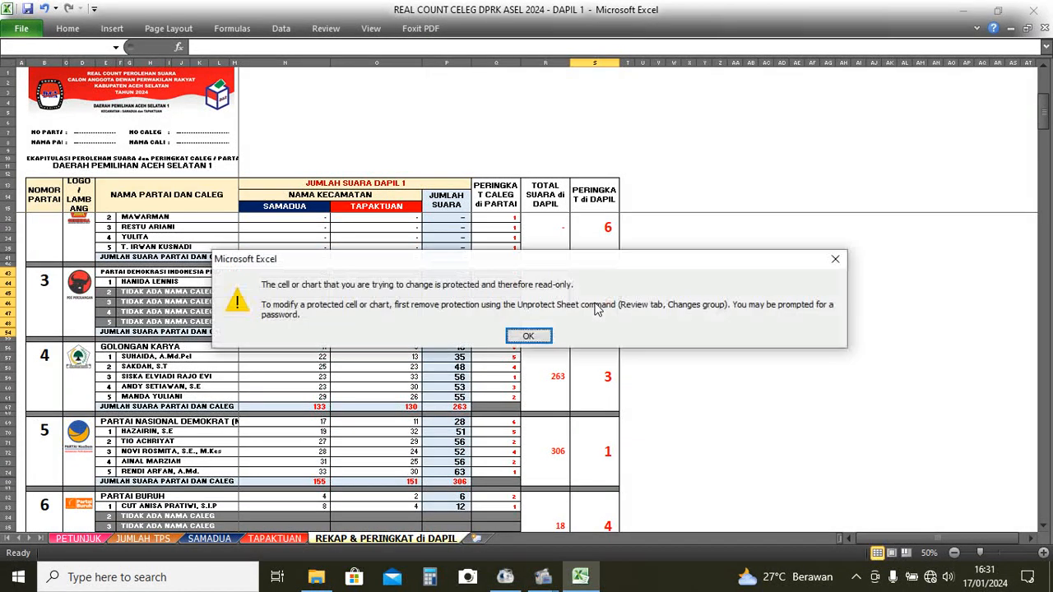
left_click(508, 326)
left_click(510, 280)
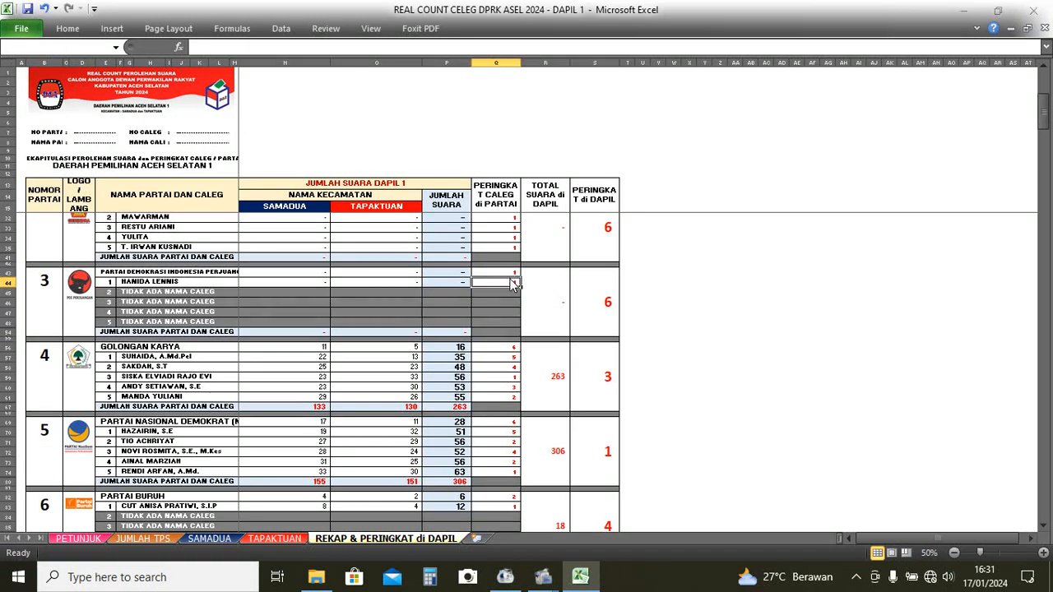
double_click(496, 285)
left_click(530, 336)
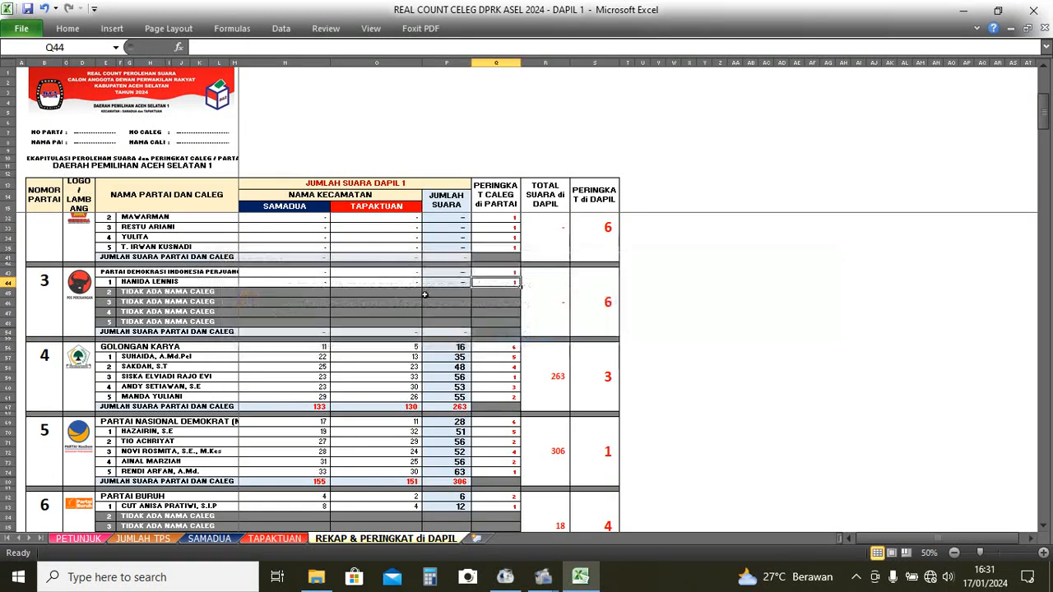
Try to edit Golongan Karya's vote cells on the recap sheet: candidate 3's TAPAKTUAN votes and candidate 2's SAMADUA votes.
left_click(376, 240)
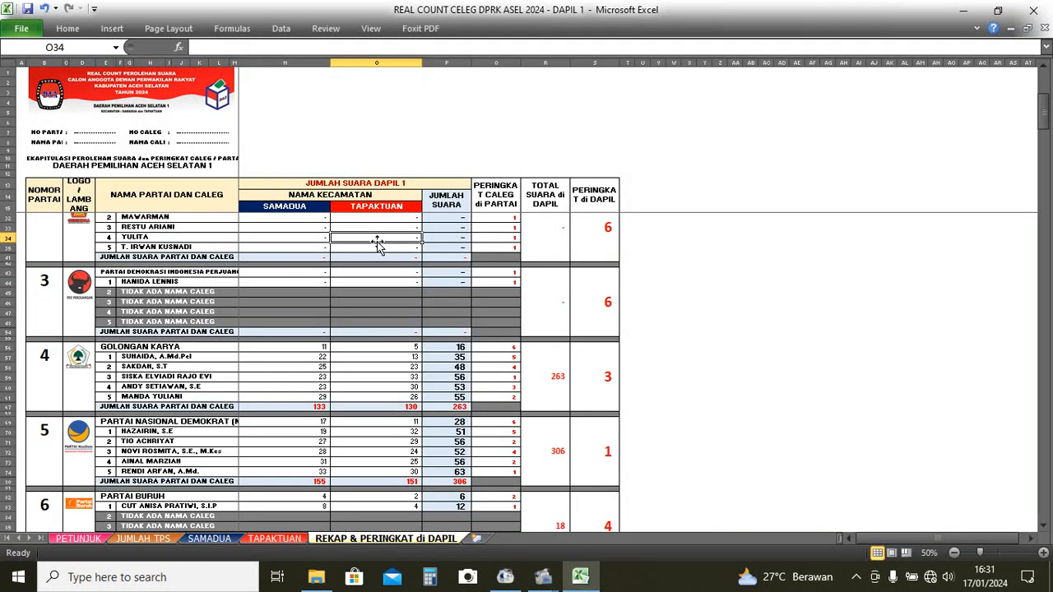
left_click(405, 378)
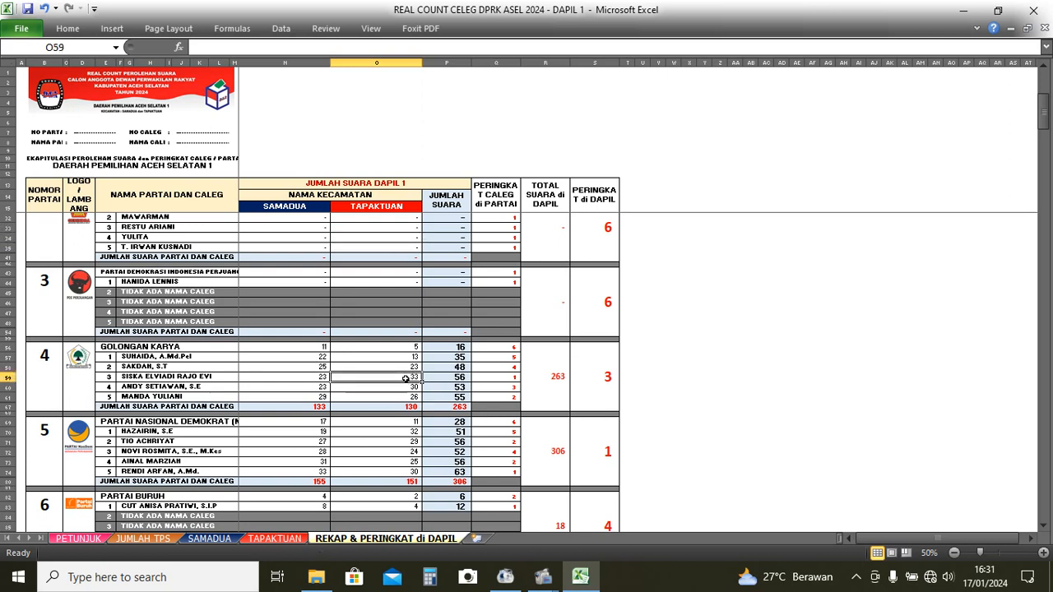
double_click(405, 377)
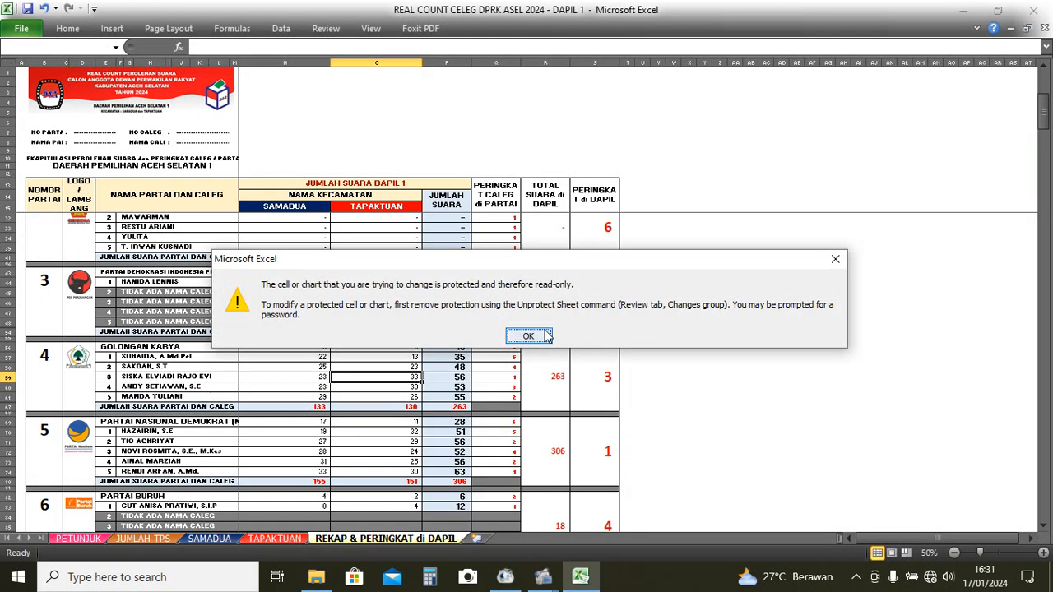
left_click(546, 337)
left_click(309, 367)
double_click(312, 372)
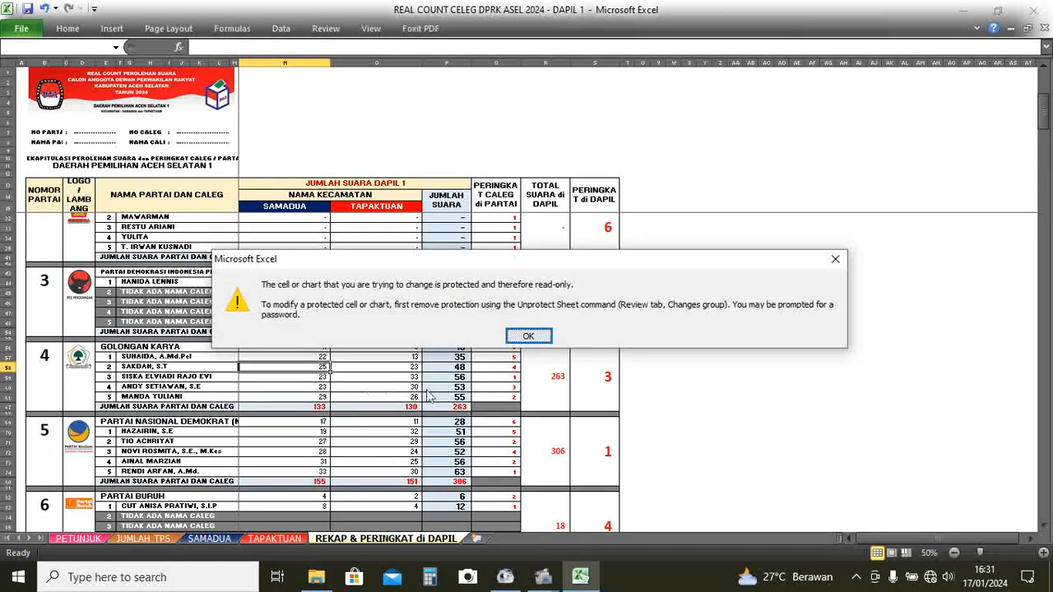
left_click(529, 339)
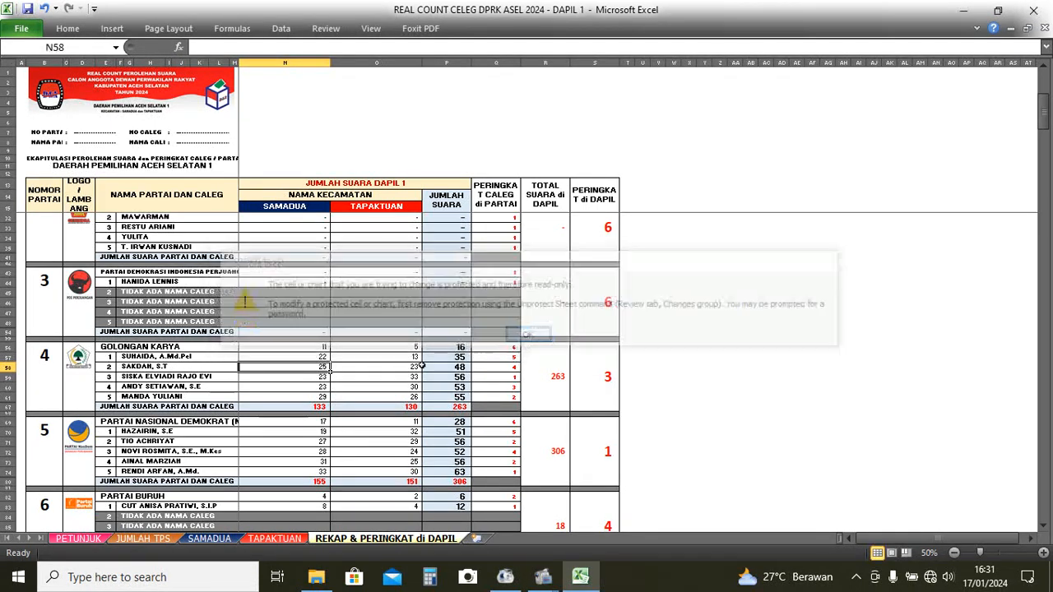
Try to edit the name of Golongan Karya's third candidate on the recap sheet.
left_click(199, 378)
double_click(200, 378)
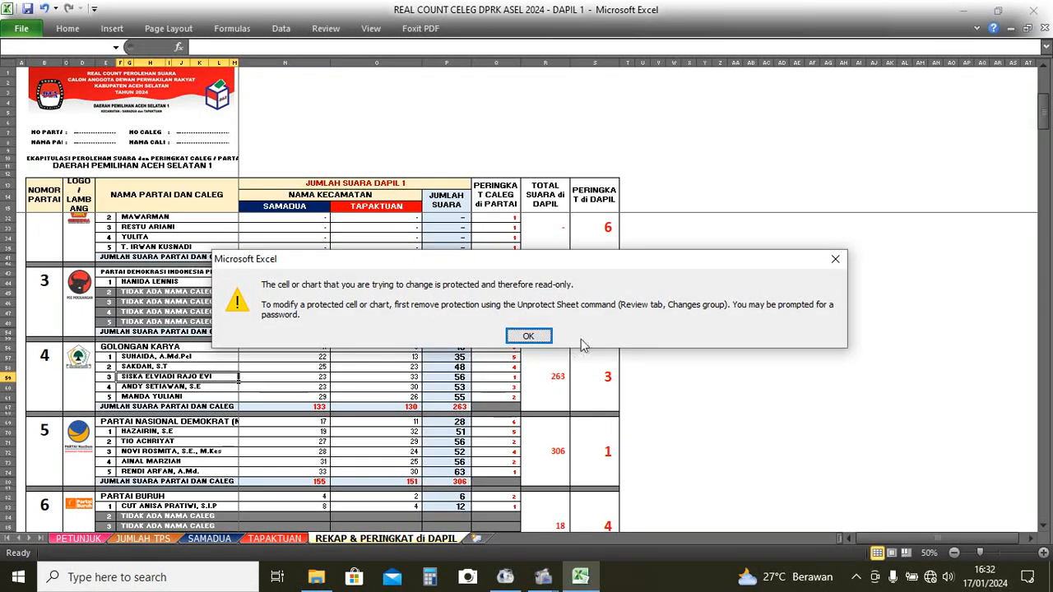
left_click(526, 338)
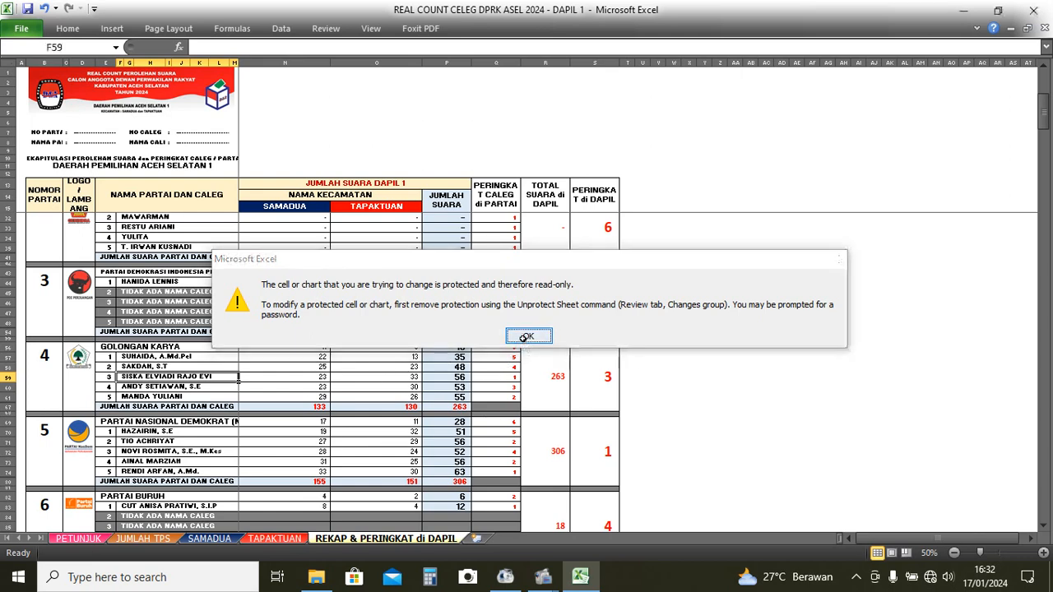
Examine the SAMADUA, TAPAKTUAN and combined figures in the recap sheet's TOTAL SUARA PARTAI DAN CALEG row.
scroll(130, 427, "down", 20)
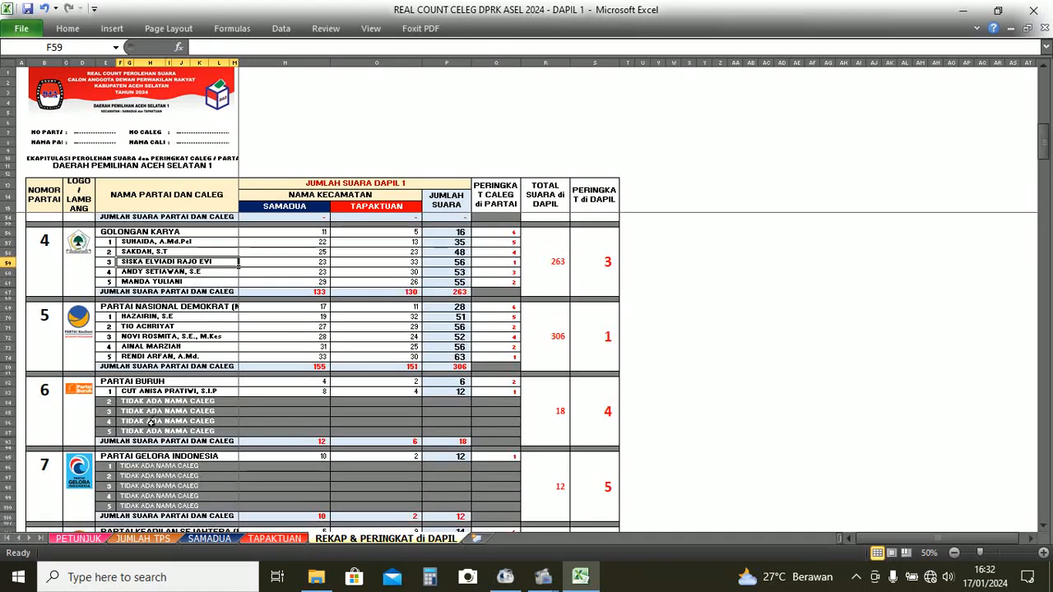
scroll(157, 443, "down", 20)
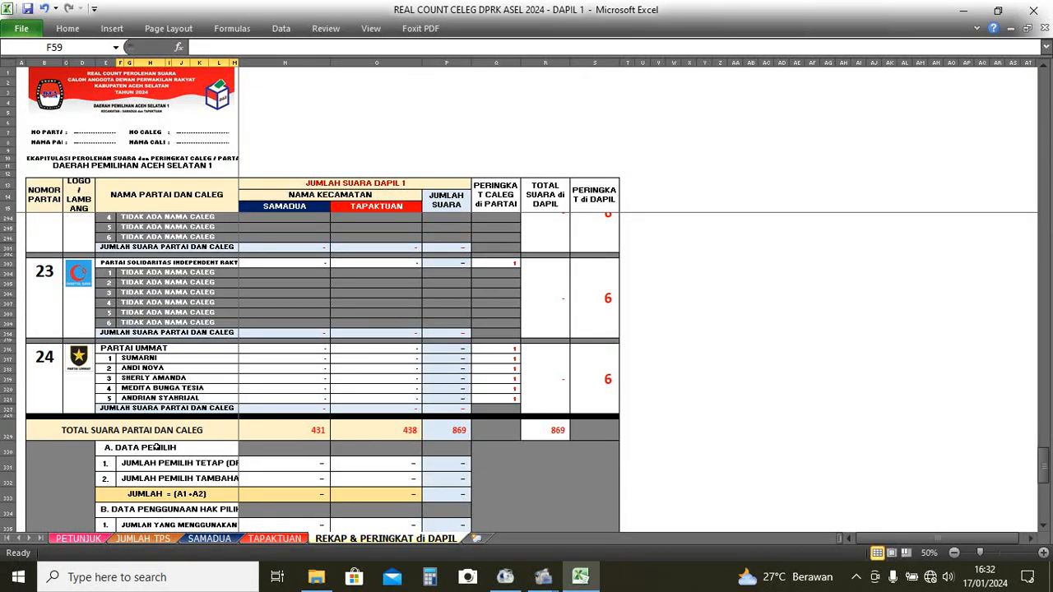
scroll(157, 447, "up", 3)
scroll(148, 445, "down", 8)
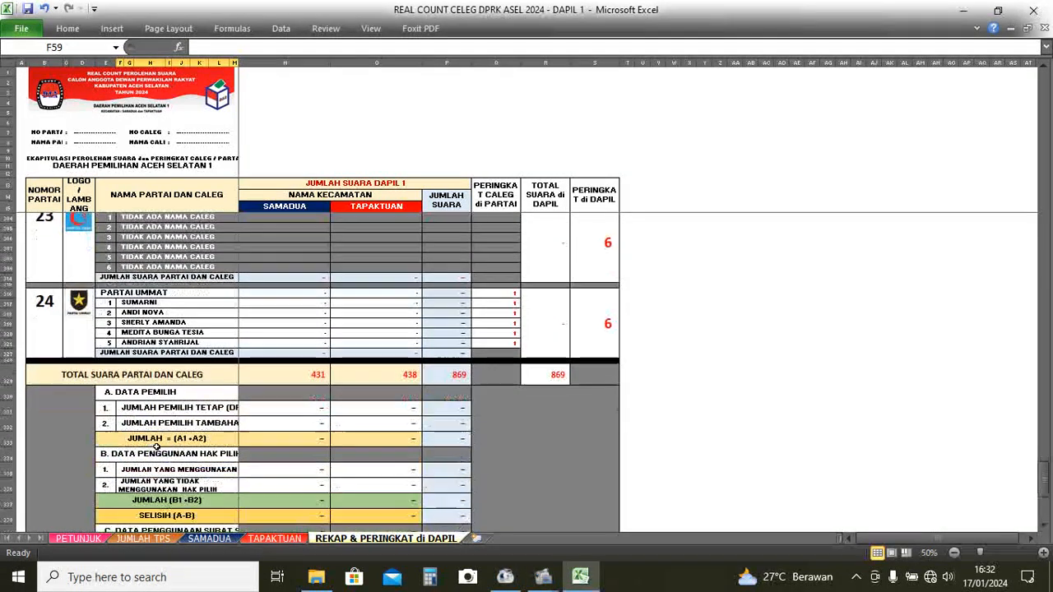
left_click(358, 294)
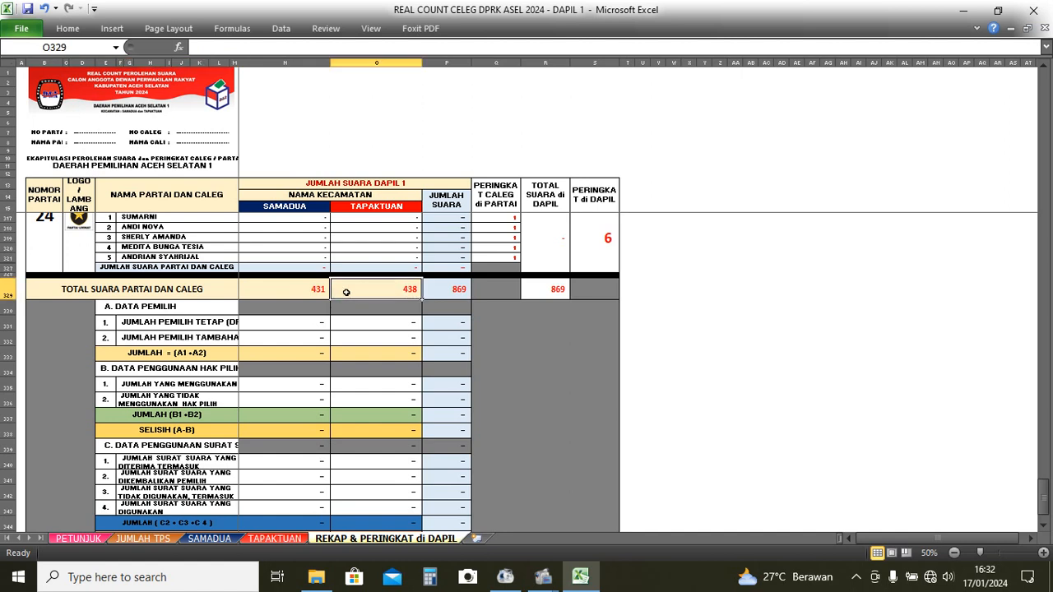
left_click(290, 292)
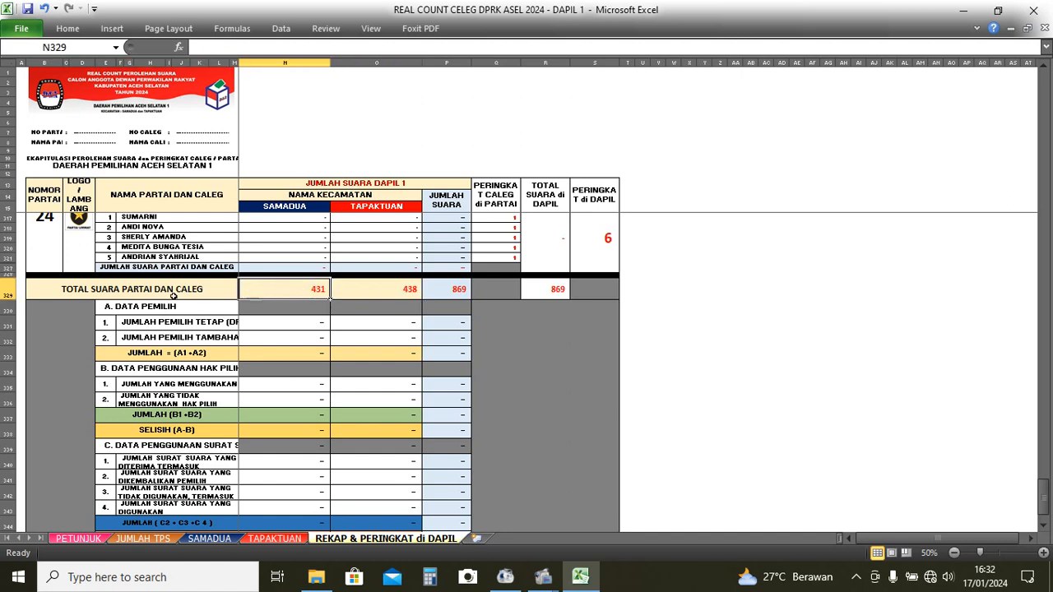
key("alt+Tab")
left_click(309, 296)
left_click(384, 299)
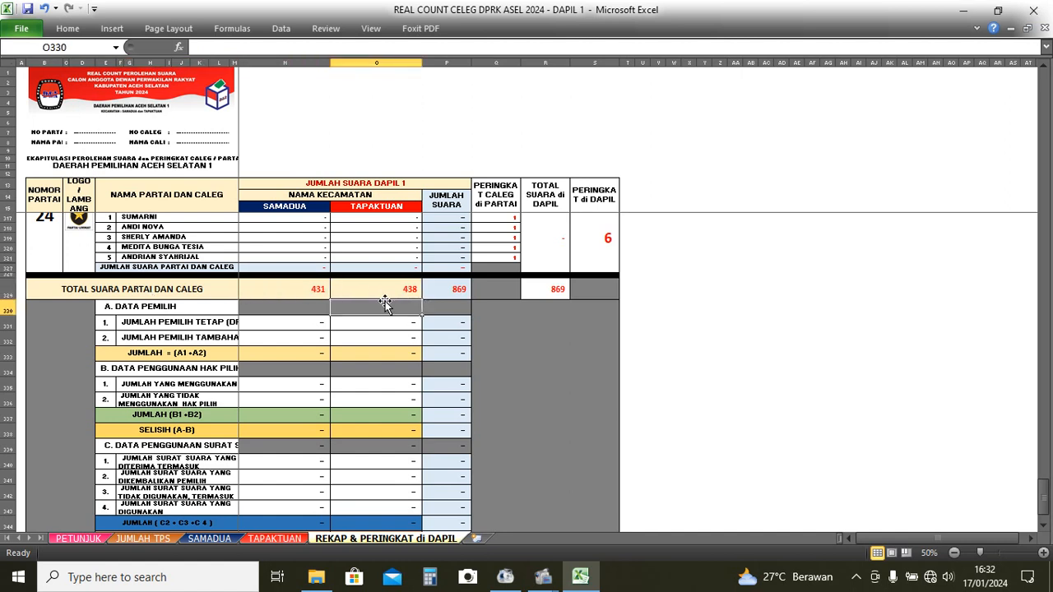
left_click(463, 295)
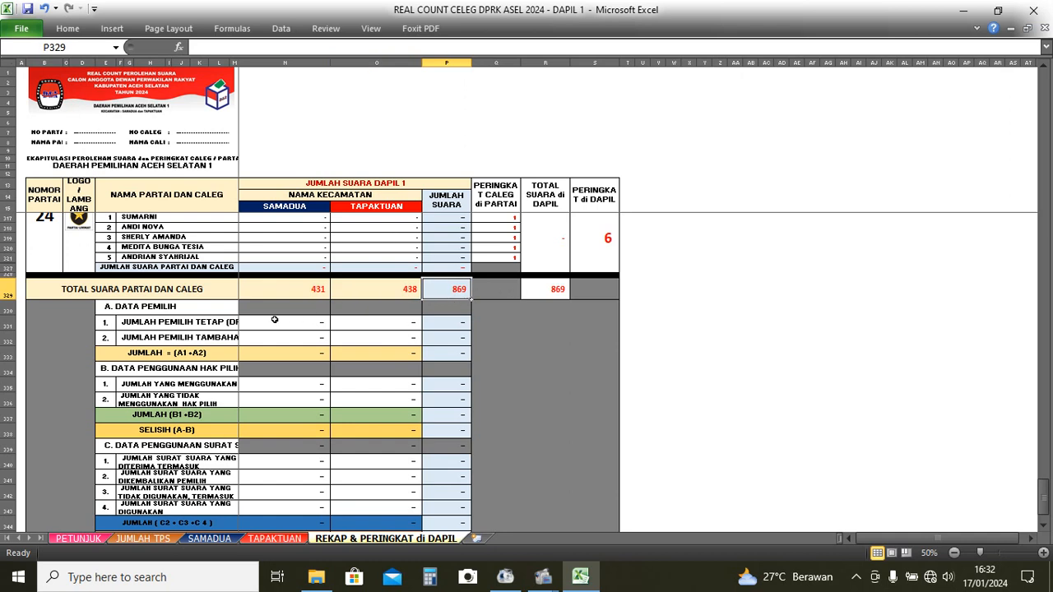
Select the SAMADUA cell for JUMLAH PEMILIH TETAP (DPT) and enlarge the recap sheet to 70%.
left_click(274, 321)
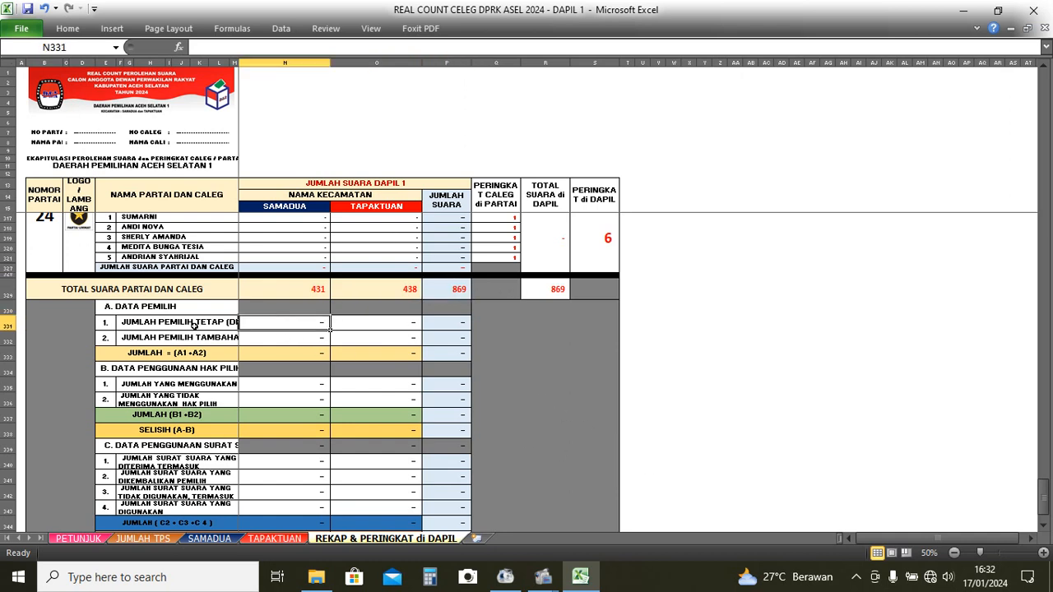
left_click(1043, 553)
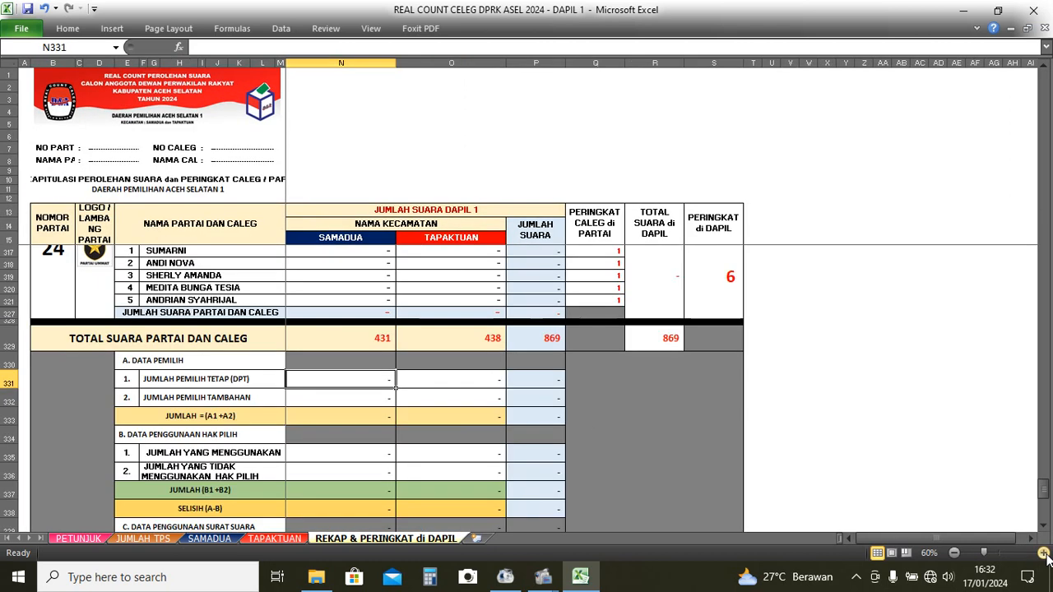
left_click(1043, 553)
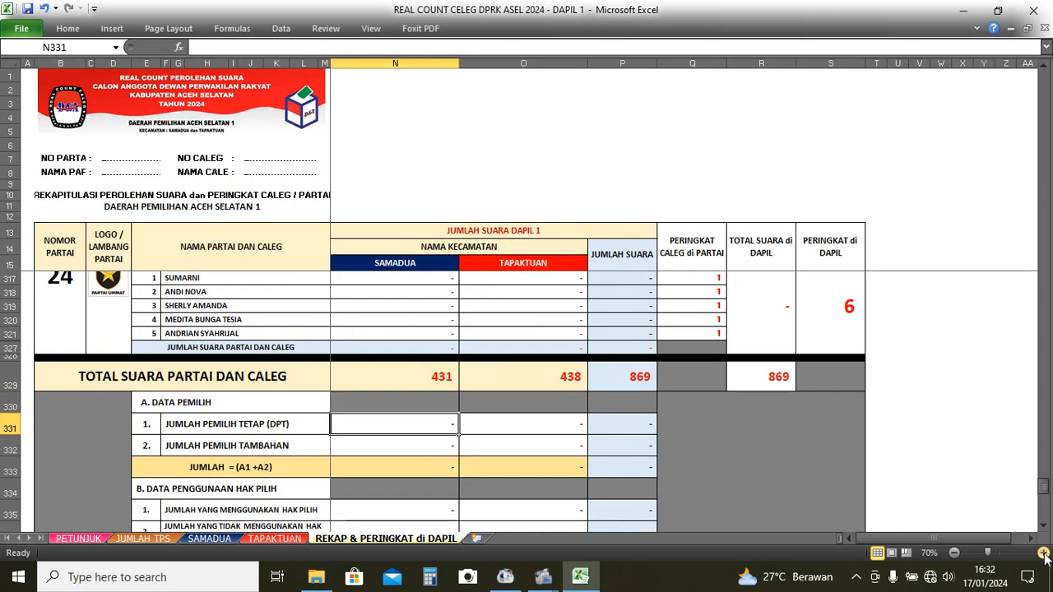
Examine the TOTAL SUARA PARTAI DAN CALEG row and the DATA PEMILIH section on the SAMADUA sheet.
left_click(209, 538)
scroll(238, 503, "down", 20)
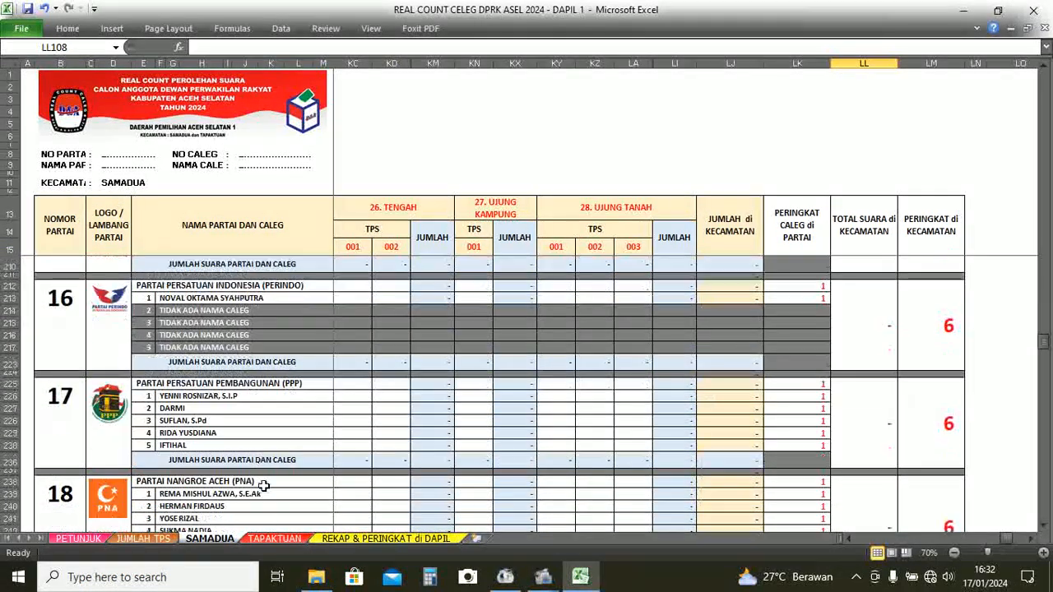
scroll(264, 485, "down", 20)
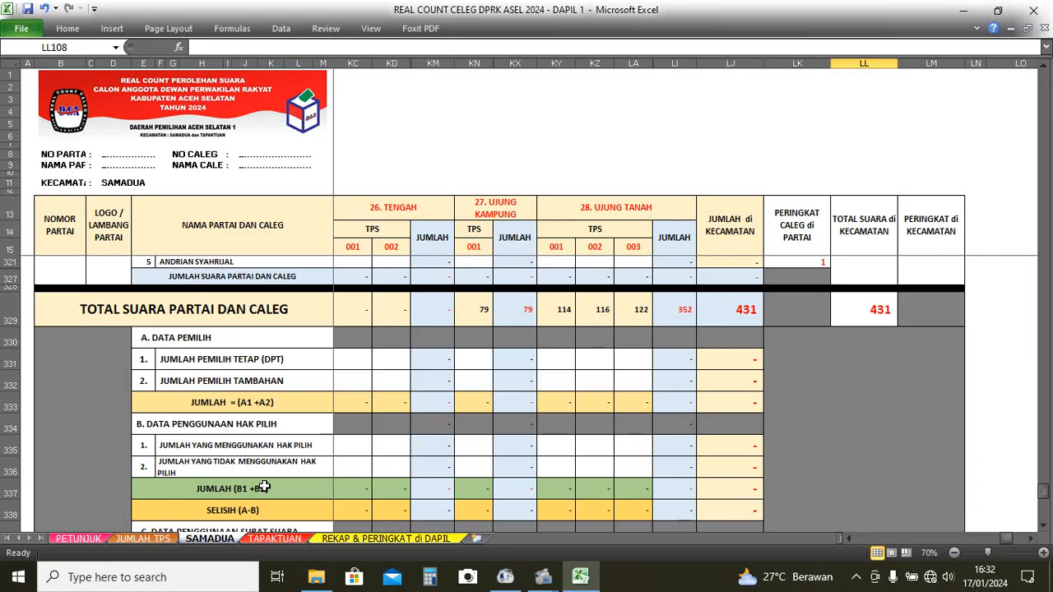
Examine the TOTAL SUARA PARTAI DAN CALEG row on the TAPAKTUAN sheet.
left_click(275, 538)
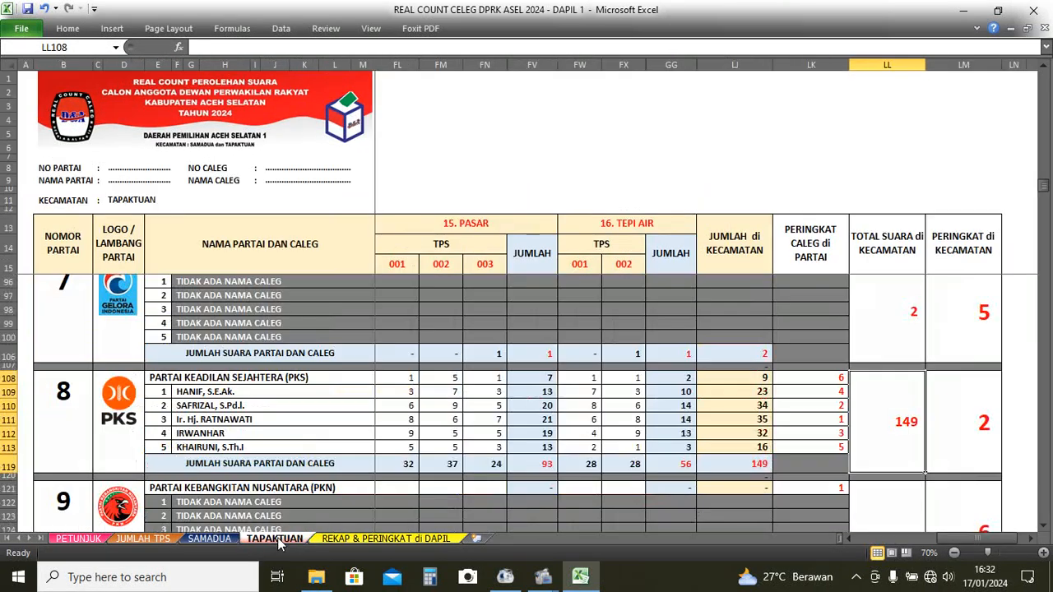
scroll(361, 463, "down", 20)
scroll(361, 463, "down", 20)
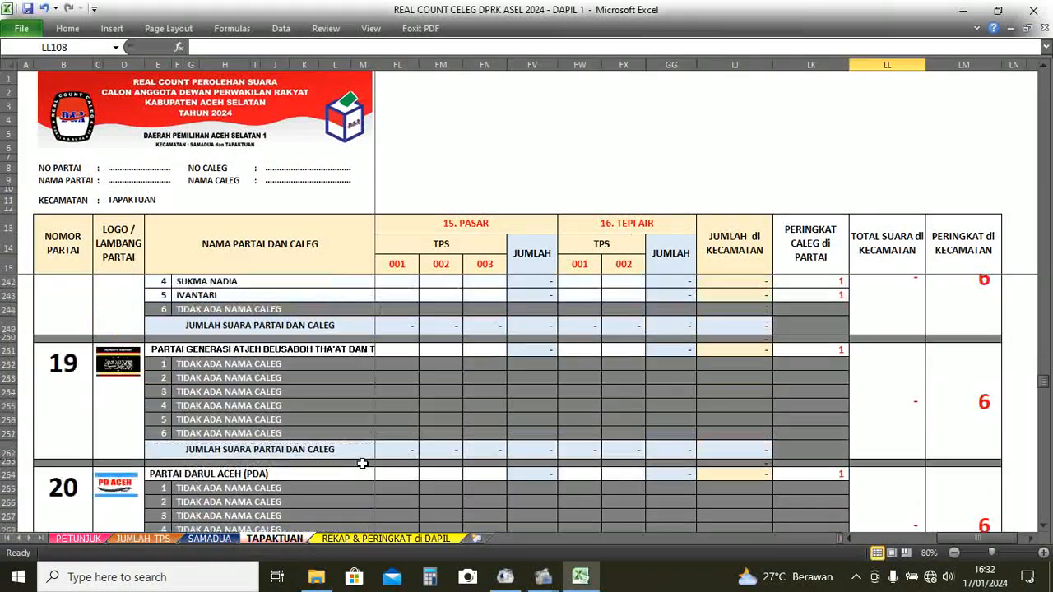
scroll(362, 463, "down", 5)
scroll(362, 463, "up", 1)
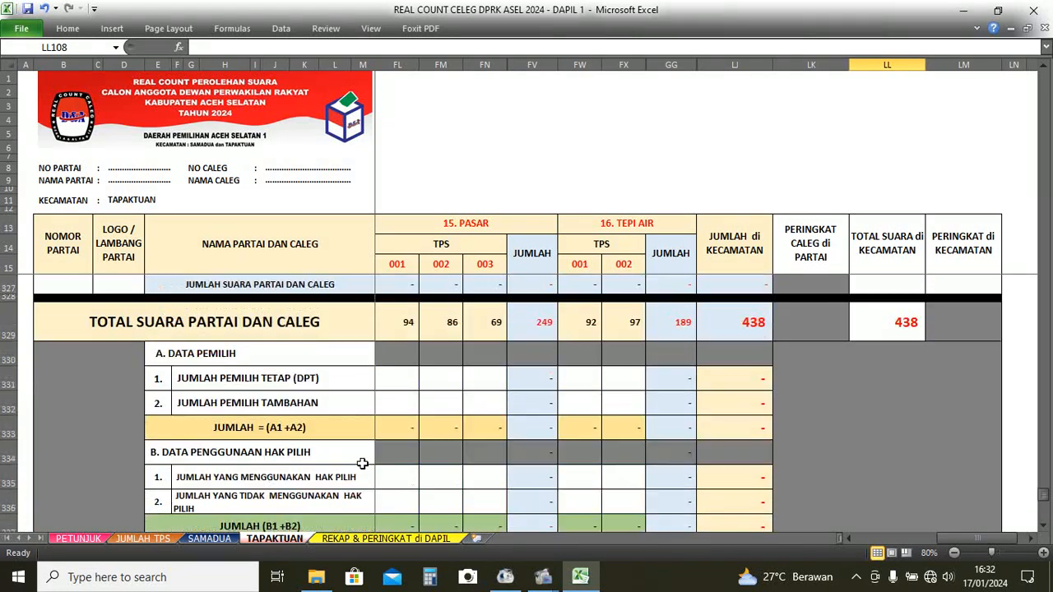
Review the voter data, voting-rights usage and ballot-paper usage sections (A to C) beneath the vote totals on the TAPAKTUAN sheet.
scroll(362, 463, "down", 1)
scroll(362, 463, "down", 2)
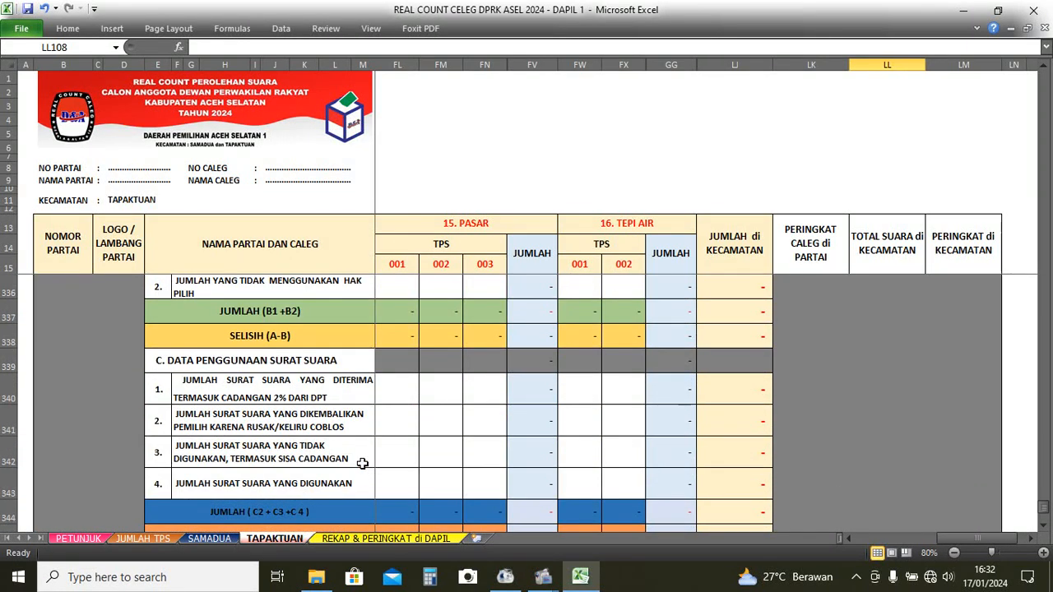
scroll(362, 463, "up", 1)
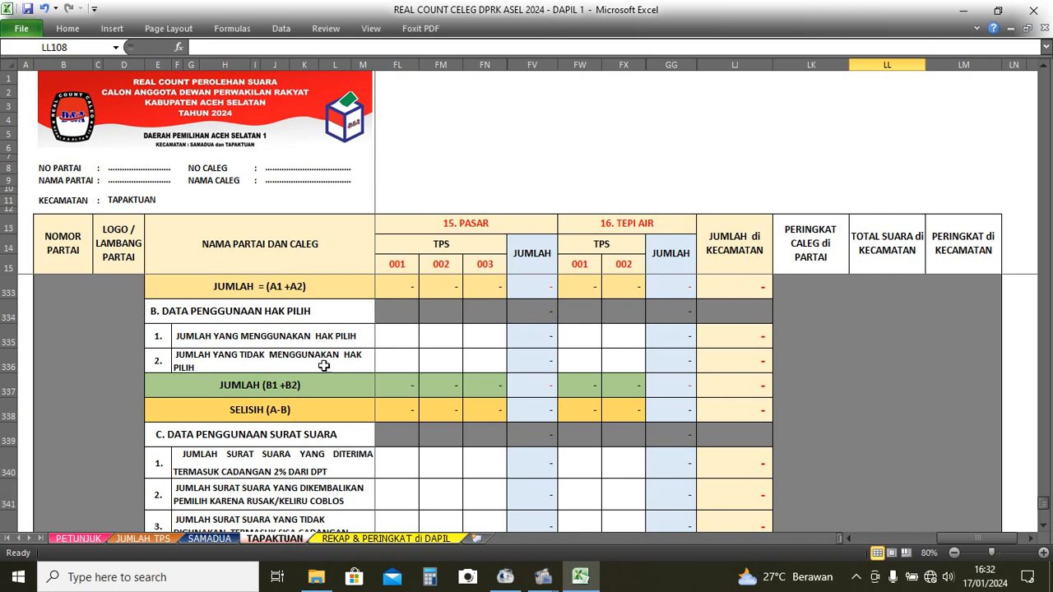
scroll(322, 362, "up", 1)
scroll(321, 362, "up", 1)
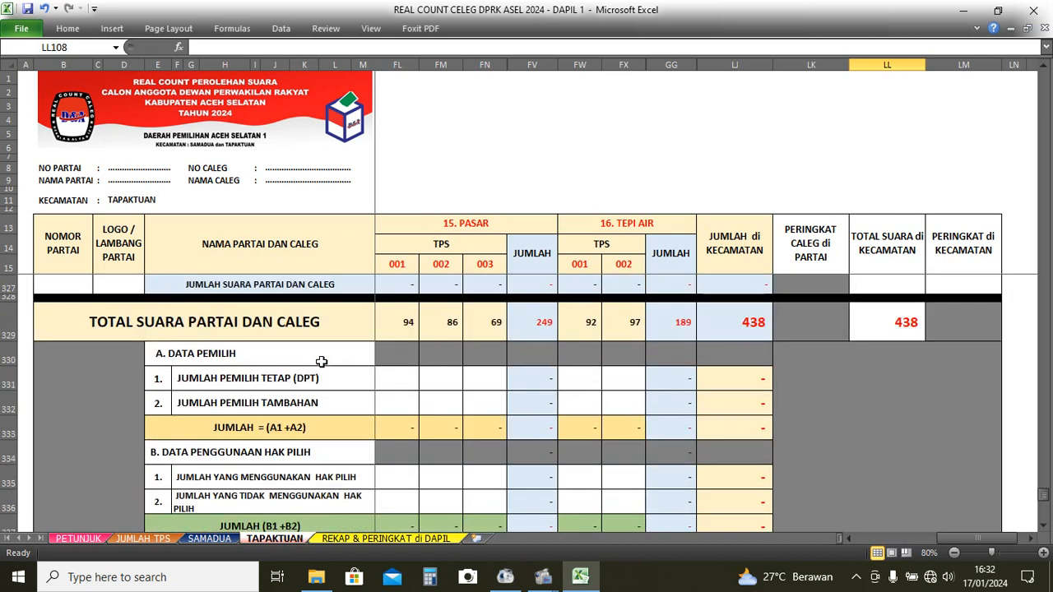
scroll(321, 362, "down", 2)
scroll(321, 362, "down", 1)
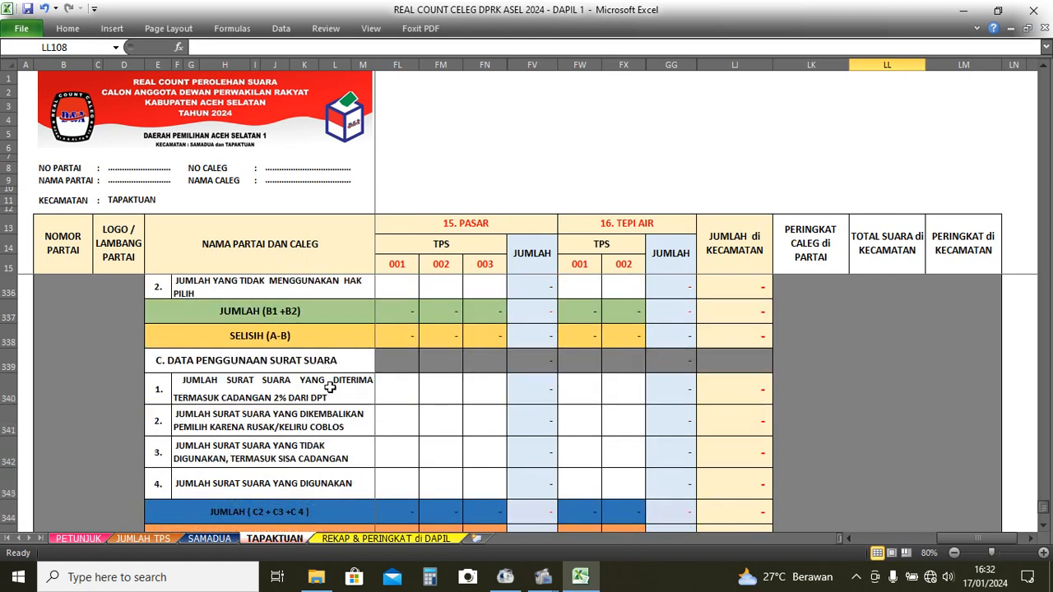
scroll(329, 384, "down", 1)
Test the JUMLAH PEMILIH TETAP (DPT) cell for TEPI AIR TPS 001 on the TAPAKTUAN sheet with 4 and clear the entry.
scroll(329, 384, "up", 7)
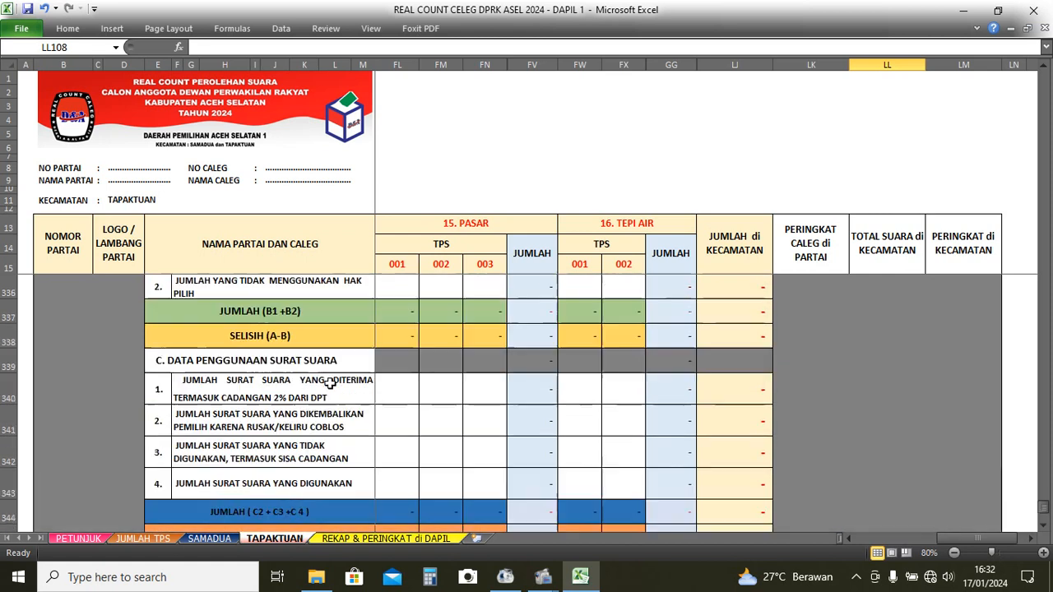
scroll(454, 410, "down", 1)
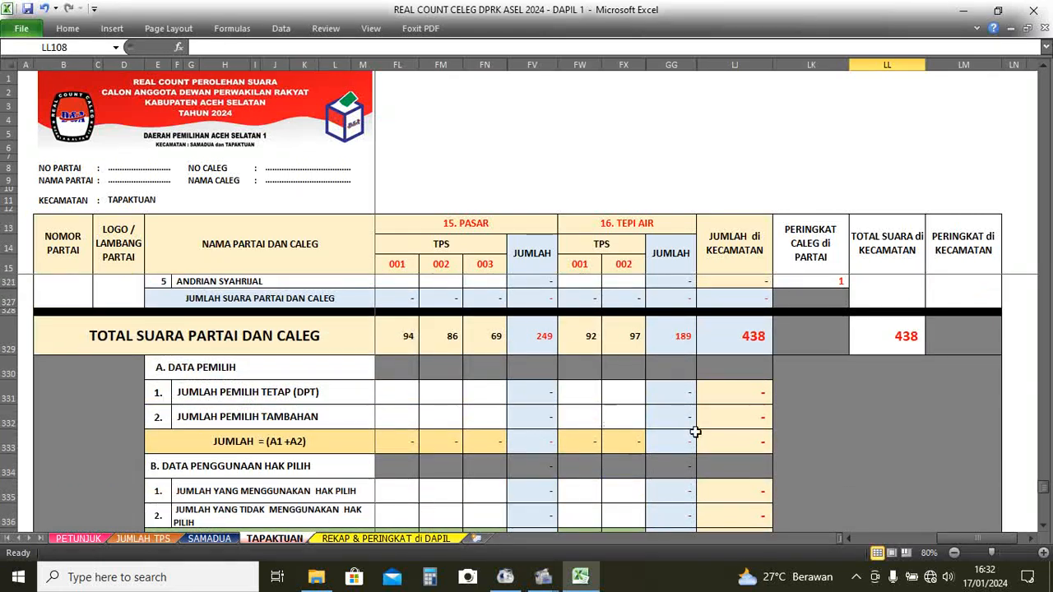
left_click(640, 418)
left_click(755, 398)
left_click(600, 399)
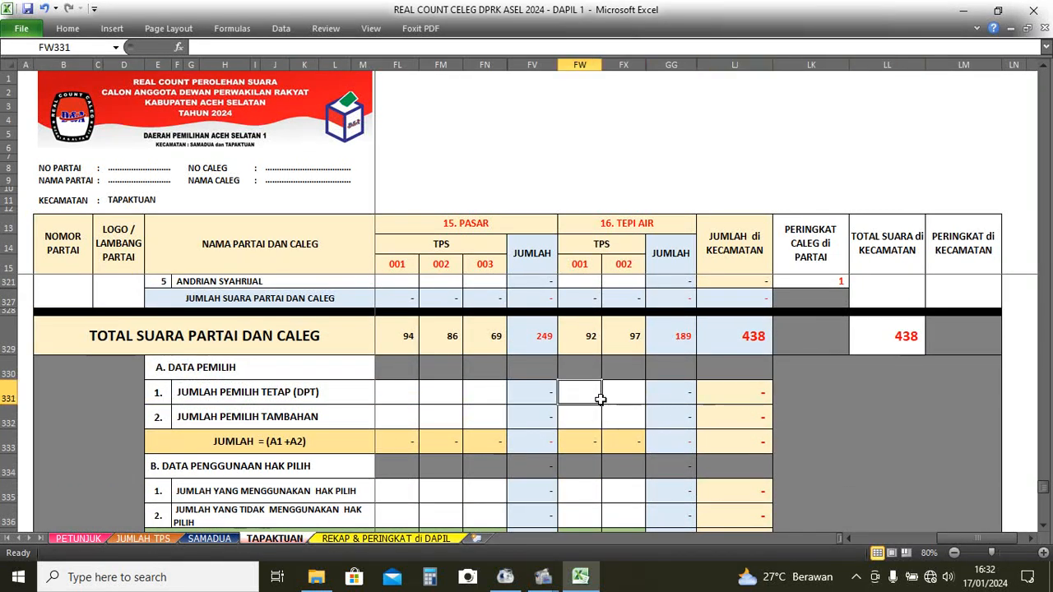
type("4")
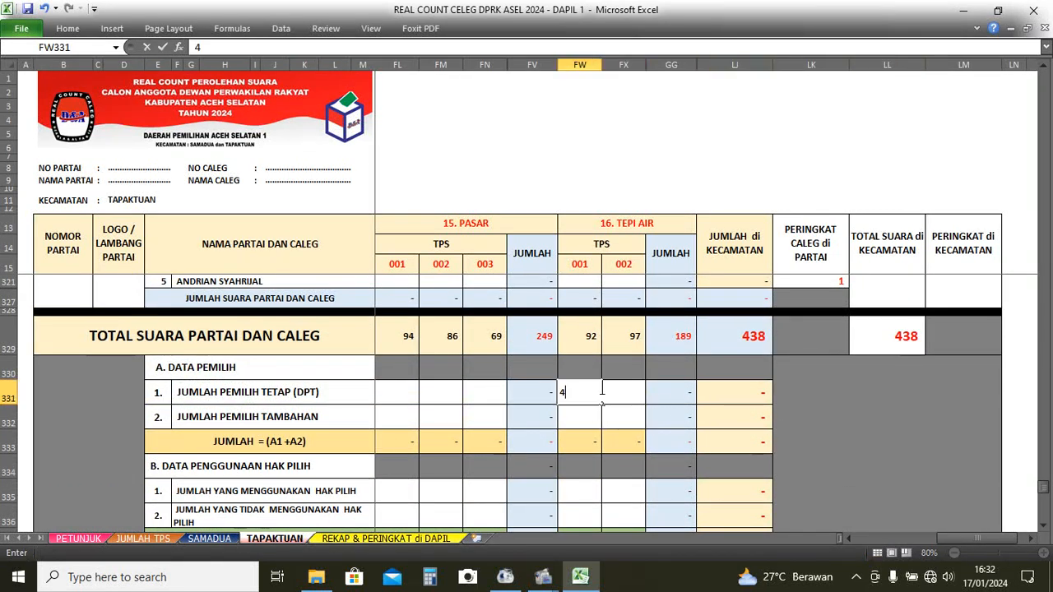
key("ctrl+Return")
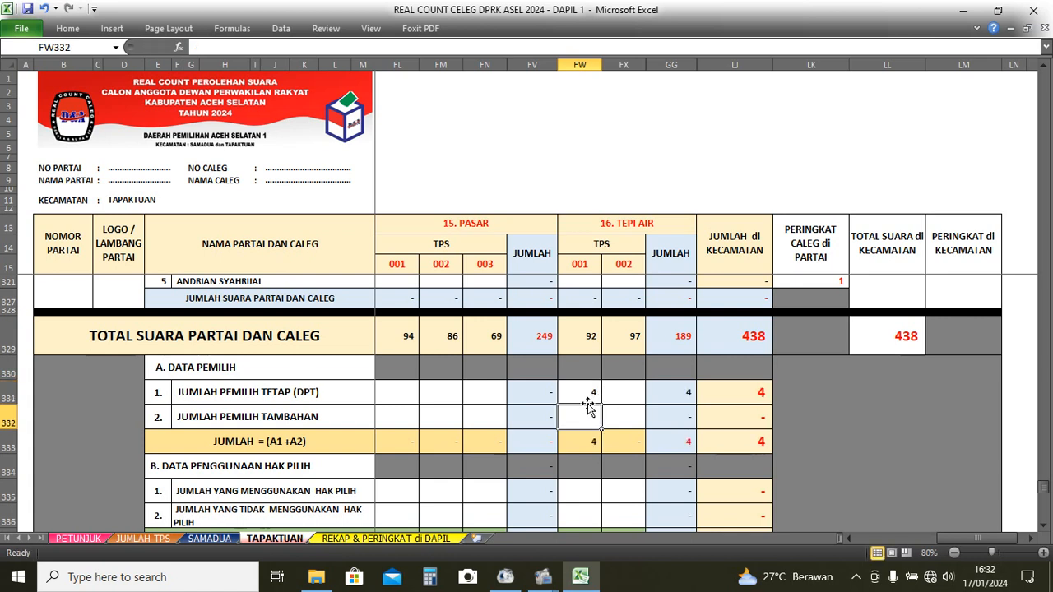
key("Delete")
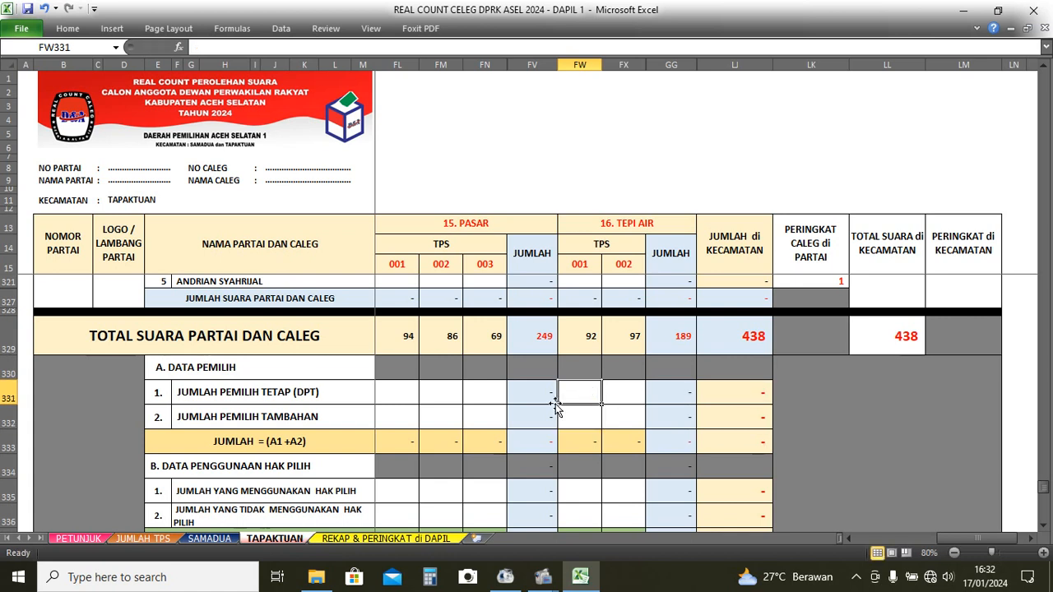
Examine the polling station counts per village and the TOTAL TPS and TOTAL DESA/GAMPONG rows on the JUMLAH TPS sheet.
scroll(555, 400, "up", 15)
scroll(555, 404, "up", 20)
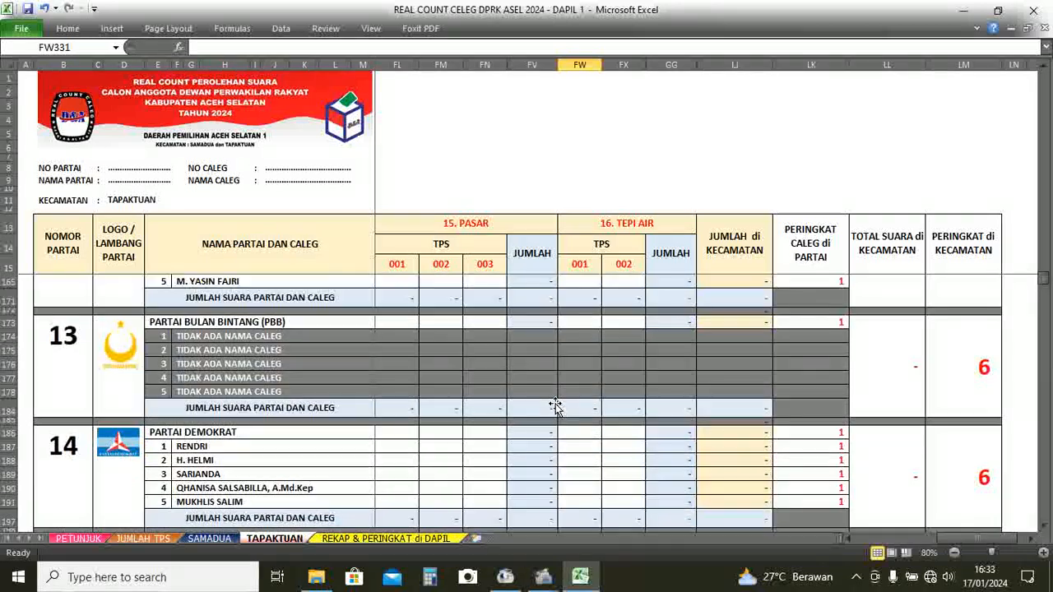
left_click(145, 538)
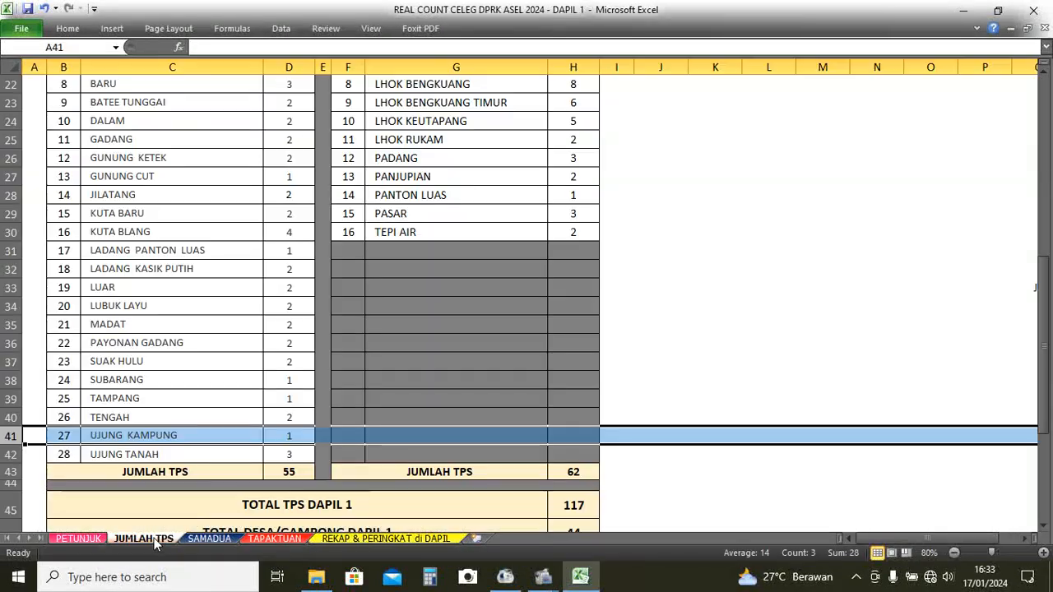
left_click(404, 458)
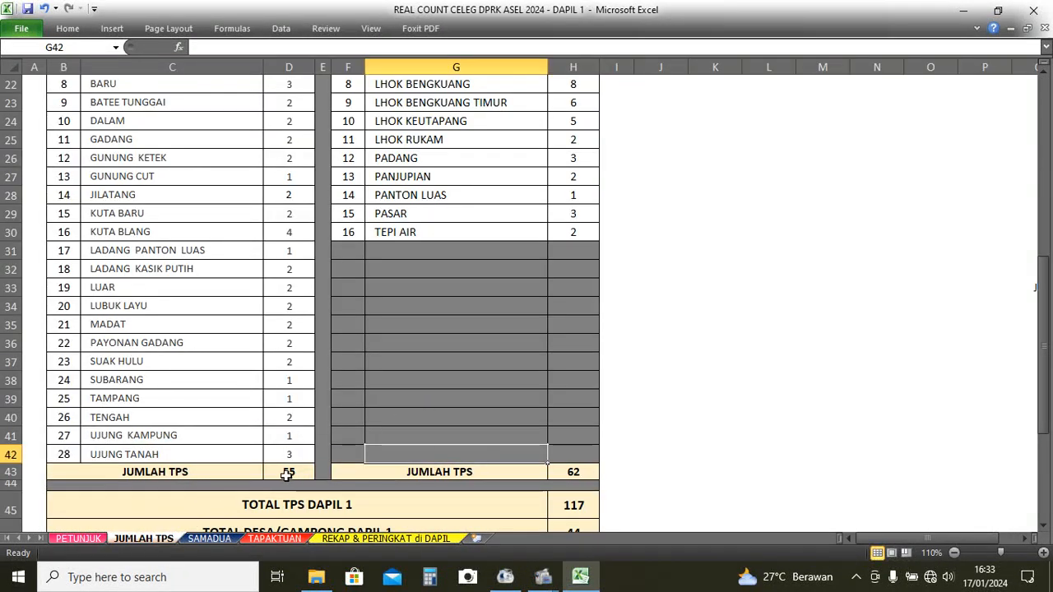
left_click(288, 470)
scroll(416, 473, "up", 7)
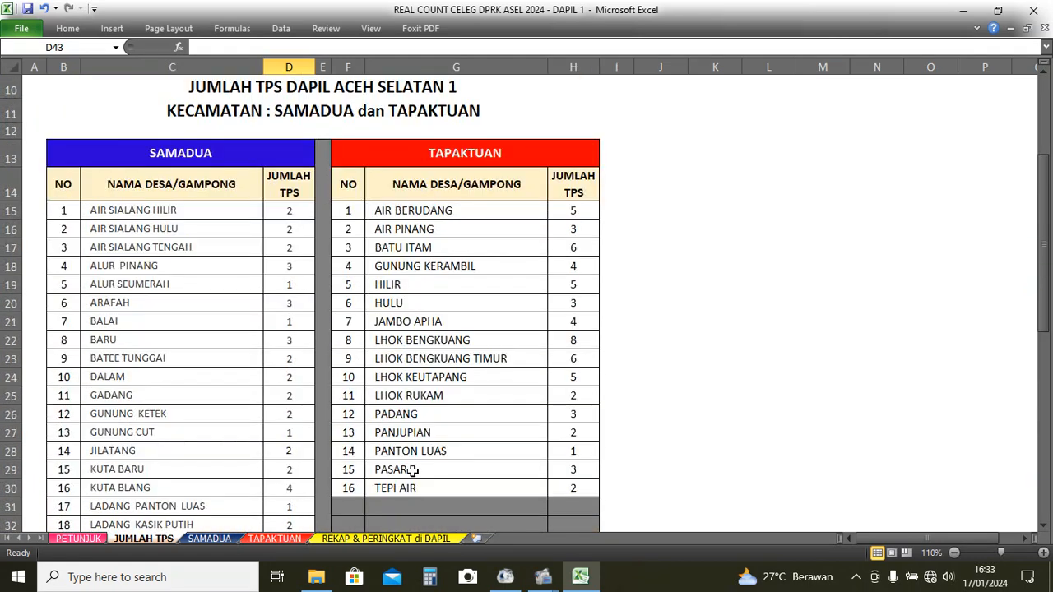
scroll(413, 466, "down", 10)
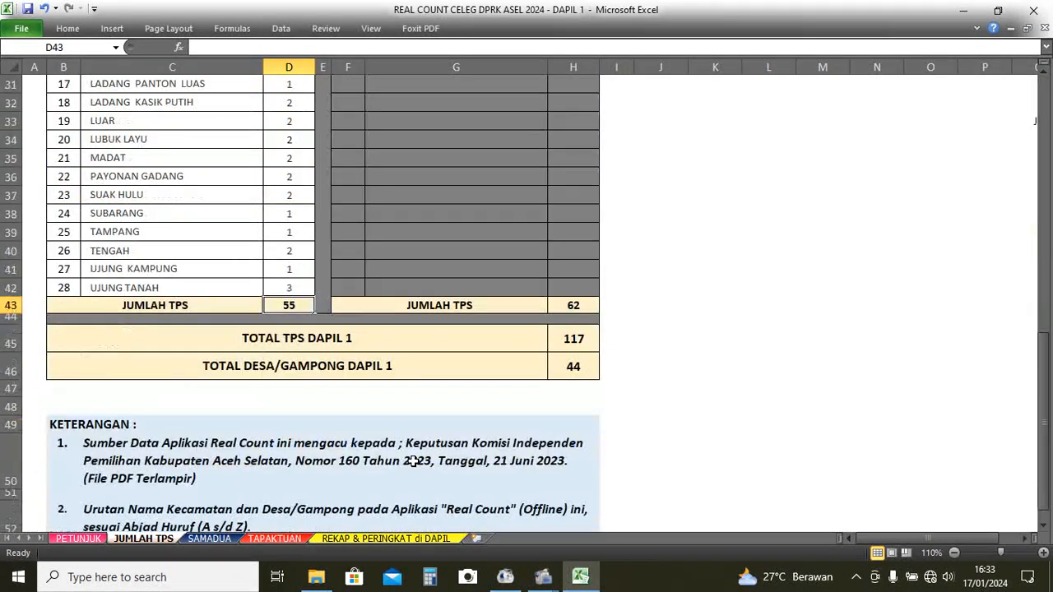
left_click(592, 347)
left_click(579, 378)
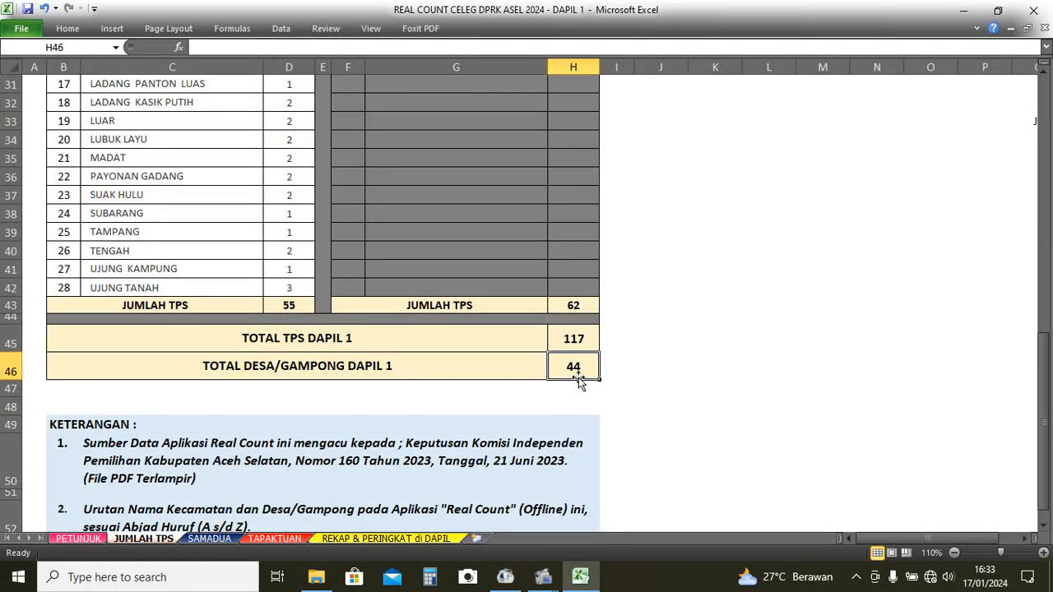
scroll(585, 429, "up", 5)
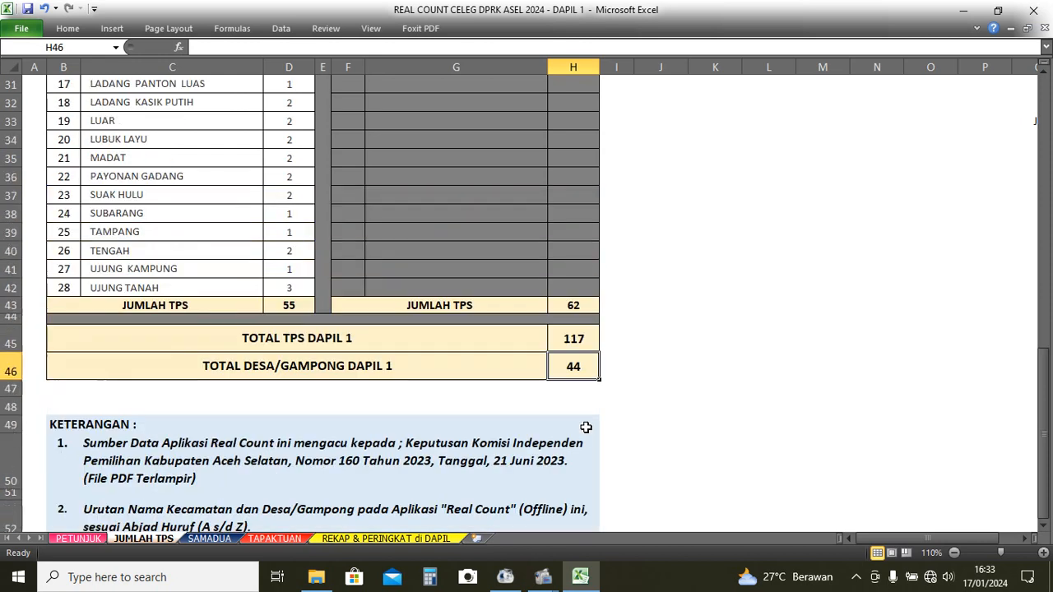
scroll(585, 427, "up", 5)
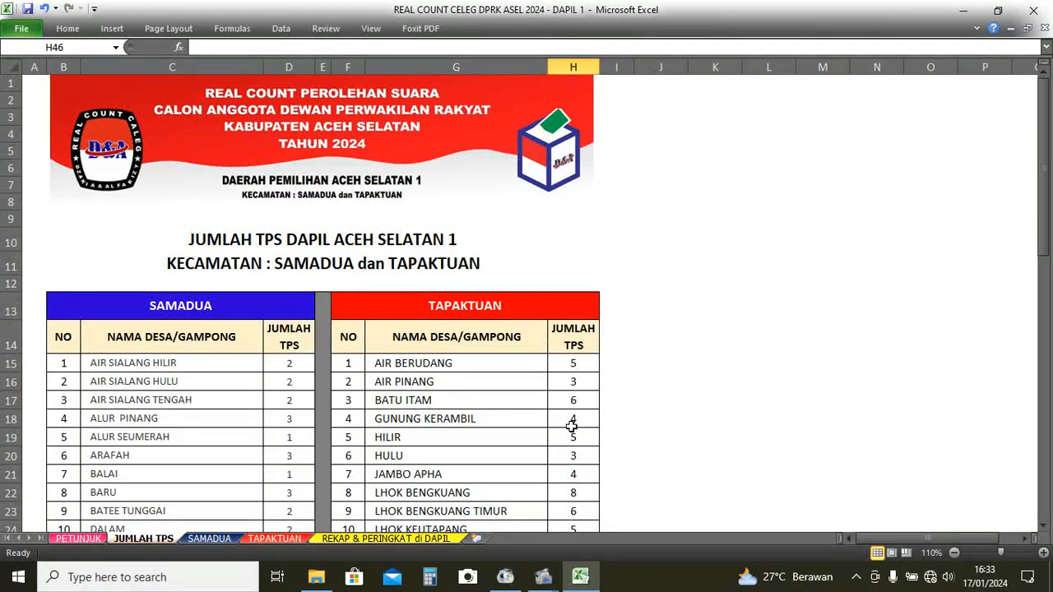
Look through the numbered filling instructions and the closing notes on the PETUNJUK sheet.
left_click(79, 538)
scroll(352, 364, "down", 3)
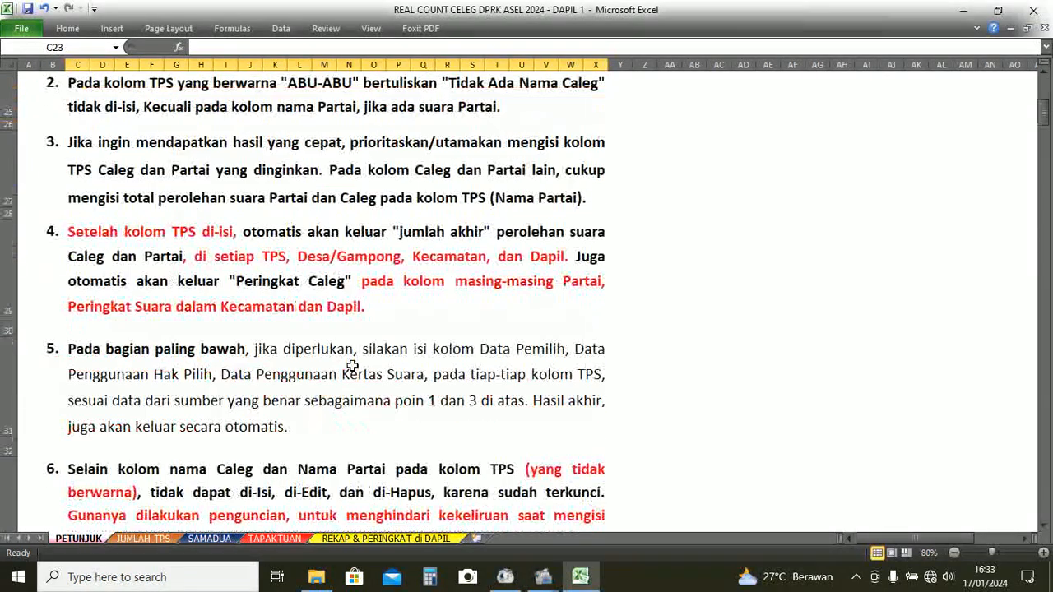
left_click(393, 292)
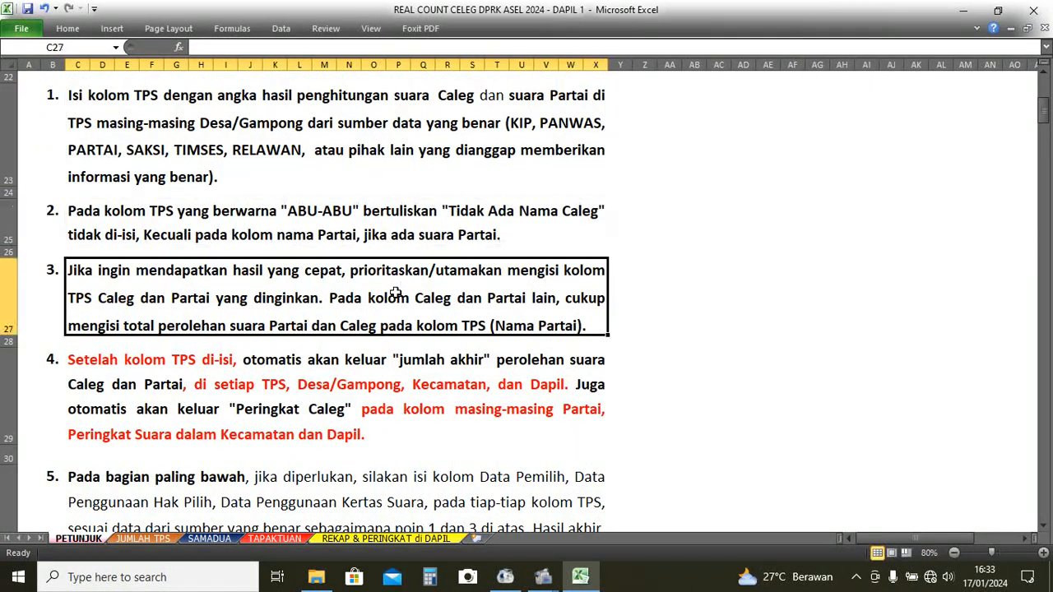
left_click(398, 354)
scroll(399, 353, "down", 8)
scroll(398, 354, "down", 2)
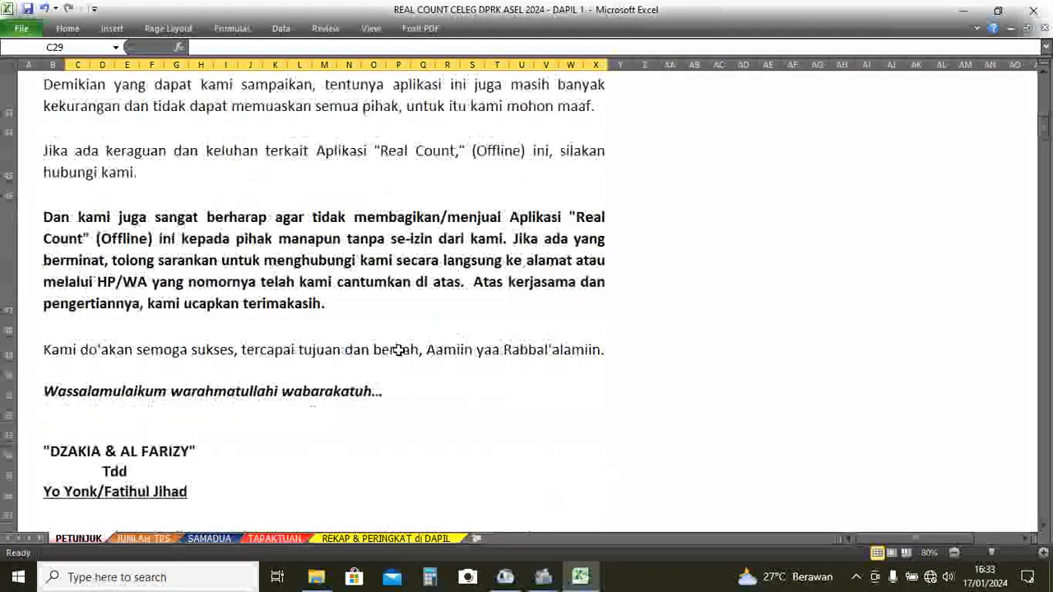
left_click(413, 275)
scroll(413, 274, "up", 2)
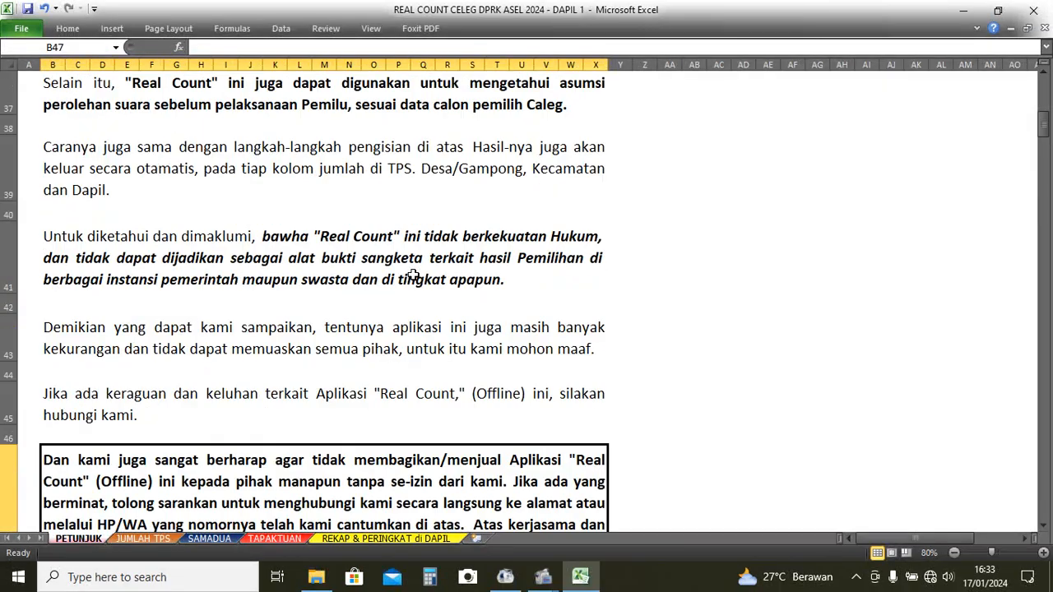
scroll(413, 275, "up", 10)
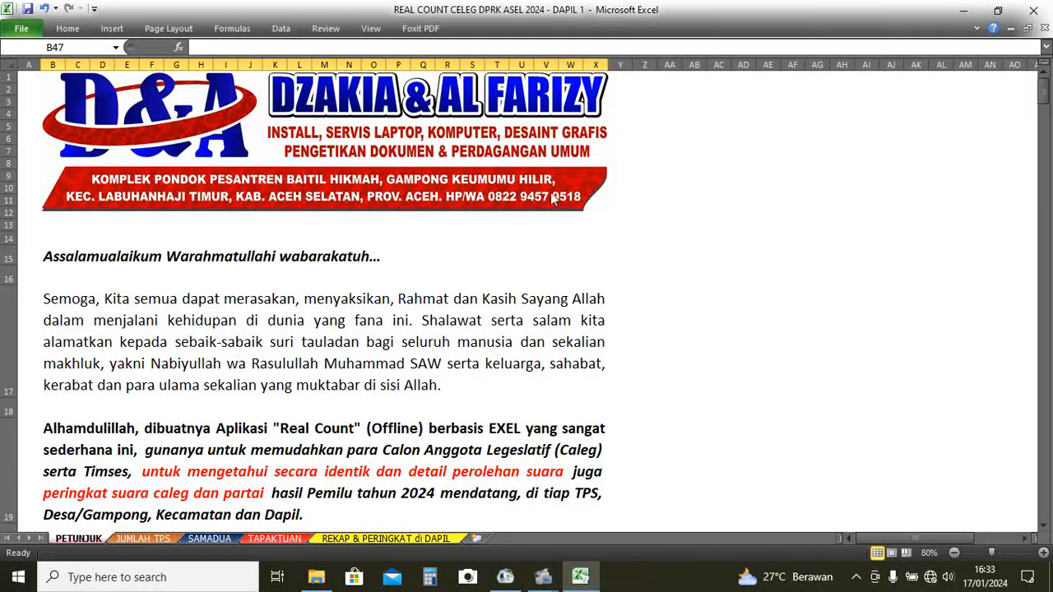
Read the PETUNJUK sheet from its opening paragraph to the closing request against sharing or selling the application.
left_click(526, 341)
scroll(526, 339, "down", 8)
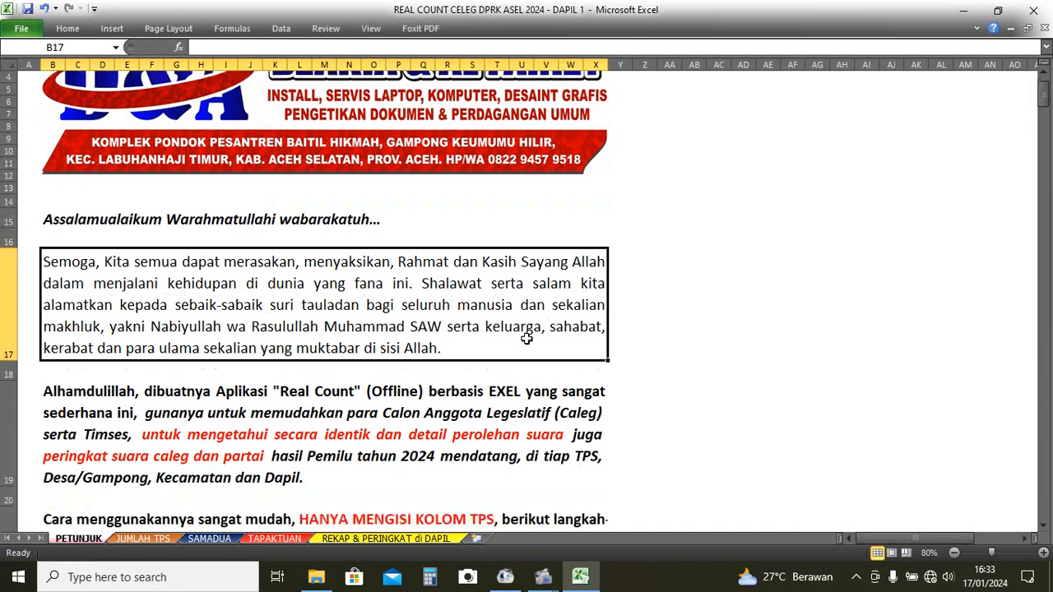
scroll(527, 338, "down", 10)
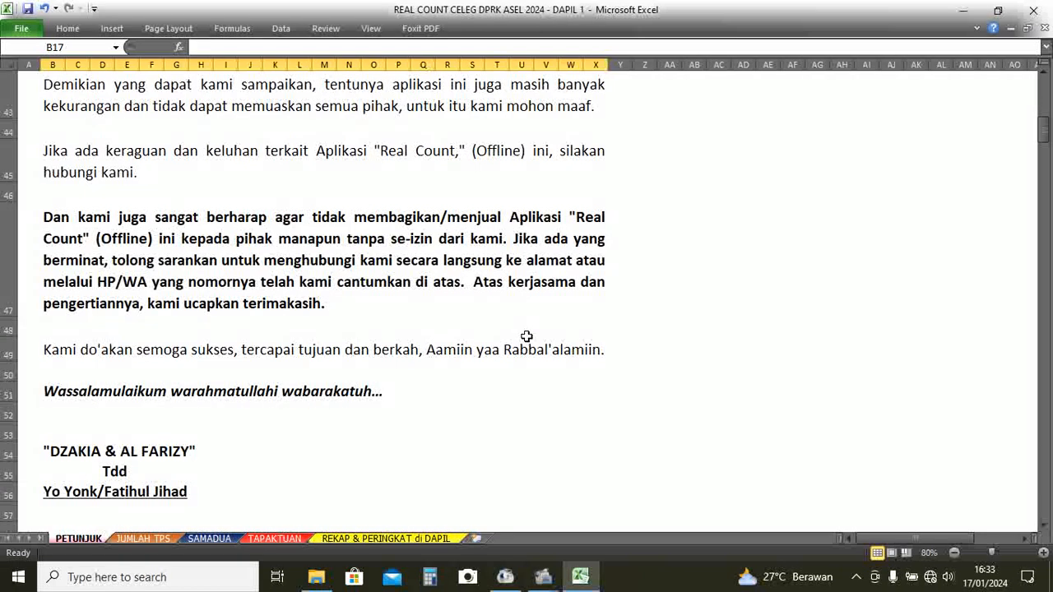
left_click(523, 286)
left_click(516, 349)
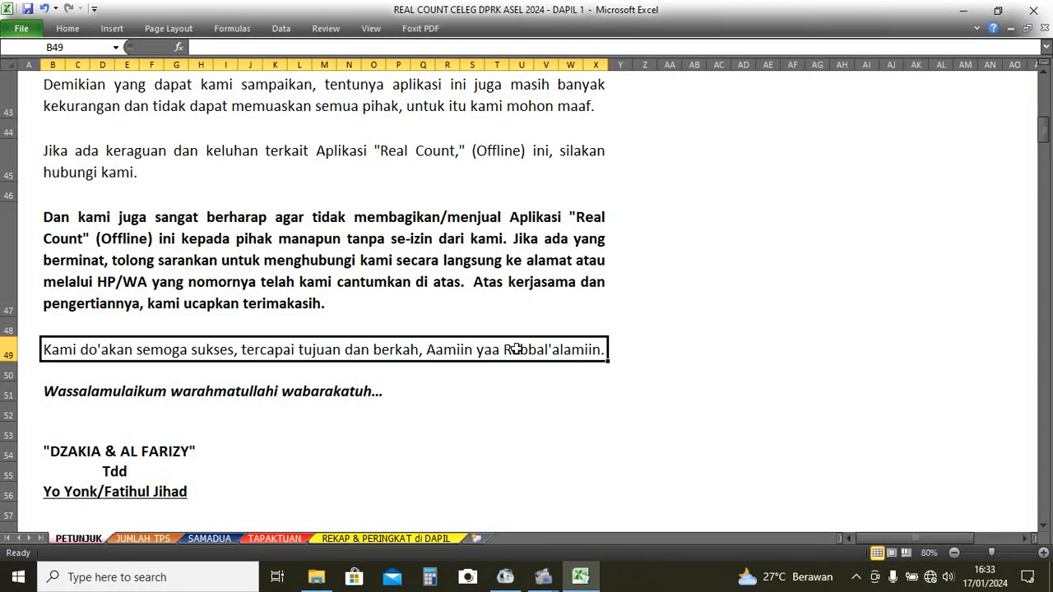
left_click(272, 401)
left_click(297, 349)
left_click(308, 279)
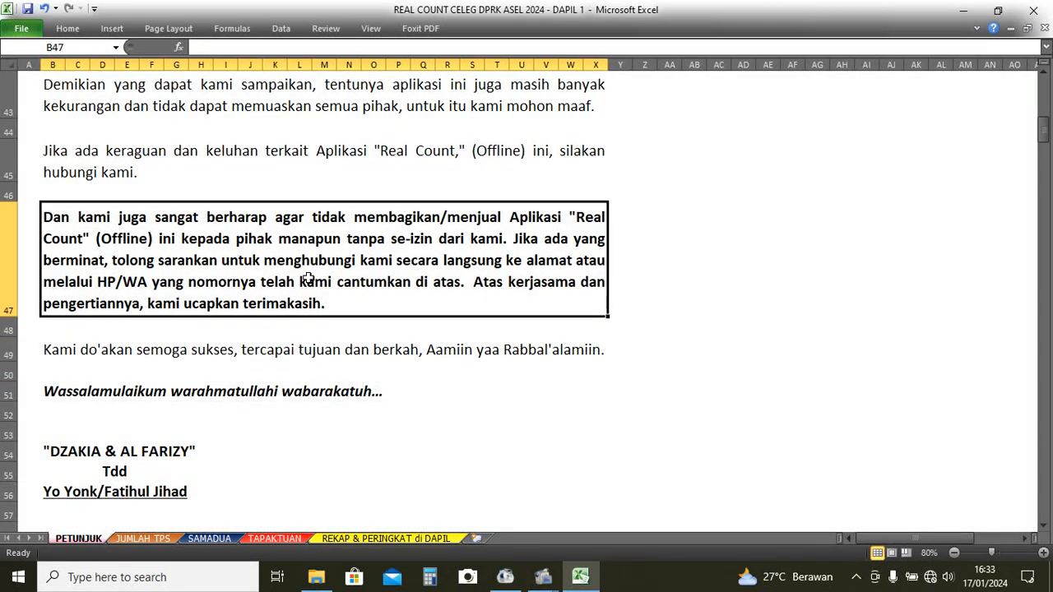
Review the PETUNJUK paragraphs in reverse order, from the complaints contact note through the legal disclaimer and save reminder to instruction 4.
scroll(311, 280, "up", 1)
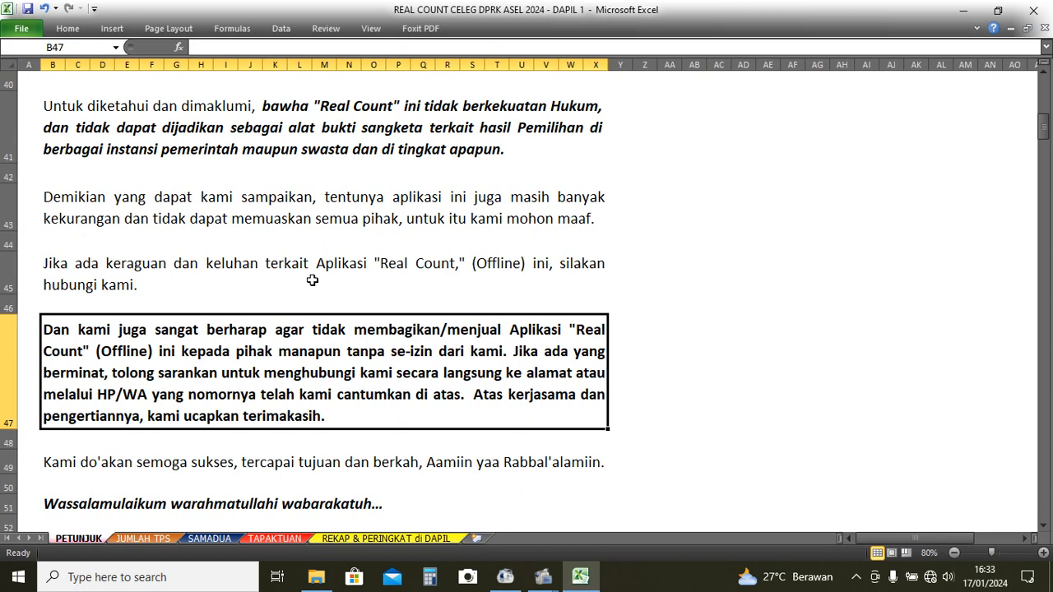
left_click(325, 269)
left_click(340, 217)
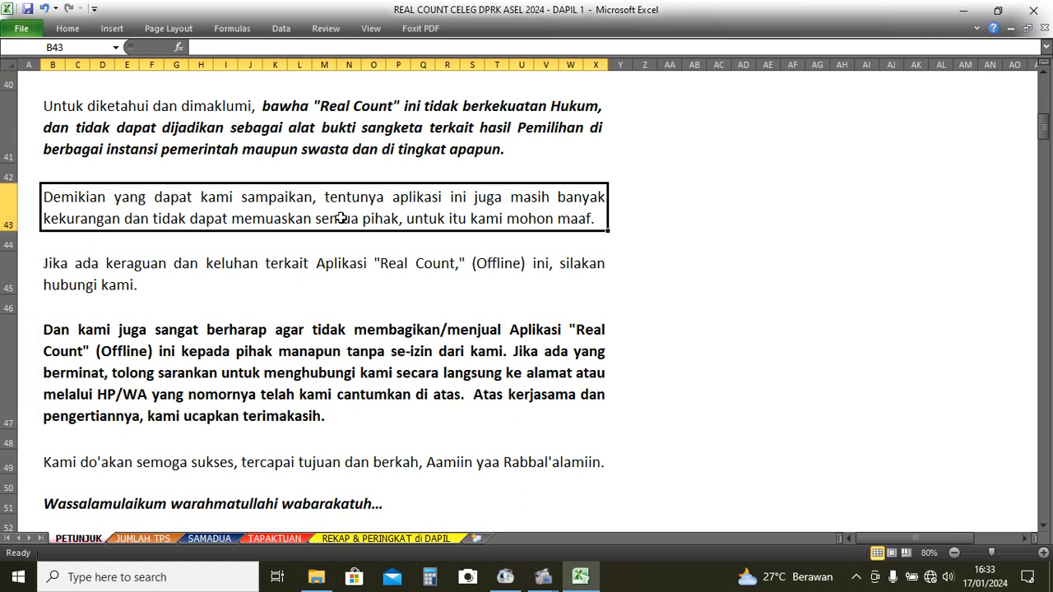
left_click(354, 148)
scroll(380, 193, "up", 2)
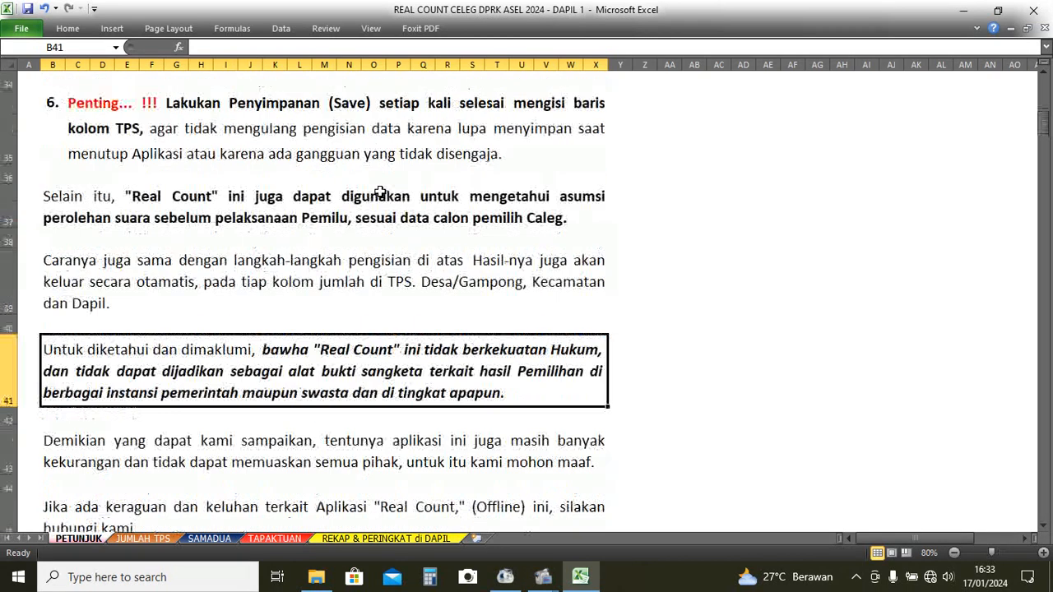
left_click(365, 255)
left_click(370, 219)
left_click(380, 143)
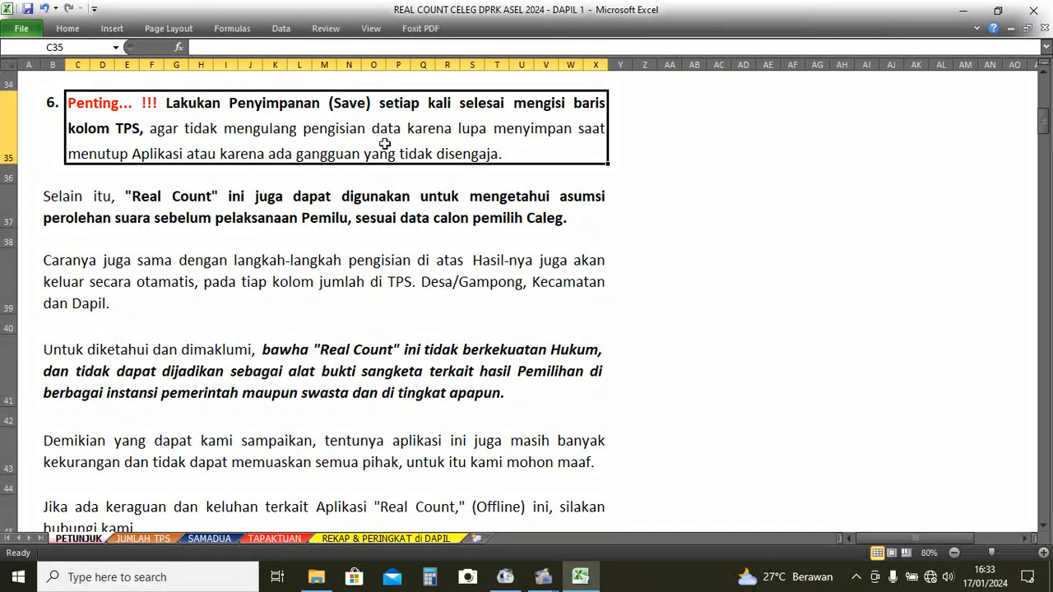
scroll(386, 146, "up", 2)
left_click(355, 357)
left_click(371, 247)
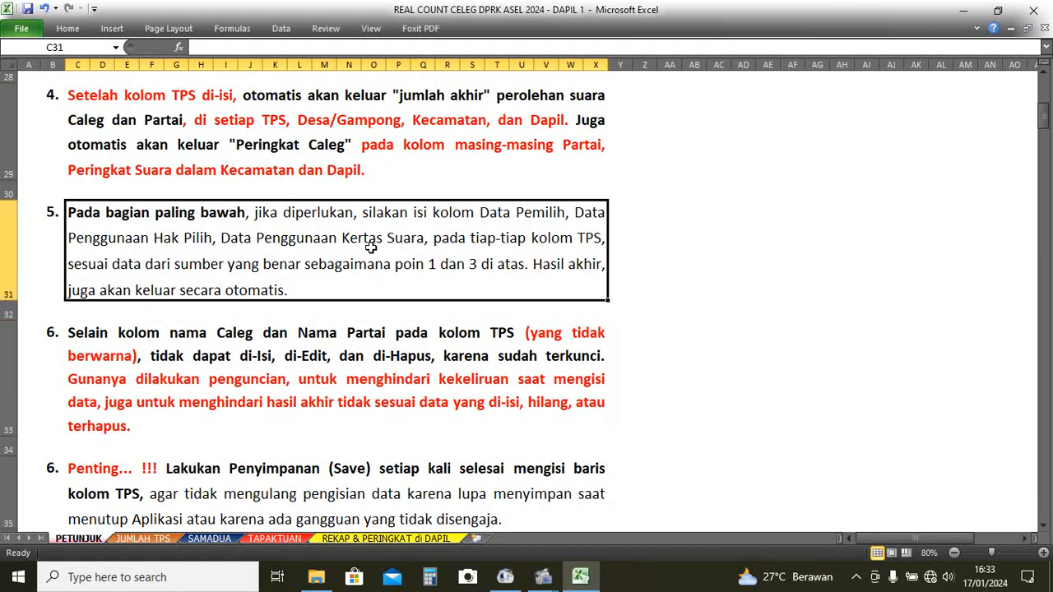
left_click(373, 158)
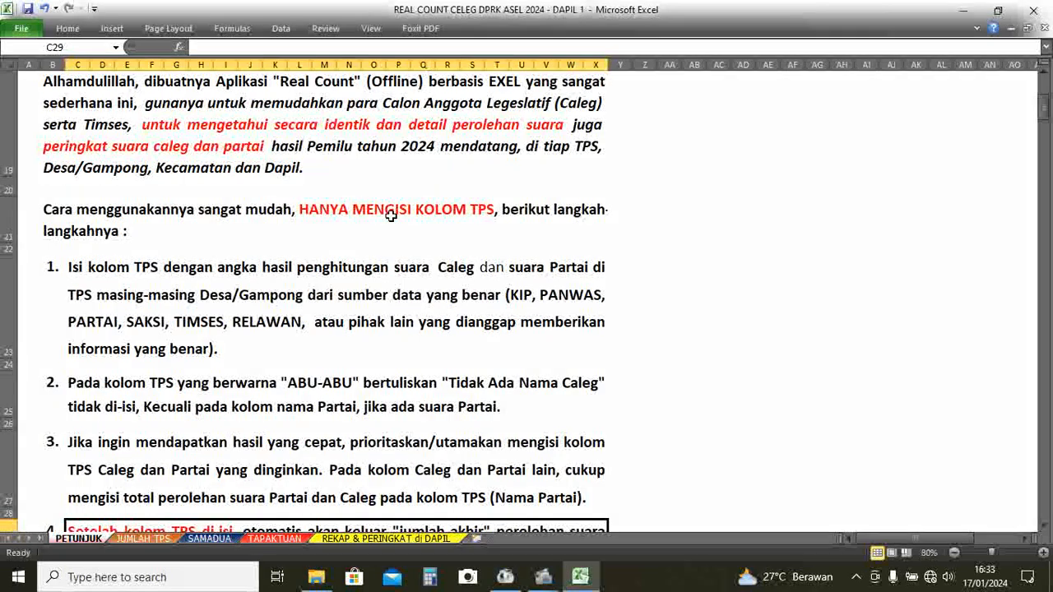
Skim the whole PETUNJUK sheet once more, from the greeting to the signature block.
scroll(391, 214, "up", 6)
scroll(390, 216, "down", 6)
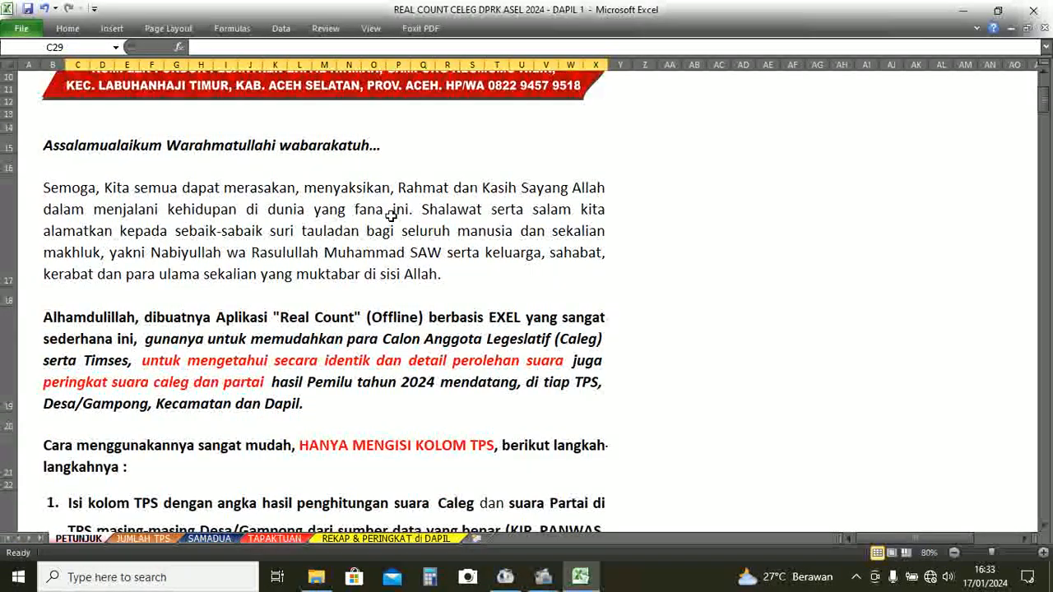
scroll(391, 215, "down", 10)
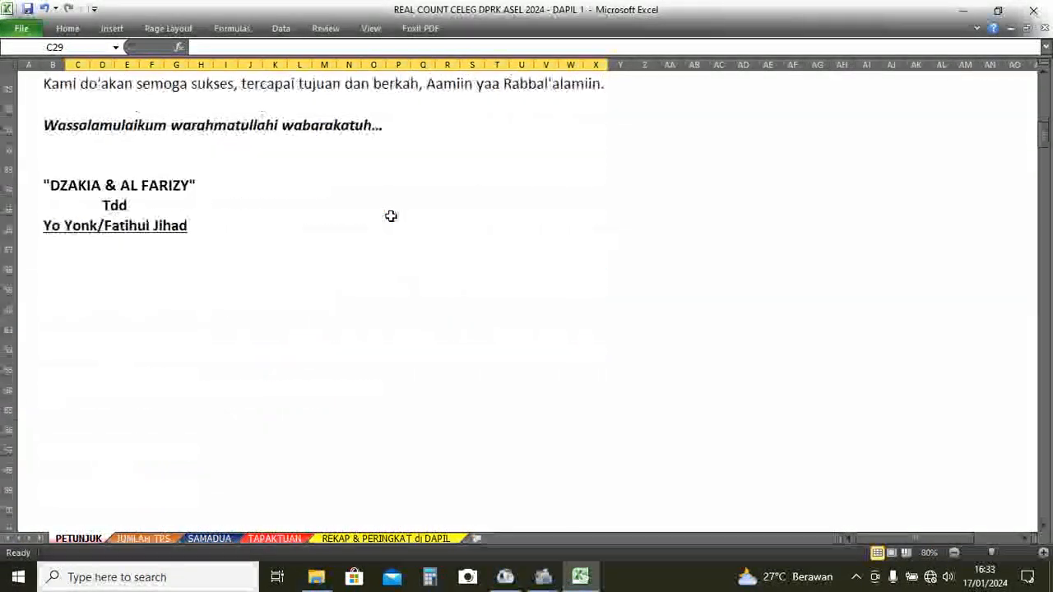
scroll(390, 216, "up", 3)
scroll(391, 216, "up", 5)
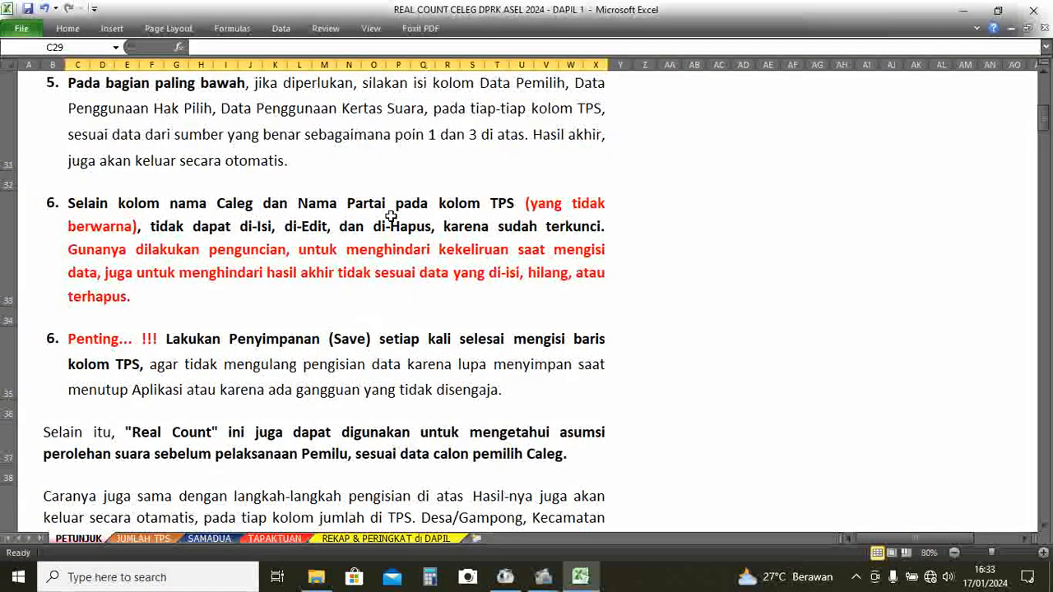
scroll(391, 215, "down", 3)
scroll(391, 215, "down", 3)
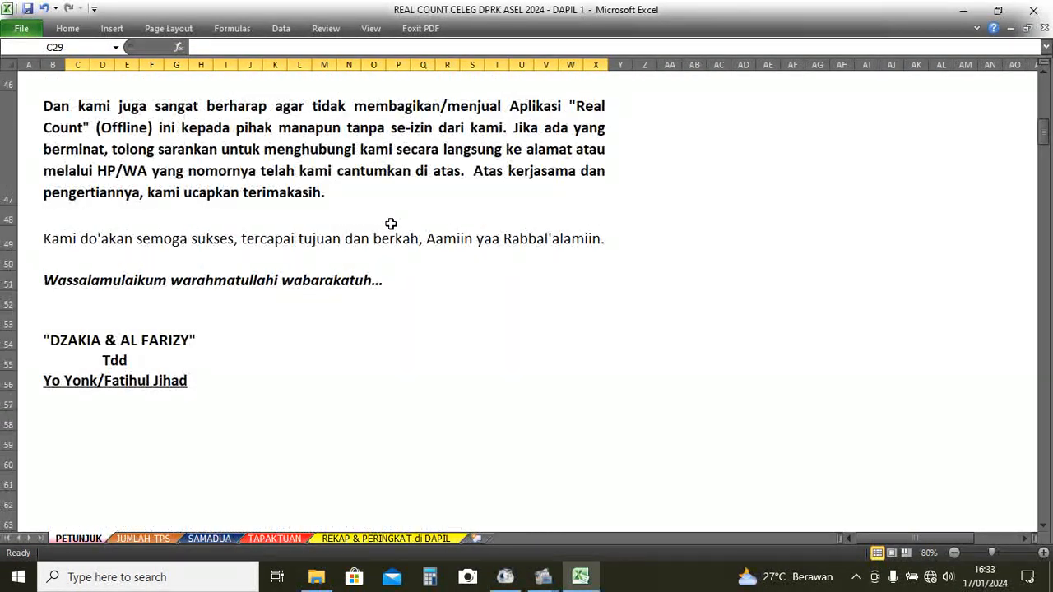
Return to the JUMLAH TPS sheet and select AIR PINANG in the TAPAKTUAN village list.
left_click(149, 540)
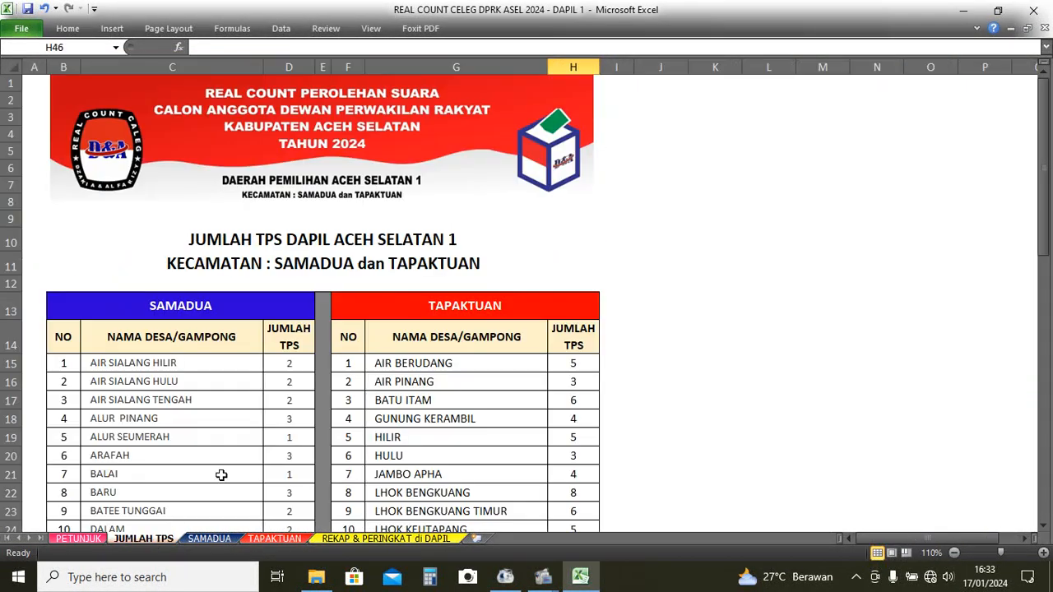
left_click(445, 376)
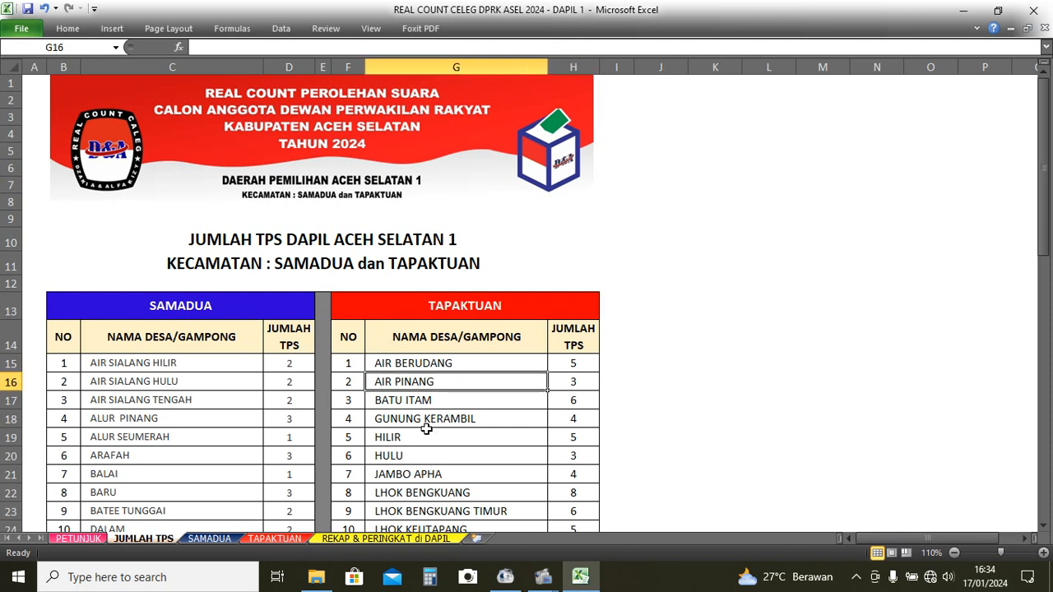
Review the REKAP & PERINGKAT di DAPIL sheet from the vote totals back up to party 1, passing through the SAMADUA and TAPAKTUAN sheets.
left_click(230, 538)
left_click(275, 541)
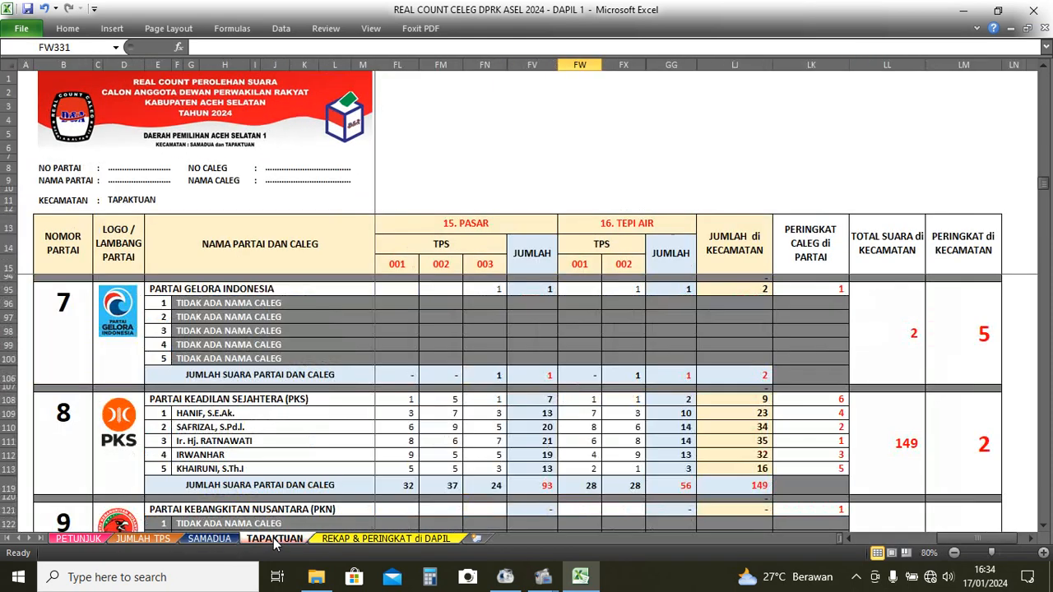
left_click(345, 543)
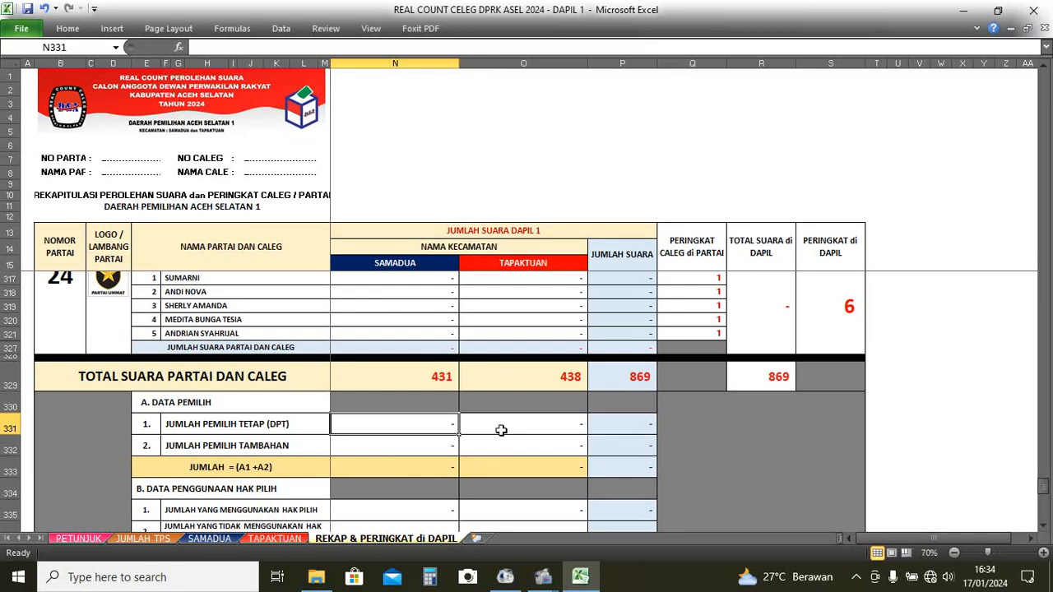
scroll(501, 431, "up", 20)
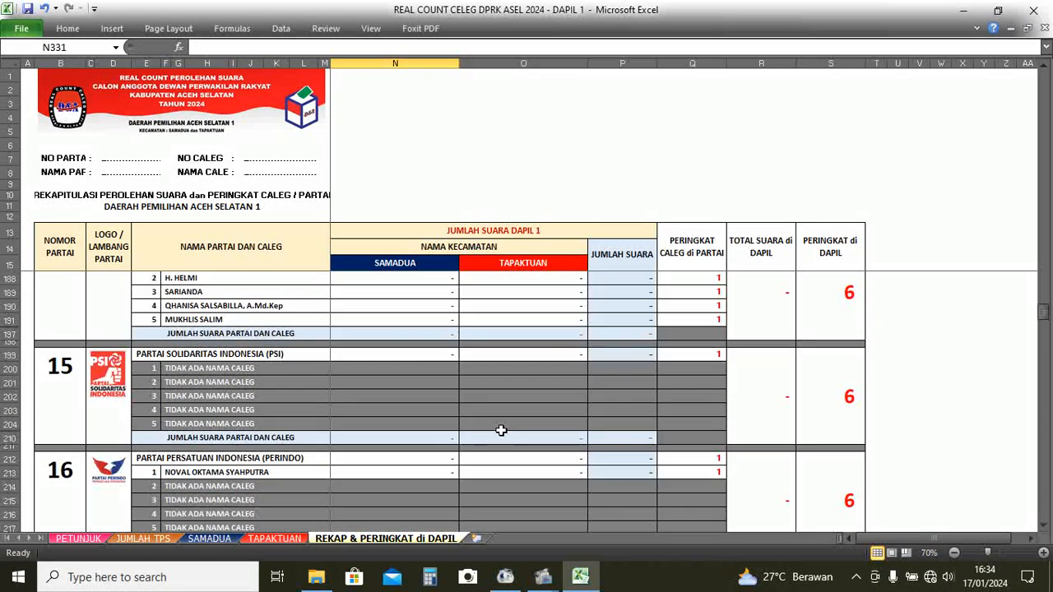
scroll(501, 430, "up", 20)
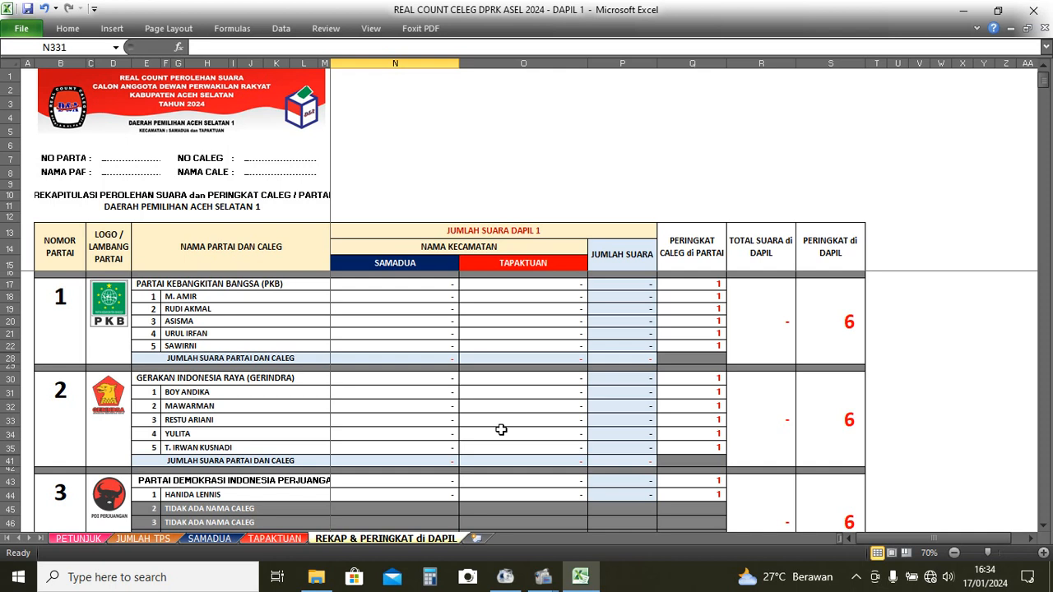
Go back through the TAPAKTUAN and JUMLAH TPS sheets to PETUNJUK and show its letterhead and greeting.
left_click(292, 538)
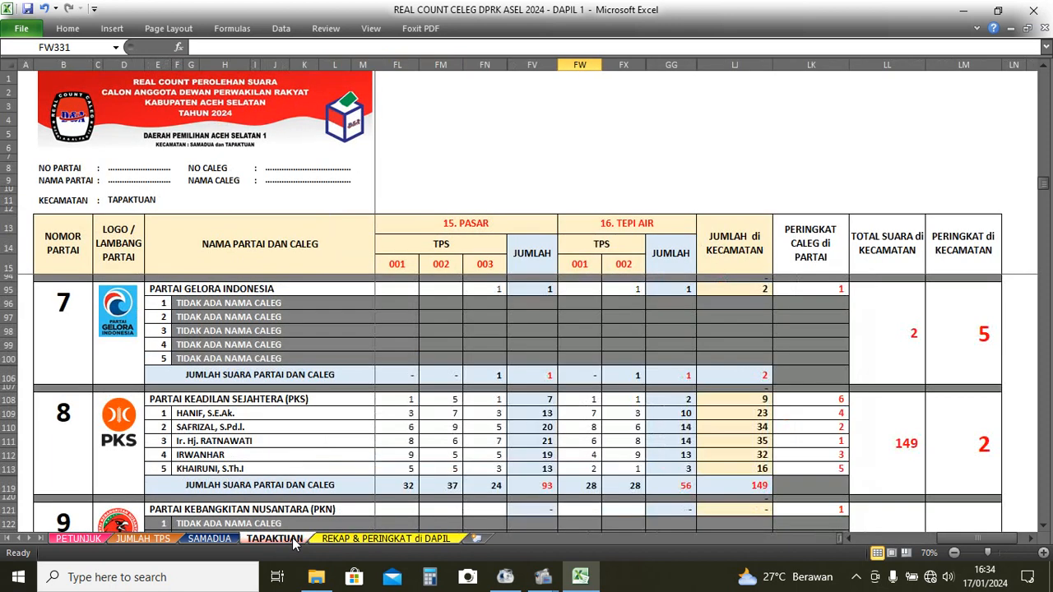
left_click(120, 539)
left_click(81, 539)
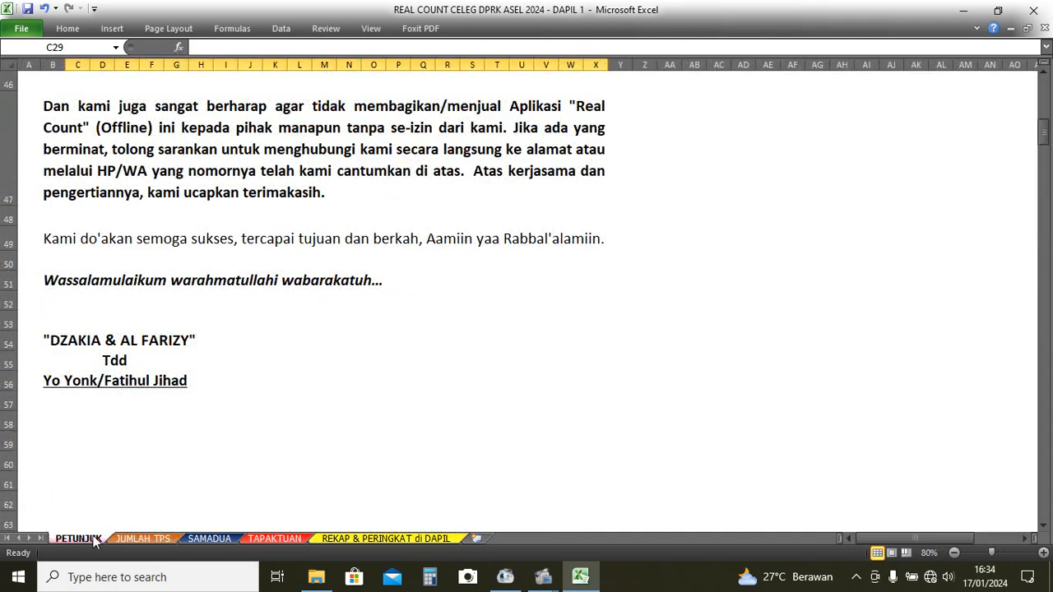
scroll(391, 447, "up", 1)
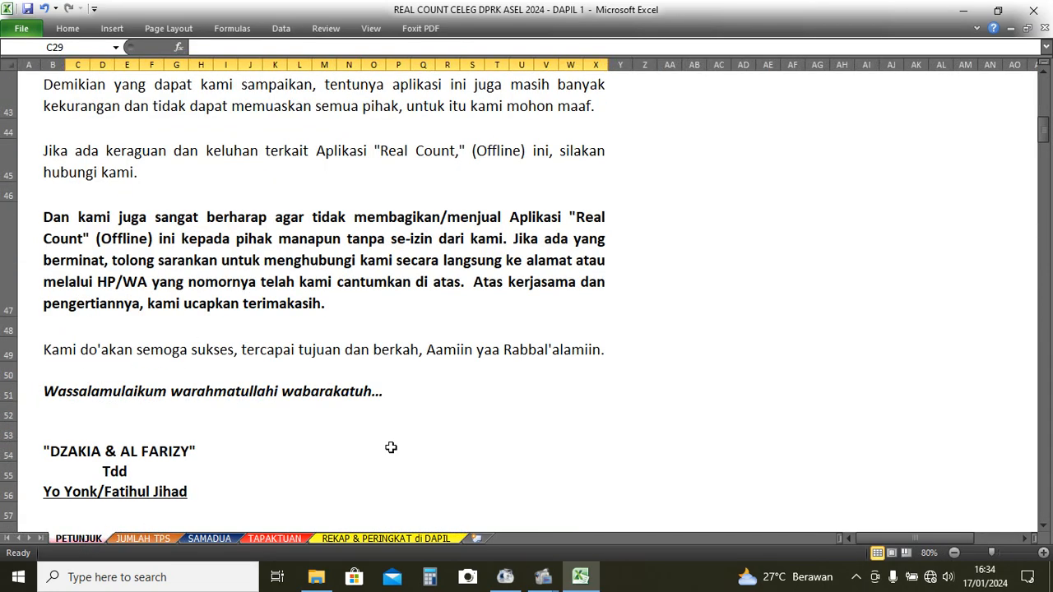
scroll(390, 447, "up", 14)
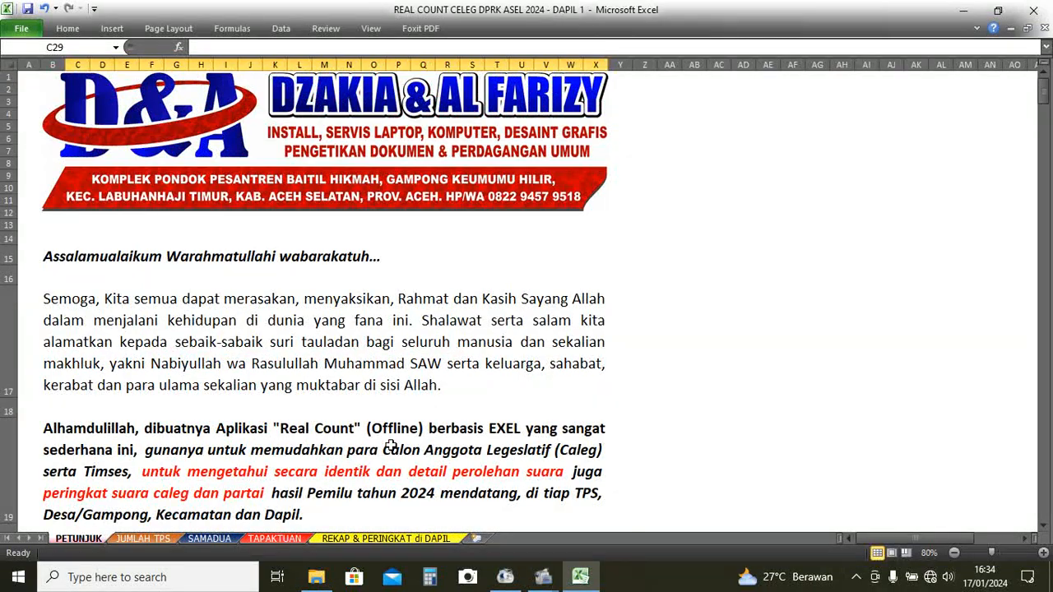
mouse_move(539, 573)
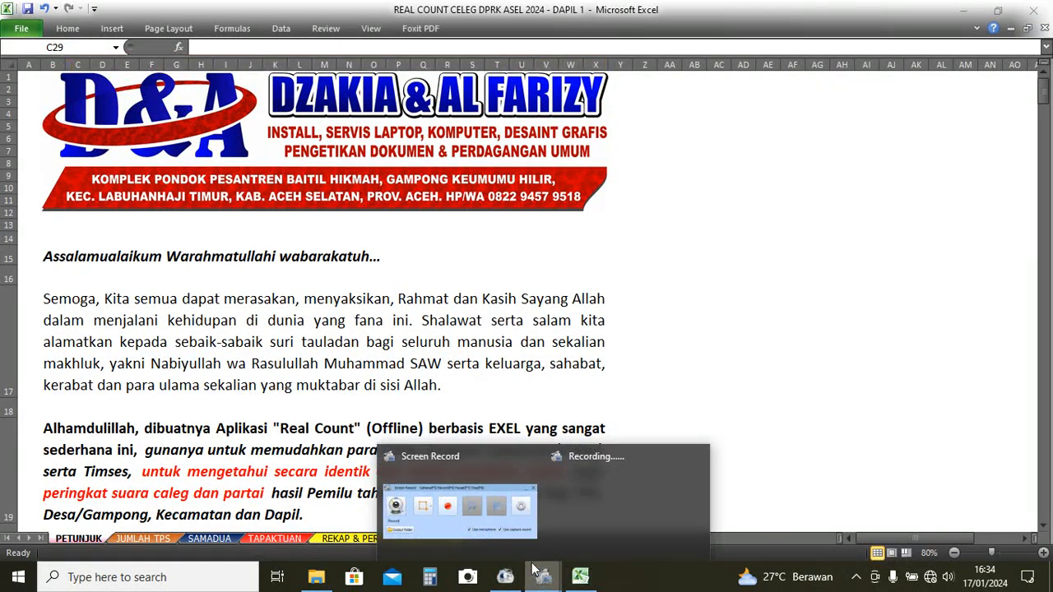